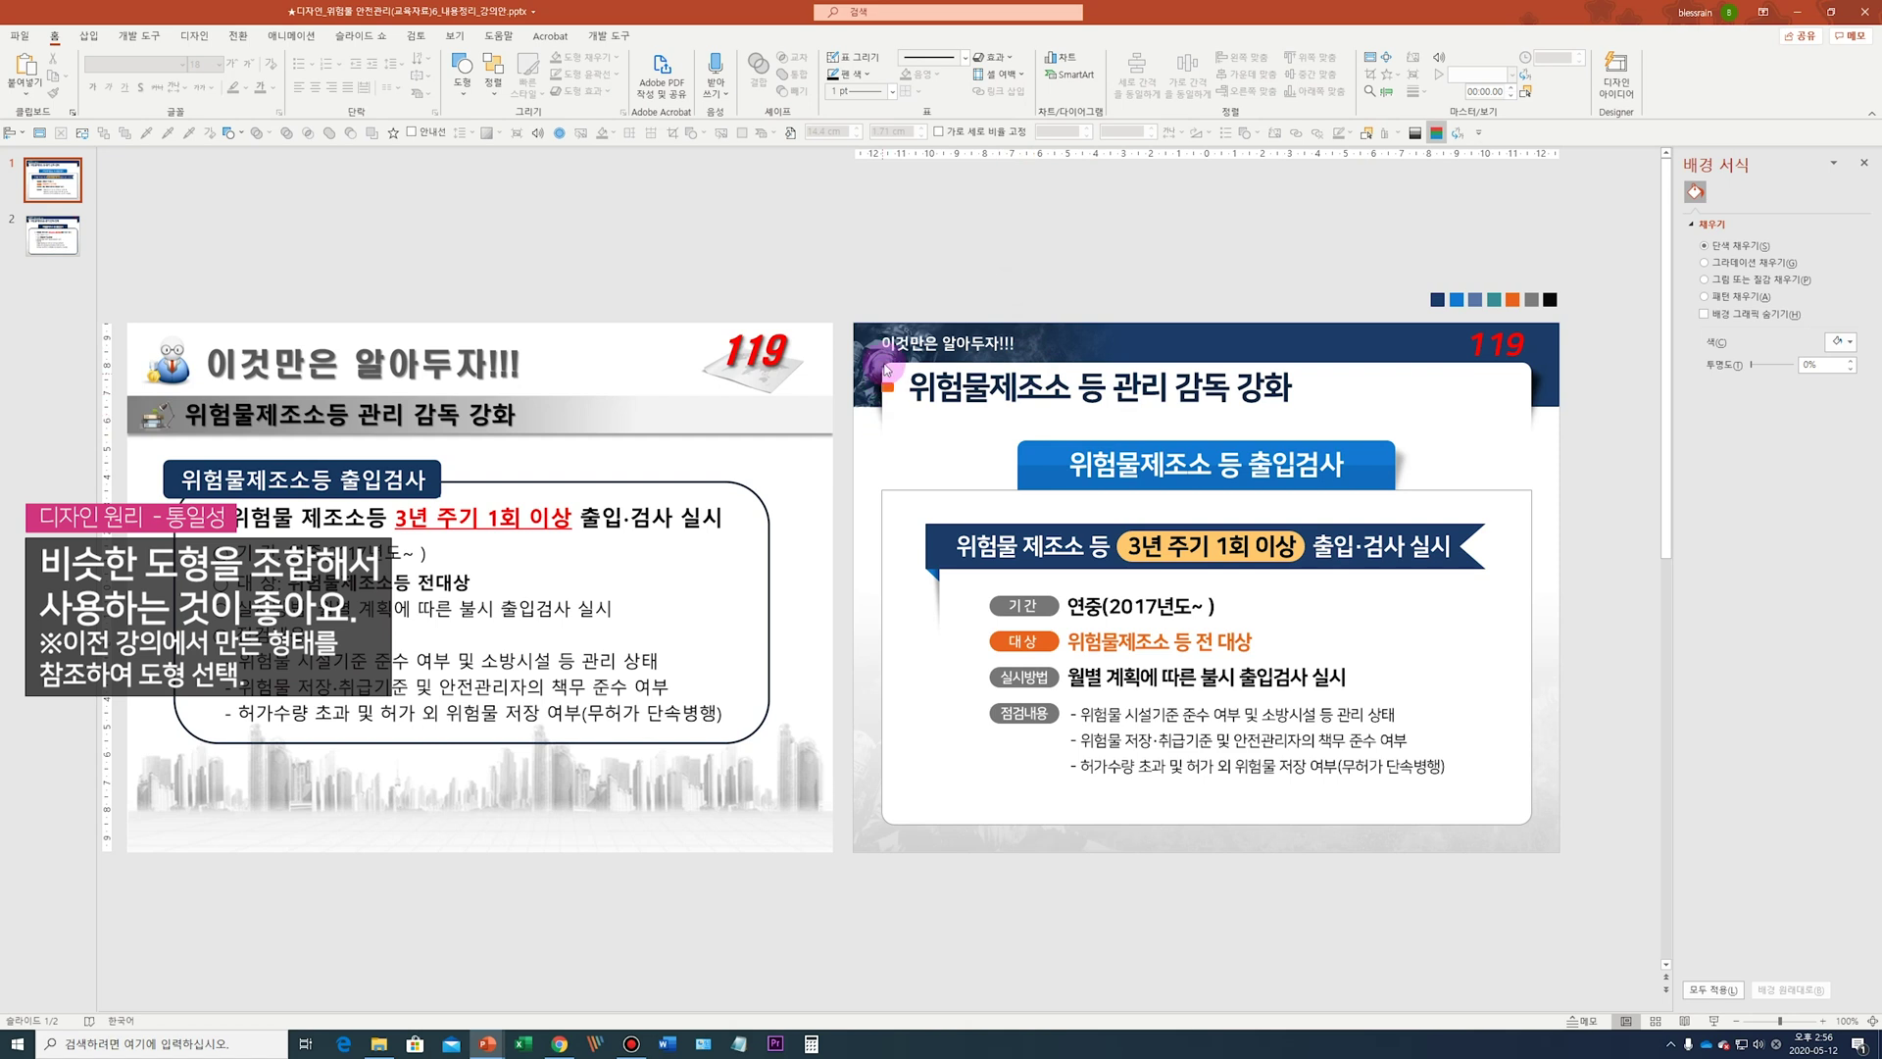
On slide 2, change the shape of the 위험물제조소 등 출입검사 title bar to a rectangle with rounded top corners
scroll(863, 313, down, 3)
click(693, 437)
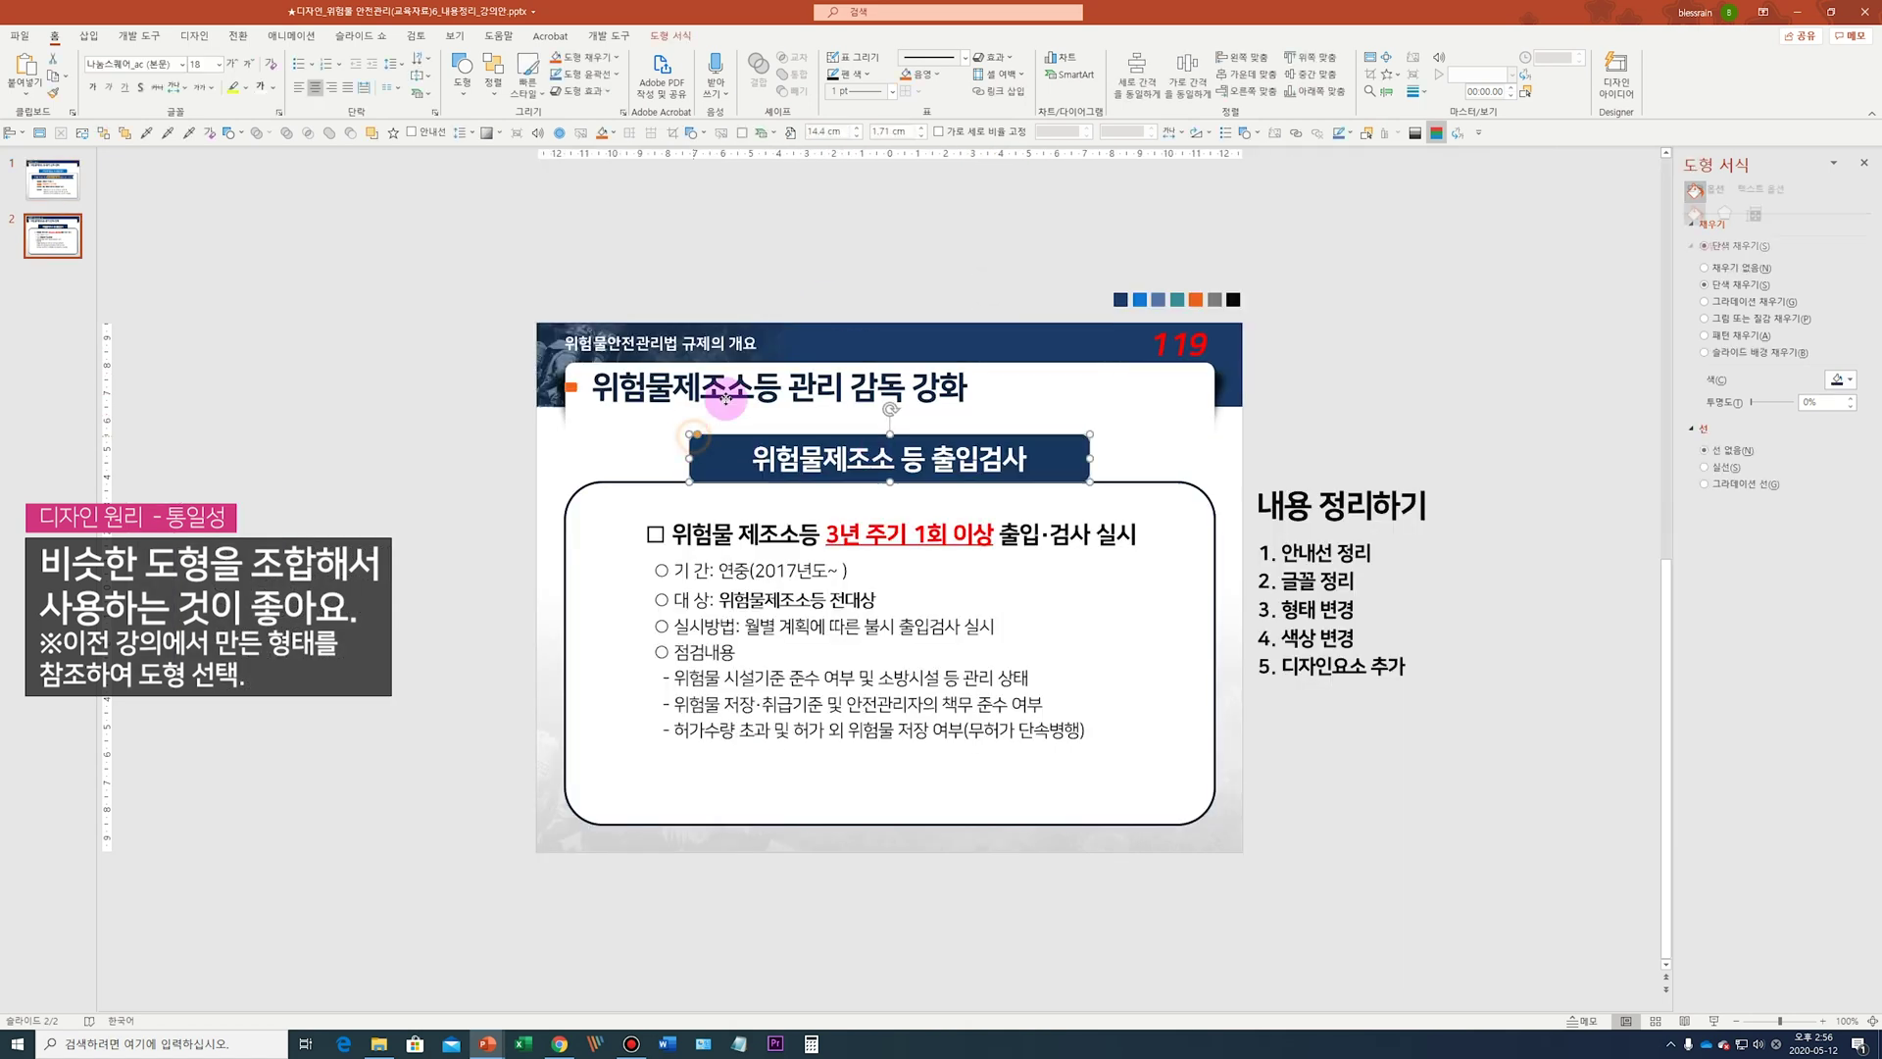
click(670, 36)
click(167, 63)
mouse_move(196, 79)
click(338, 98)
click(1262, 460)
Change the large content box to a same-side rounded rectangle, rotate it 180 degrees and reduce the rounding of its bottom corners
click(567, 490)
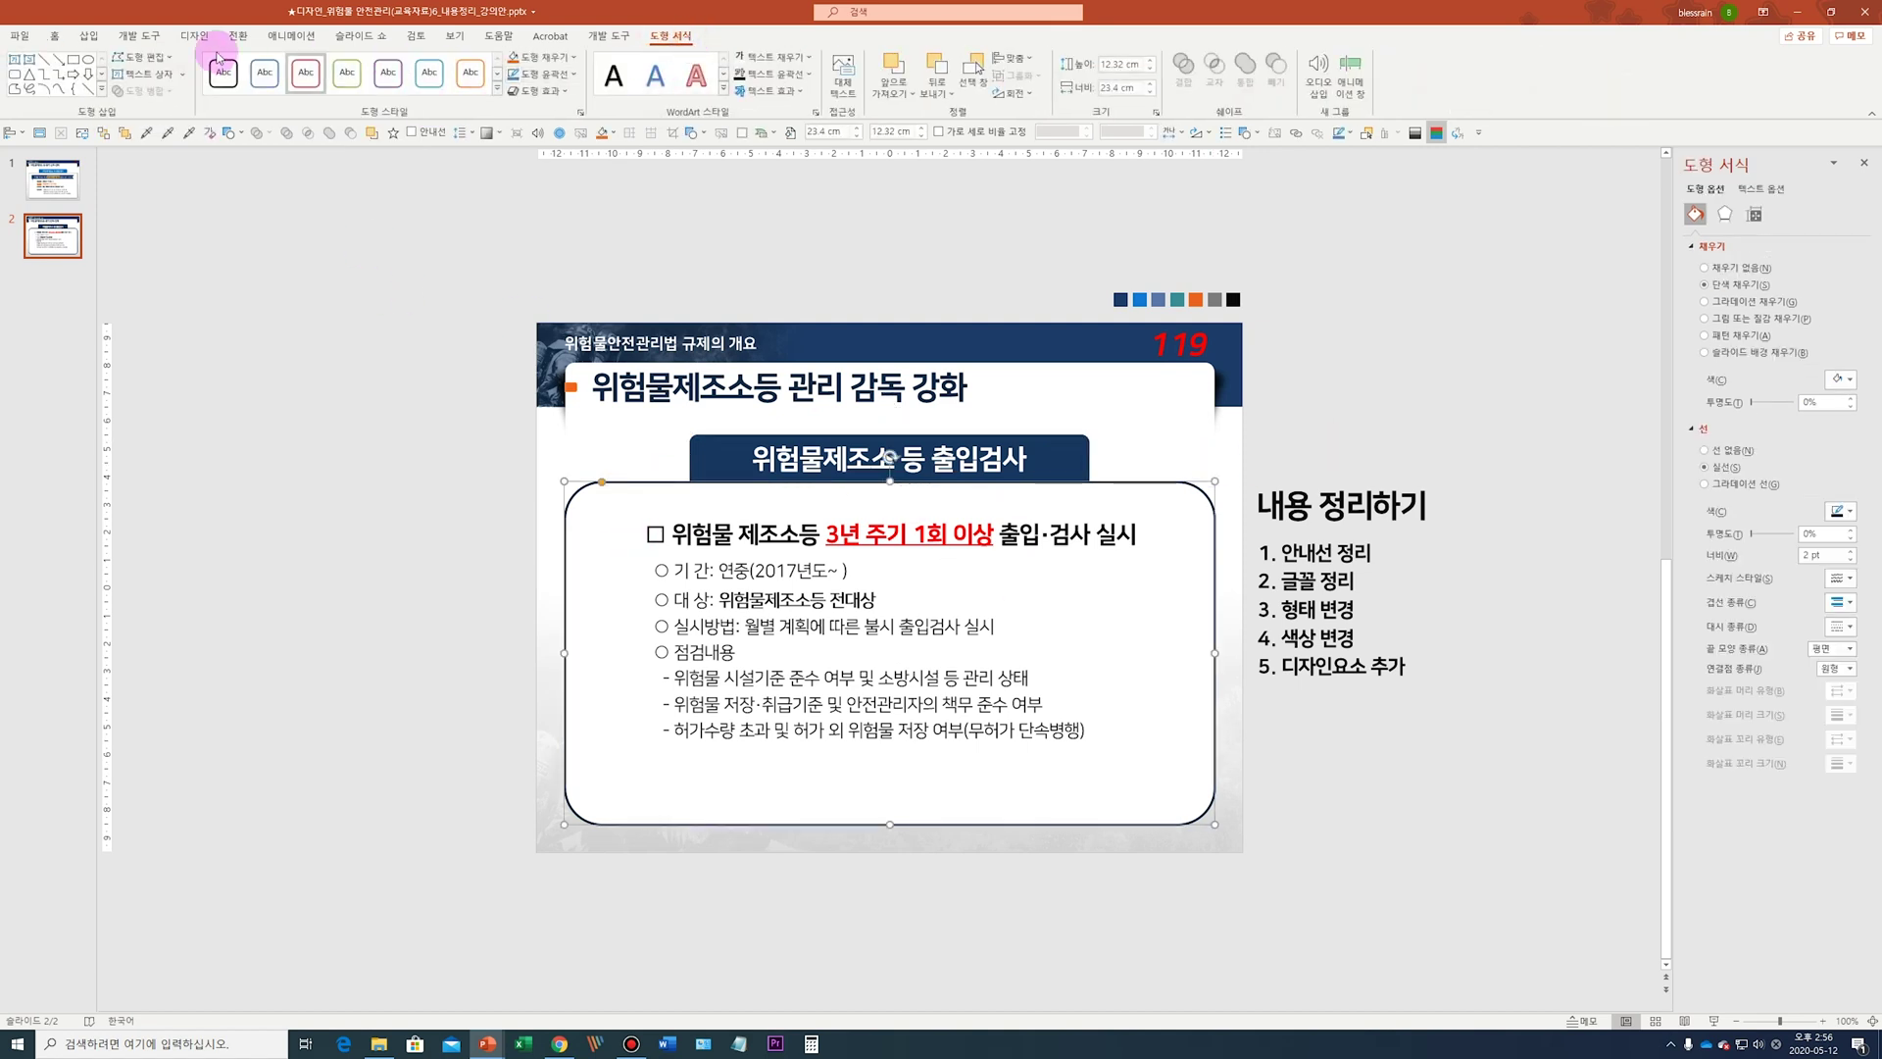
click(156, 56)
mouse_move(210, 68)
click(336, 98)
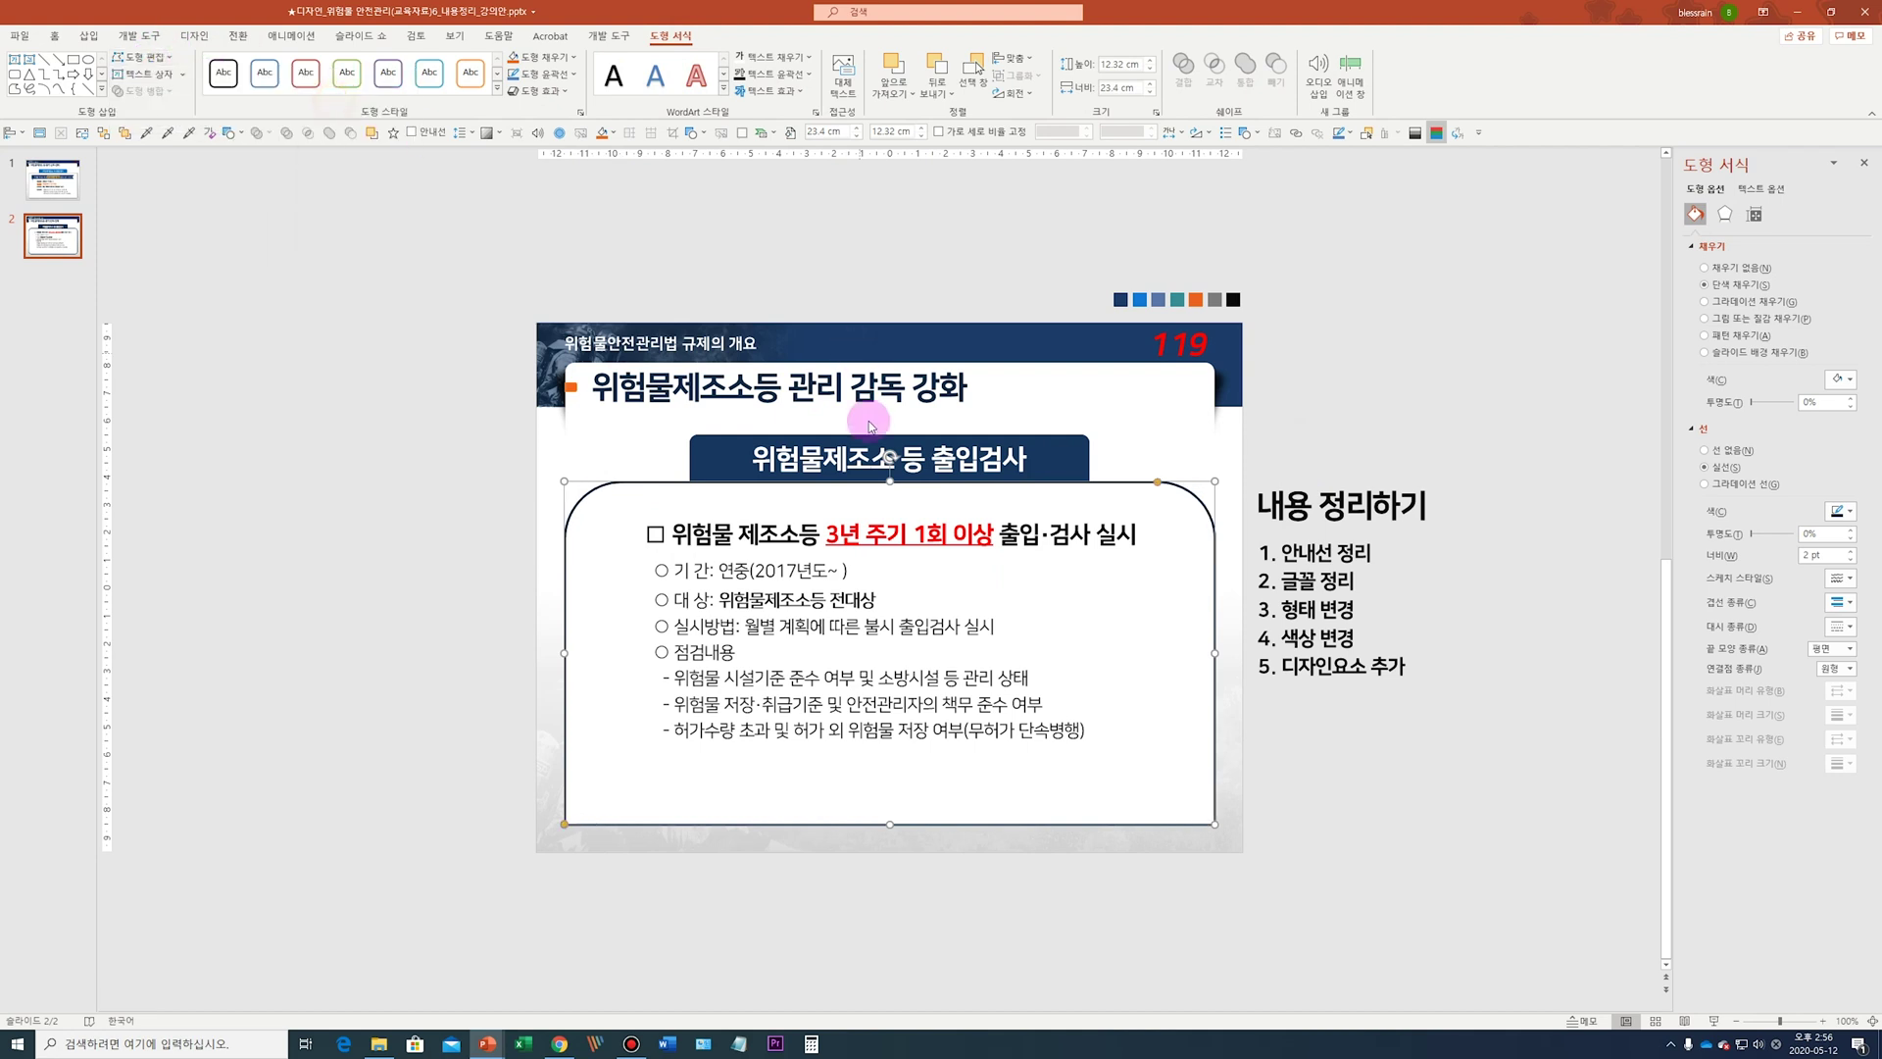
drag(890, 458, 888, 687)
drag(621, 825, 576, 825)
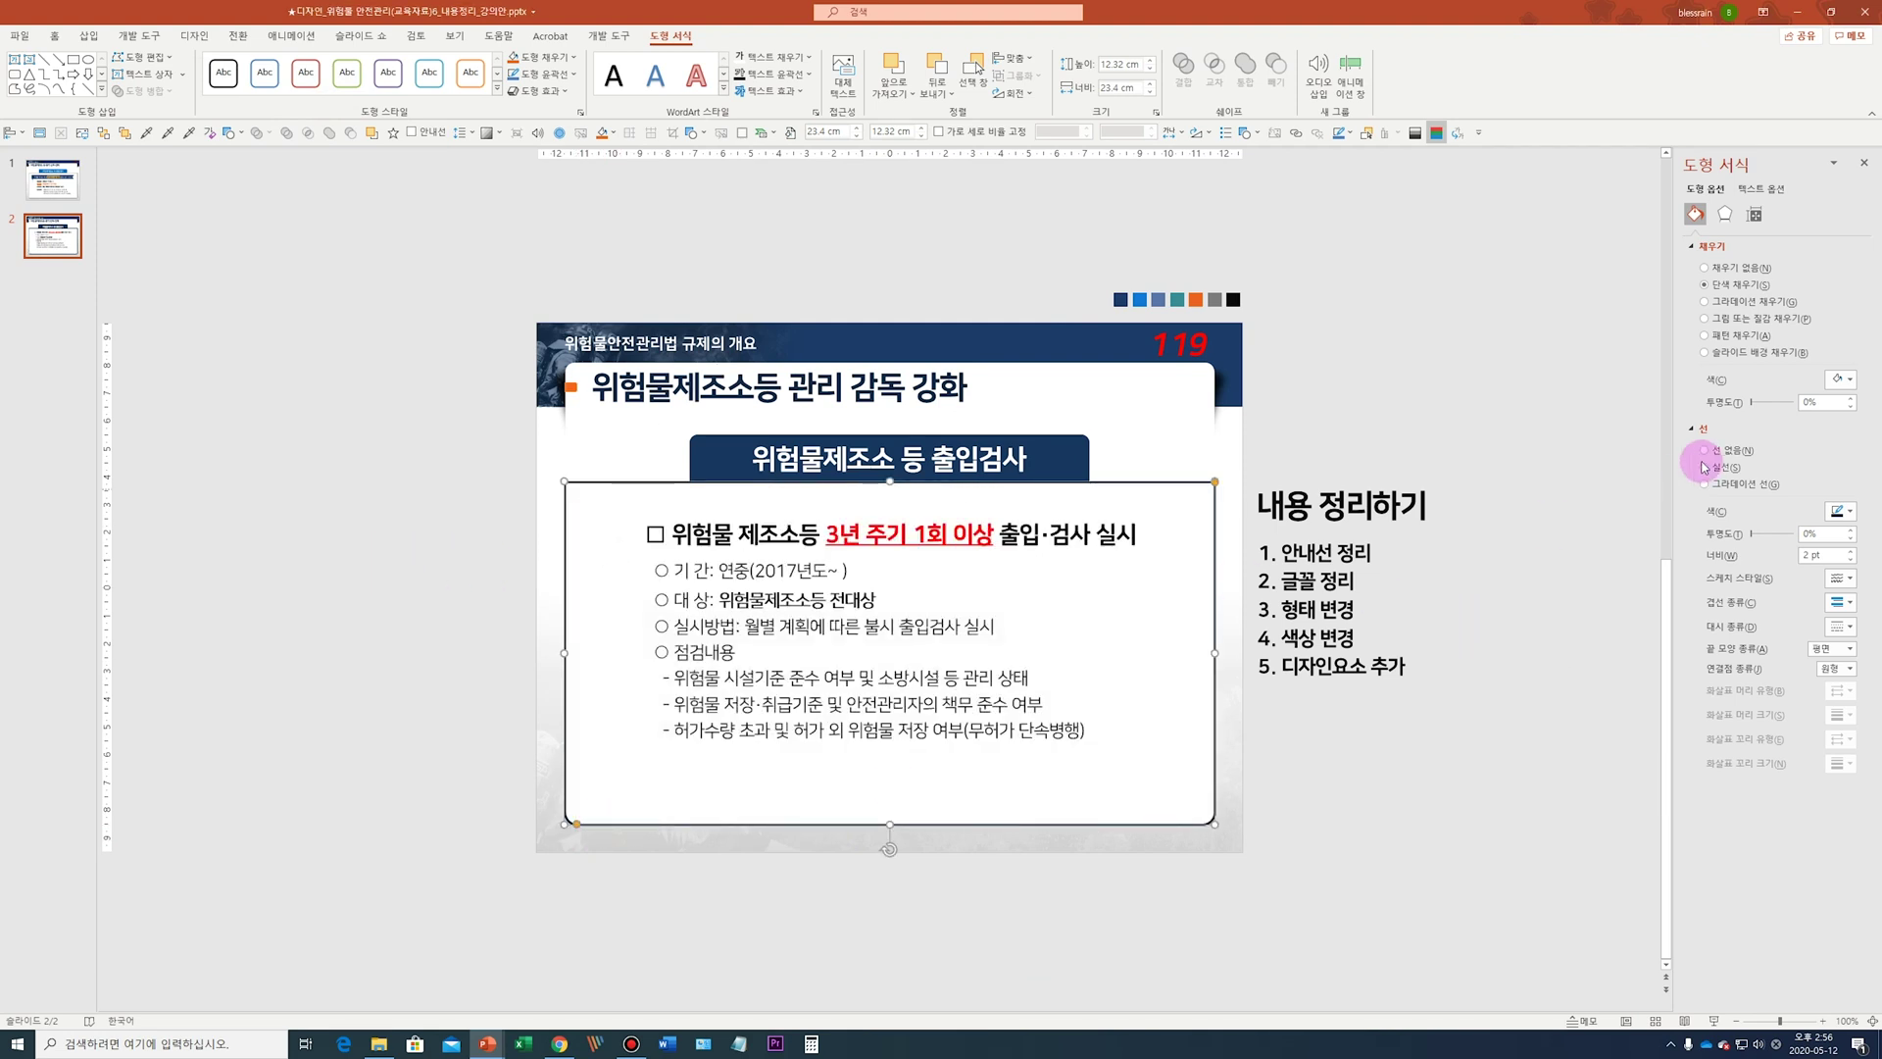
Set the content box's outline to 0.5 pt in the theme's medium gray
click(1851, 559)
click(1853, 561)
click(1853, 561)
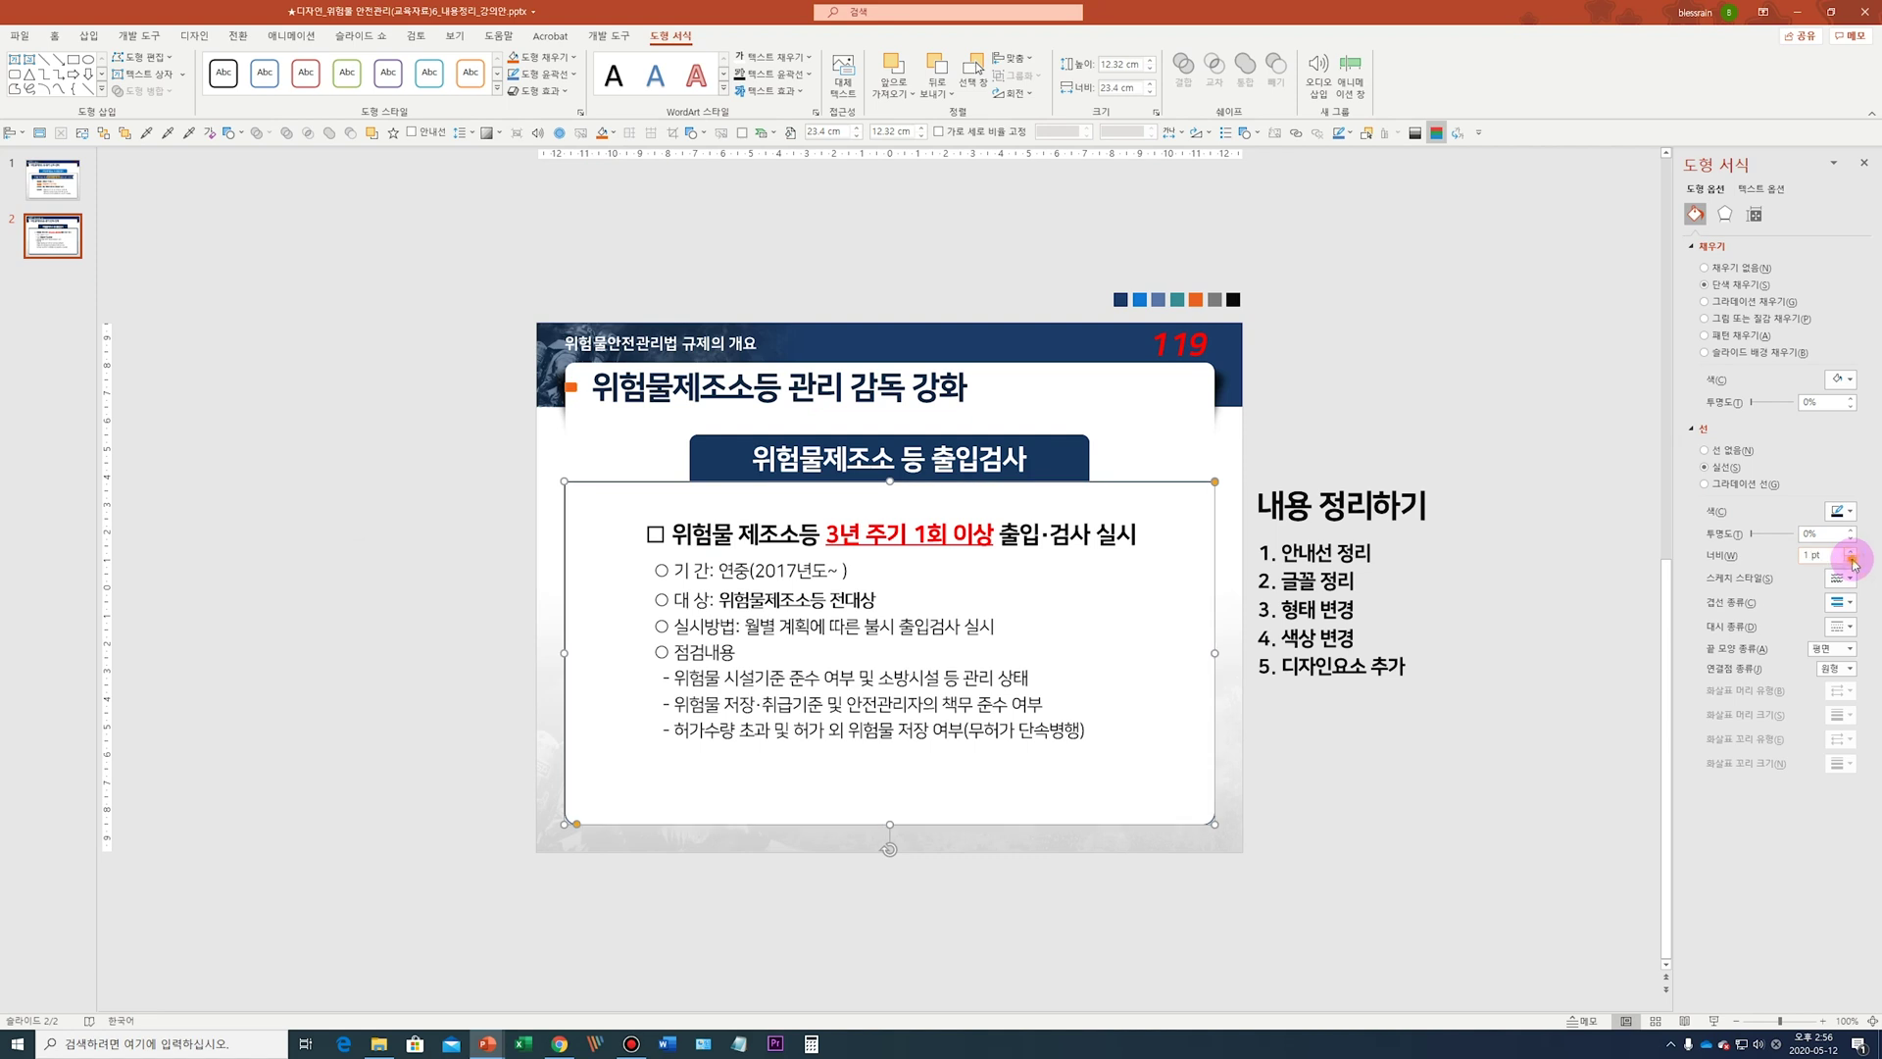
click(1843, 509)
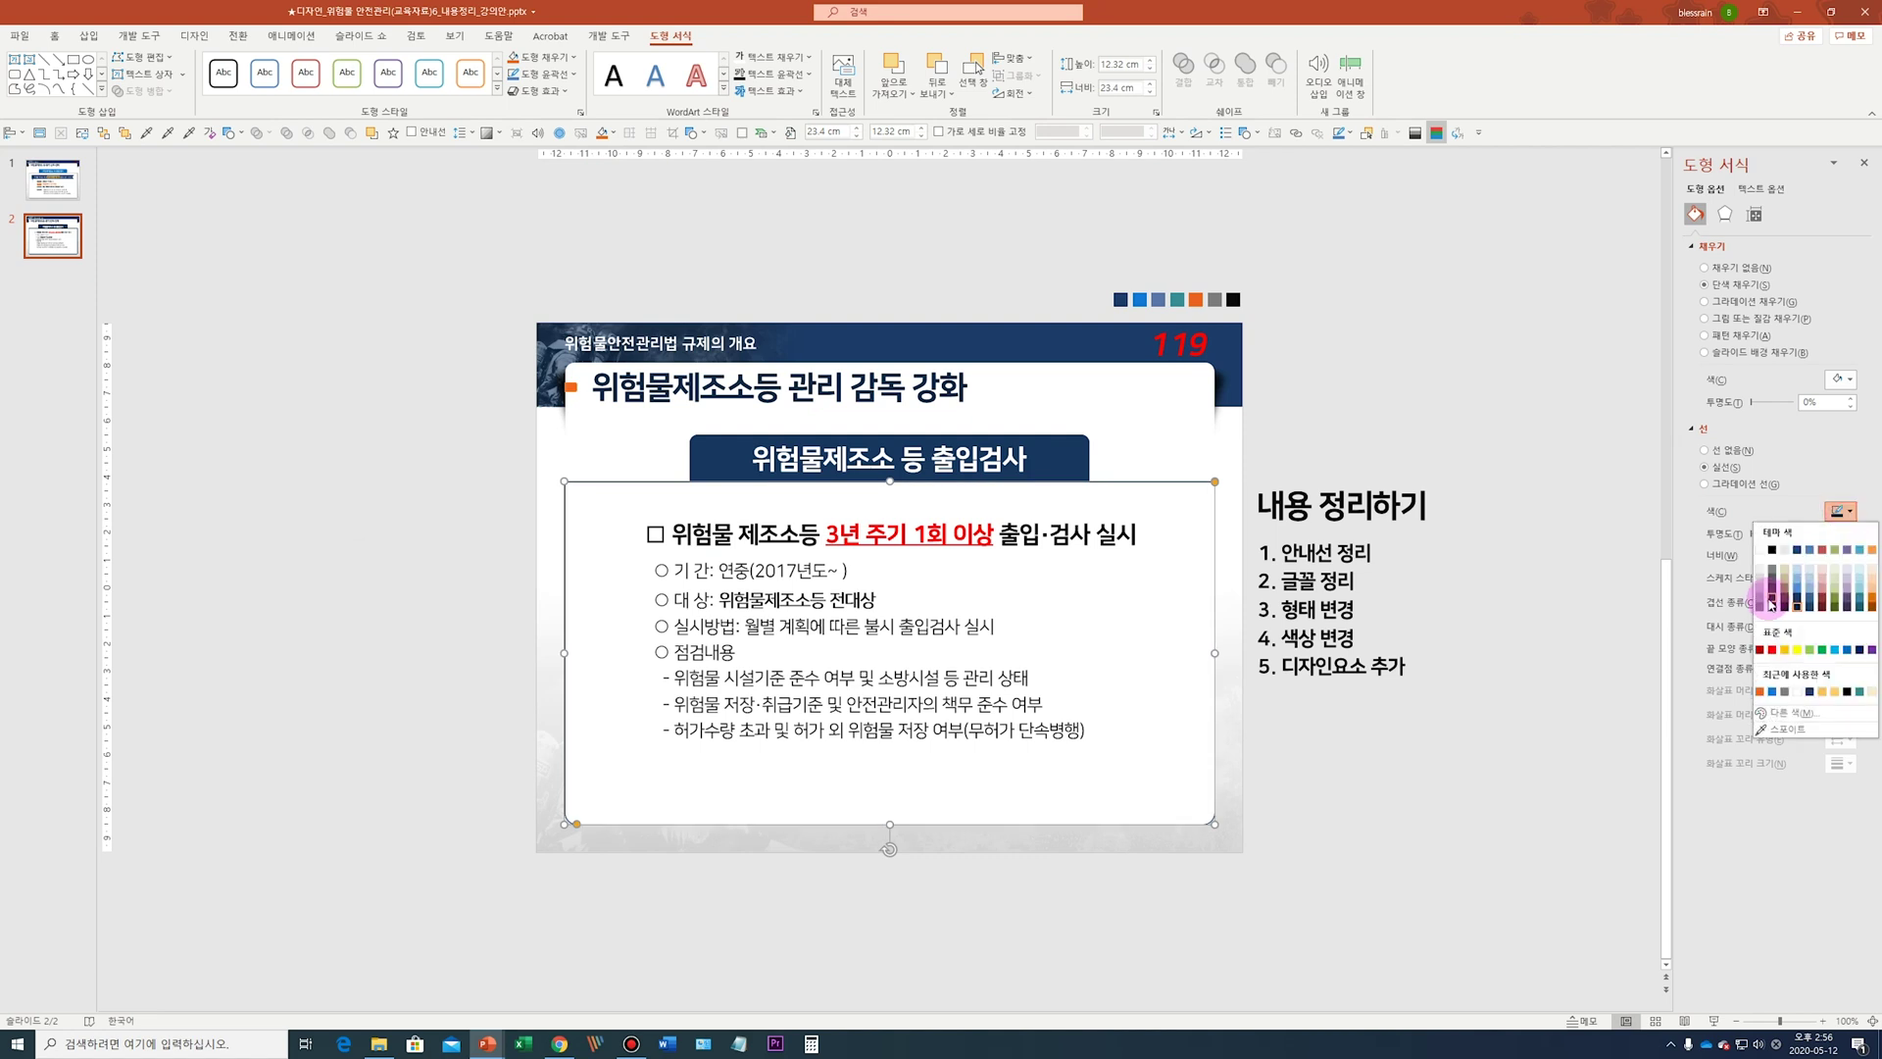
click(1760, 605)
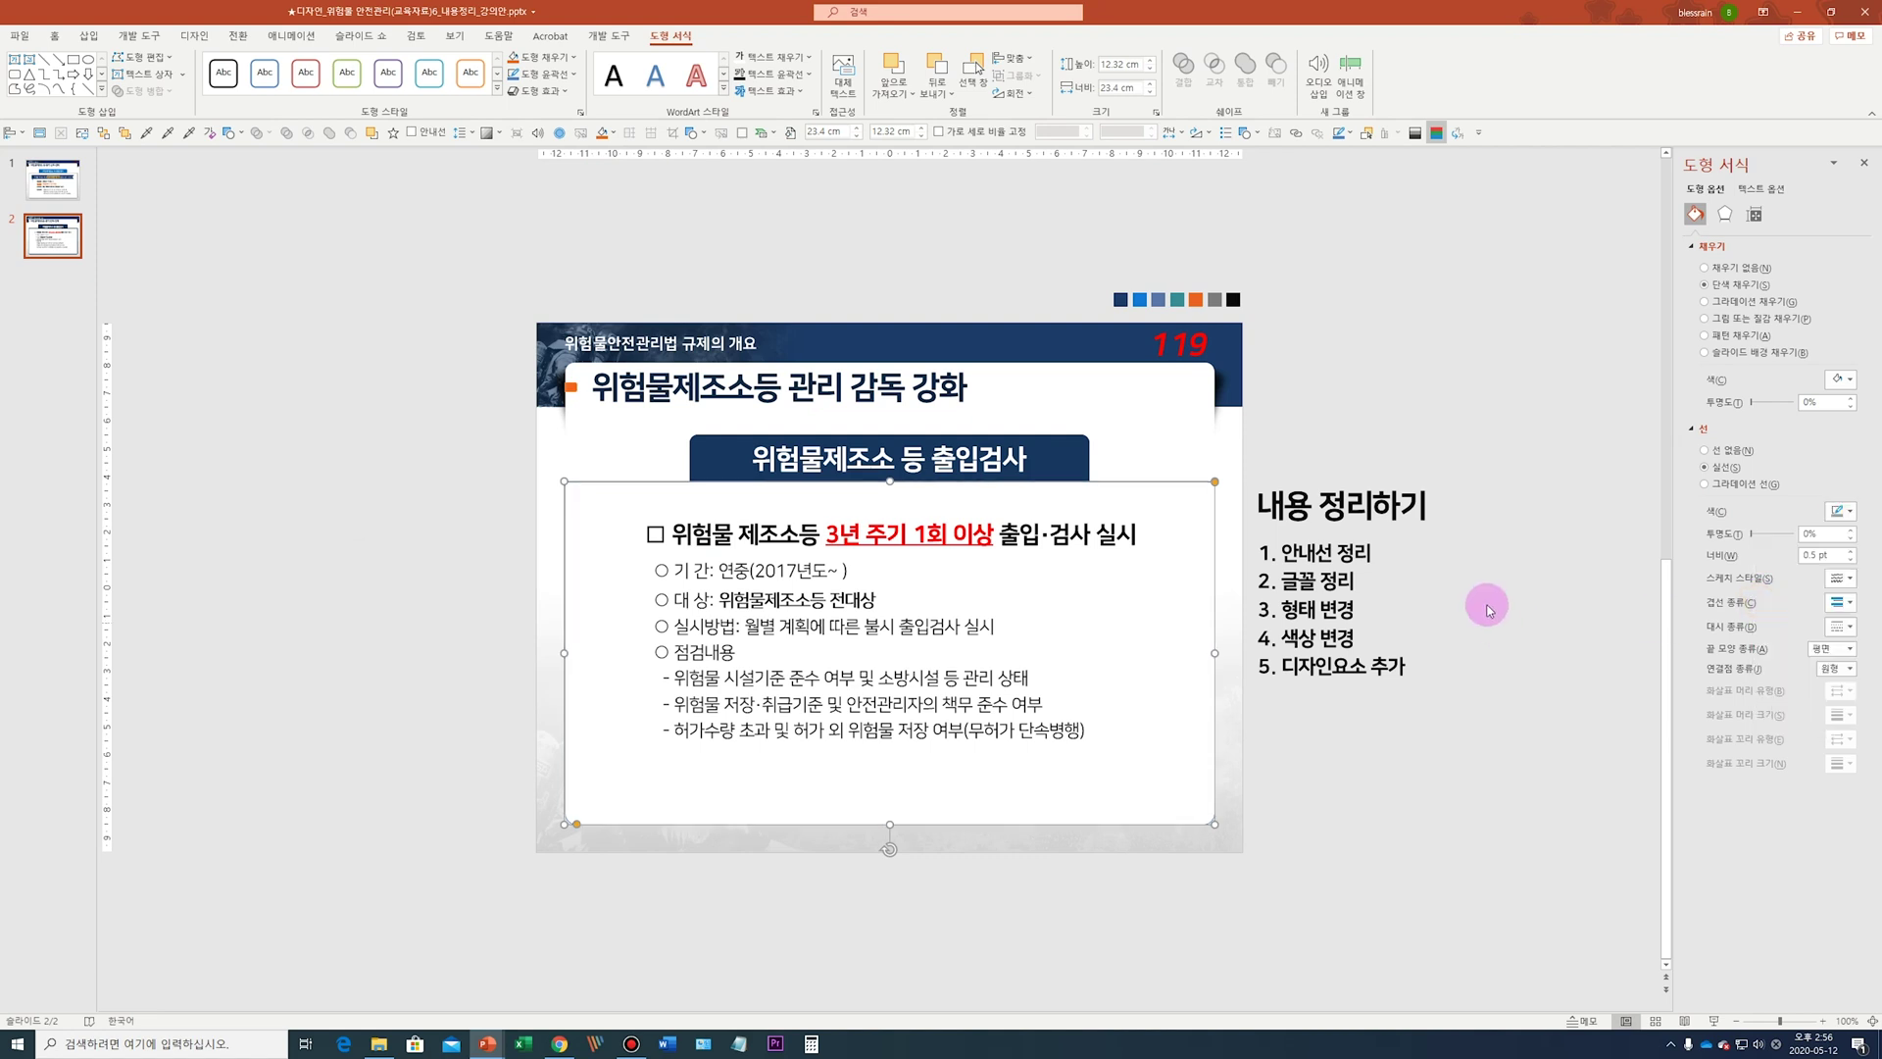
click(1486, 600)
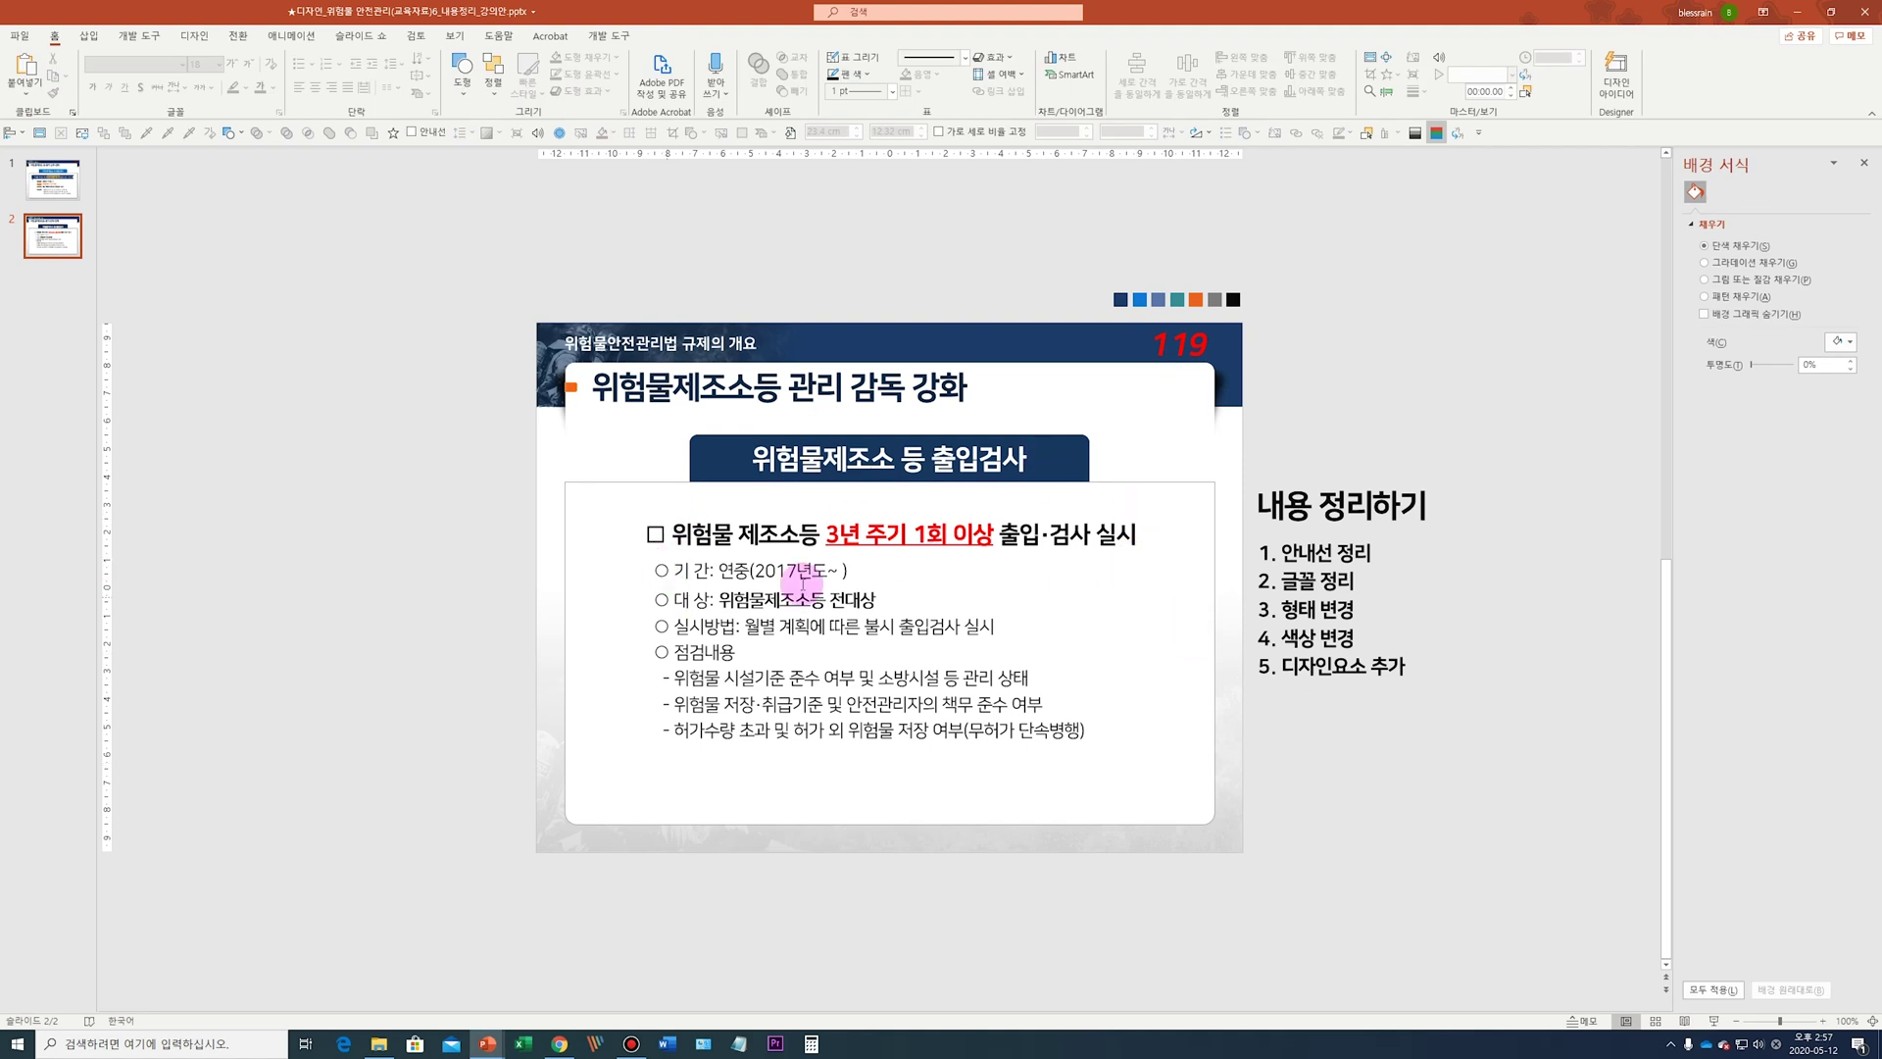
Compare with the finished design on slide 1, then draw a wide rectangle about 1.6 cm tall over the content text's first line
scroll(523, 562, up, 2)
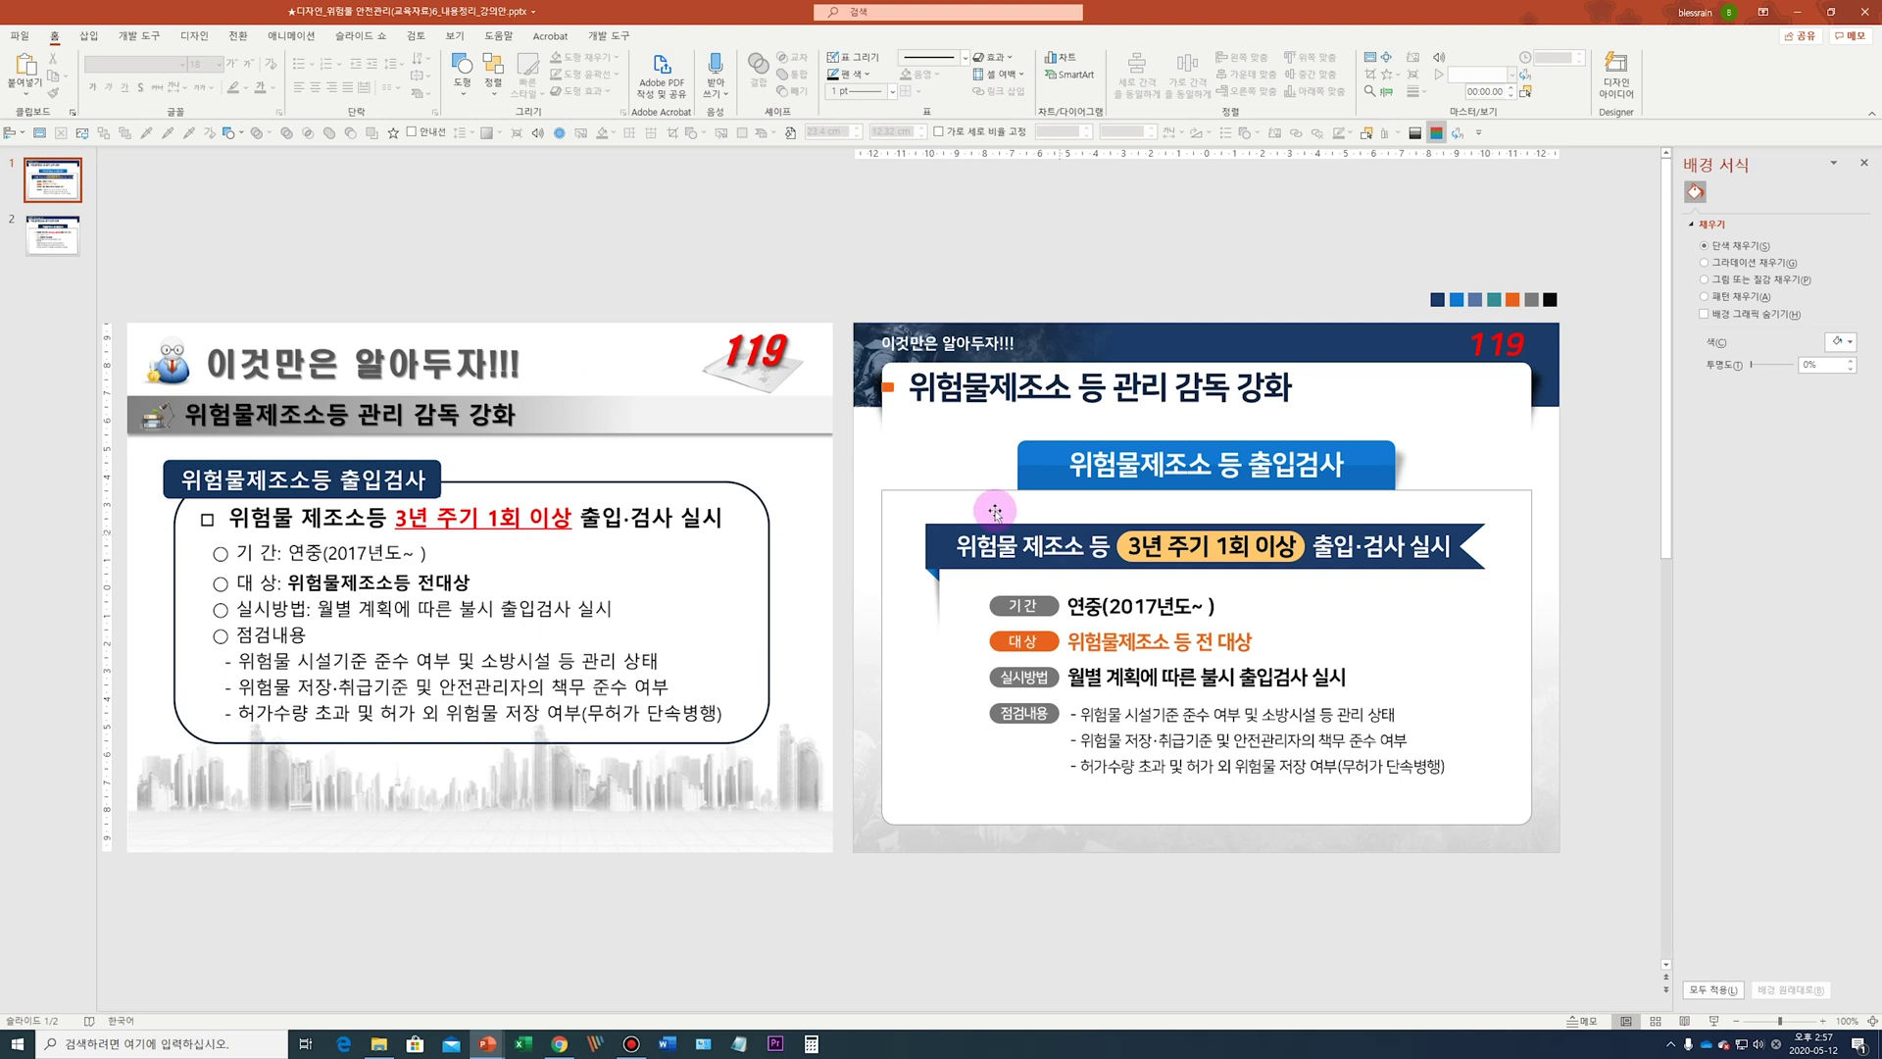
scroll(829, 272, down, 2)
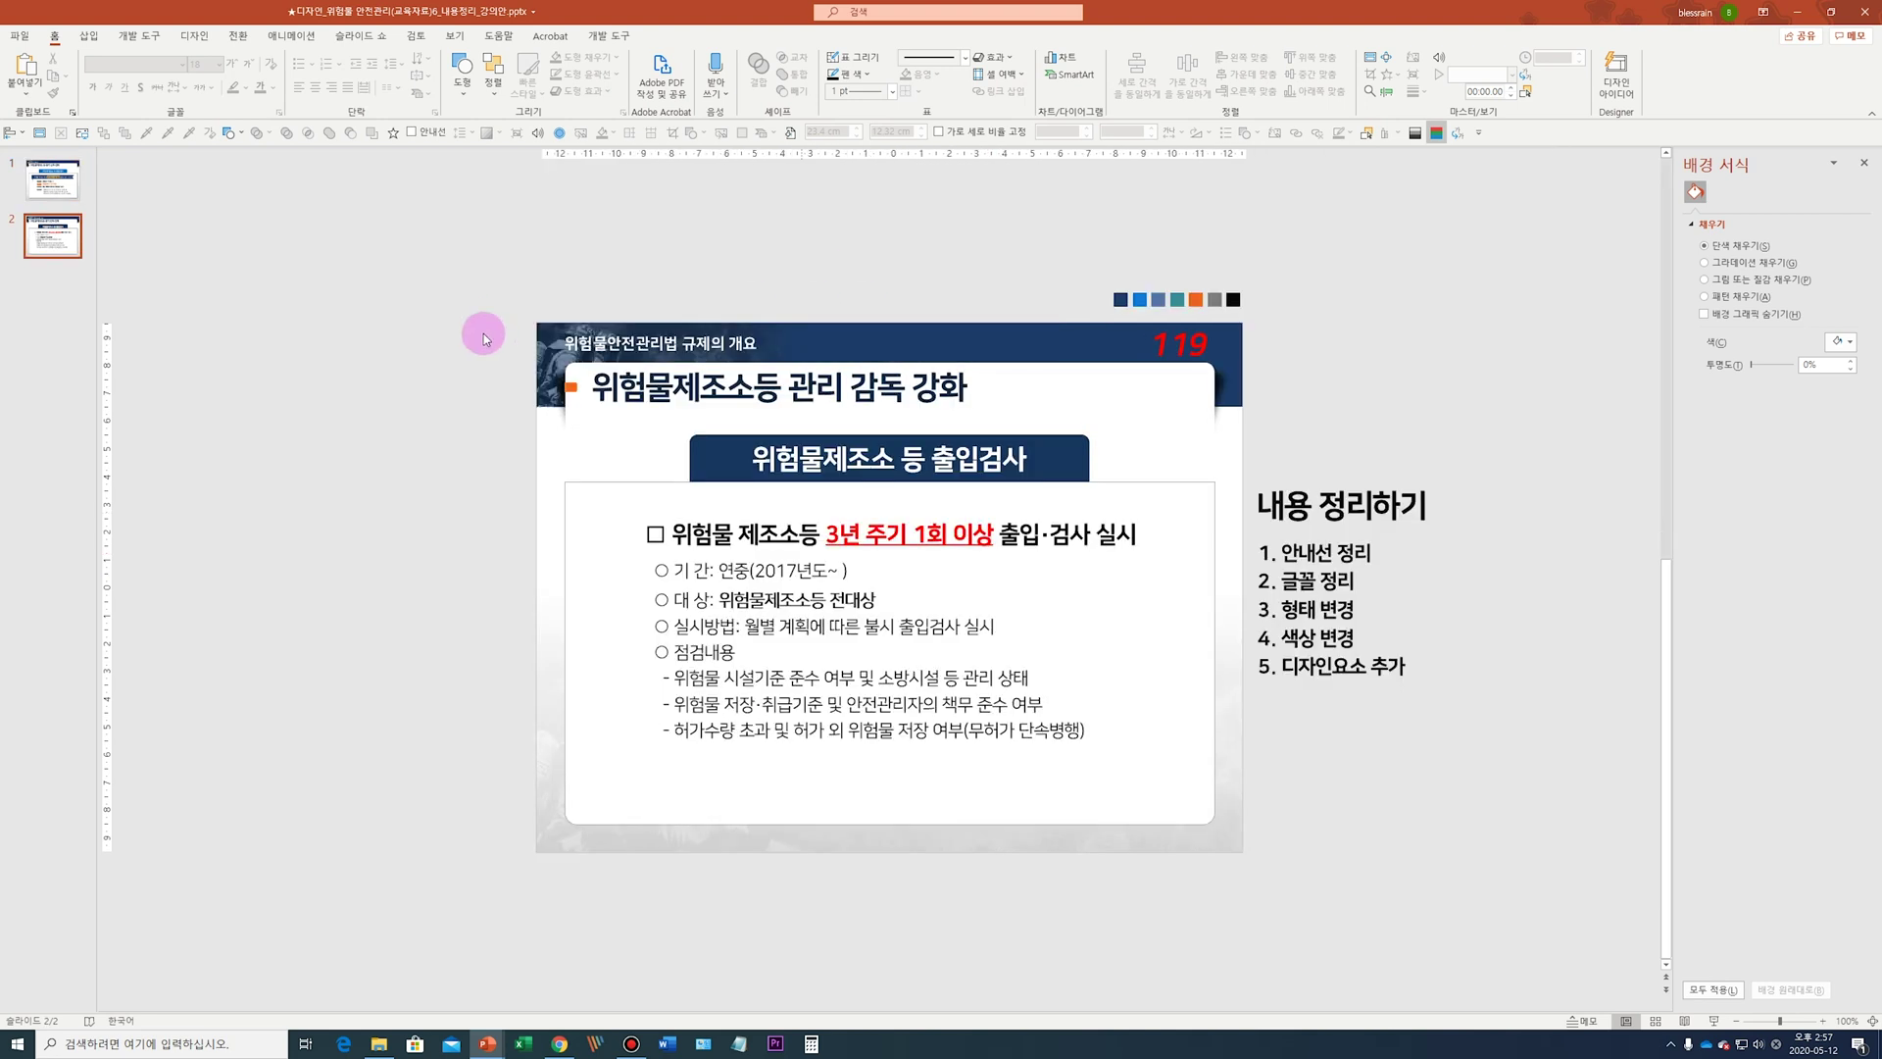
click(461, 71)
click(515, 129)
mouse_move(600, 520)
mouse_down()
mouse_move(765, 567)
mouse_move(1147, 565)
mouse_up()
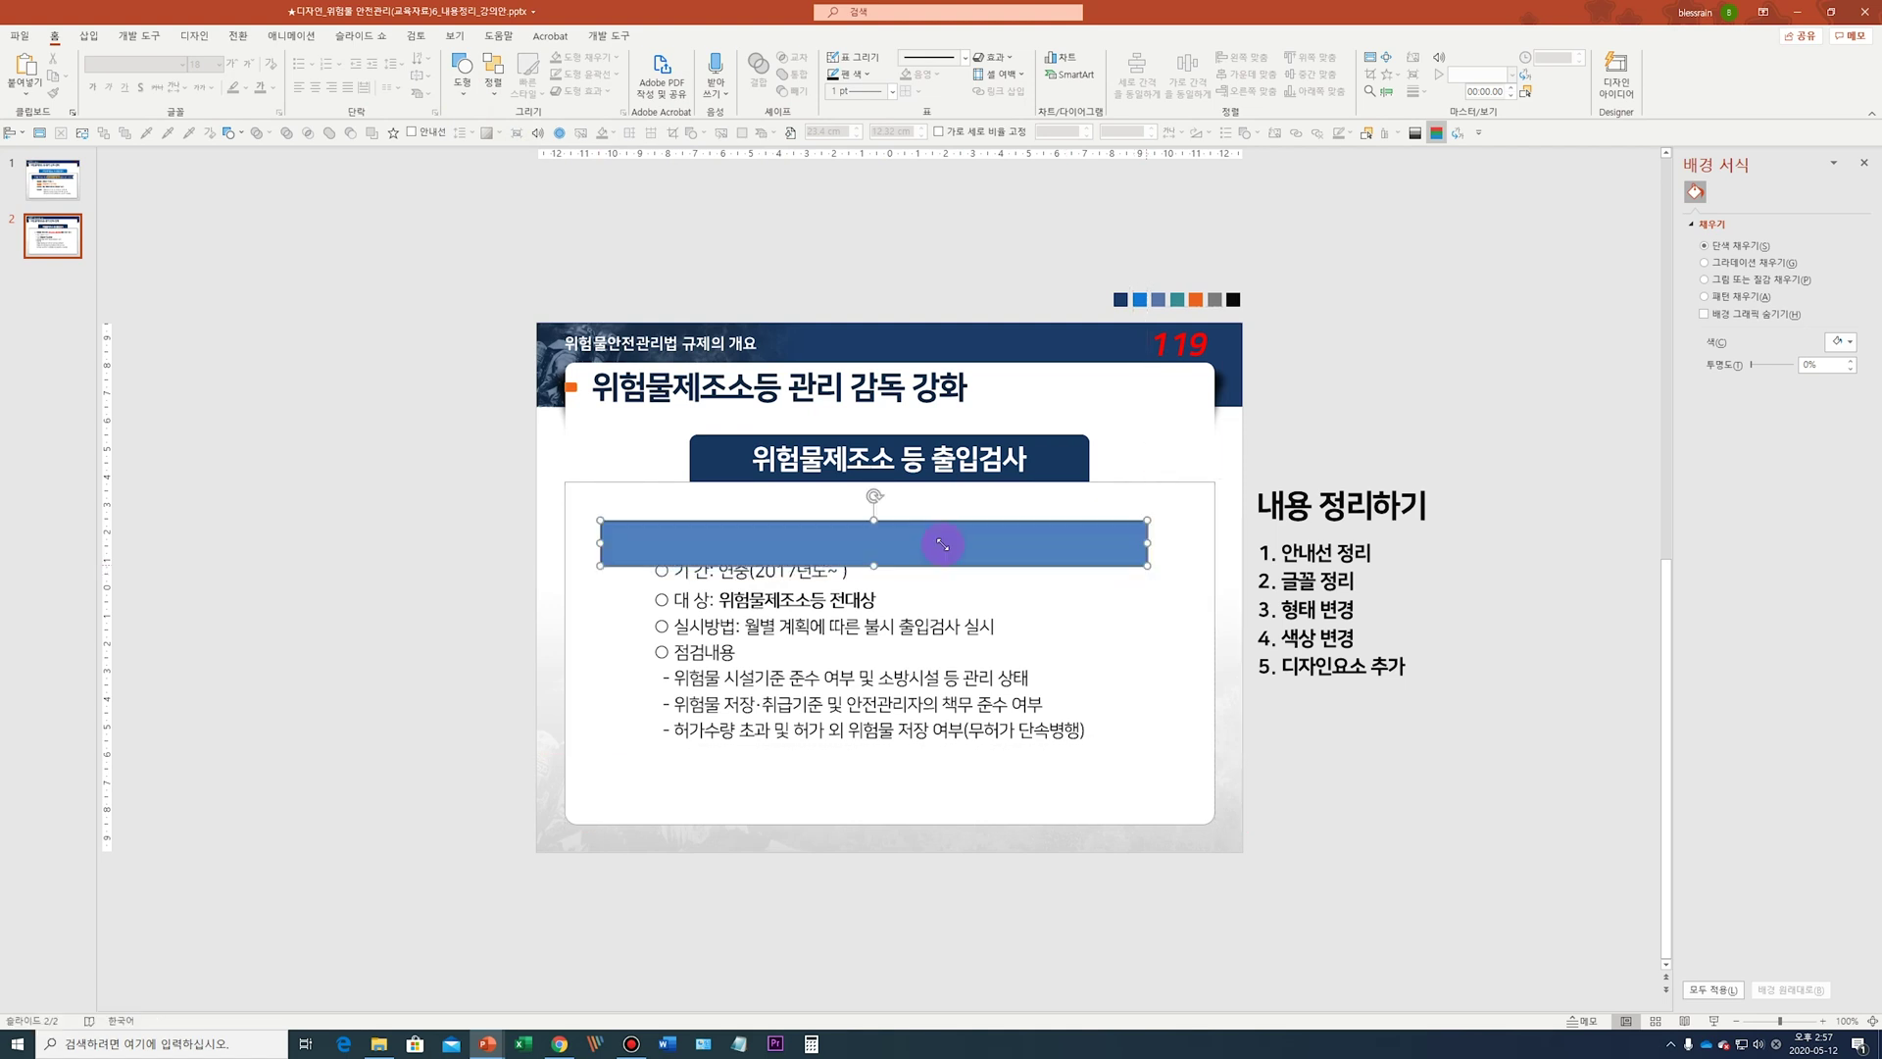
drag(903, 533, 906, 520)
Bring the content text box to the front, above the blue rectangle
click(718, 538)
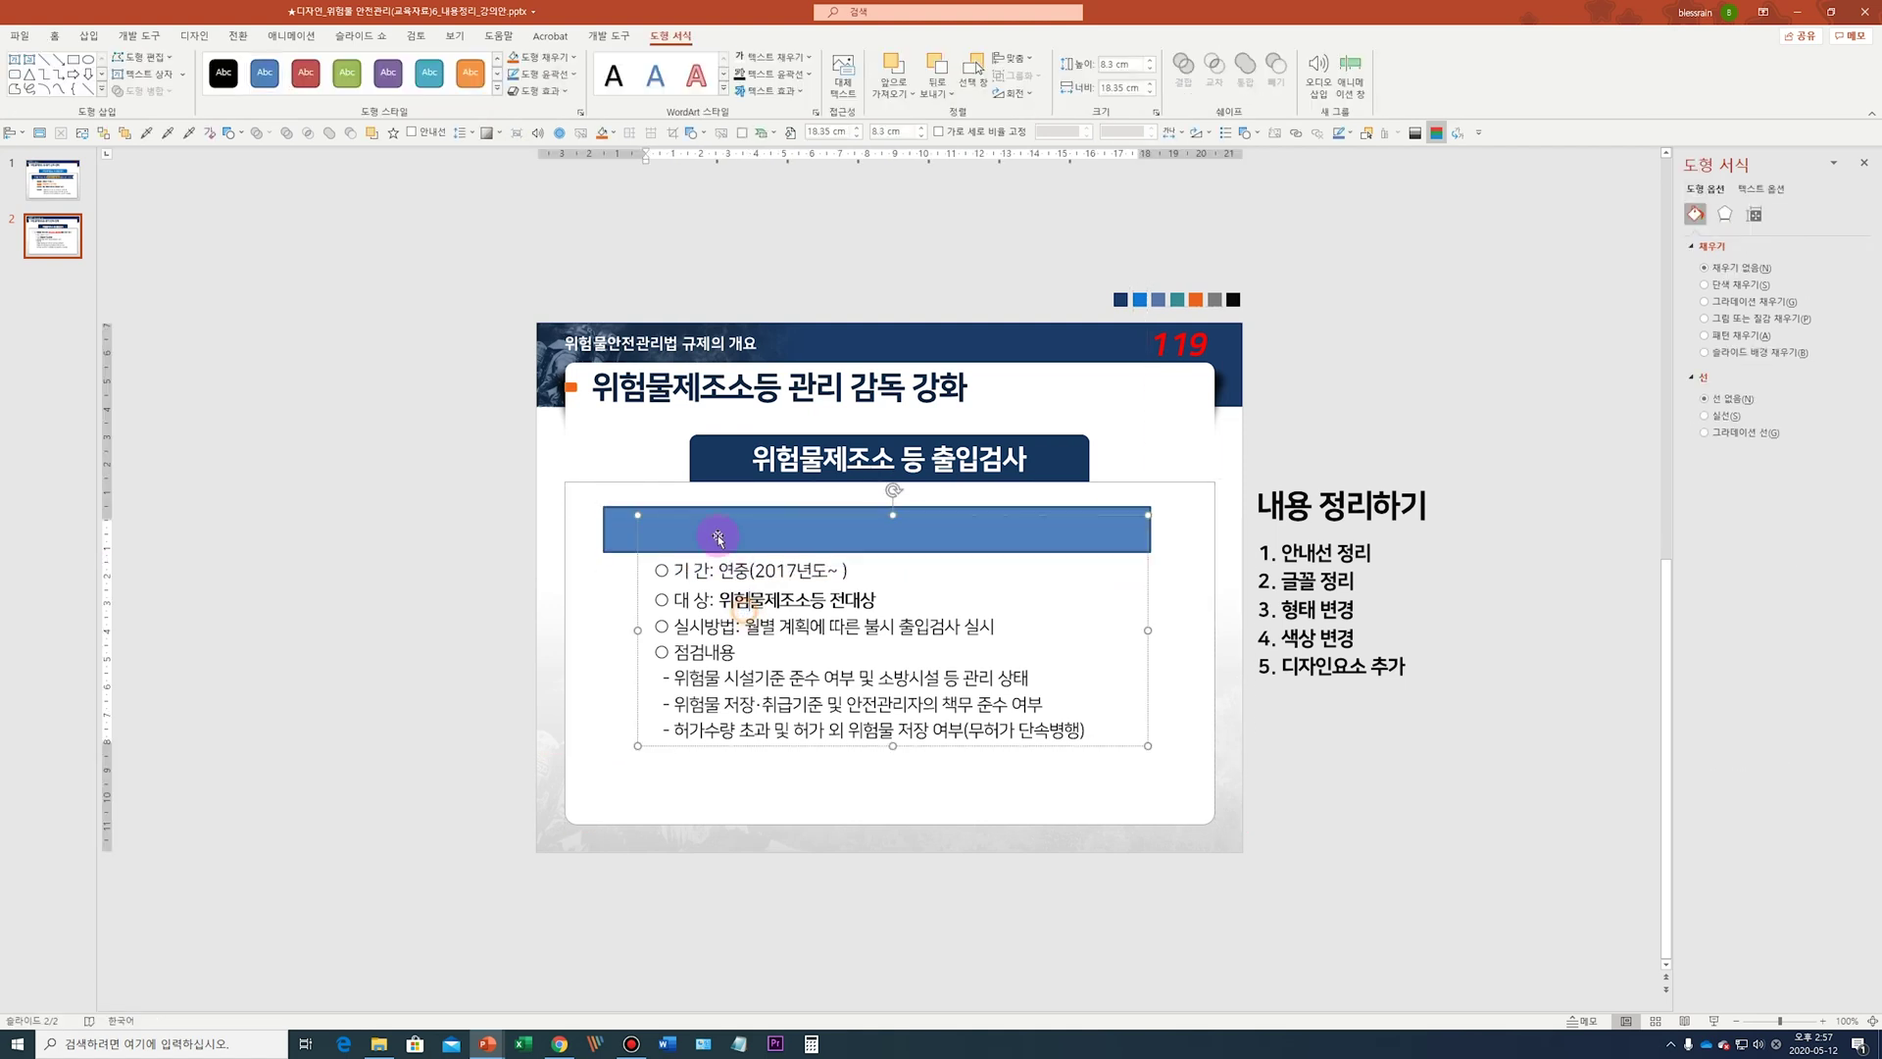
right_click(726, 582)
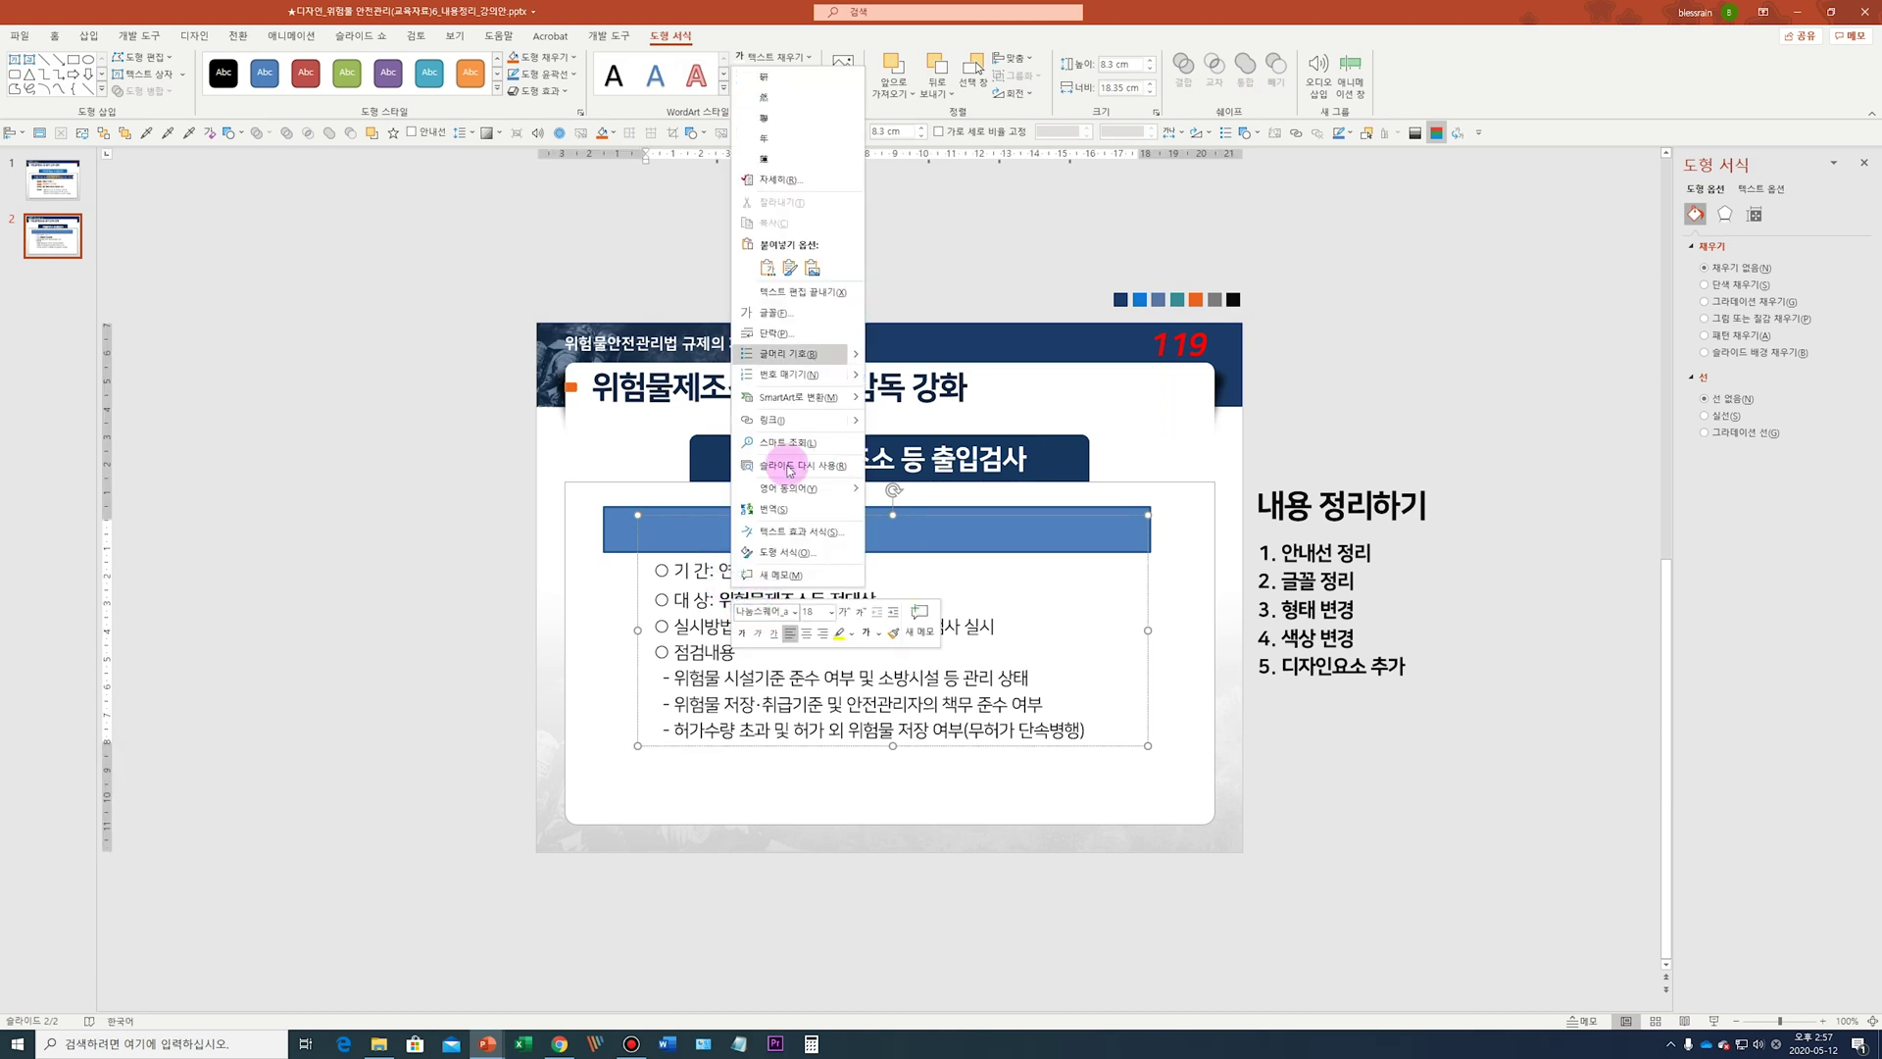
click(637, 589)
right_click(637, 590)
click(772, 722)
Delete the □ symbol in front of the text's first line
click(655, 533)
drag(677, 533, 520, 530)
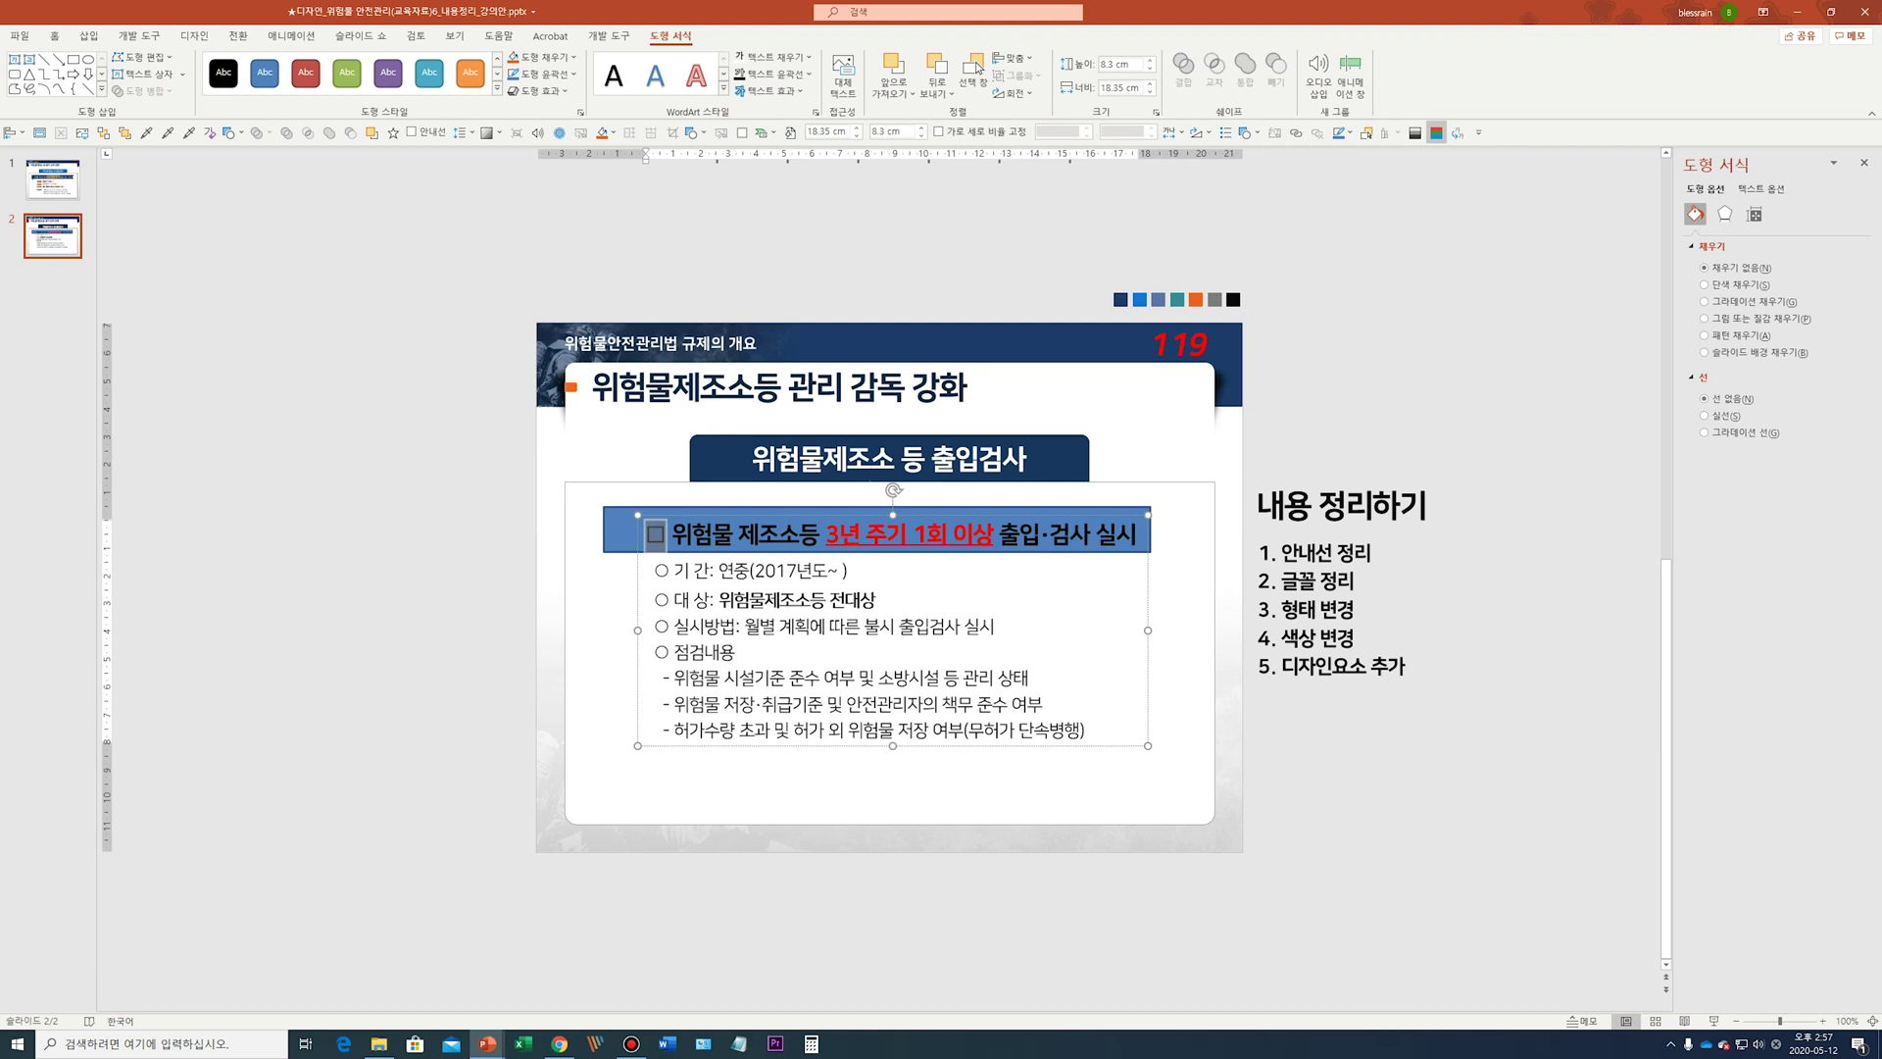
key(Delete)
click(1273, 478)
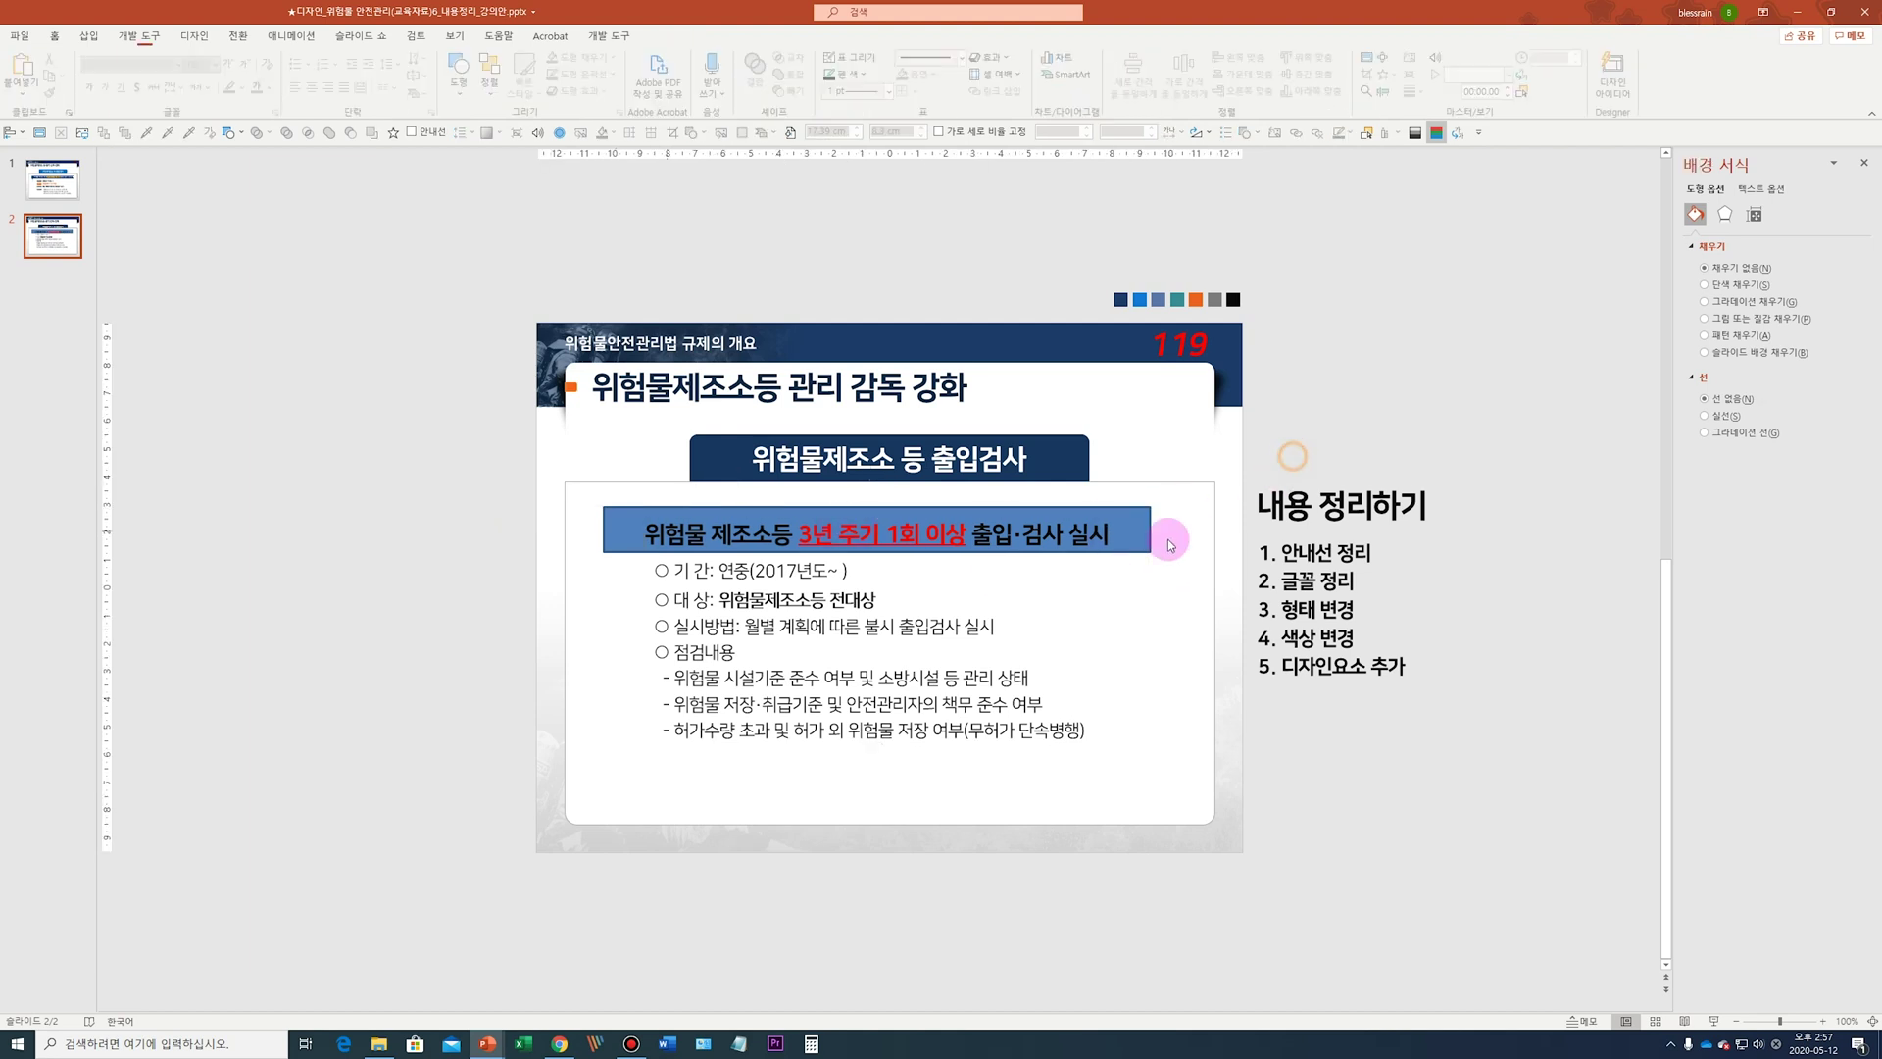
Draw a triangle about 3.37 cm wide and 2.91 cm high at the blue rectangle's right end and rotate it to point left
click(1137, 530)
key(Escape)
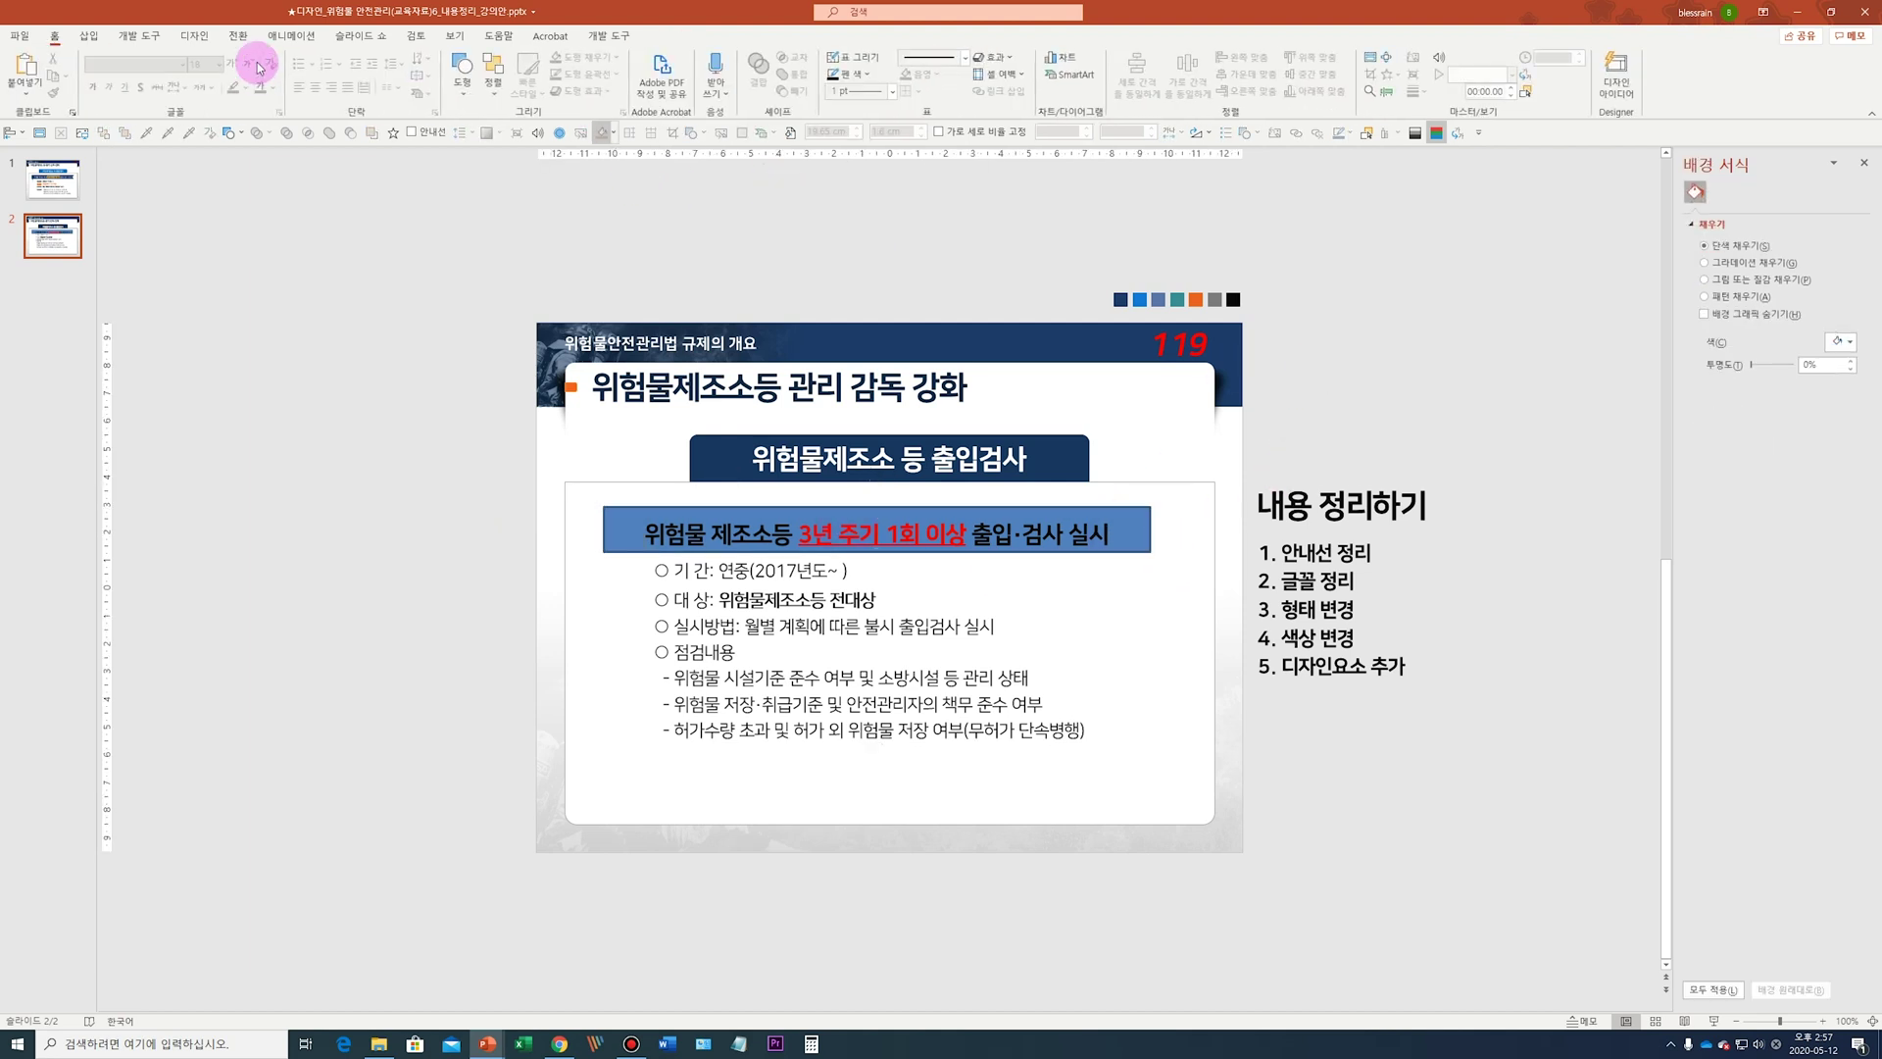
click(462, 78)
click(558, 127)
drag(1128, 506, 1222, 588)
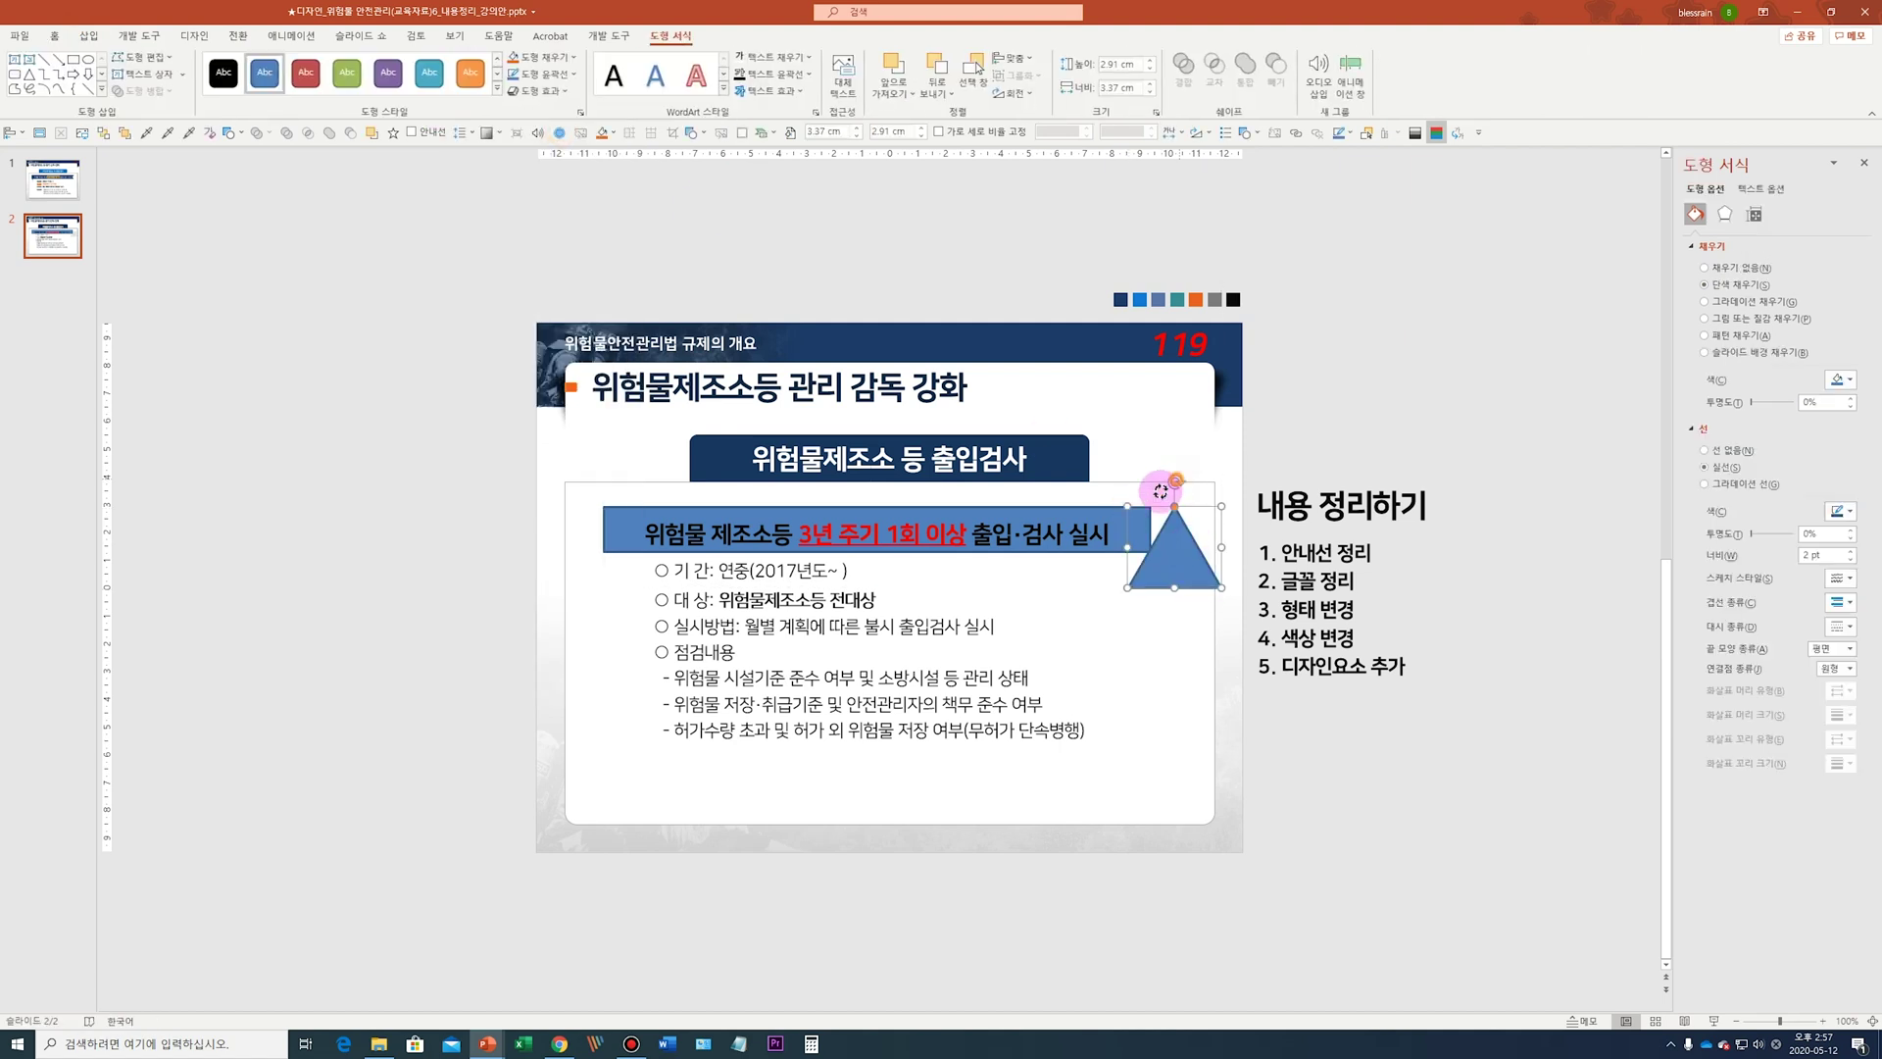
drag(1174, 488, 1109, 547)
Fill the triangle white without an outline, reduce its height to about 1.72 cm and place it as a notch over the rectangle's right end
click(1841, 379)
click(1758, 410)
click(1704, 450)
drag(1168, 529, 1150, 531)
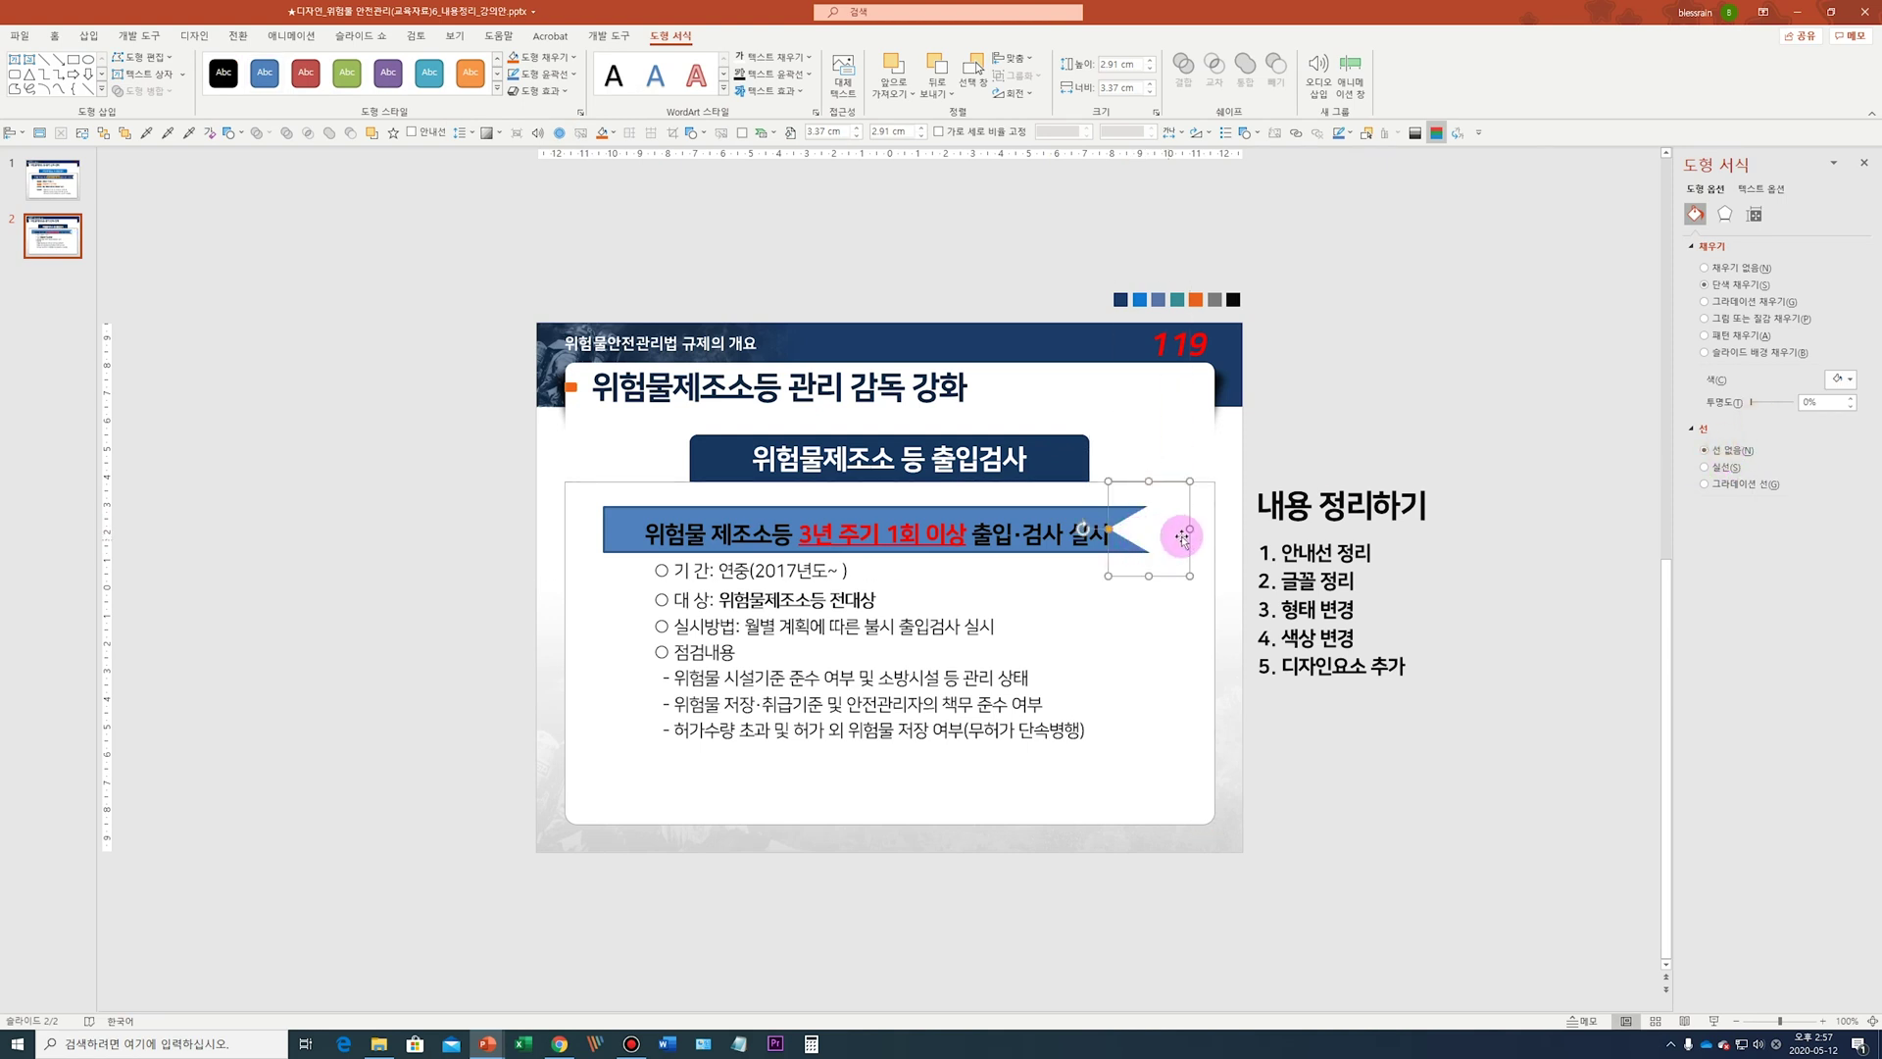
drag(1188, 530, 1146, 529)
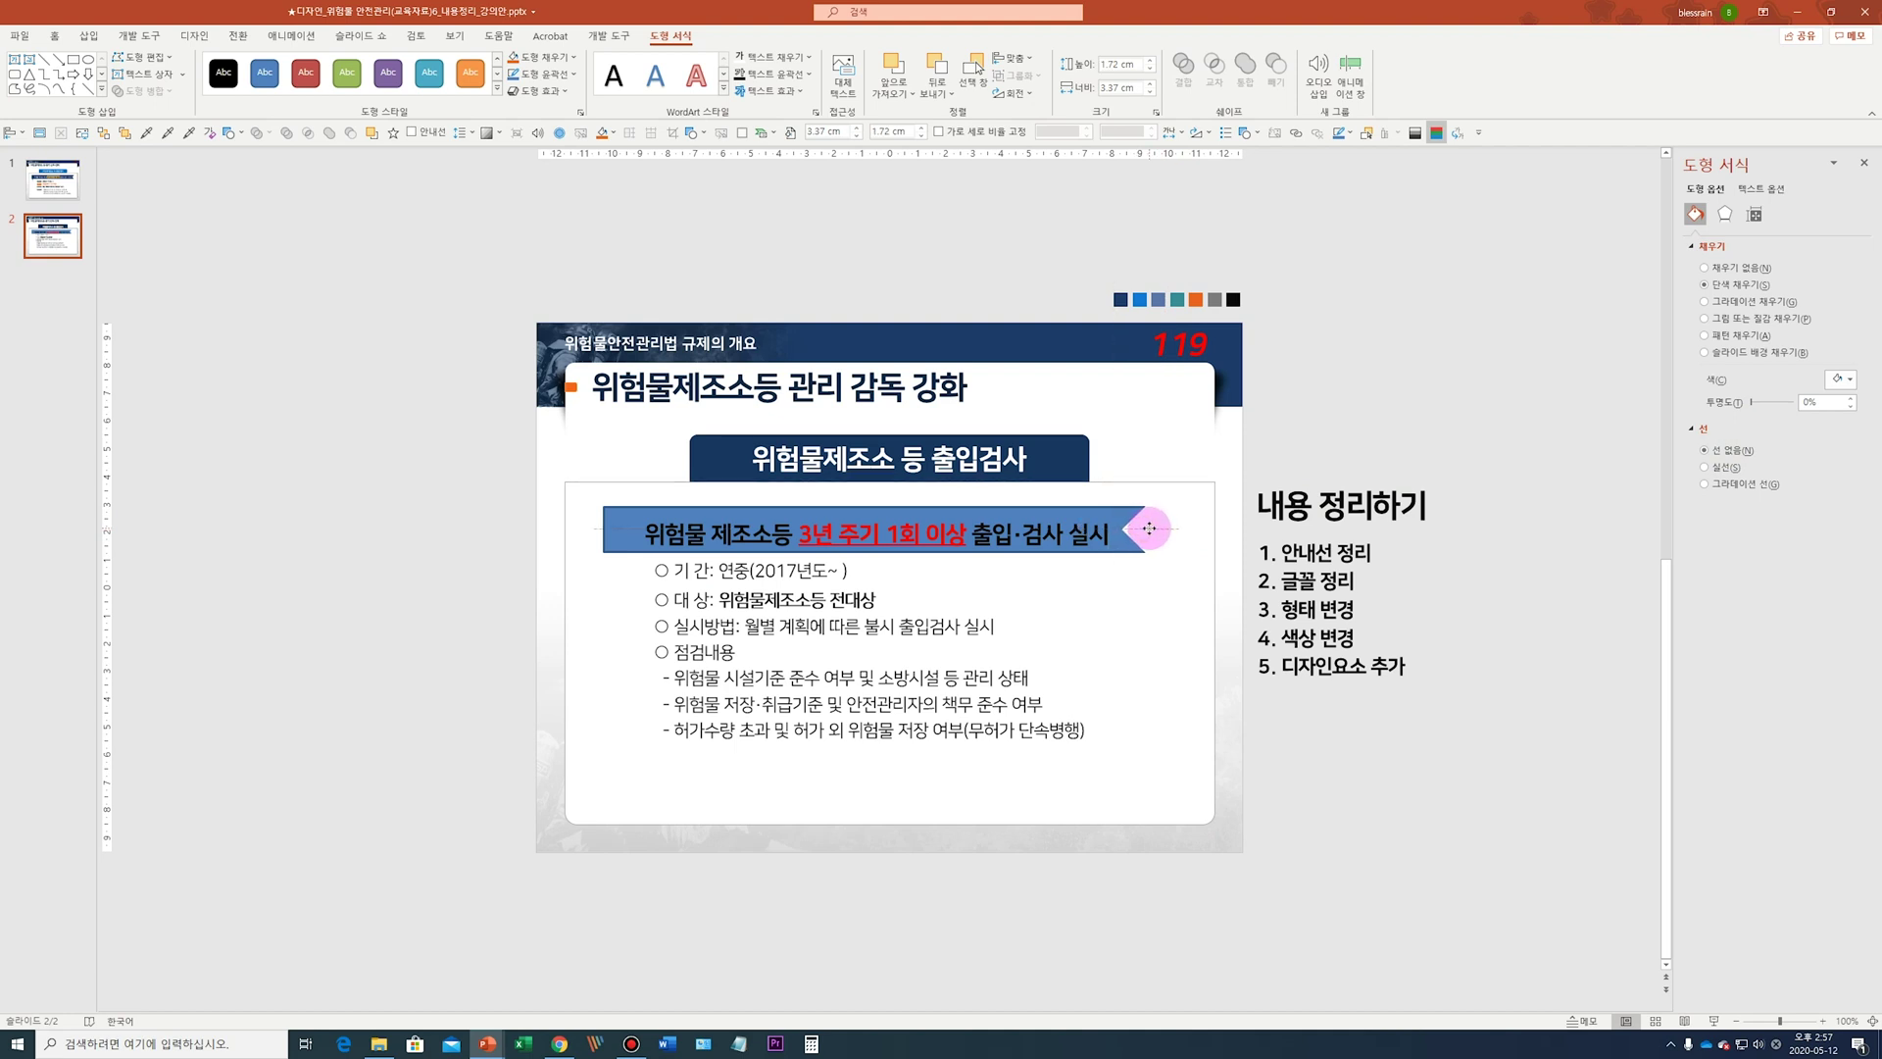
Try subtracting the white triangle from the blue rectangle
click(1100, 508)
shift+click(1163, 515)
click(54, 36)
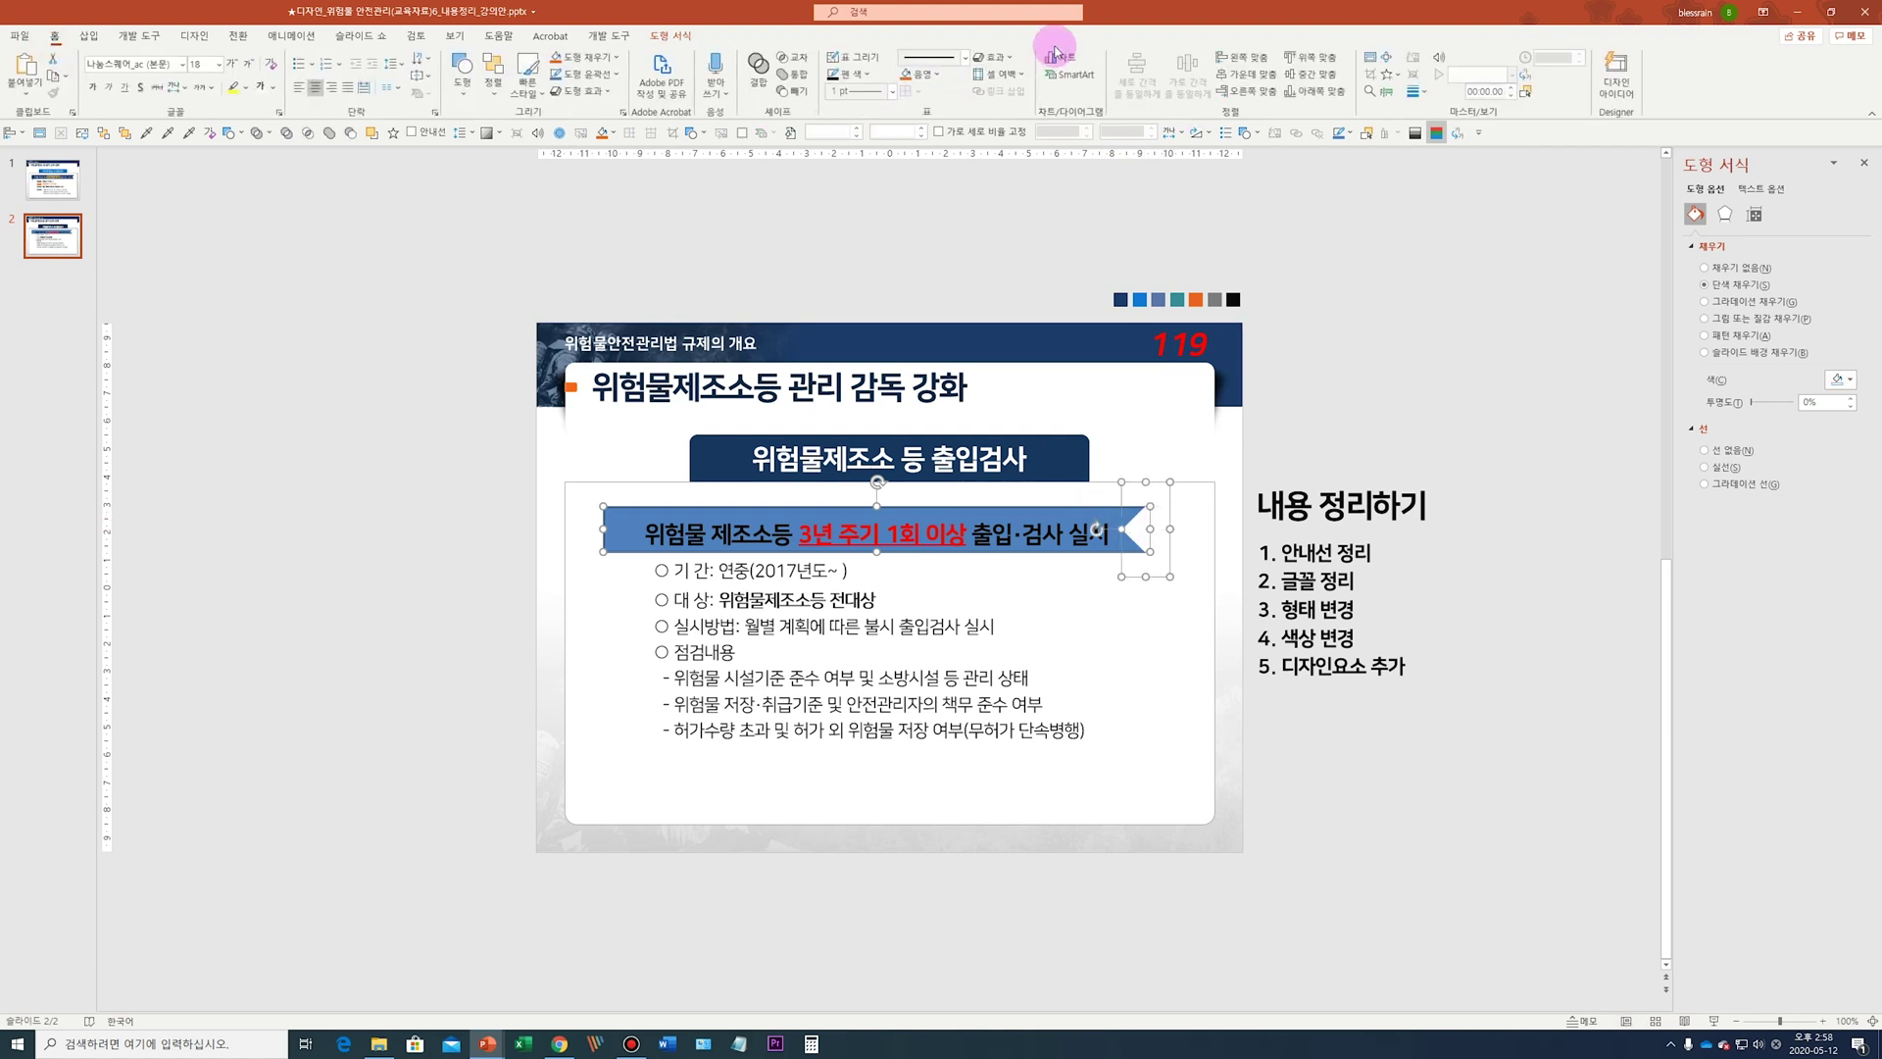
click(1494, 620)
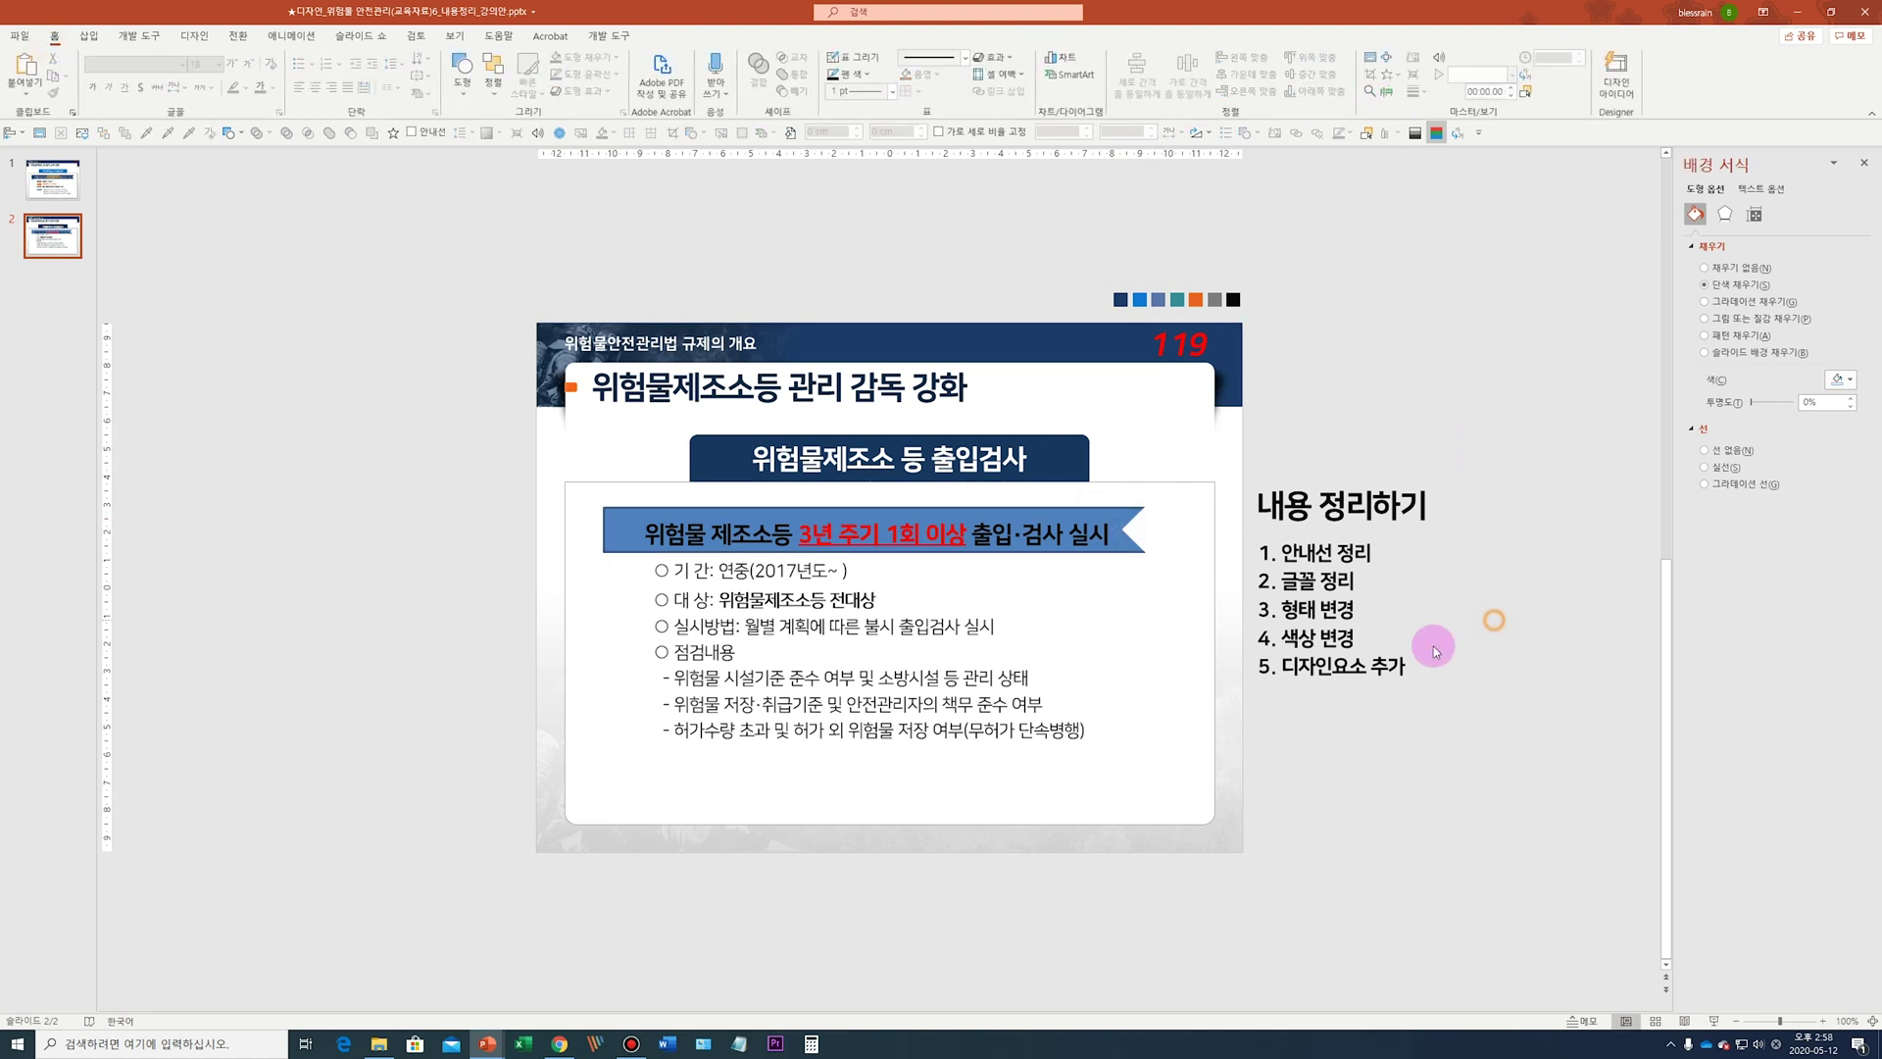
Select the blue rectangle with the white triangle and subtract the triangle to cut a V-shaped notch in the right end
click(858, 510)
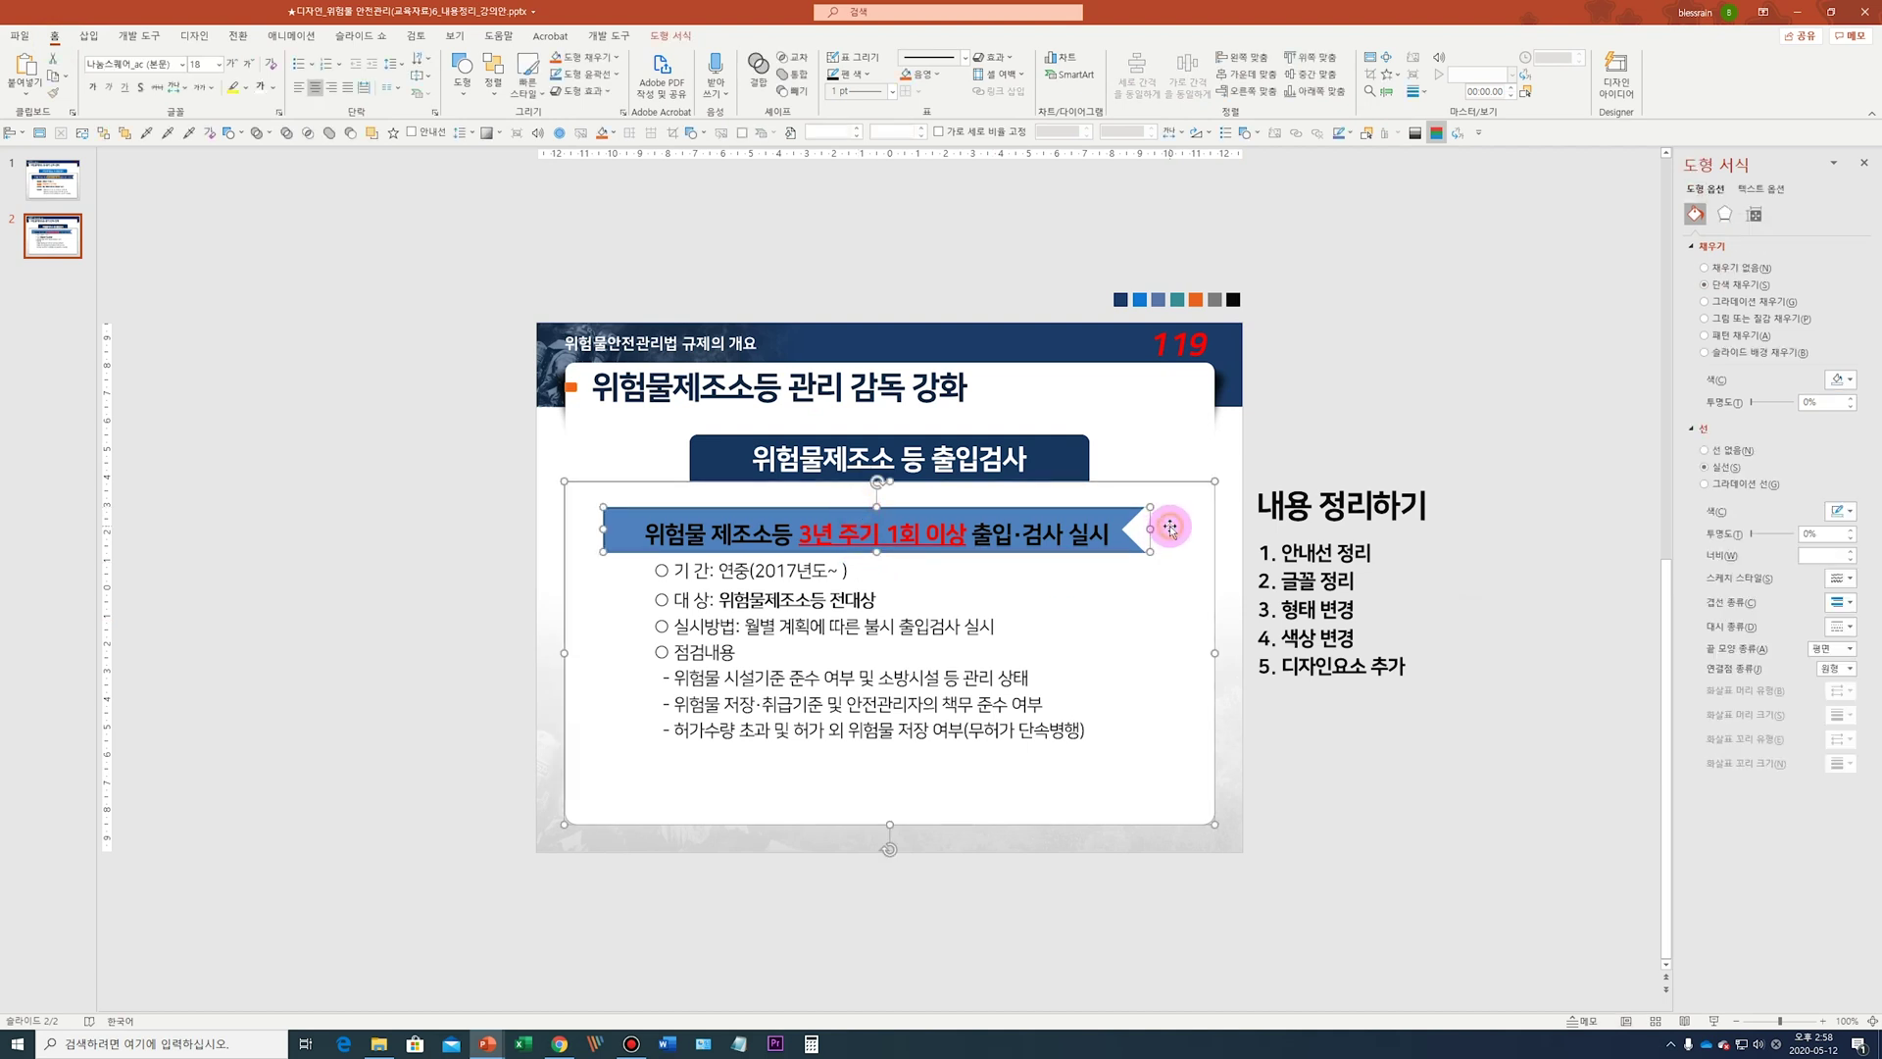
shift+click(1093, 512)
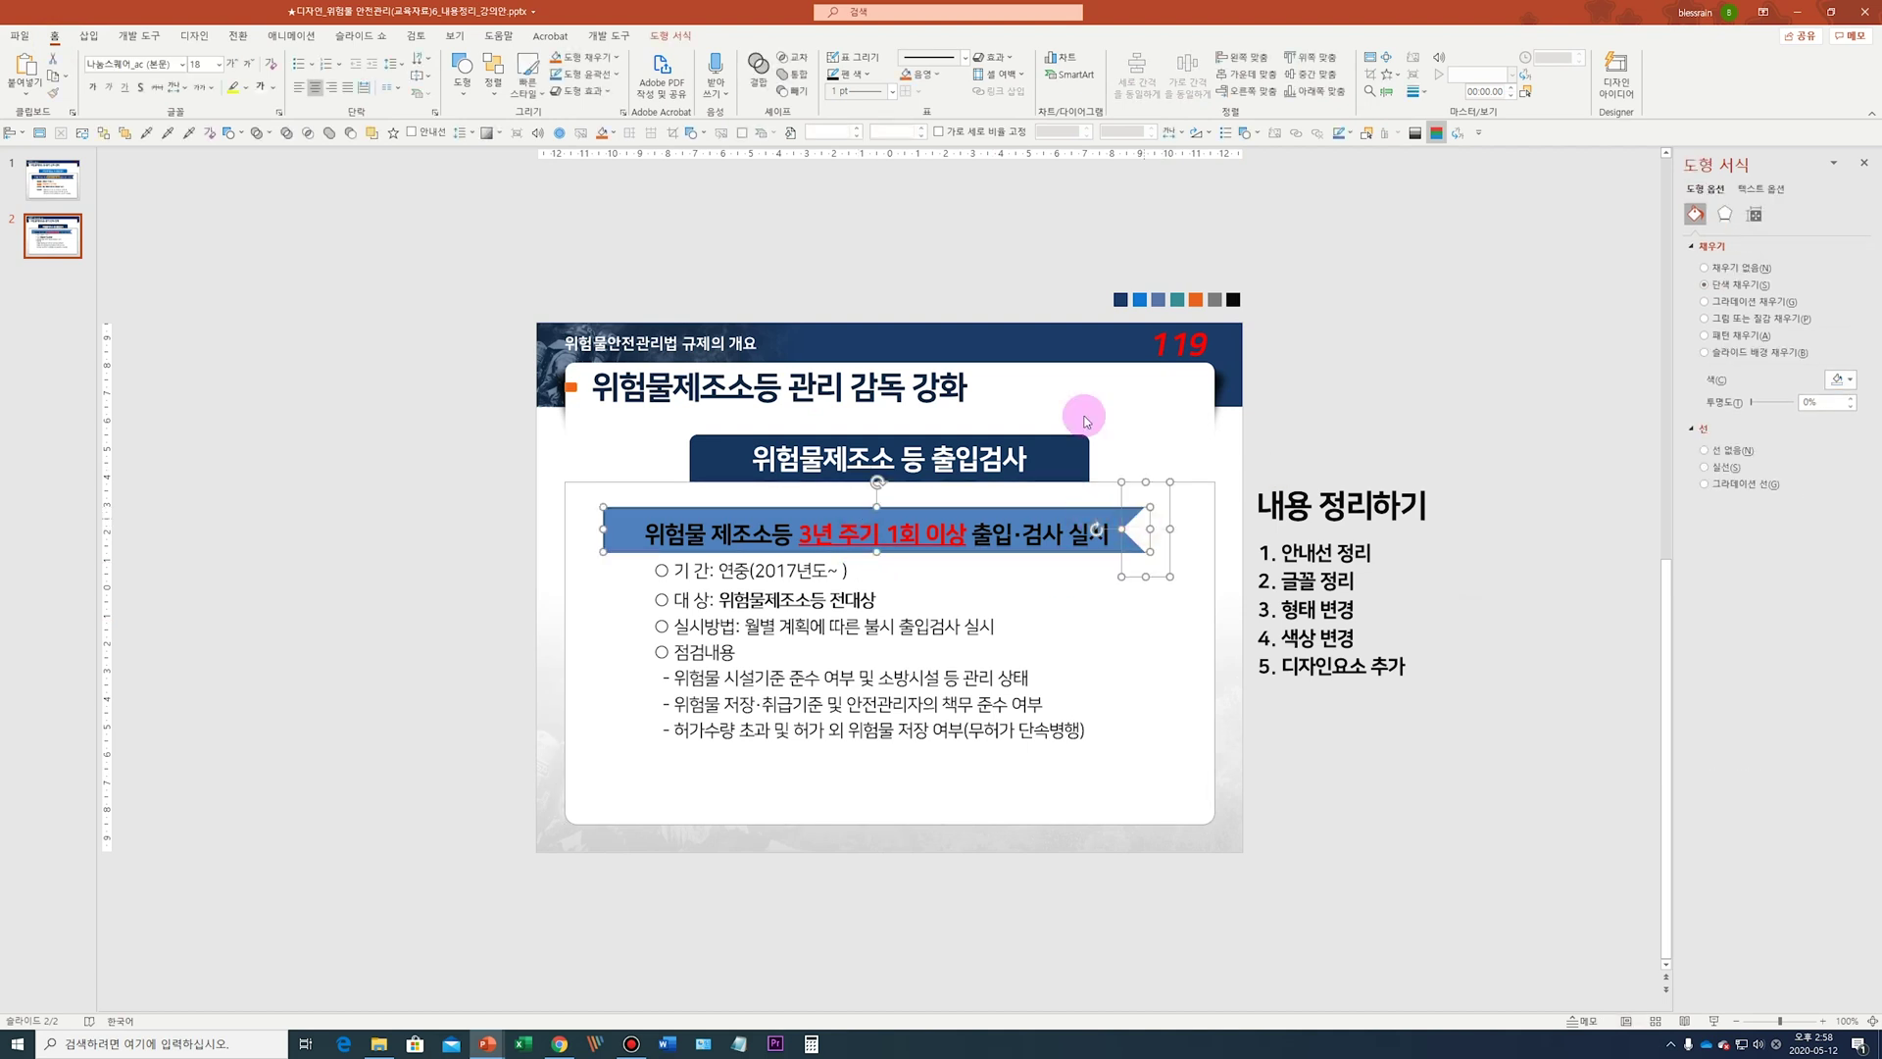
click(1384, 508)
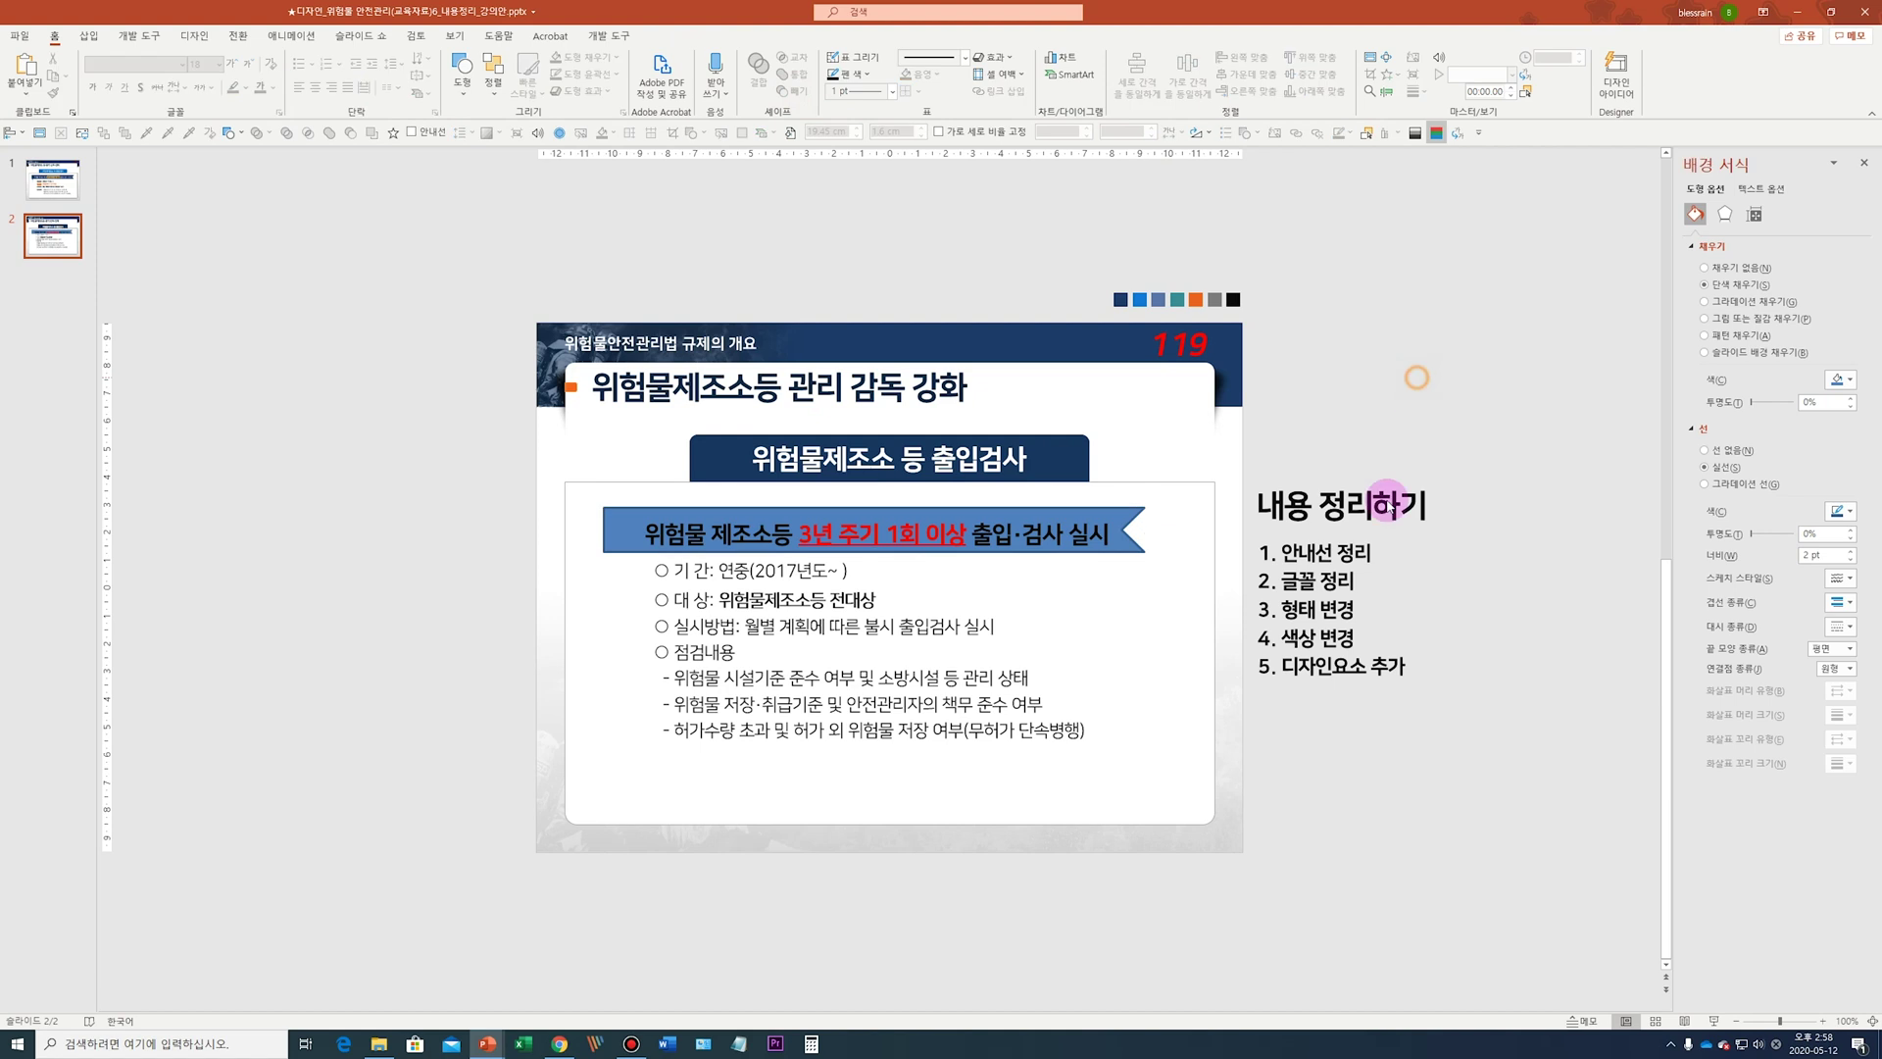
Remove the notched banner's outline and fill it with the navy sampled from the title bar above
click(622, 508)
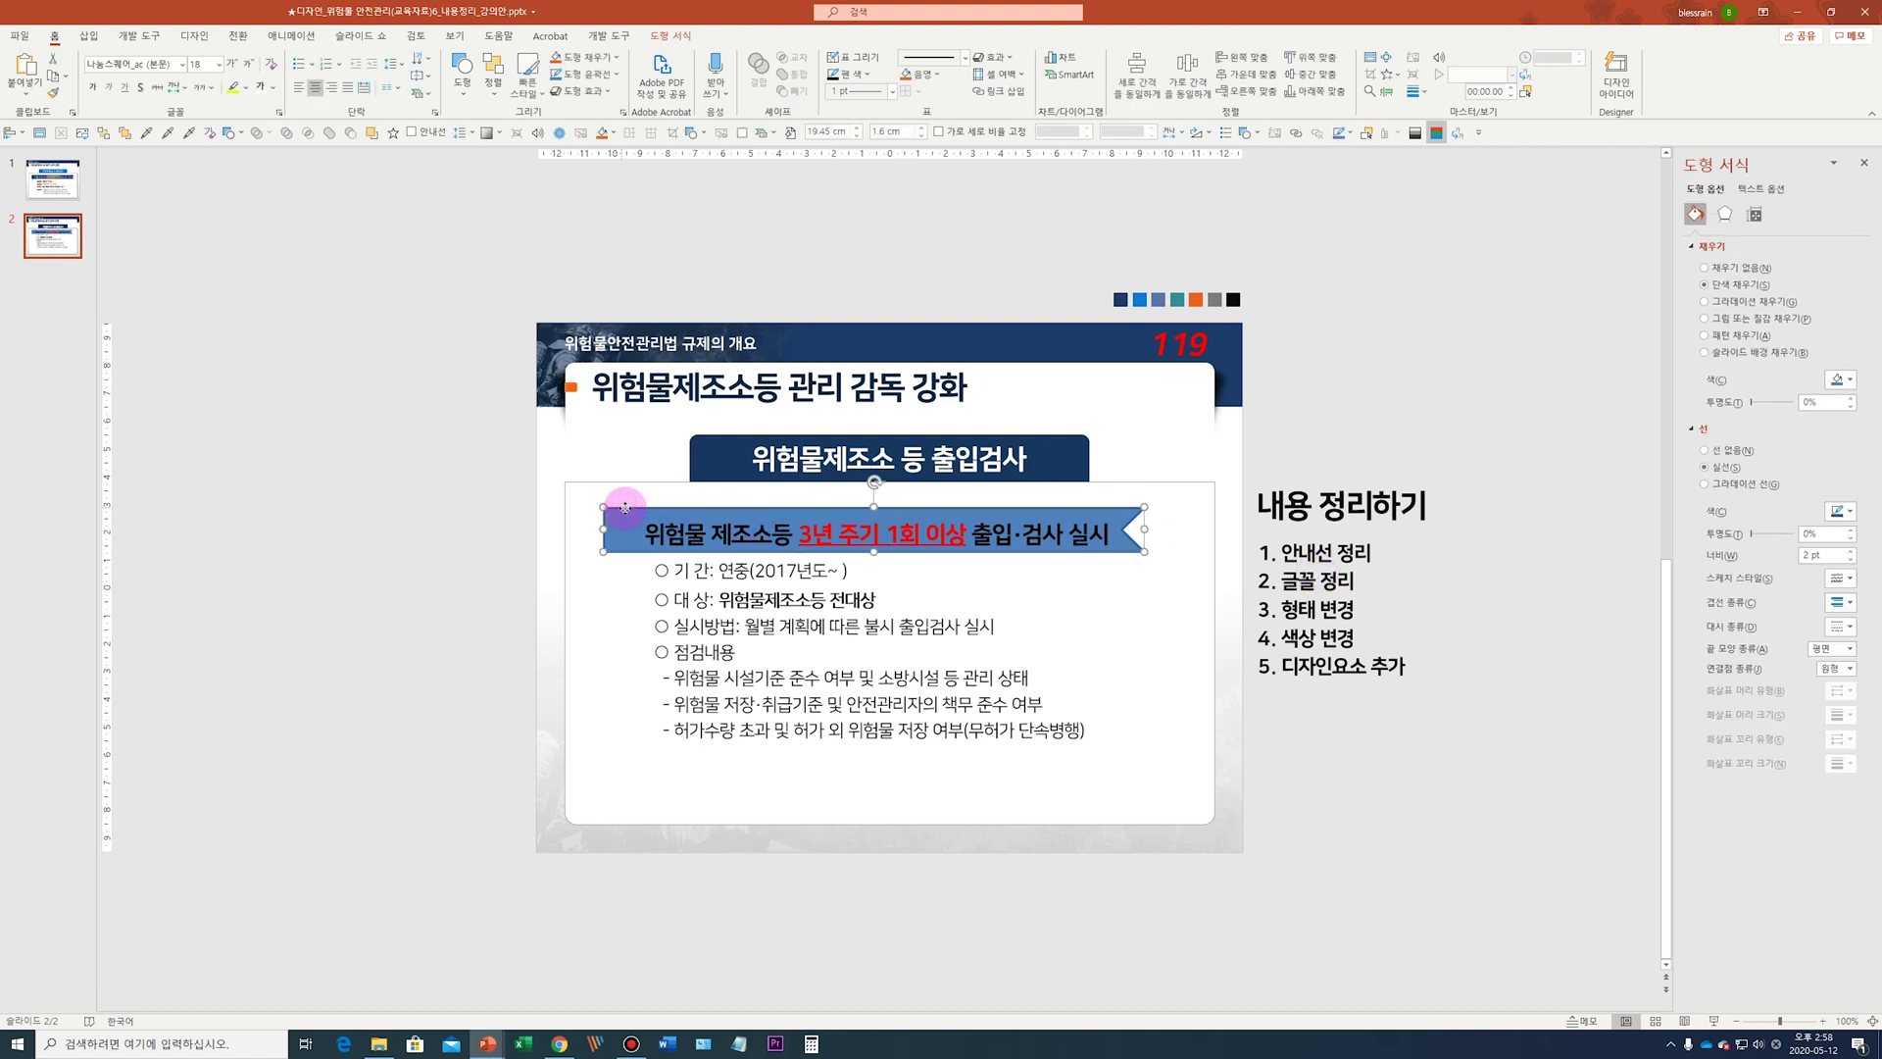
click(1706, 450)
click(147, 132)
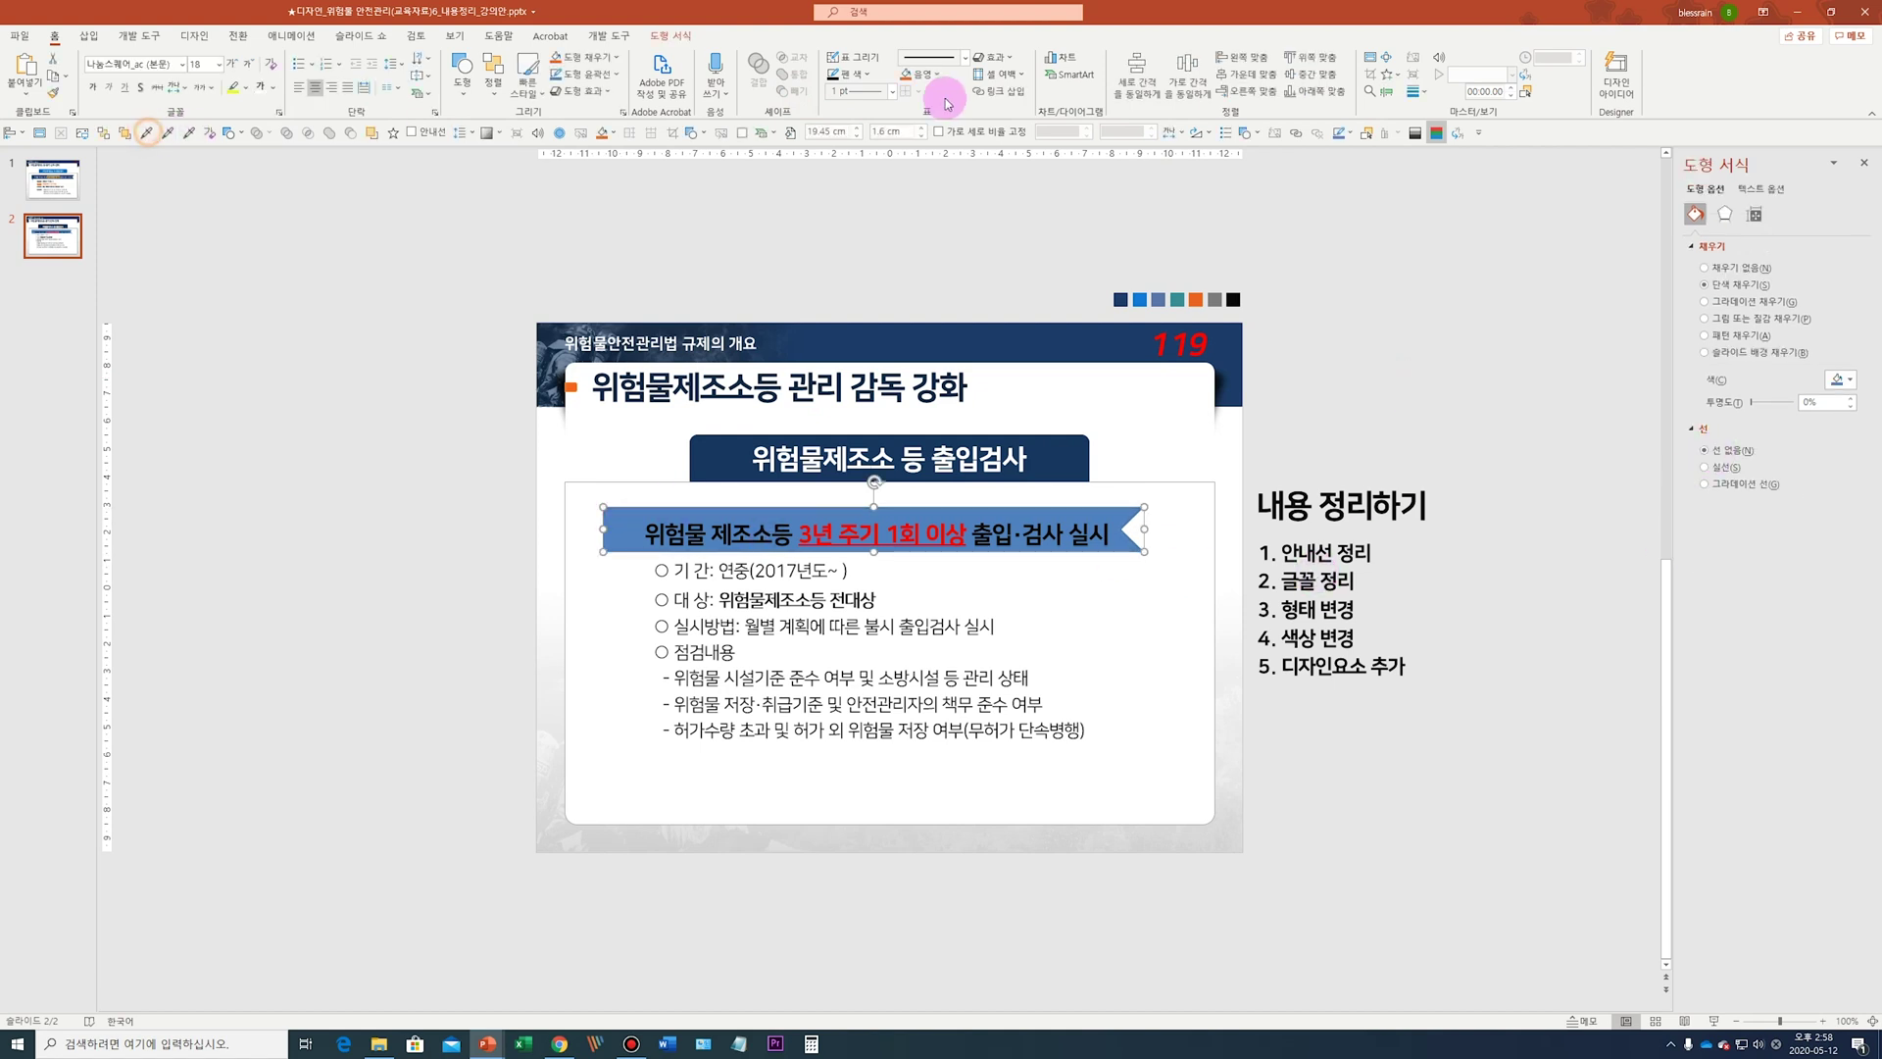
click(1078, 443)
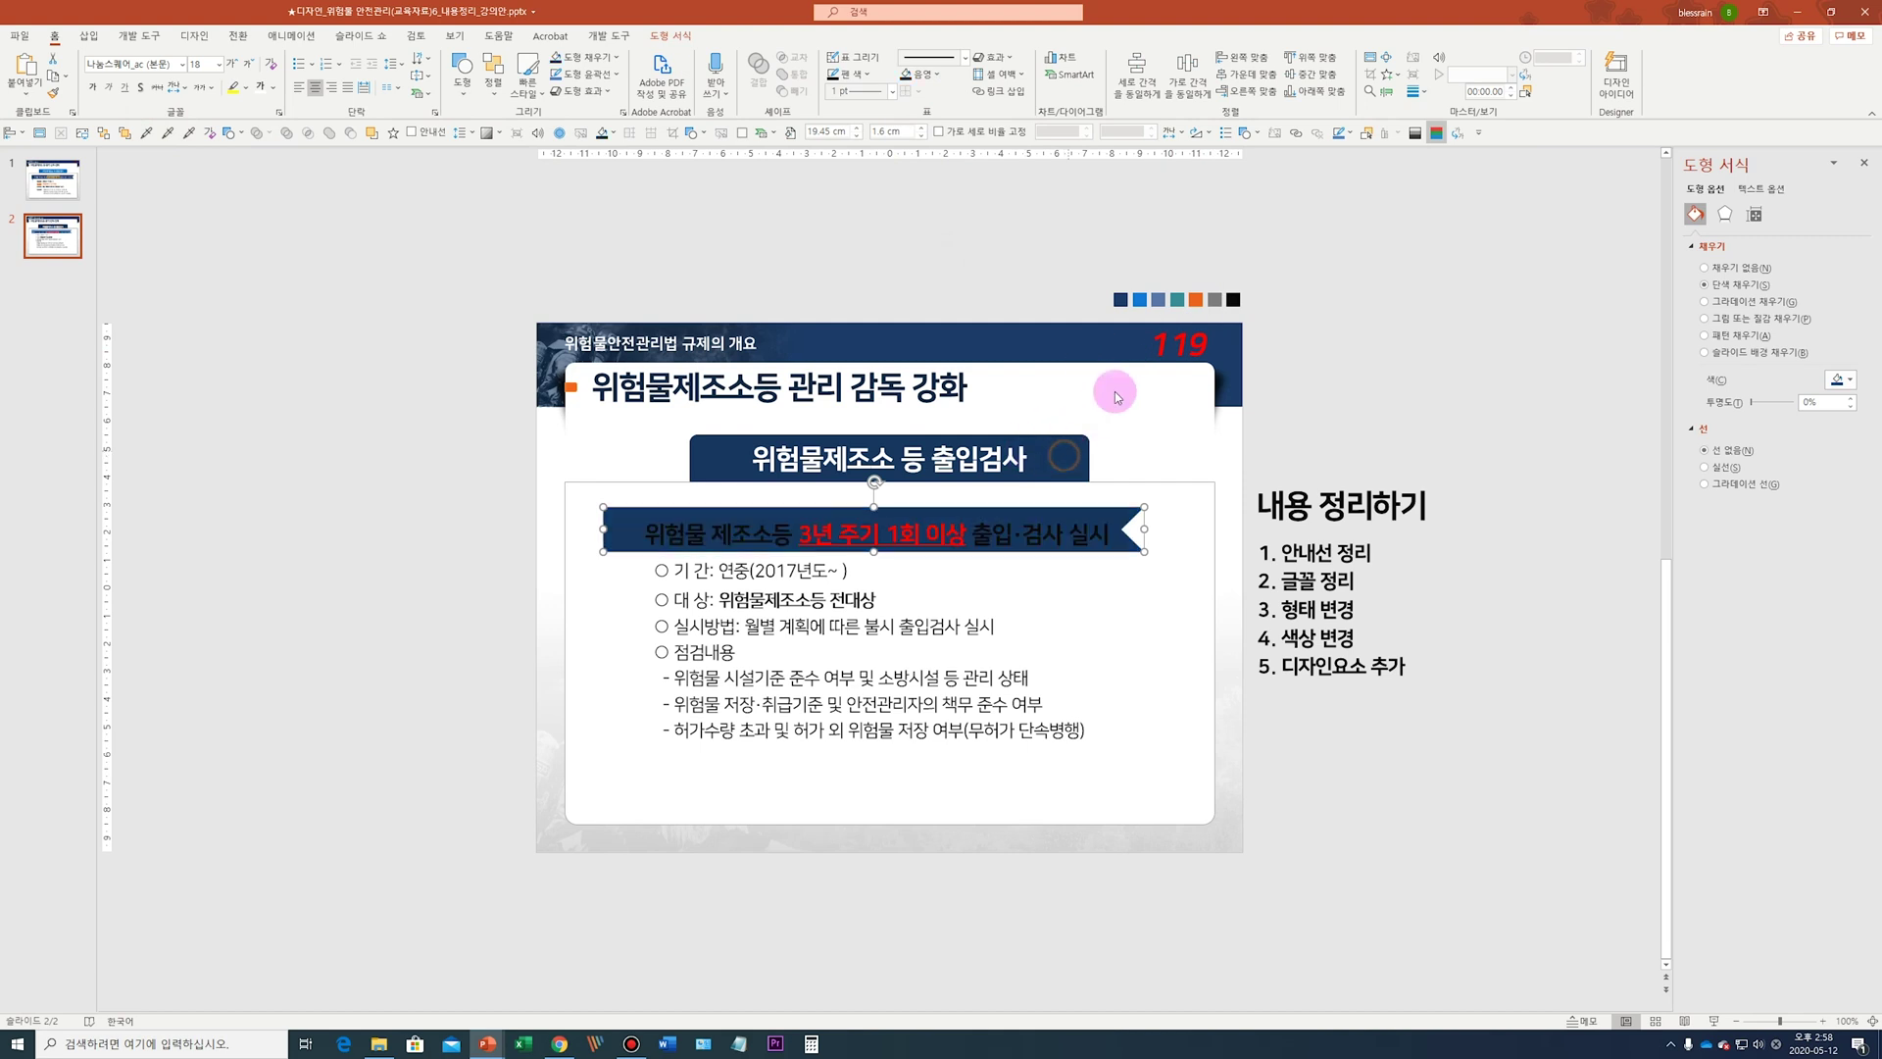
click(147, 132)
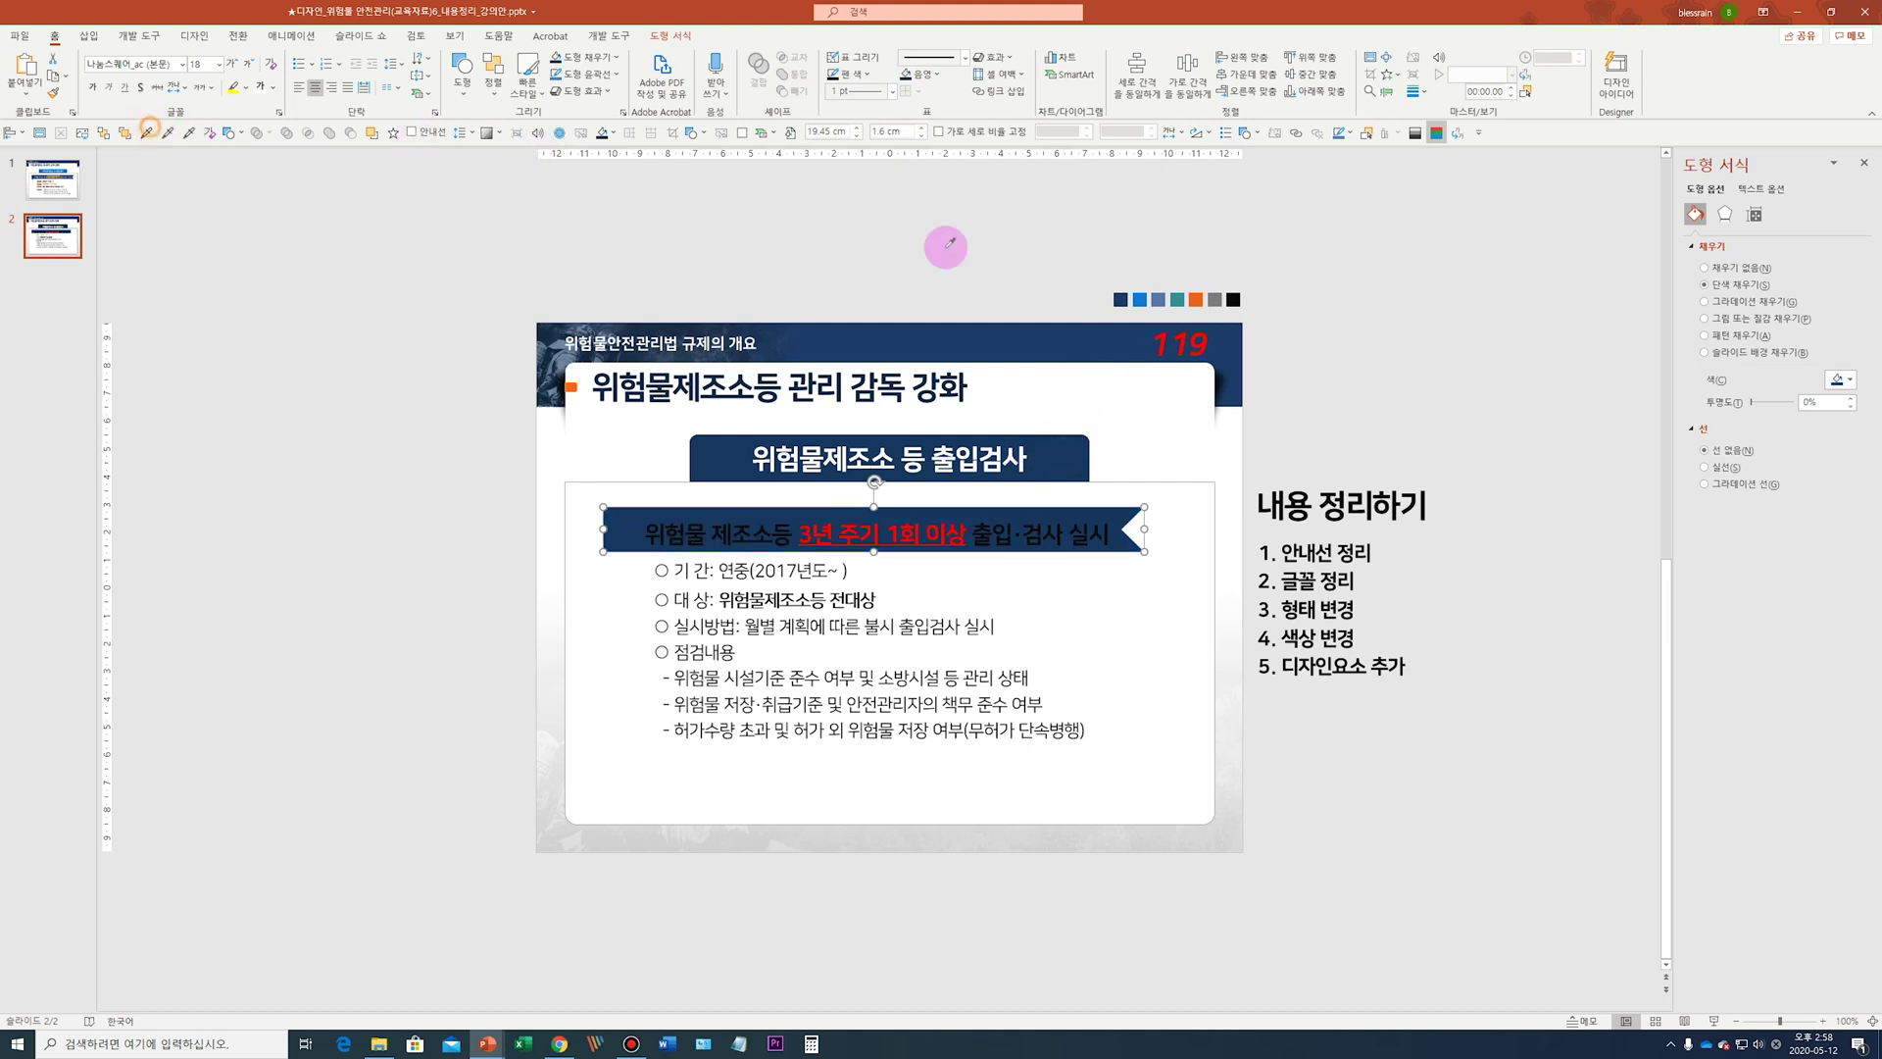
key(Escape)
Place a copy of the content text box outside the slide on its left side
click(785, 527)
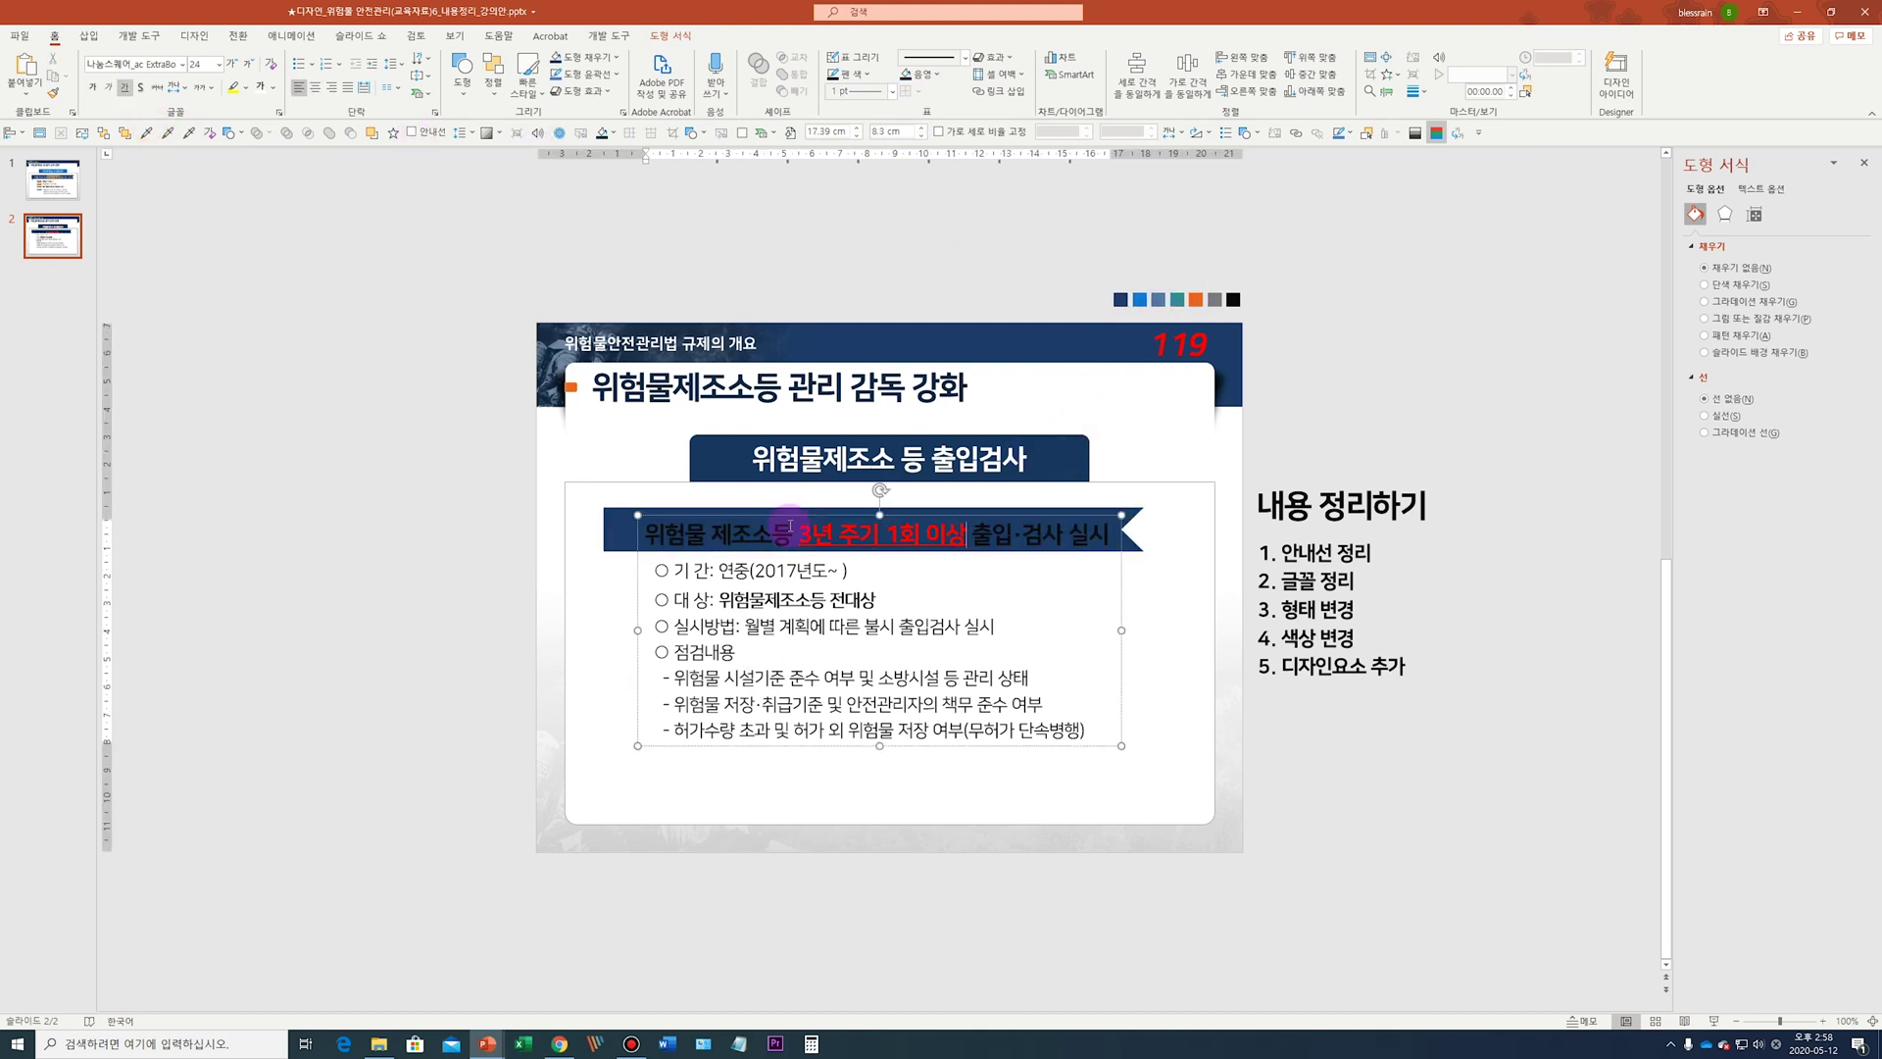
click(795, 552)
drag(787, 535, 209, 517)
Delete all lines below the first one in the slide's own text box and color the remaining banner text white
click(752, 592)
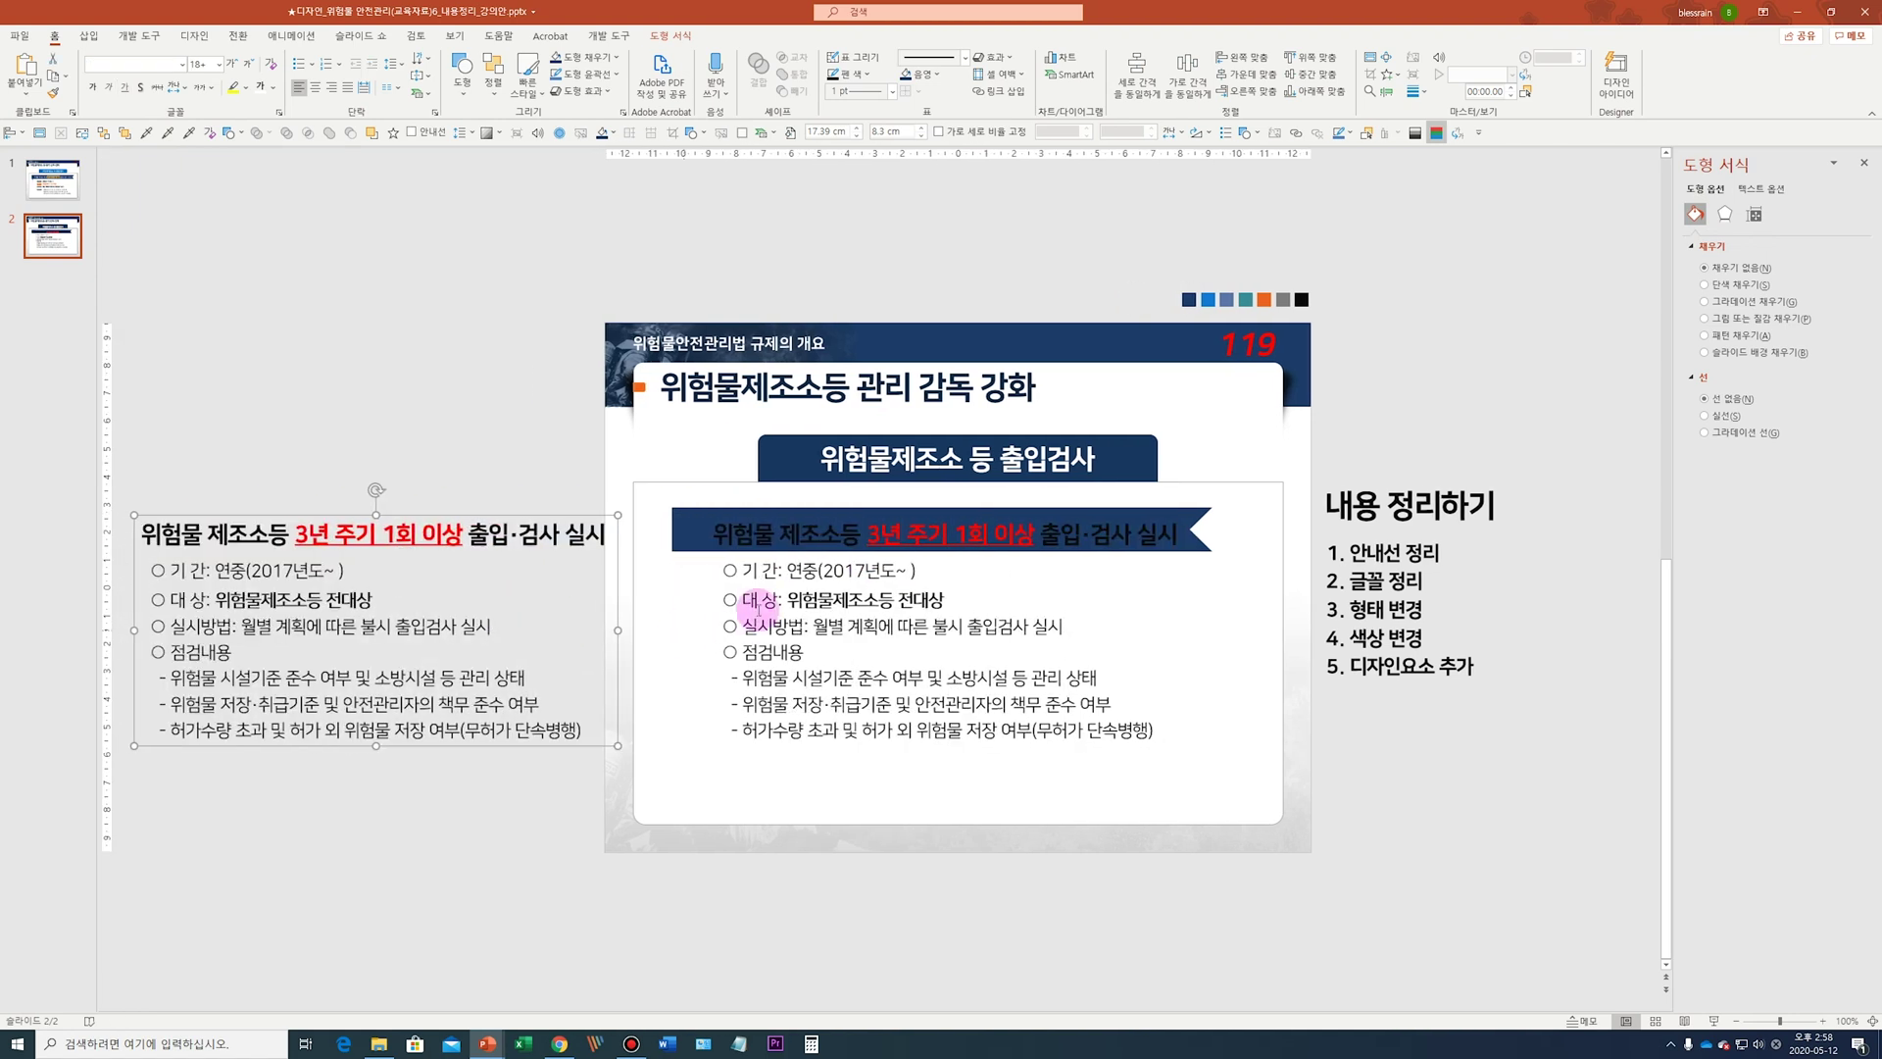
drag(723, 566, 1313, 814)
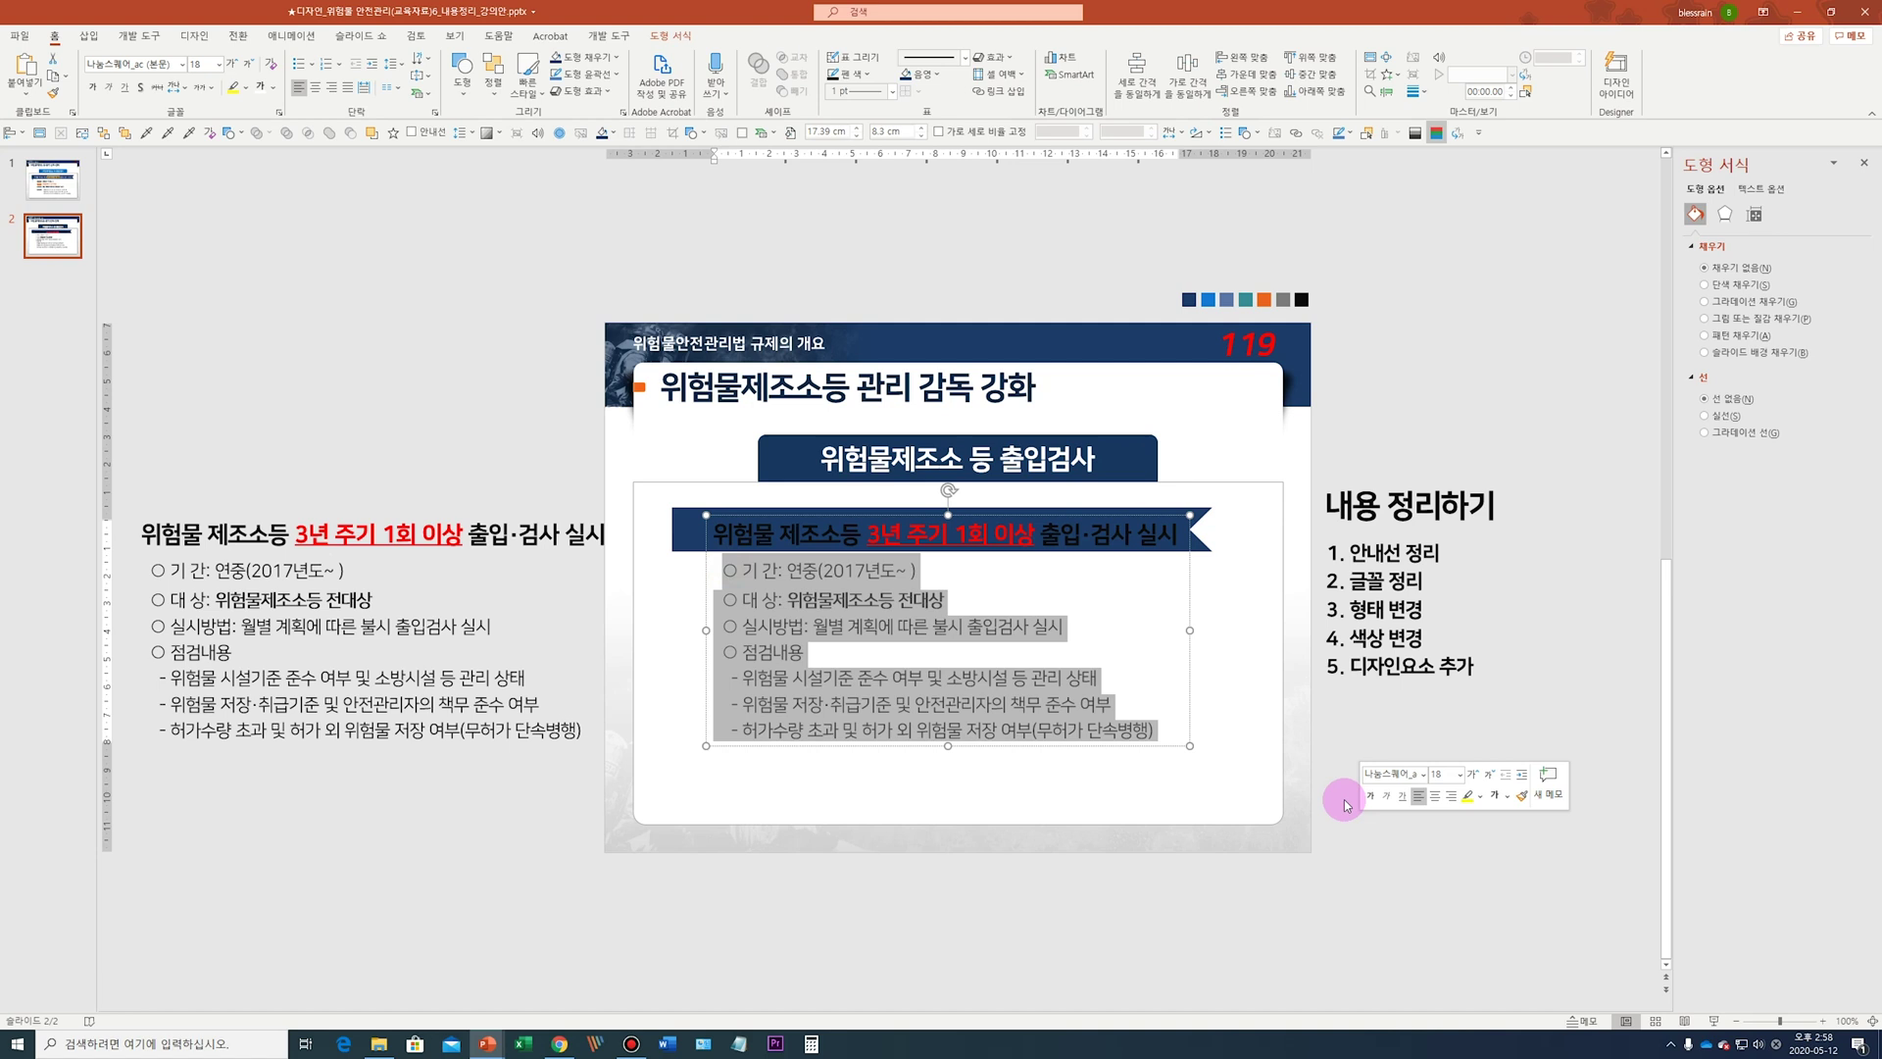
key(Delete)
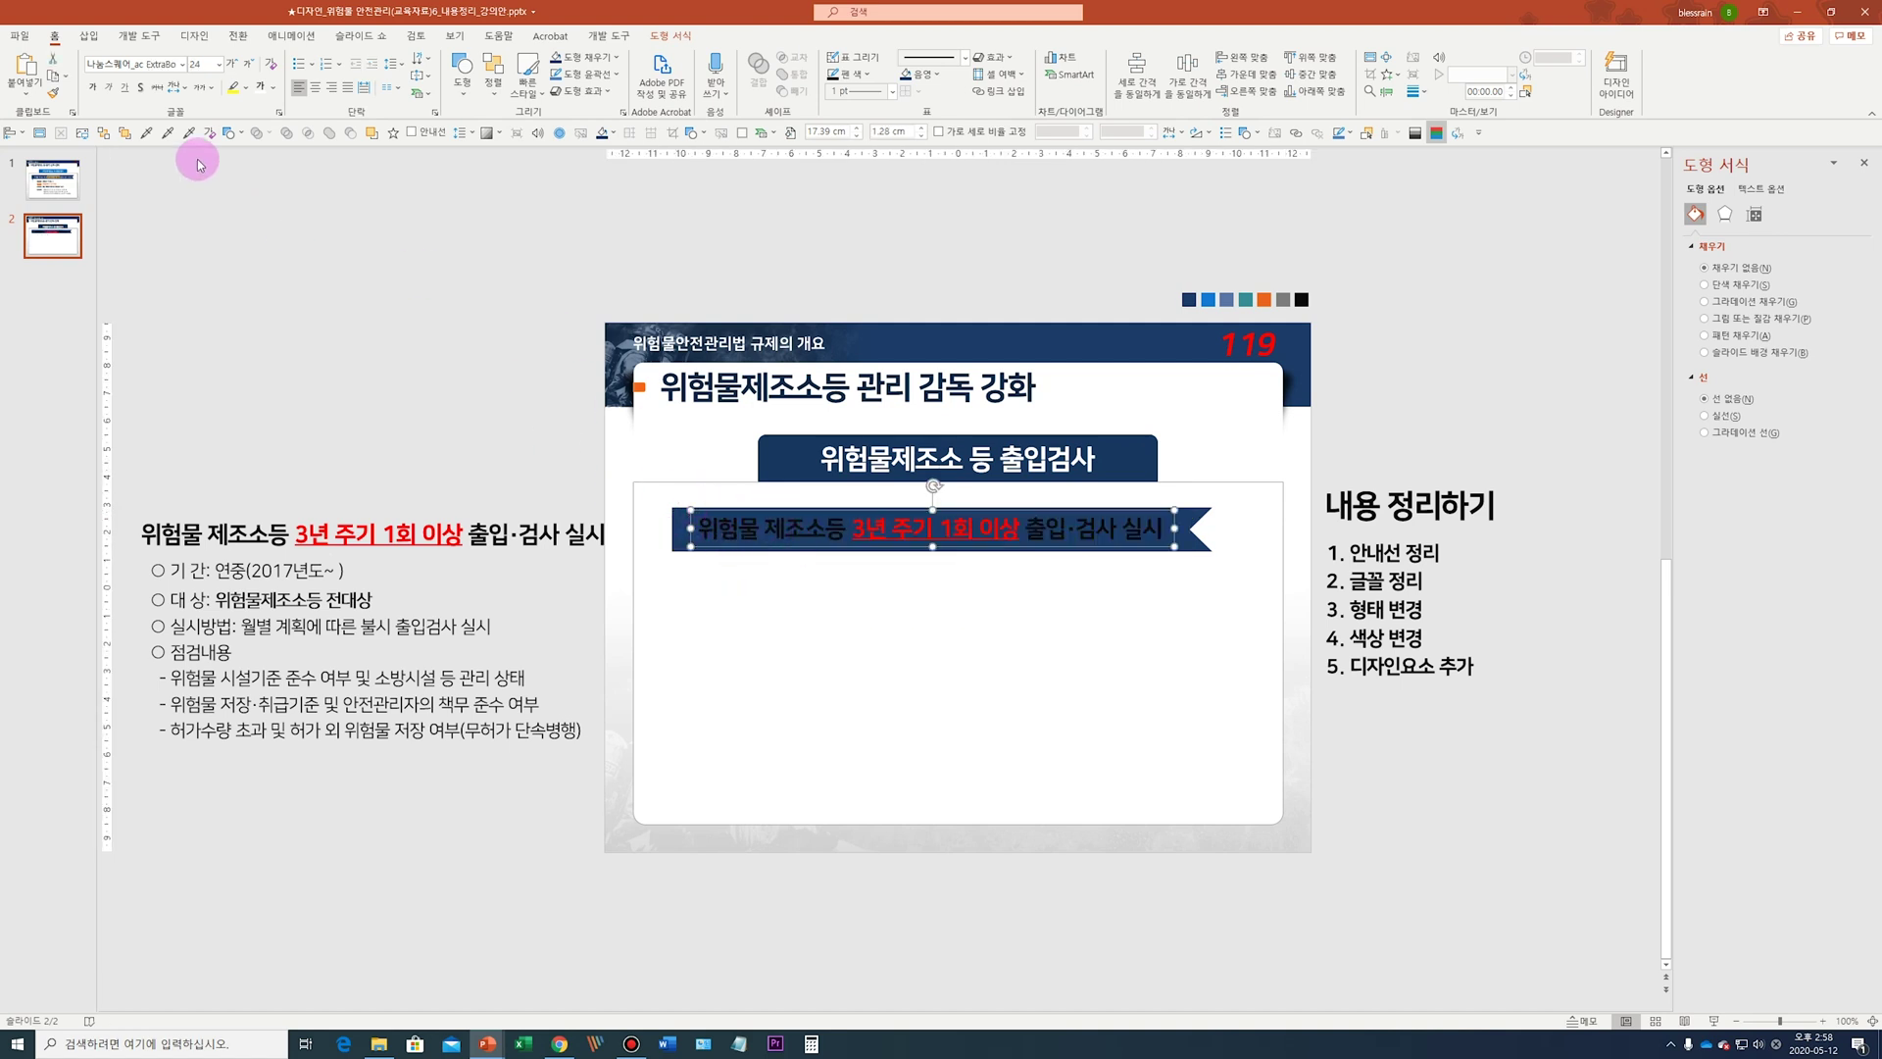
click(174, 139)
click(919, 572)
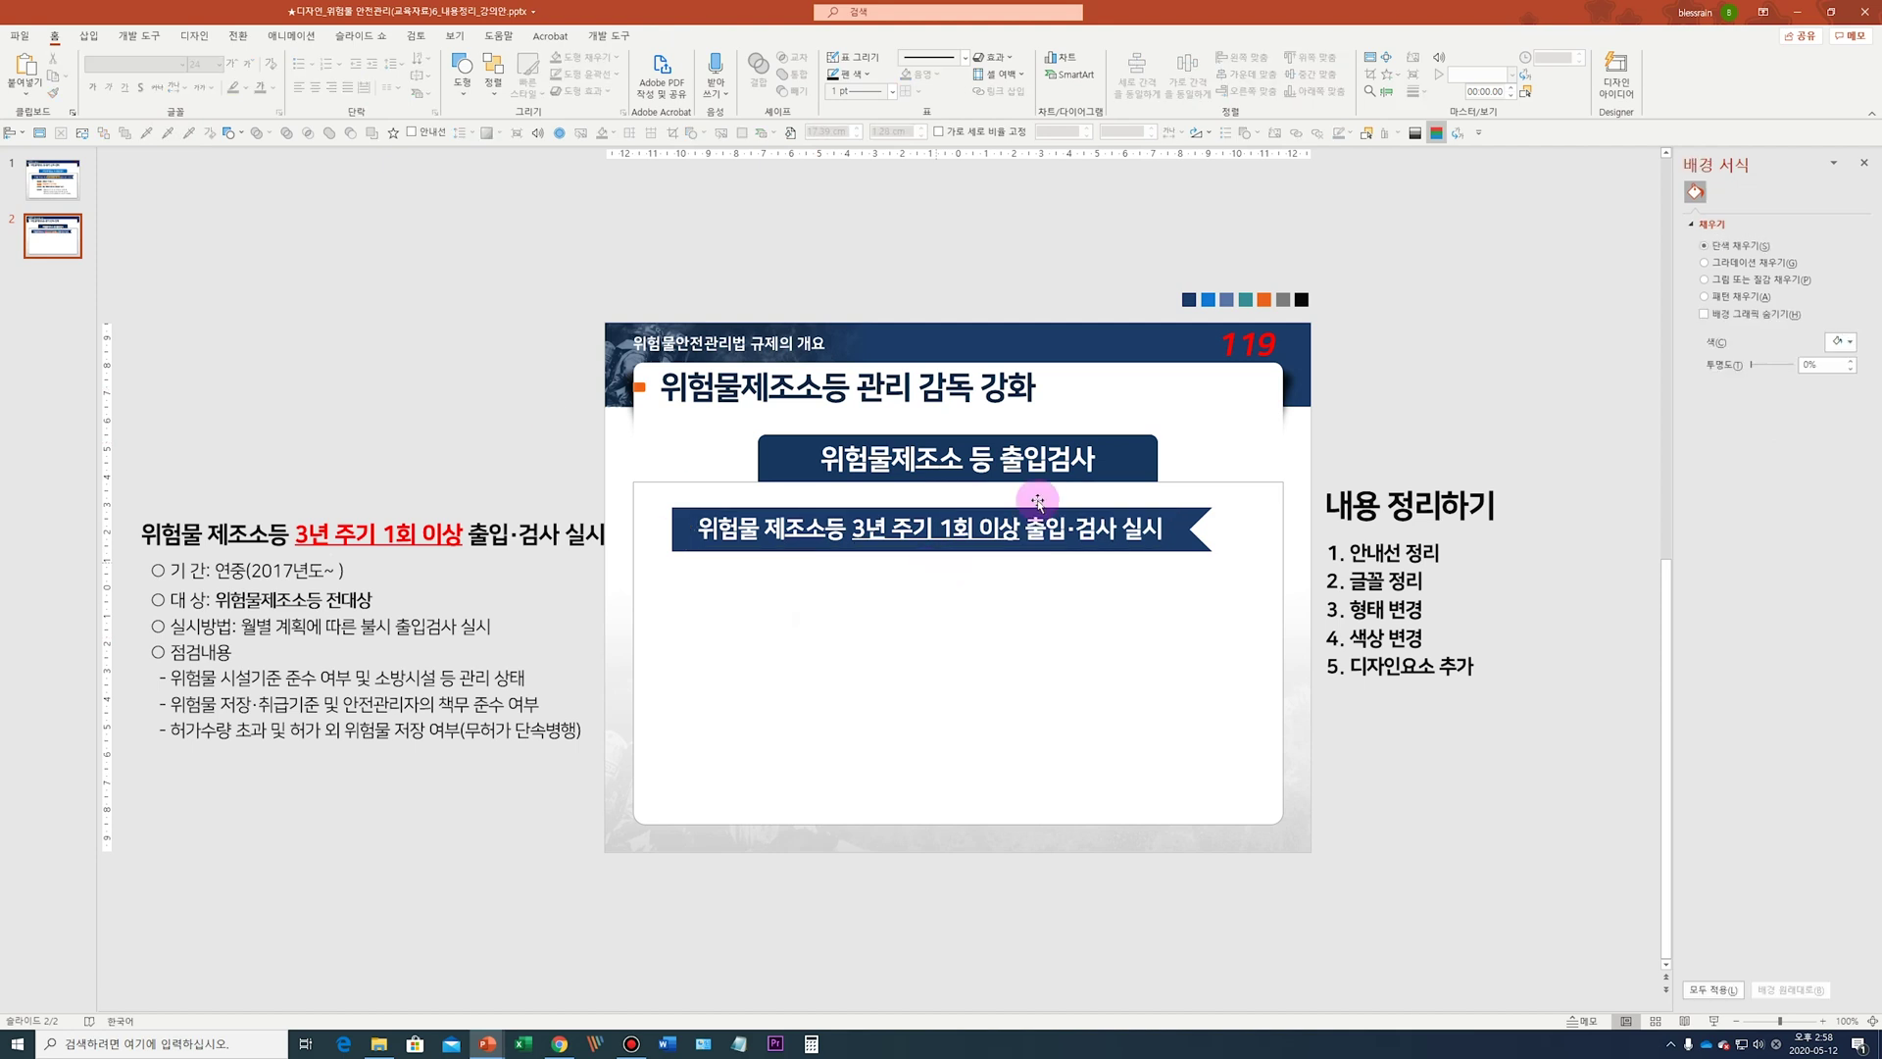
Fill the shape behind the "위험물제조소 등 출입검사" heading with the bright blue sampled from the color palette above the slide
click(1130, 434)
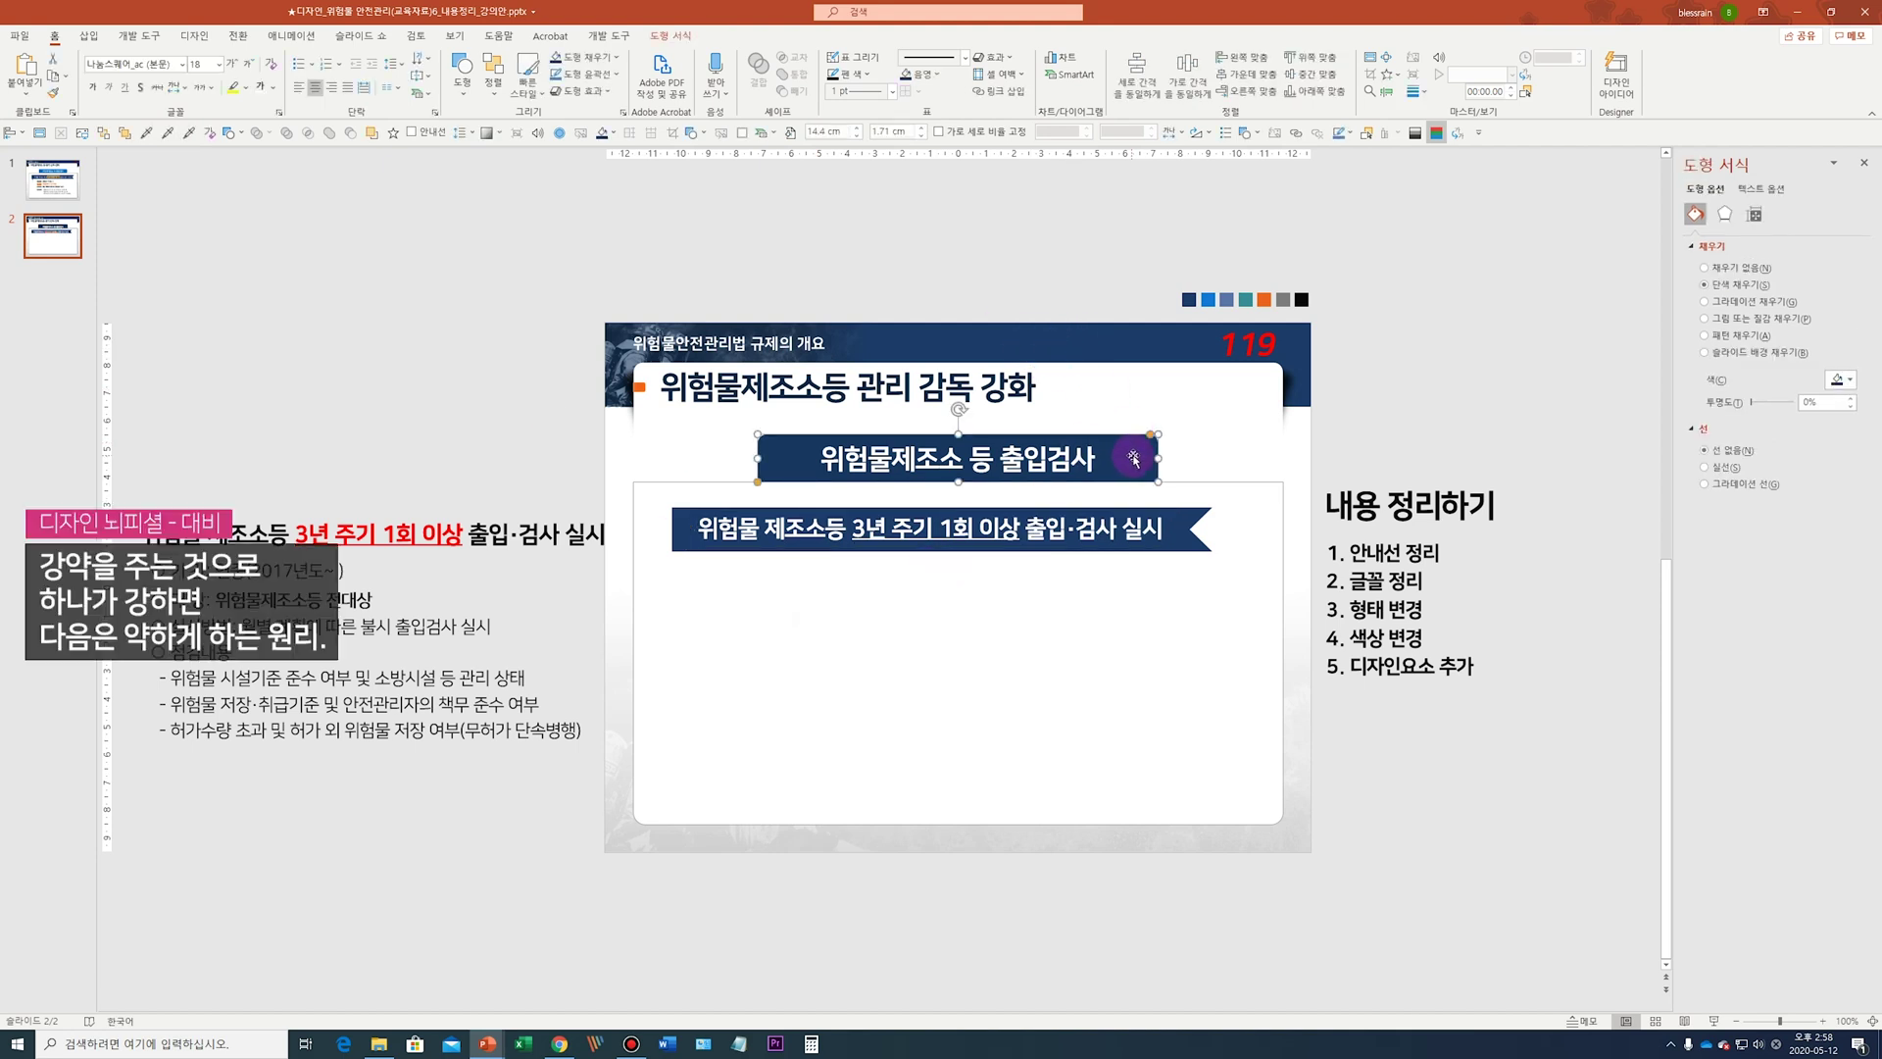
click(147, 132)
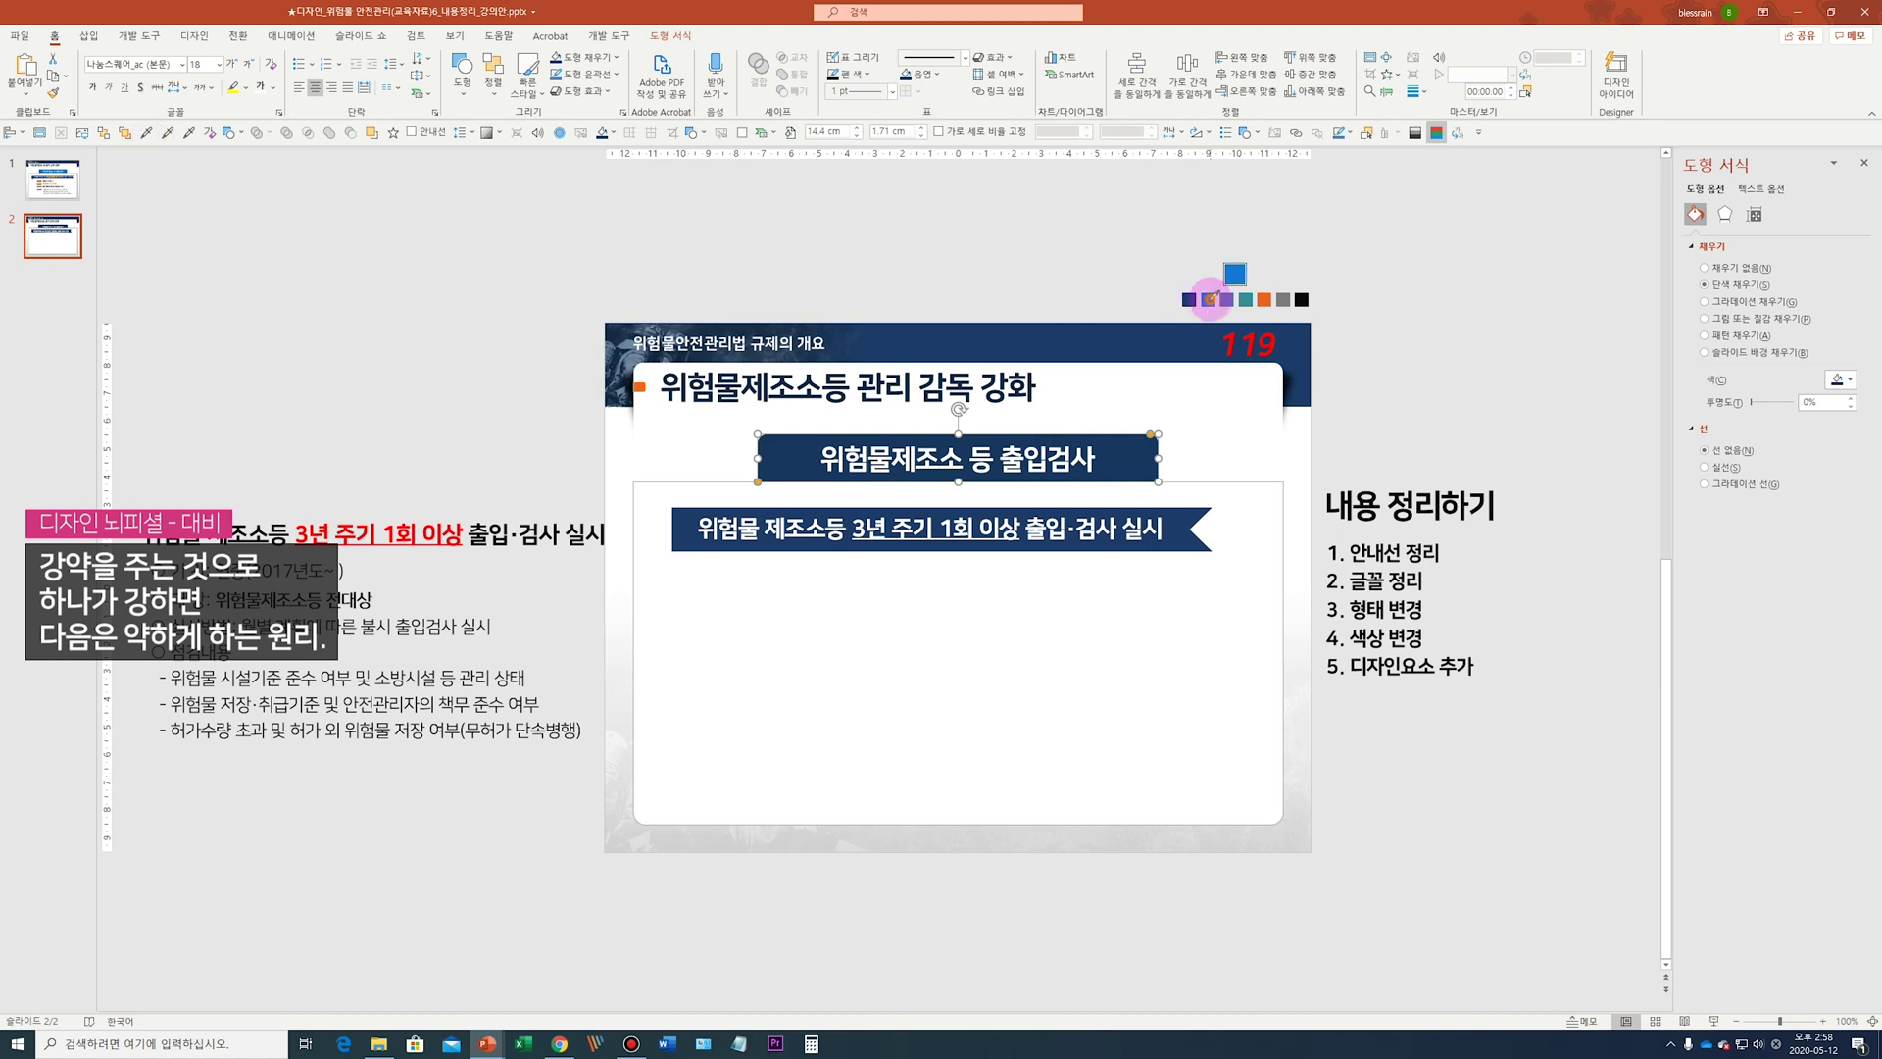
click(1209, 299)
click(1118, 535)
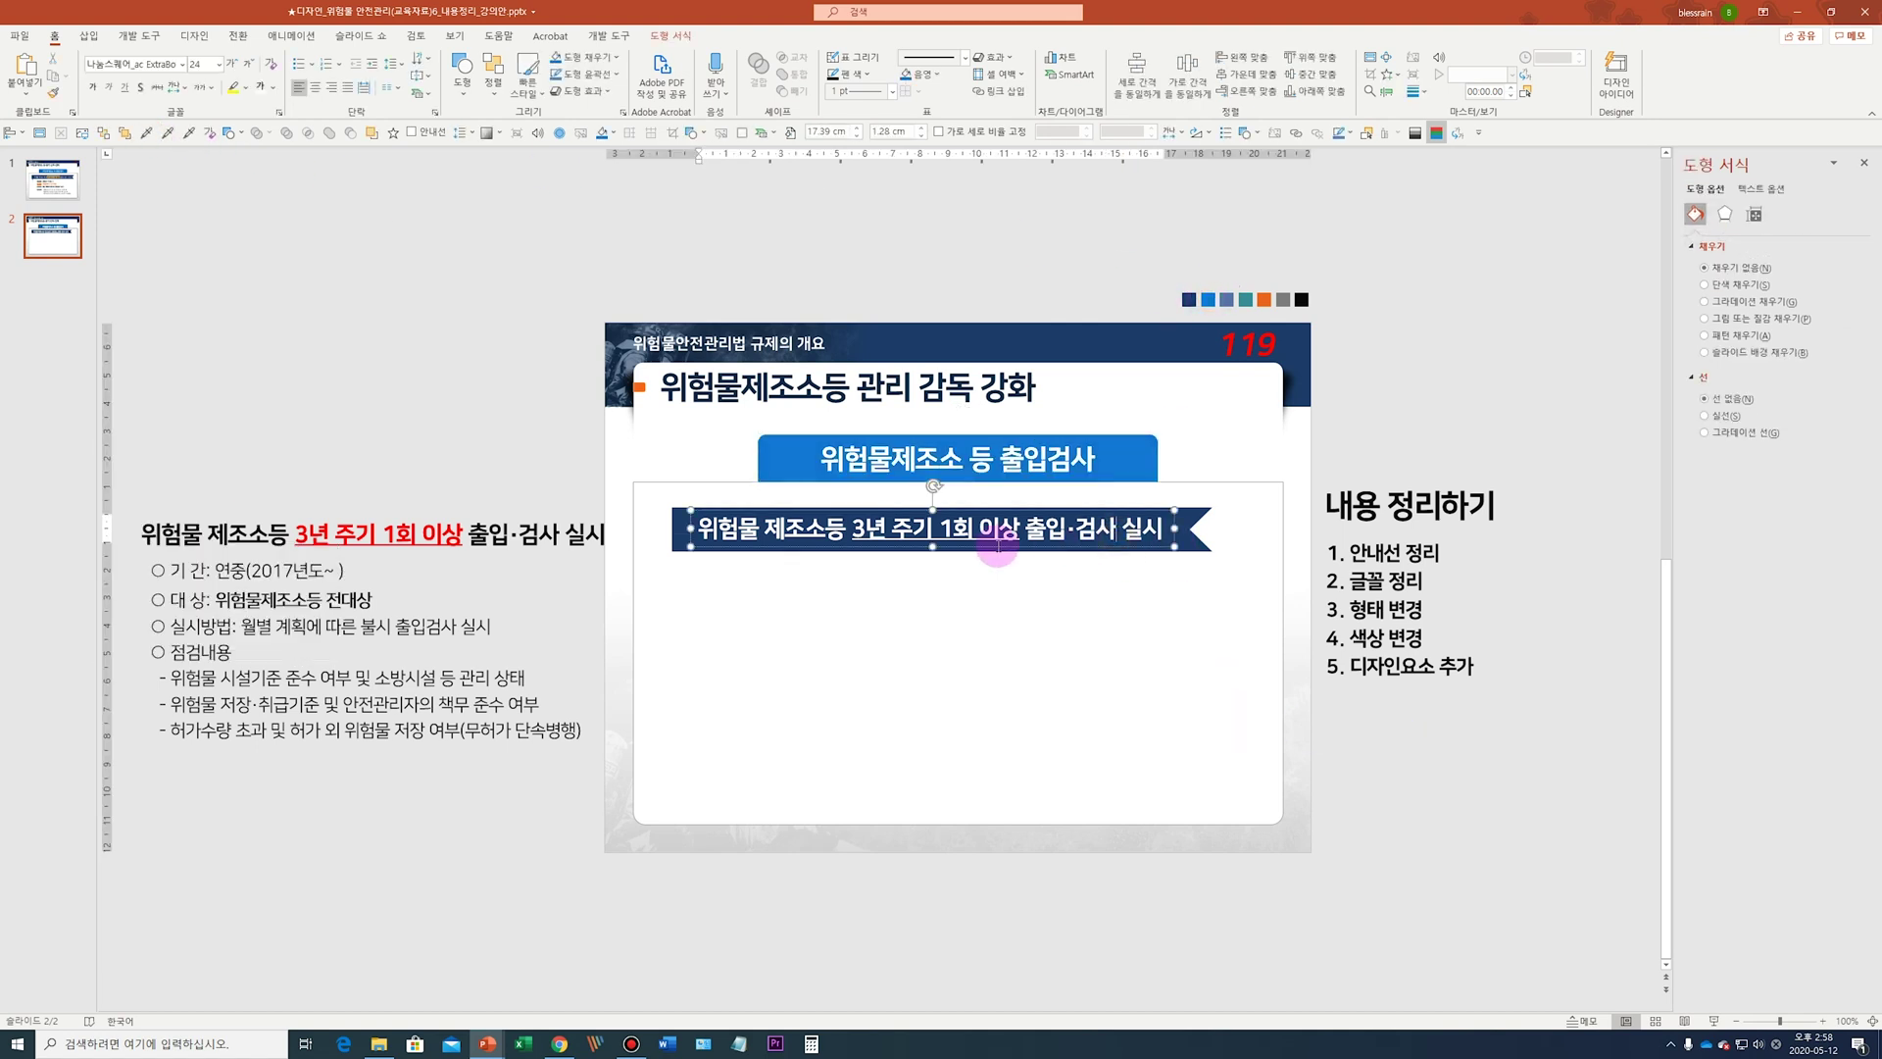
drag(916, 520, 1067, 524)
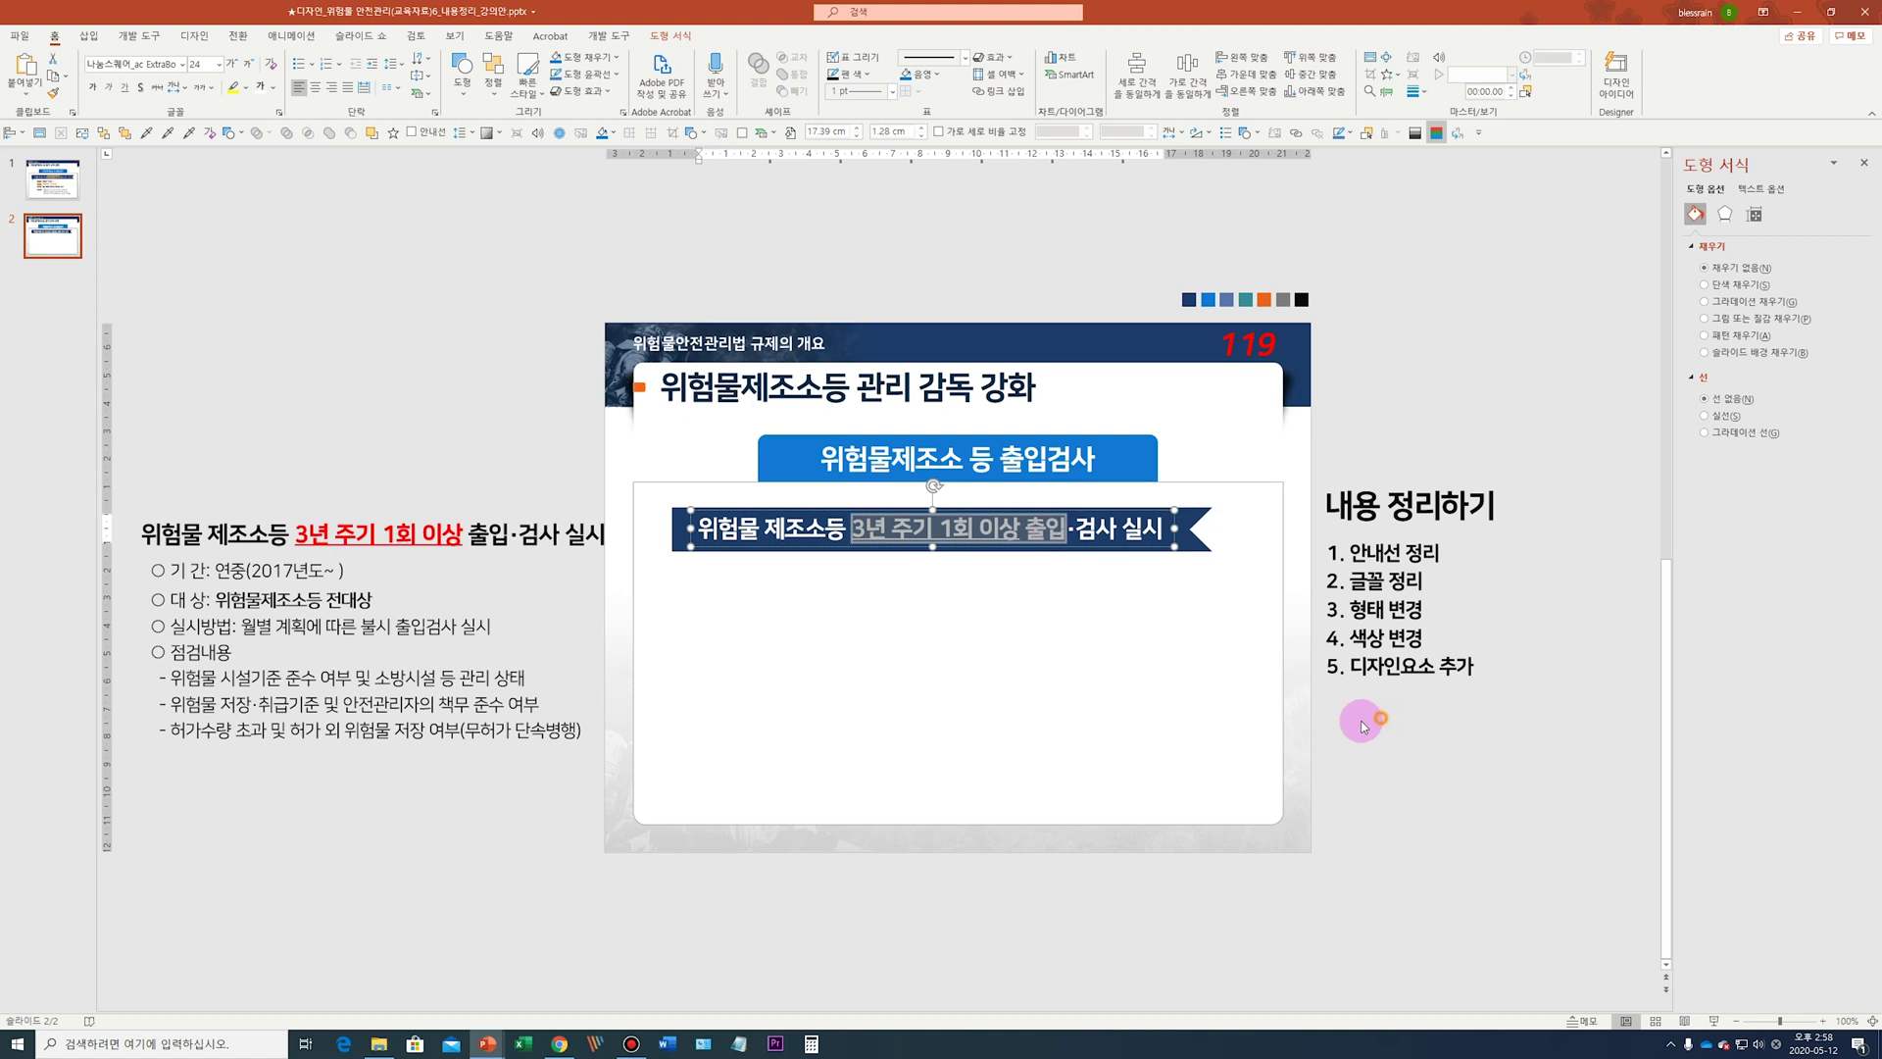
click(726, 555)
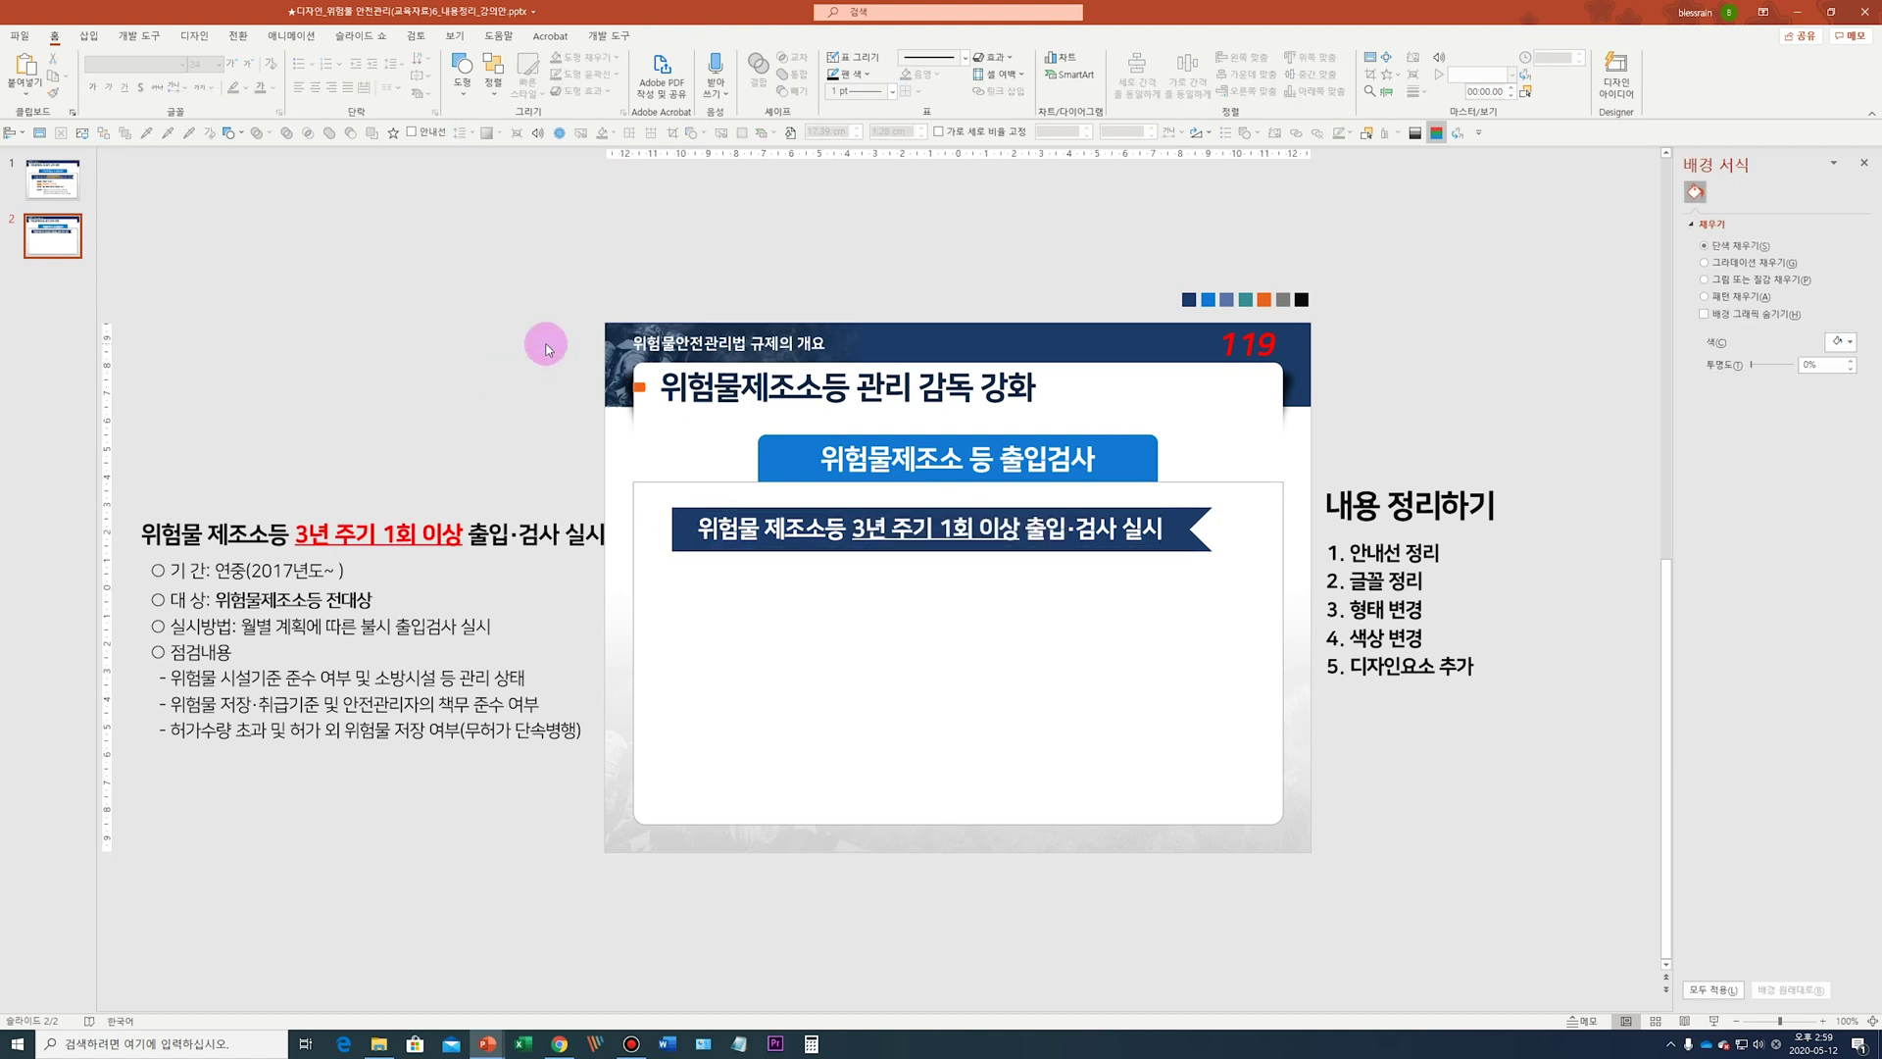
Draw a small right triangle without outline, about 0.55 × 0.47 cm, directly under the banner's left end as a ribbon fold
click(462, 76)
click(545, 129)
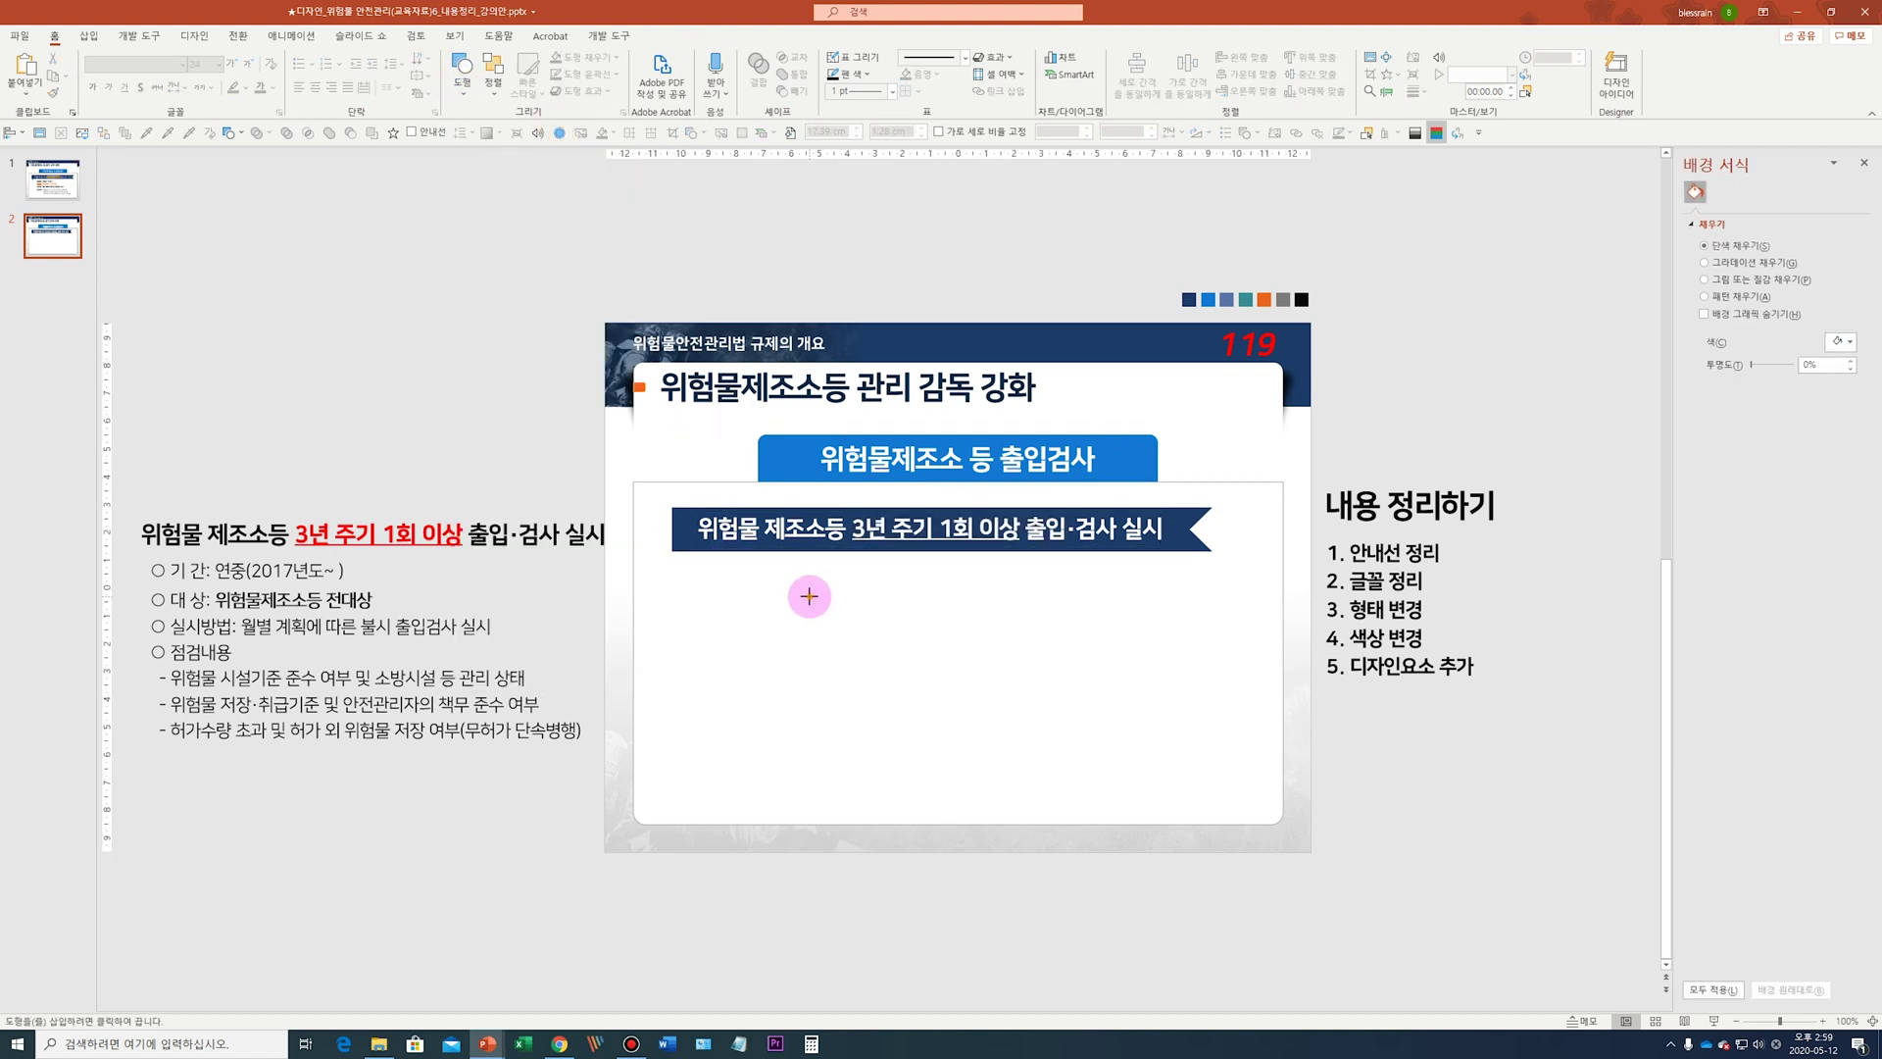
drag(837, 619, 856, 526)
scroll(809, 612, up, 10)
click(1722, 450)
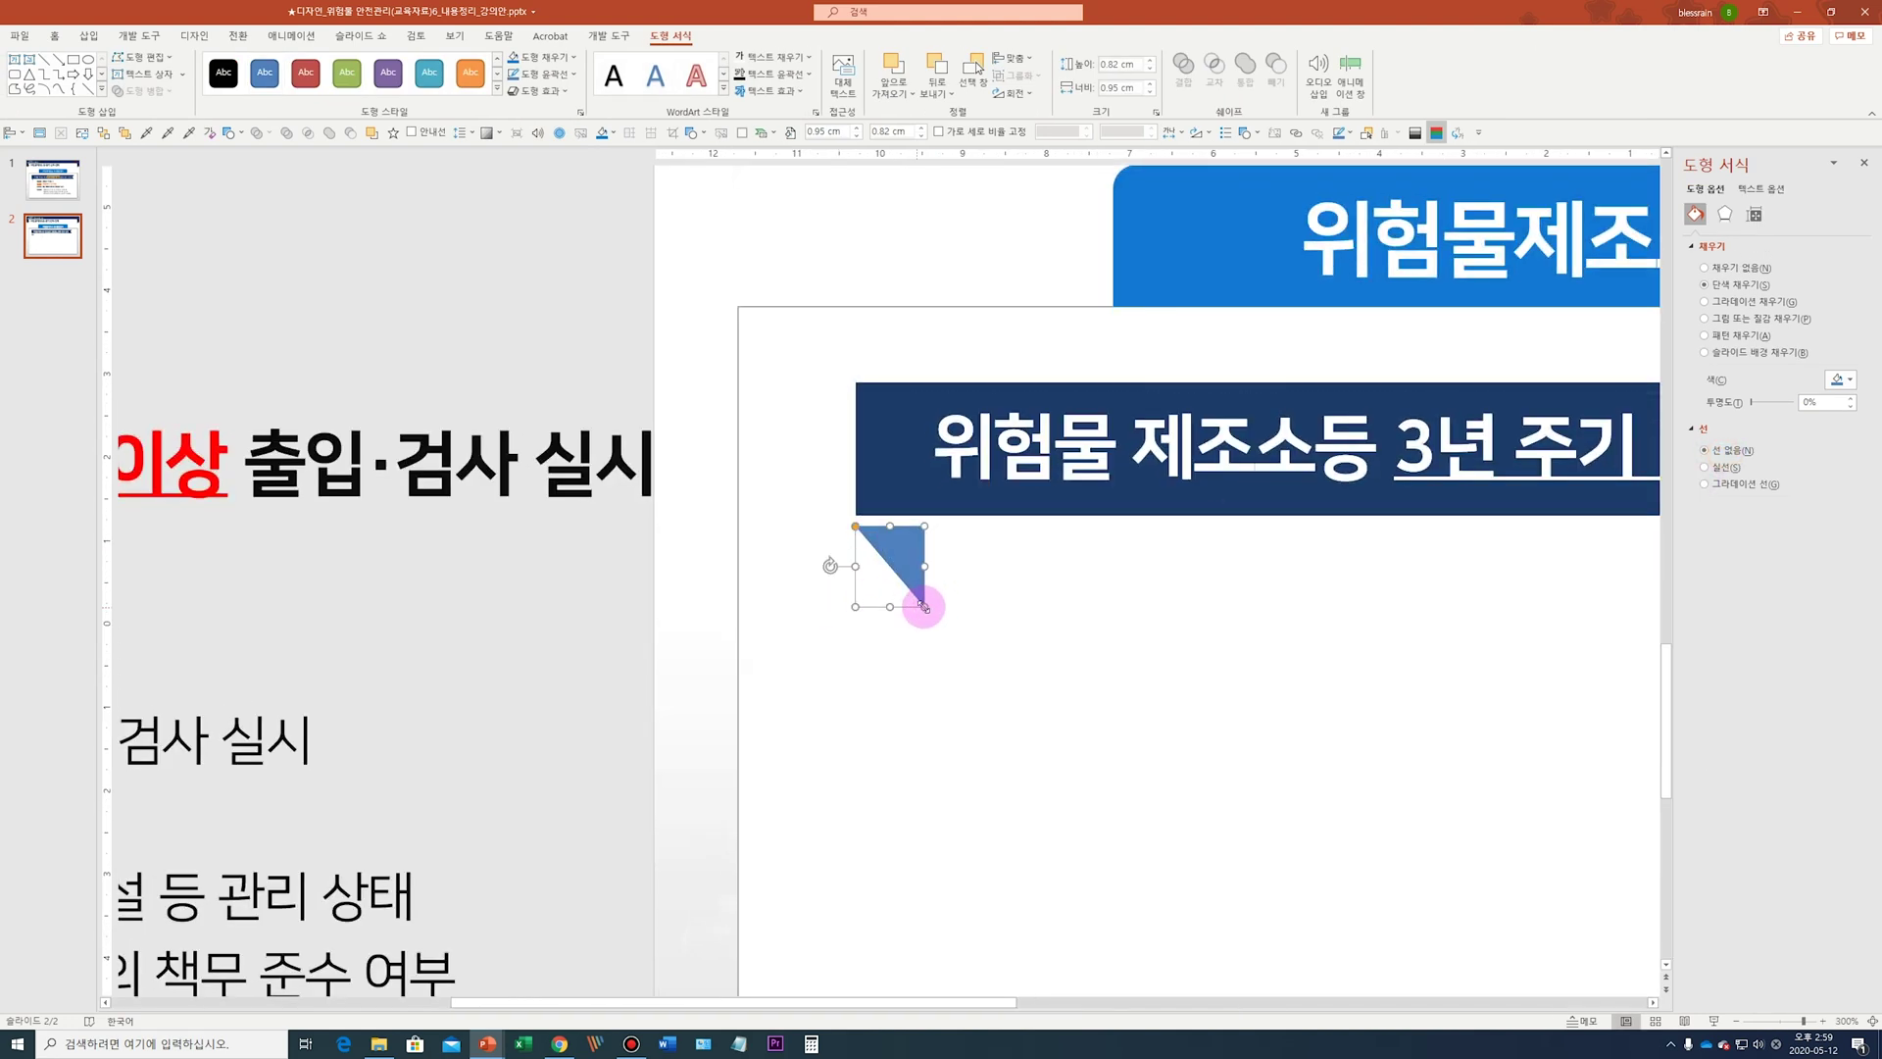
drag(916, 597, 892, 547)
click(894, 438)
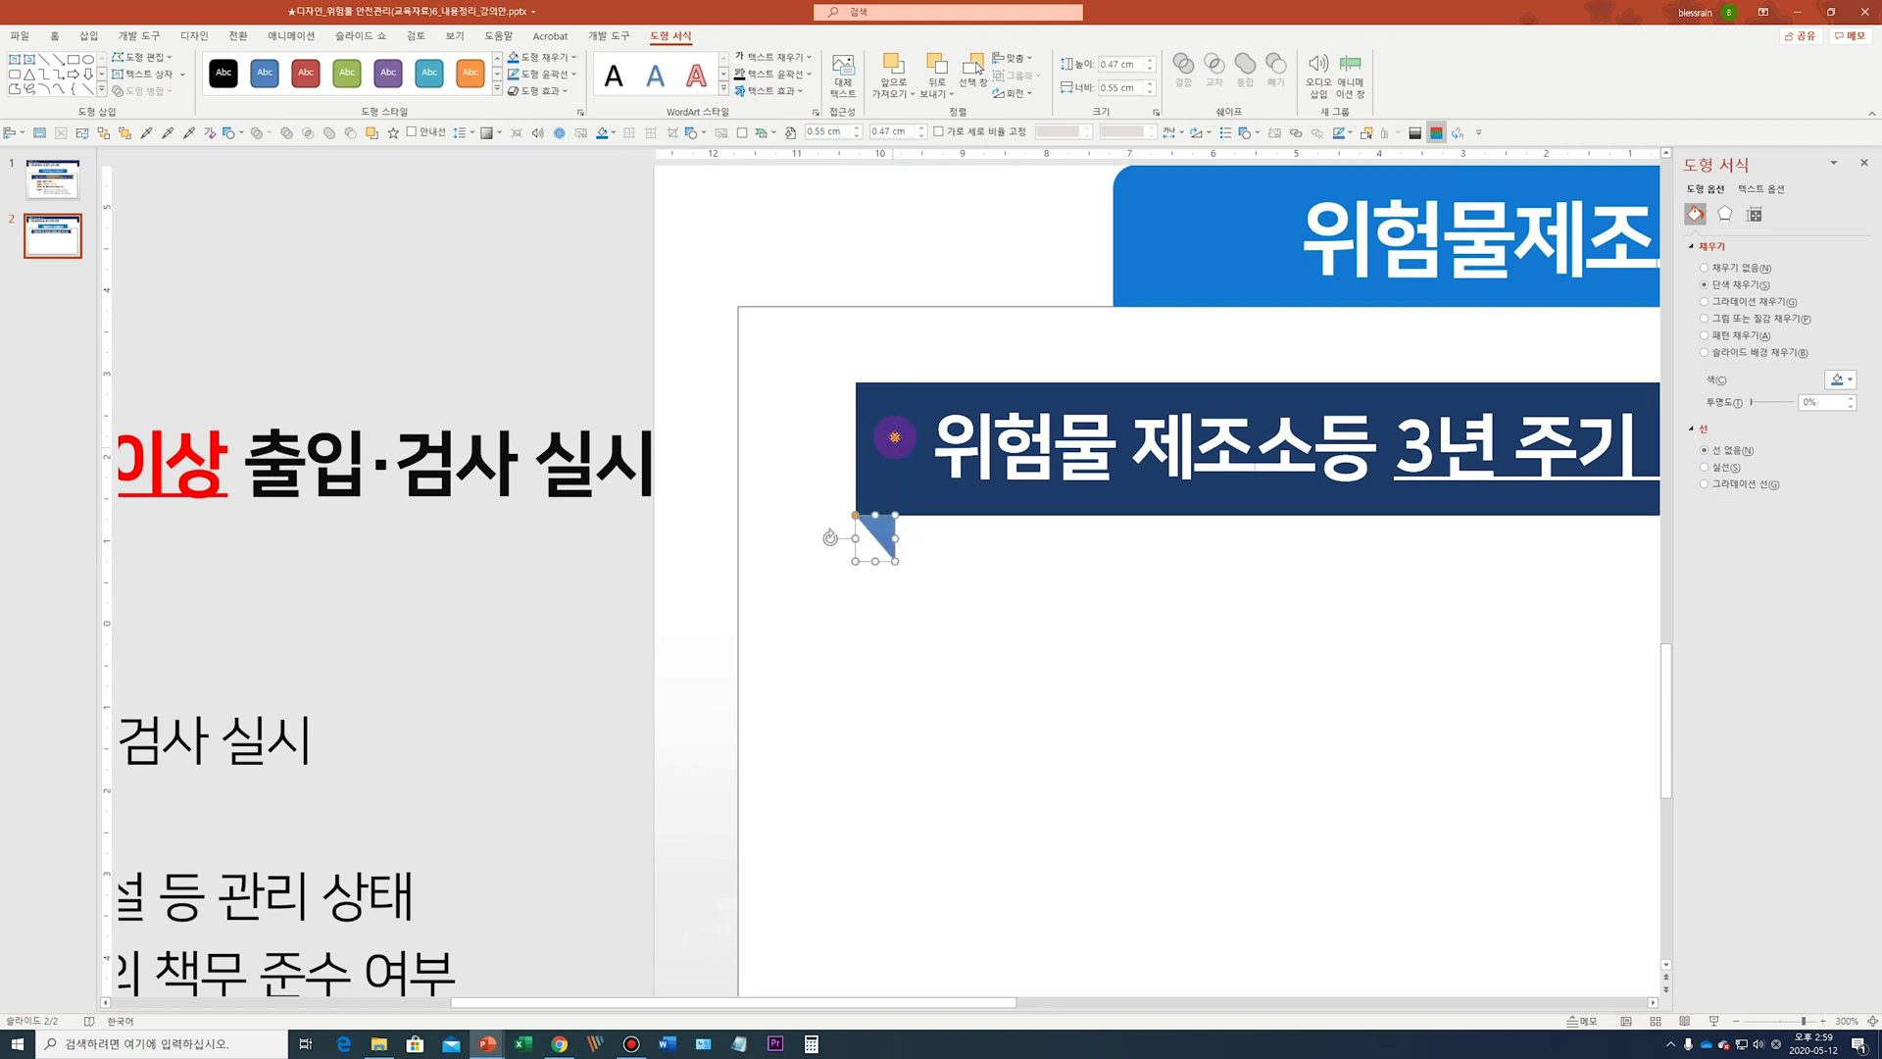
Fill the fold triangle under the banner's left end with the bright blue used on the heading shape
scroll(893, 530, down, 5)
click(614, 564)
click(617, 532)
click(500, 485)
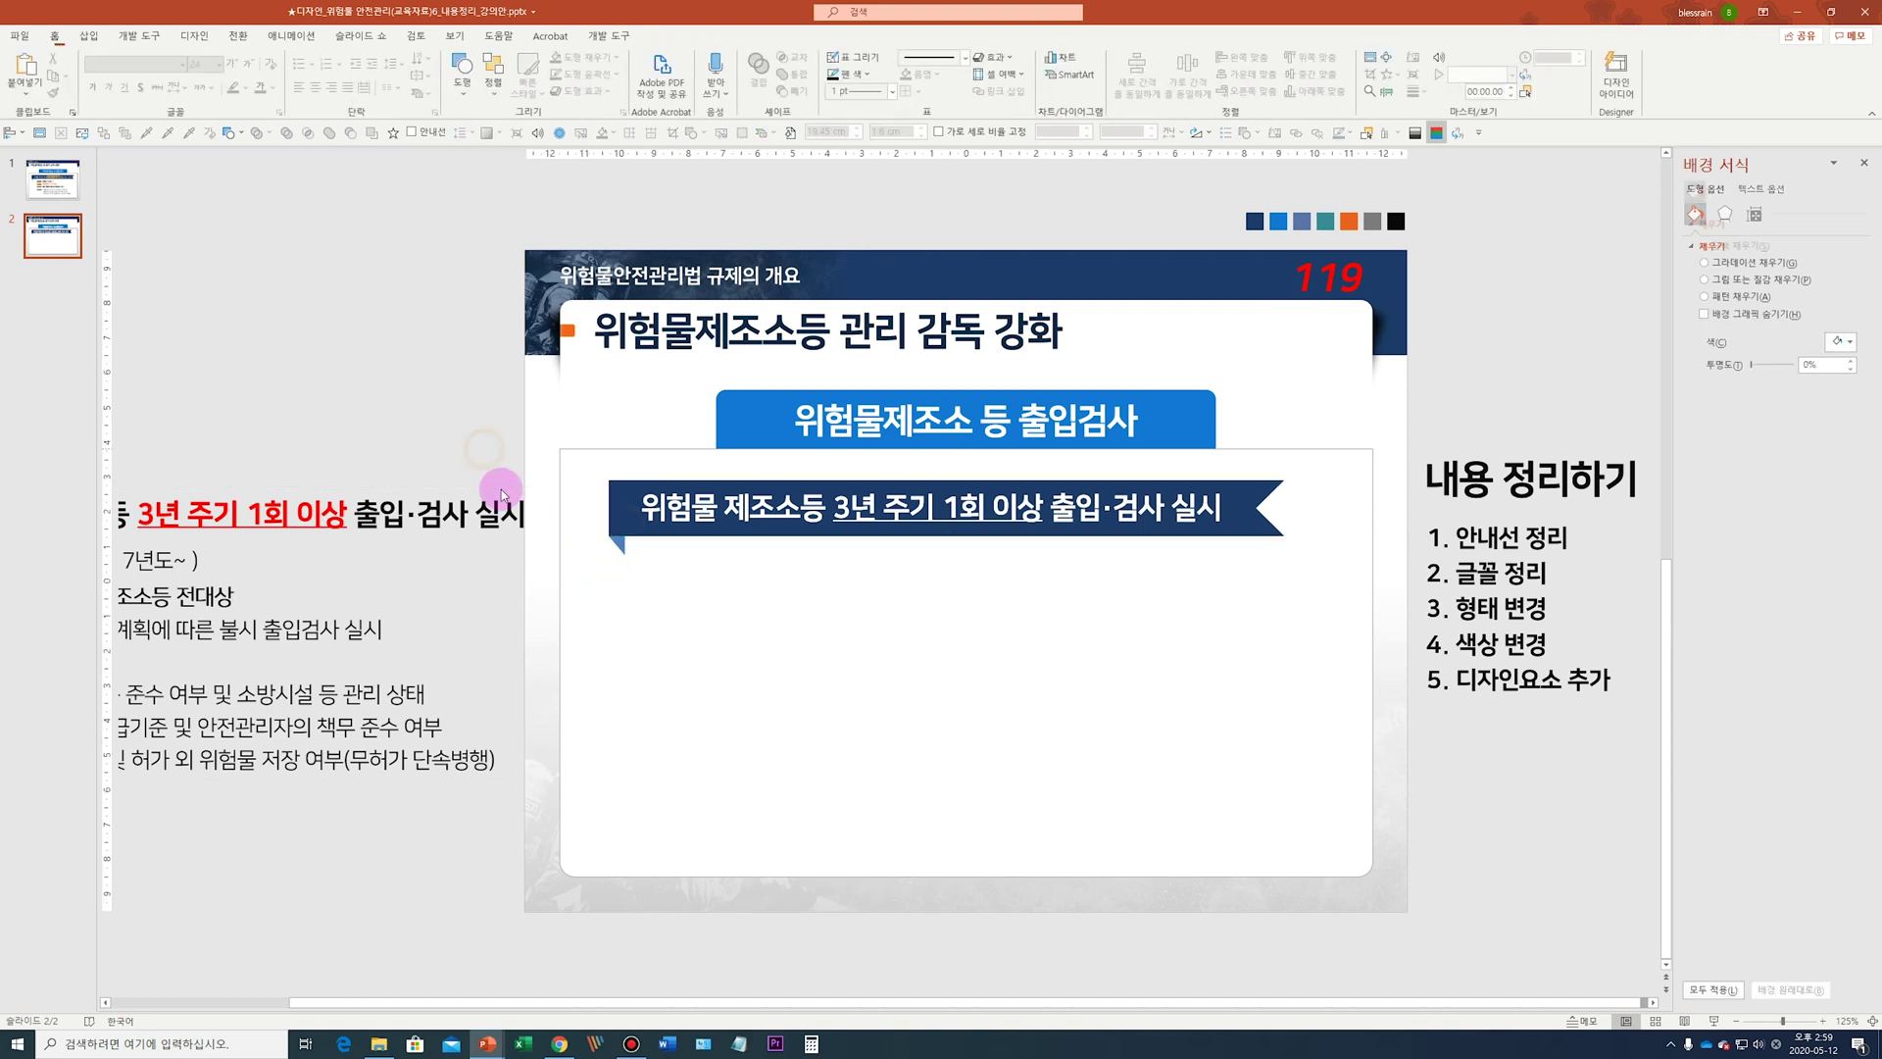
drag(503, 494, 683, 647)
click(147, 132)
click(642, 513)
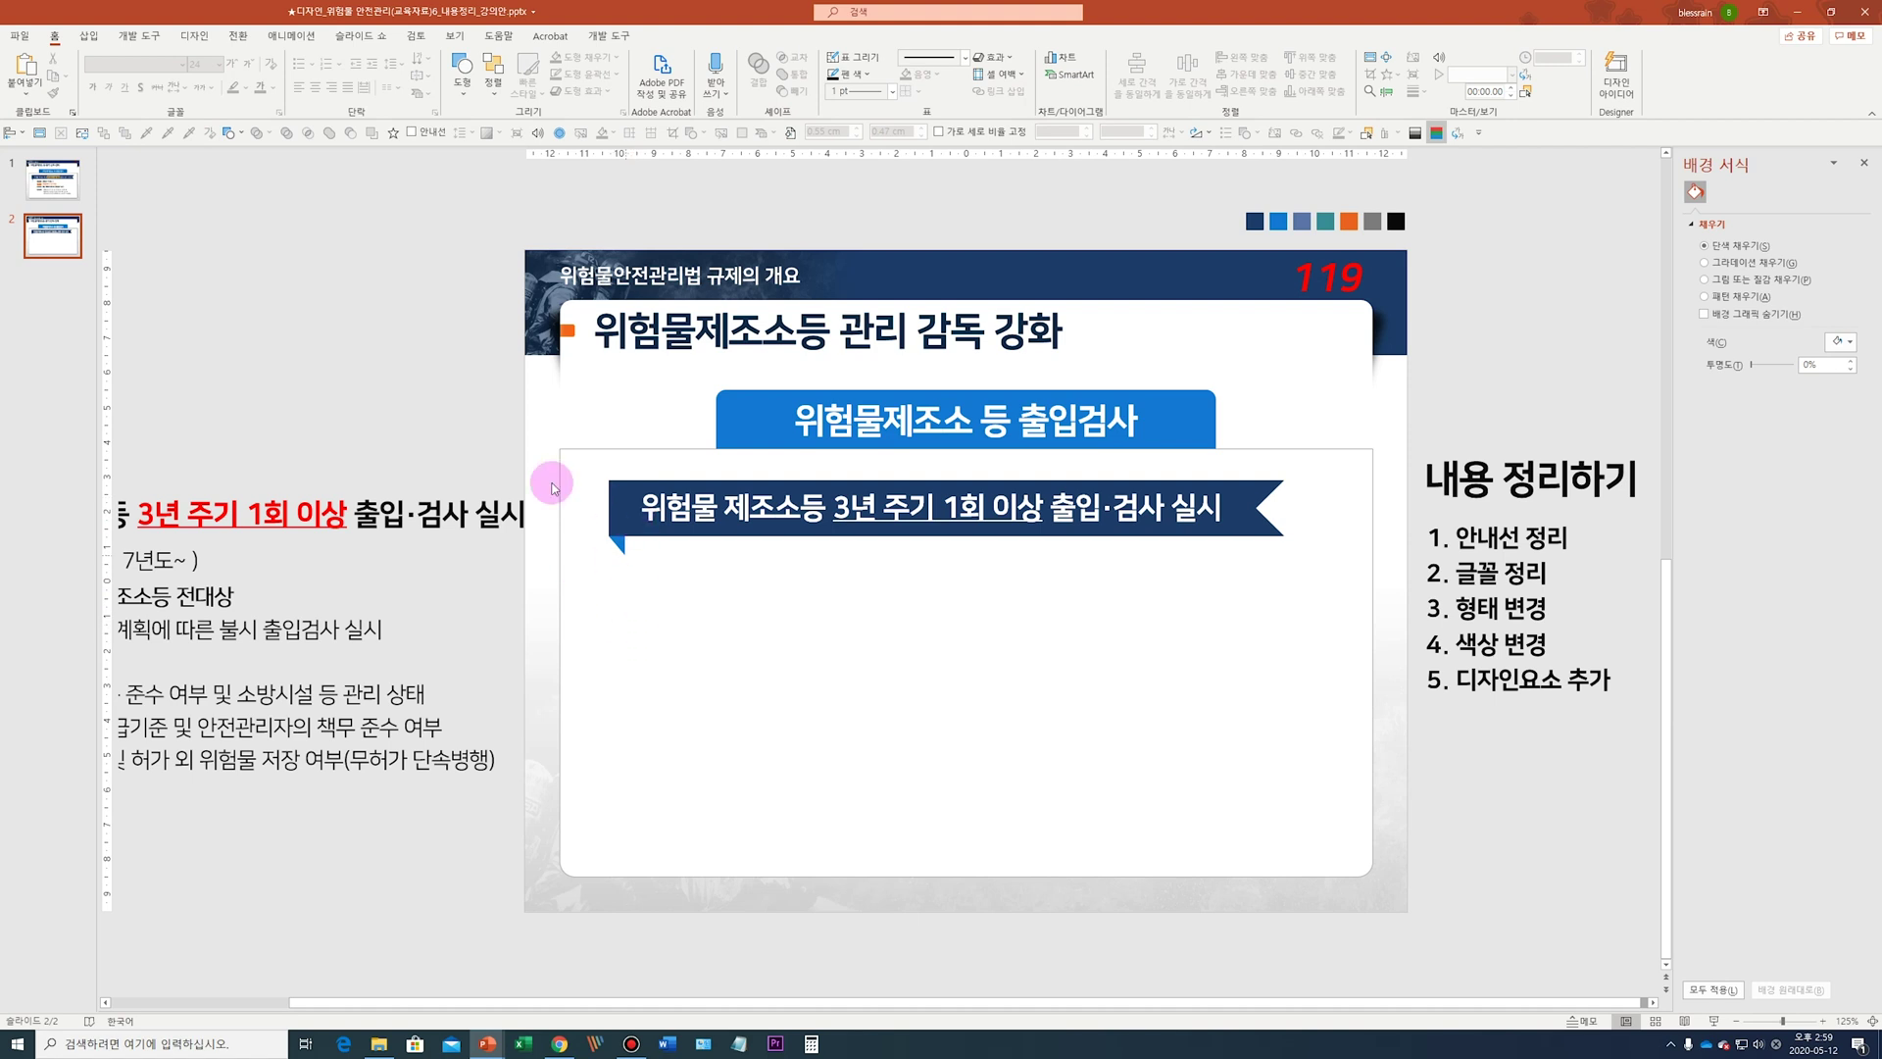
scroll(917, 642, down, 2)
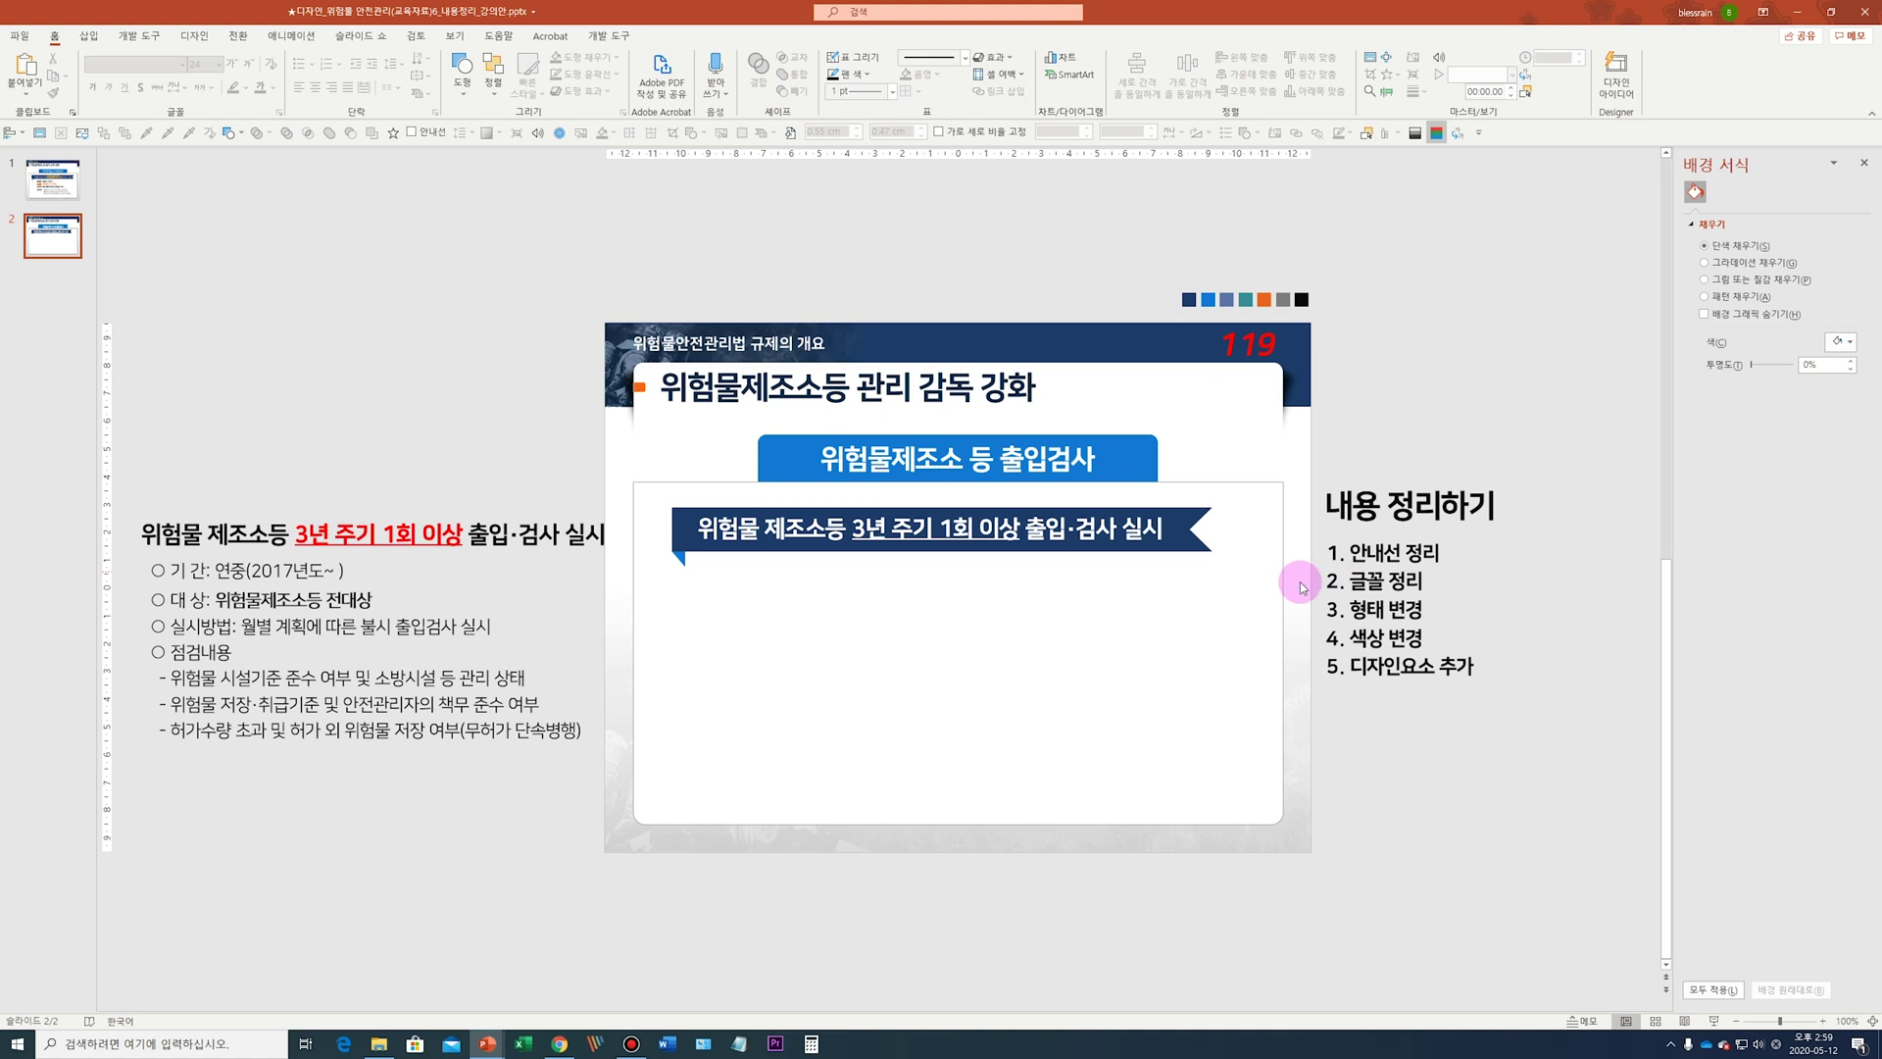
Remove the underline from "3년 주기 1회 이상" in the banner text
click(1024, 530)
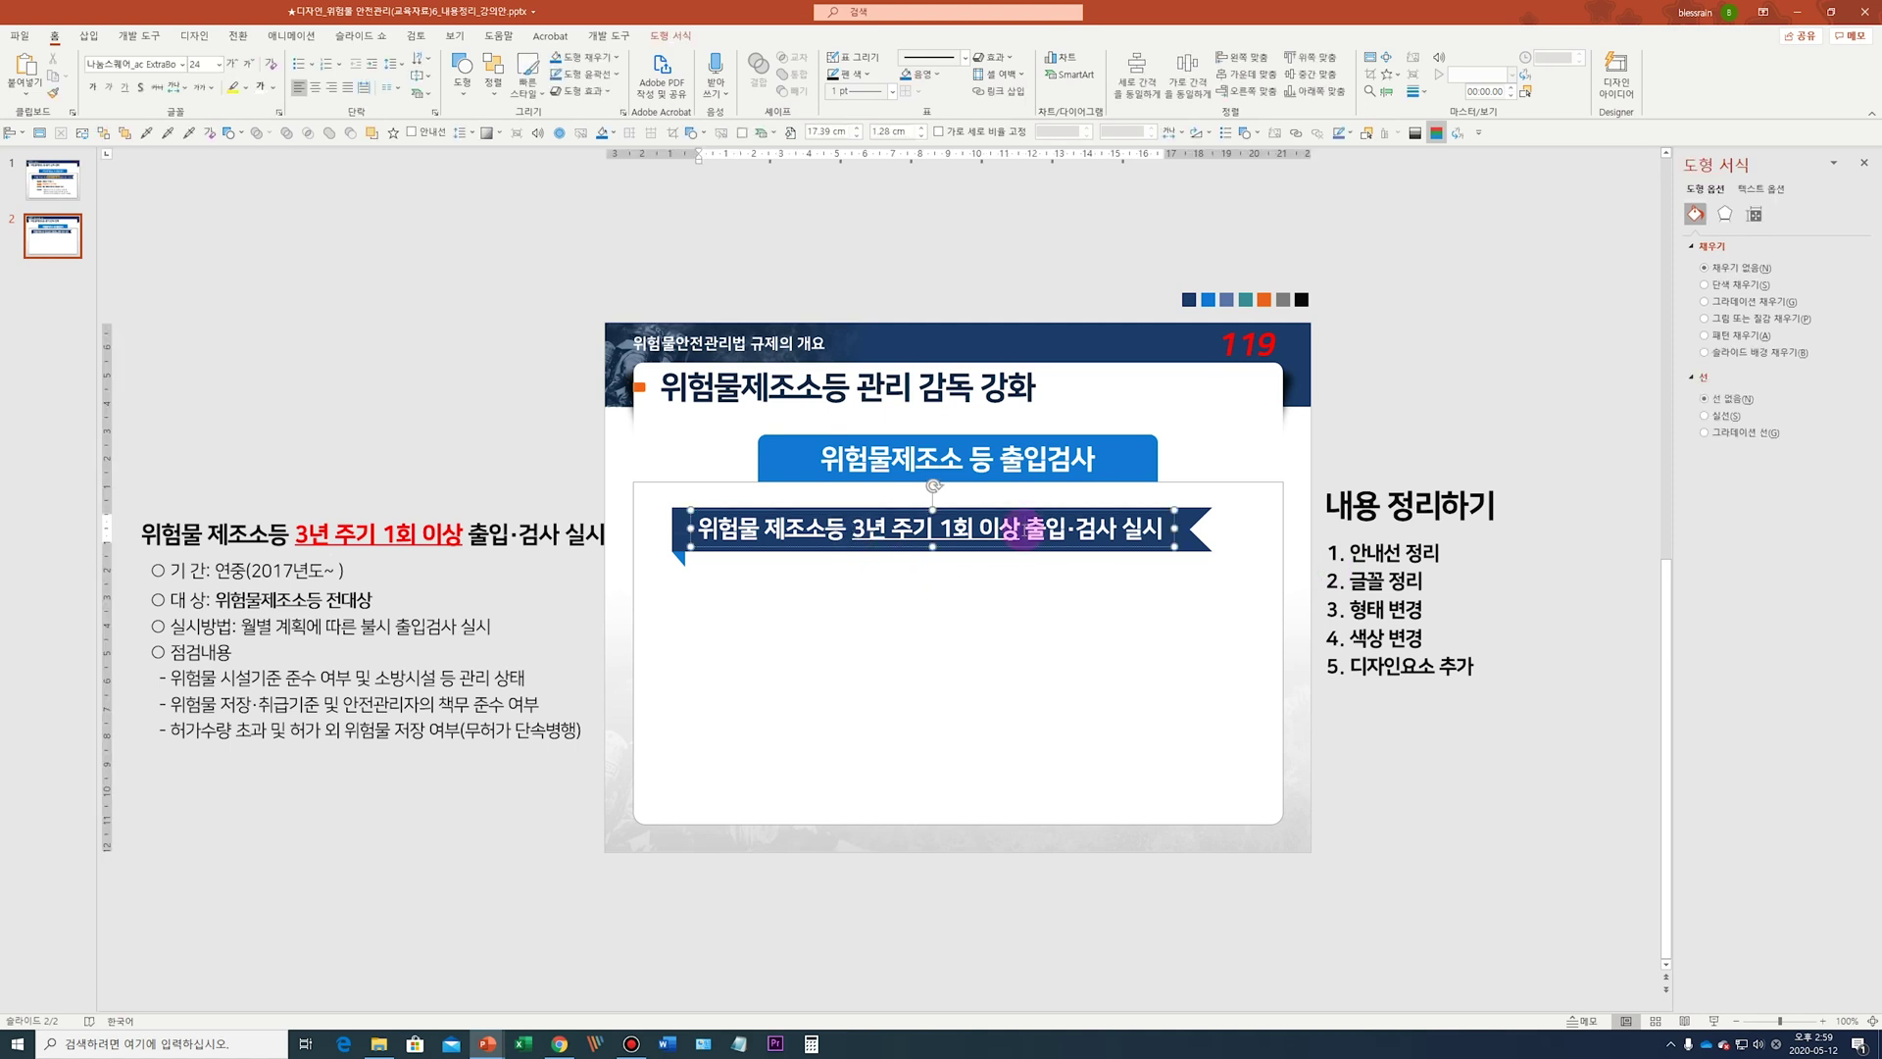
drag(855, 535, 992, 531)
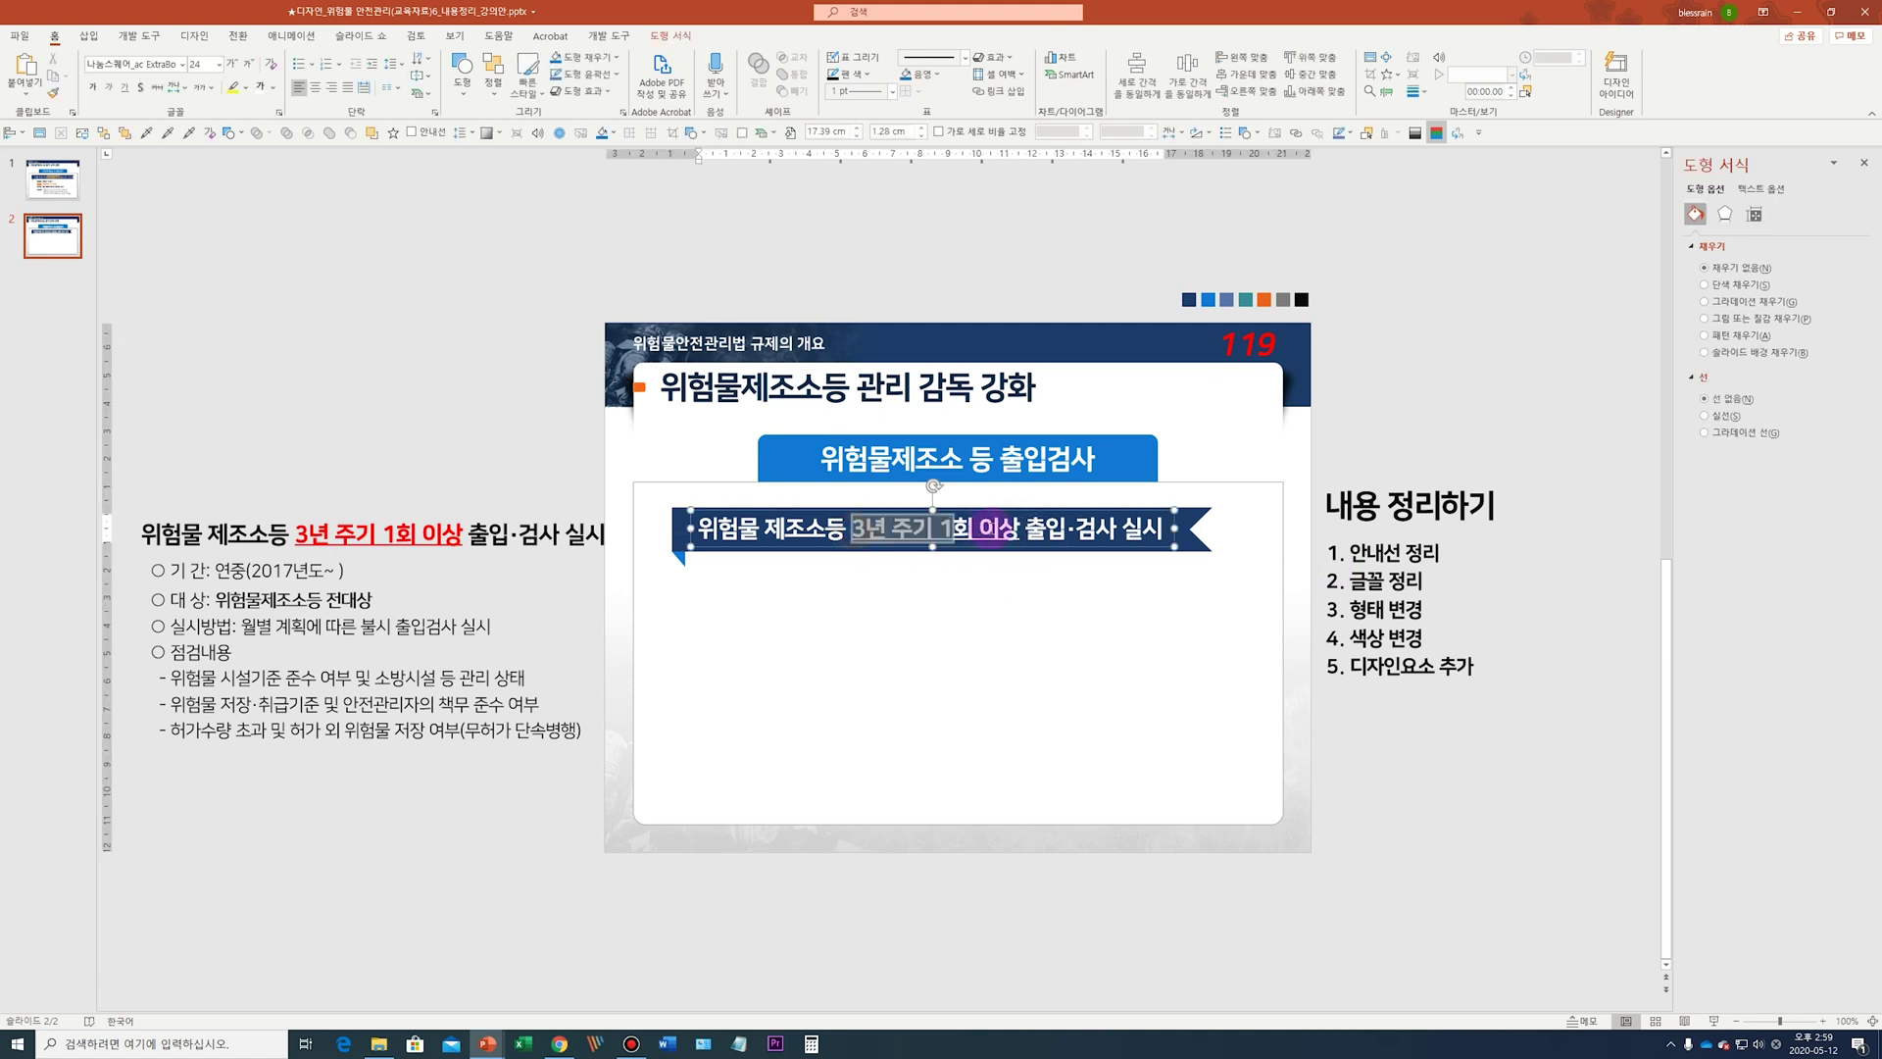
click(400, 543)
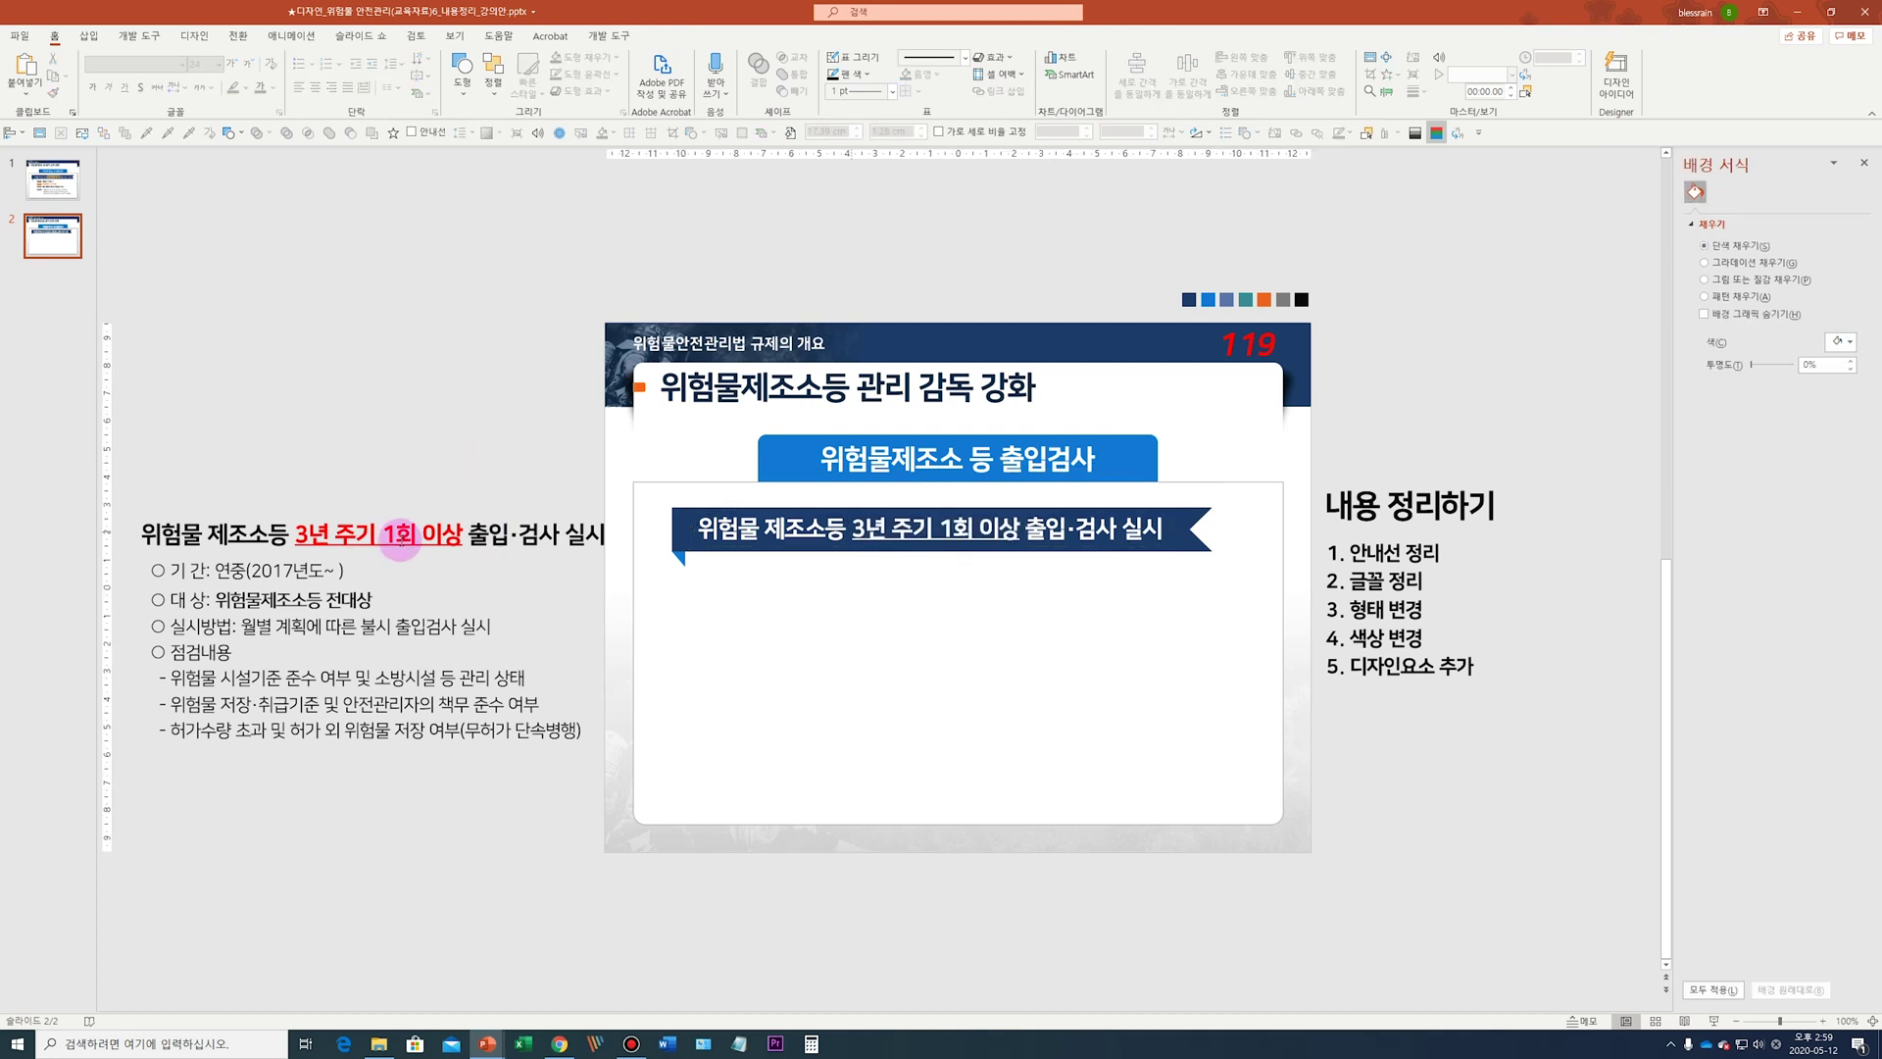
drag(867, 529, 1021, 529)
Add extra spacing before and after "3년 주기 1회 이상" and shift the banner text box slightly left to recenter it
click(855, 537)
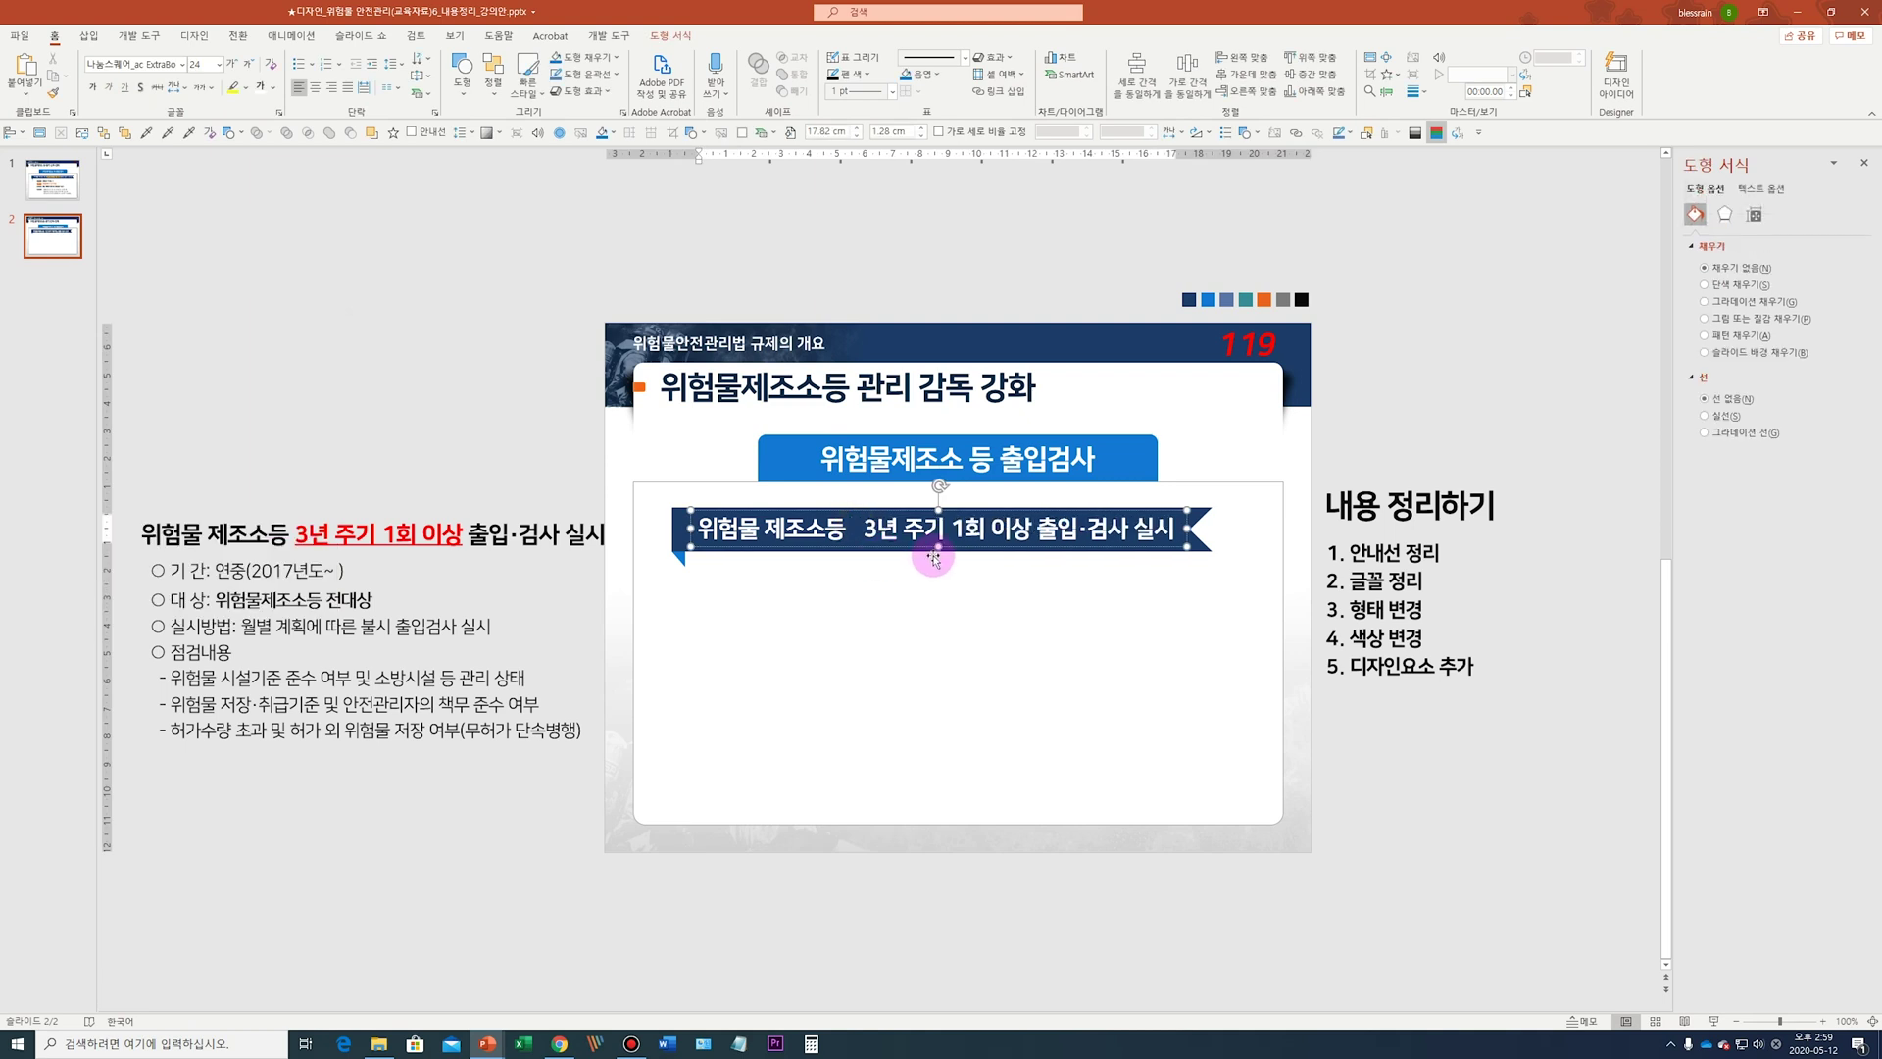
click(1039, 530)
drag(805, 545, 792, 545)
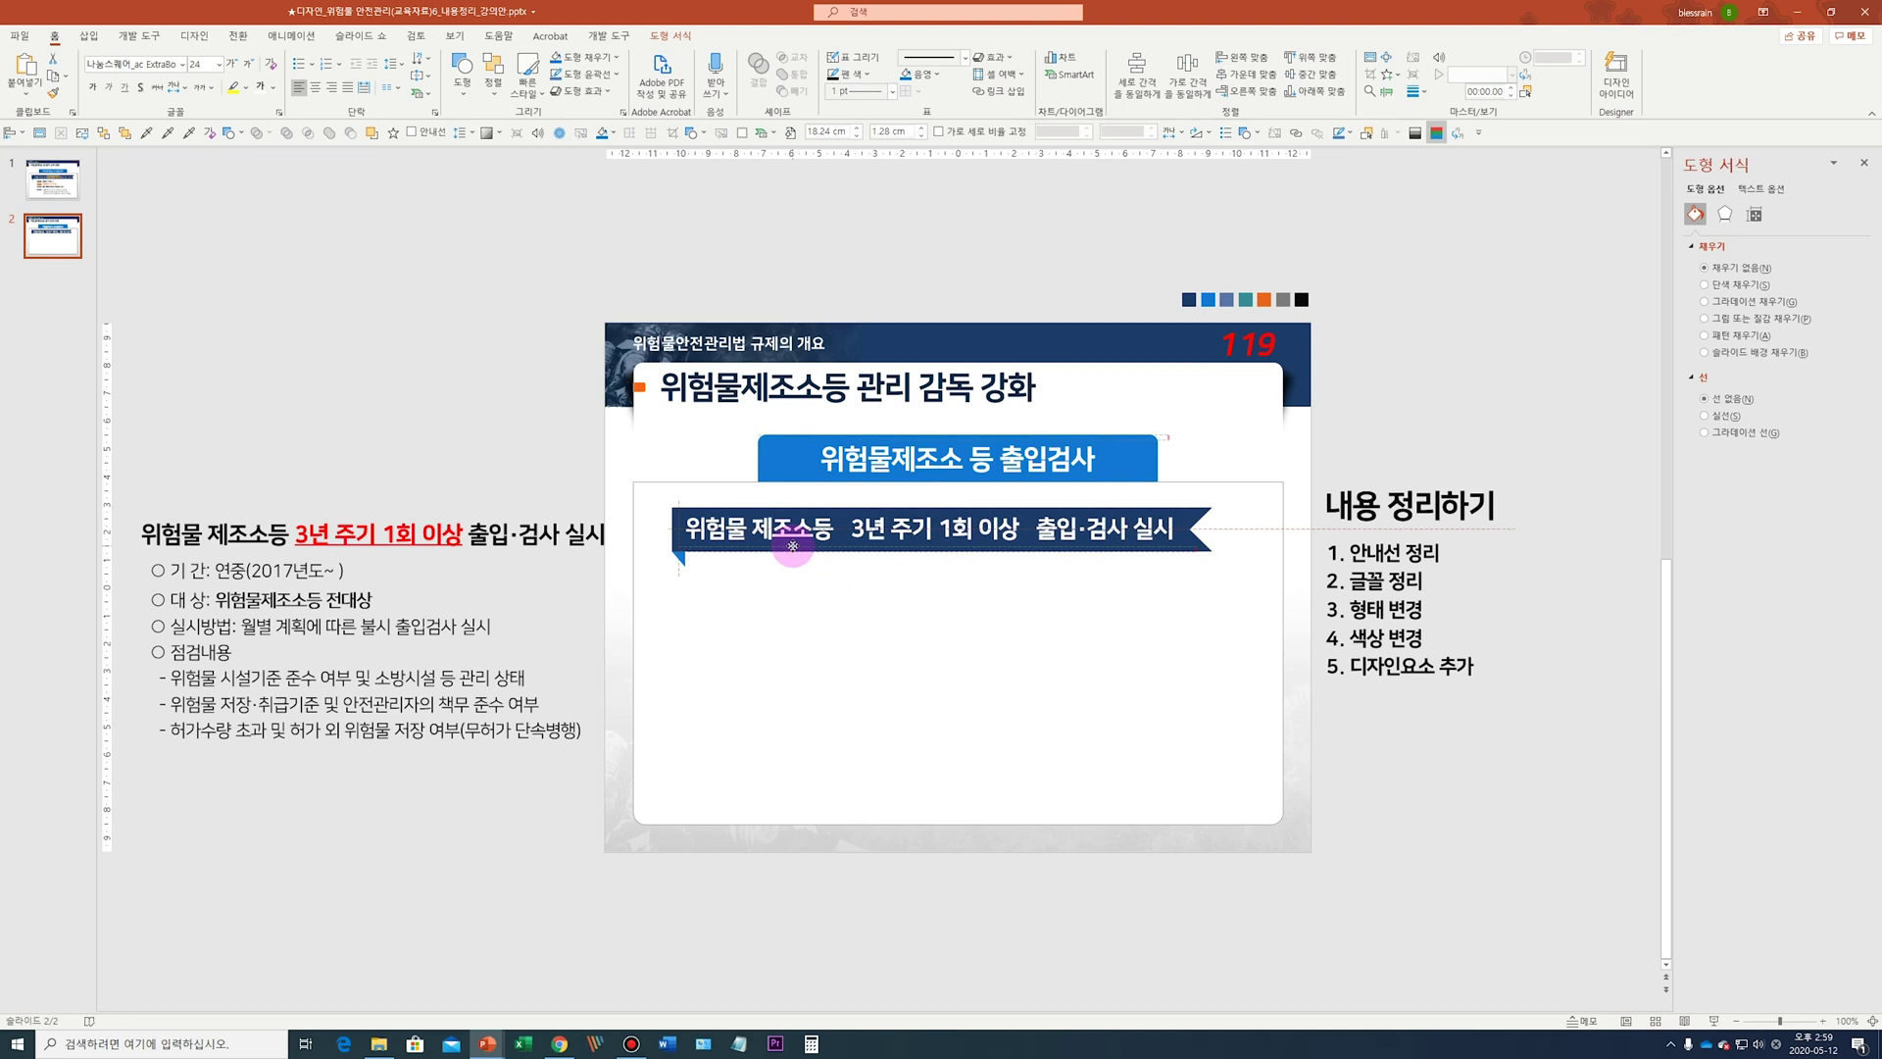
click(454, 403)
Draw an outline-free rounded rectangle of about 6.6 × 1.21 cm over "3년 주기 1회 이상" and place it behind the banner text
click(462, 70)
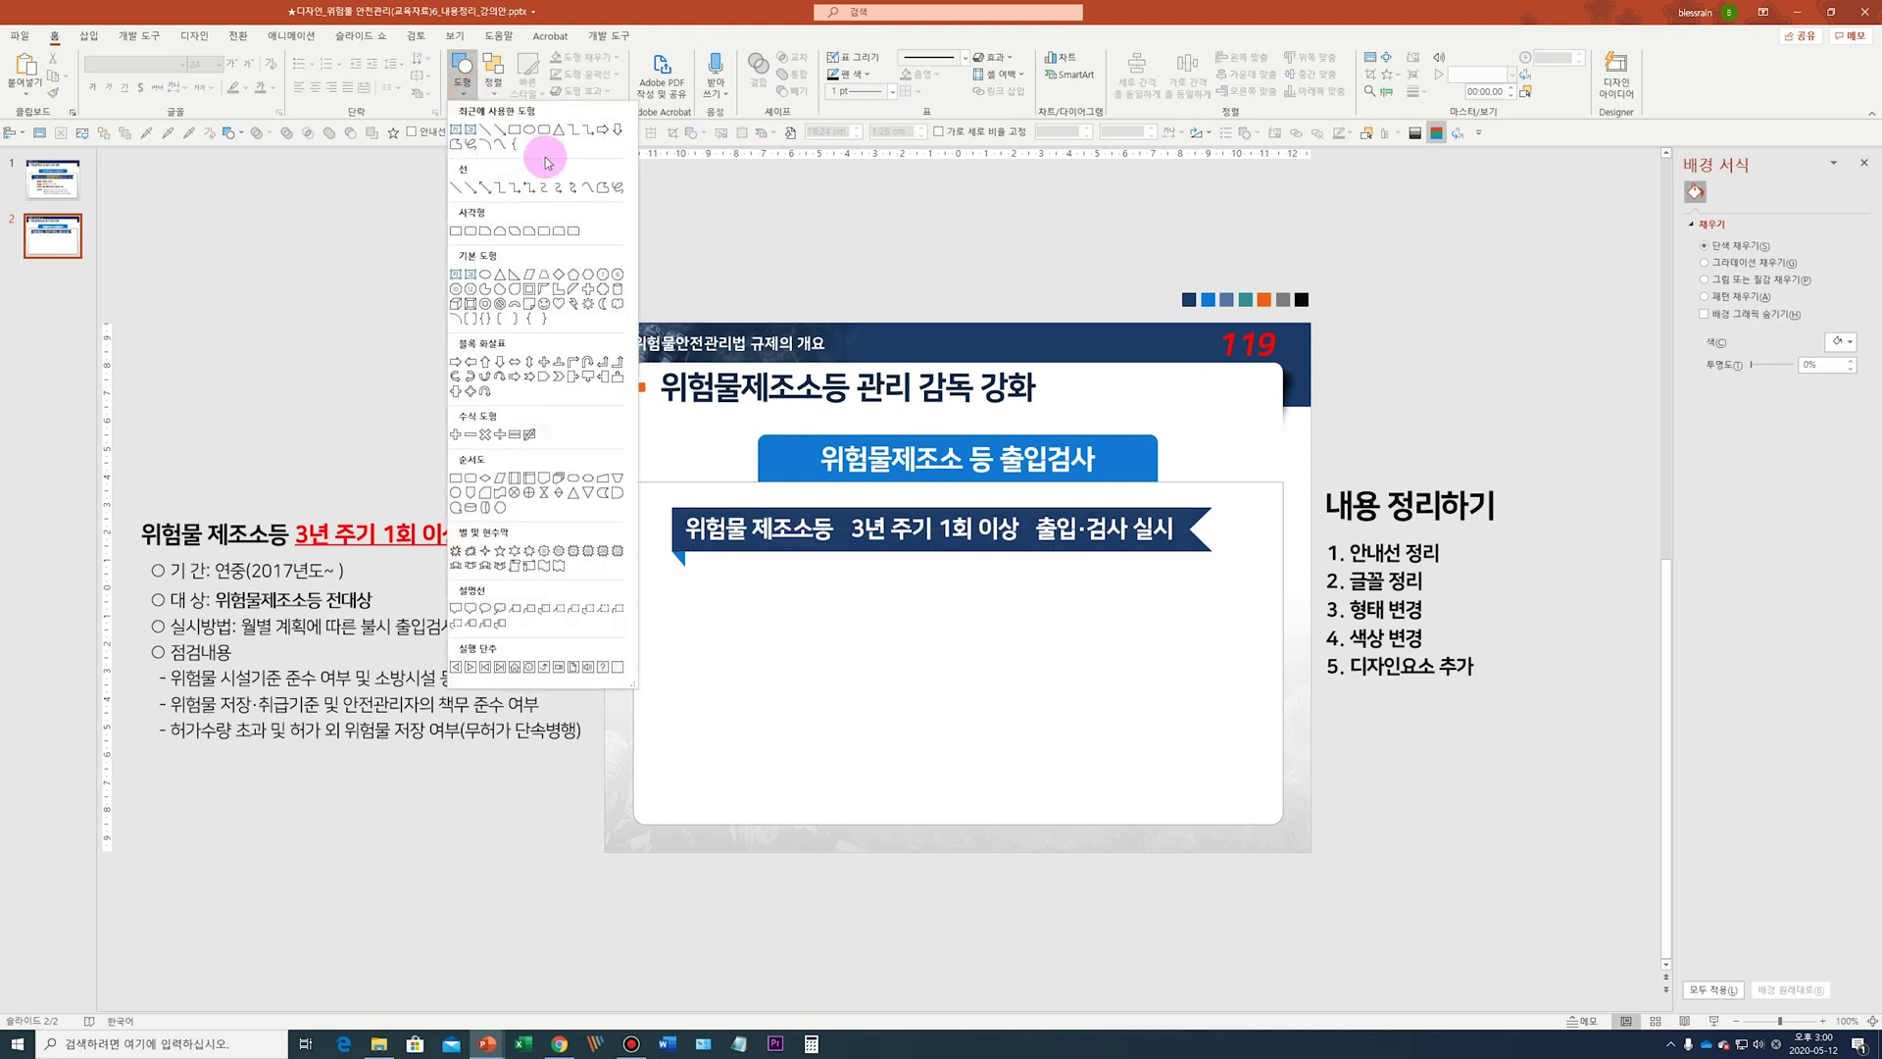
click(547, 137)
mouse_move(841, 572)
mouse_down()
mouse_move(987, 614)
mouse_move(1040, 599)
mouse_move(950, 553)
mouse_move(1025, 530)
mouse_move(956, 534)
mouse_up()
right_click(797, 520)
click(872, 696)
click(932, 542)
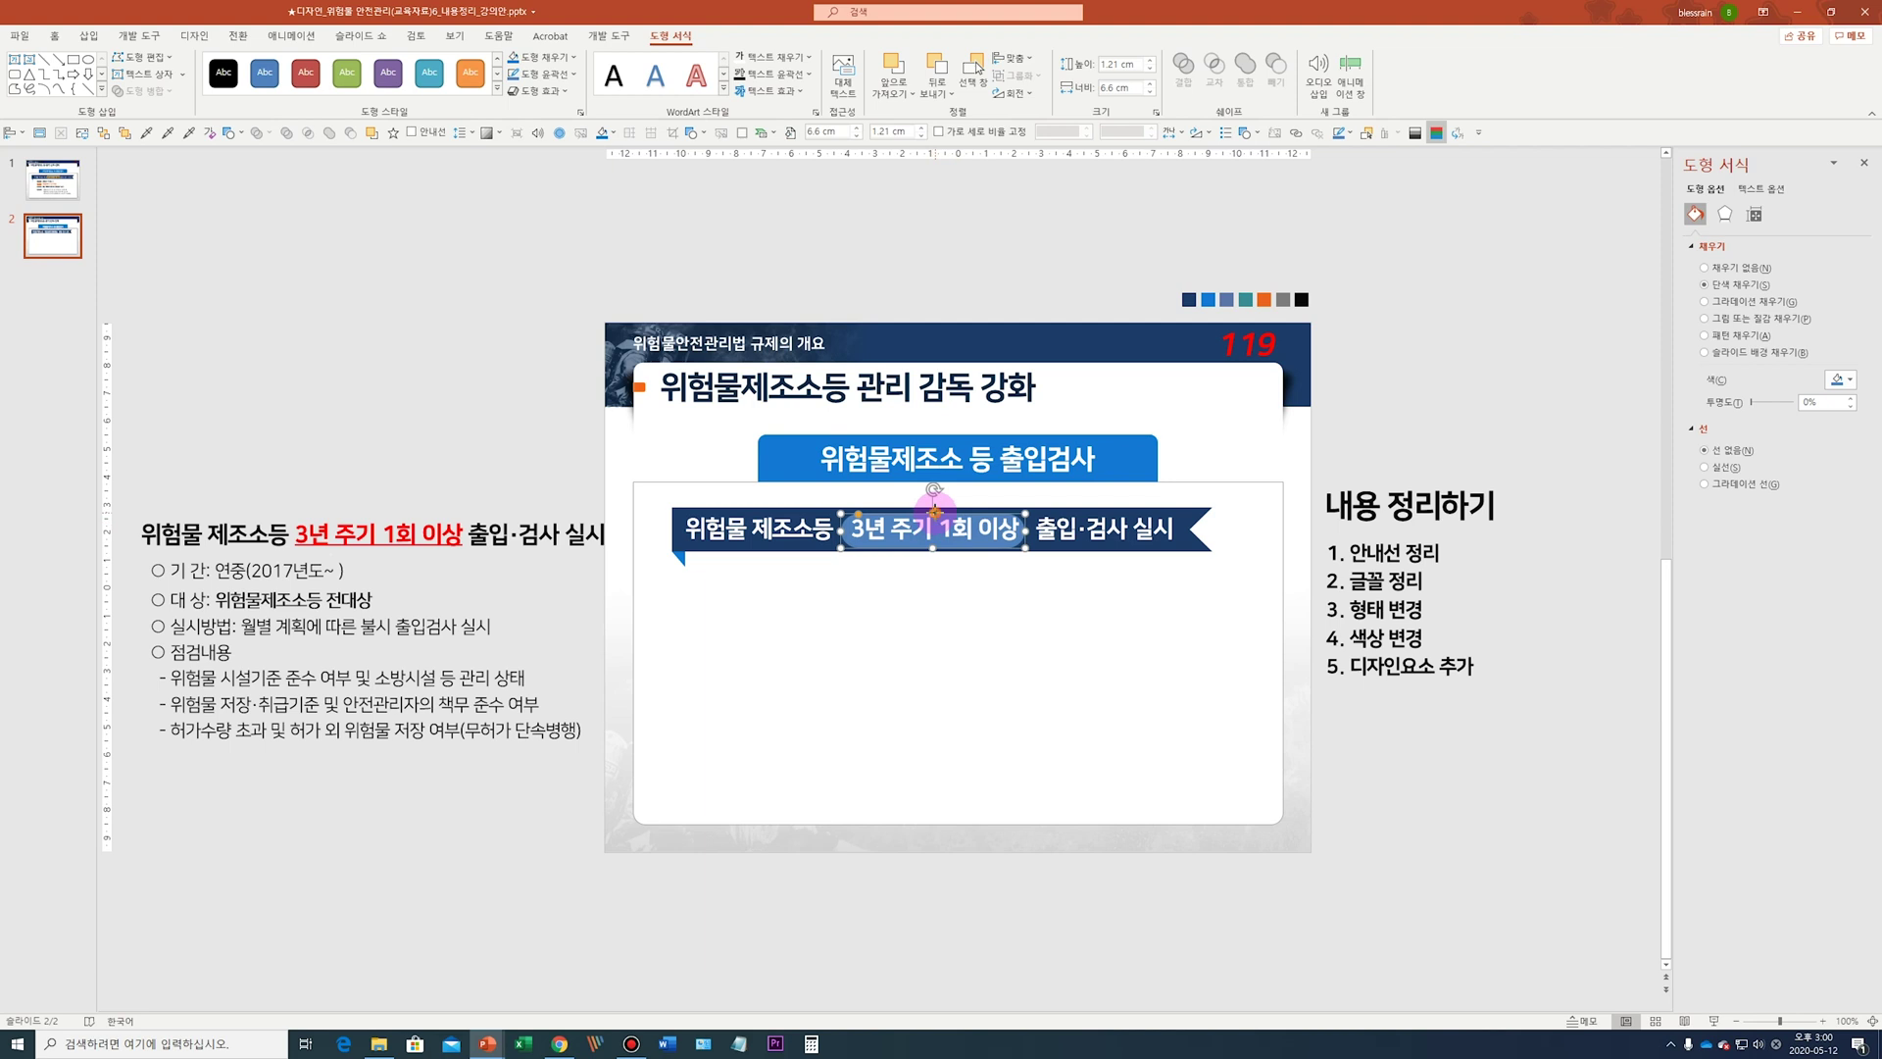
click(925, 556)
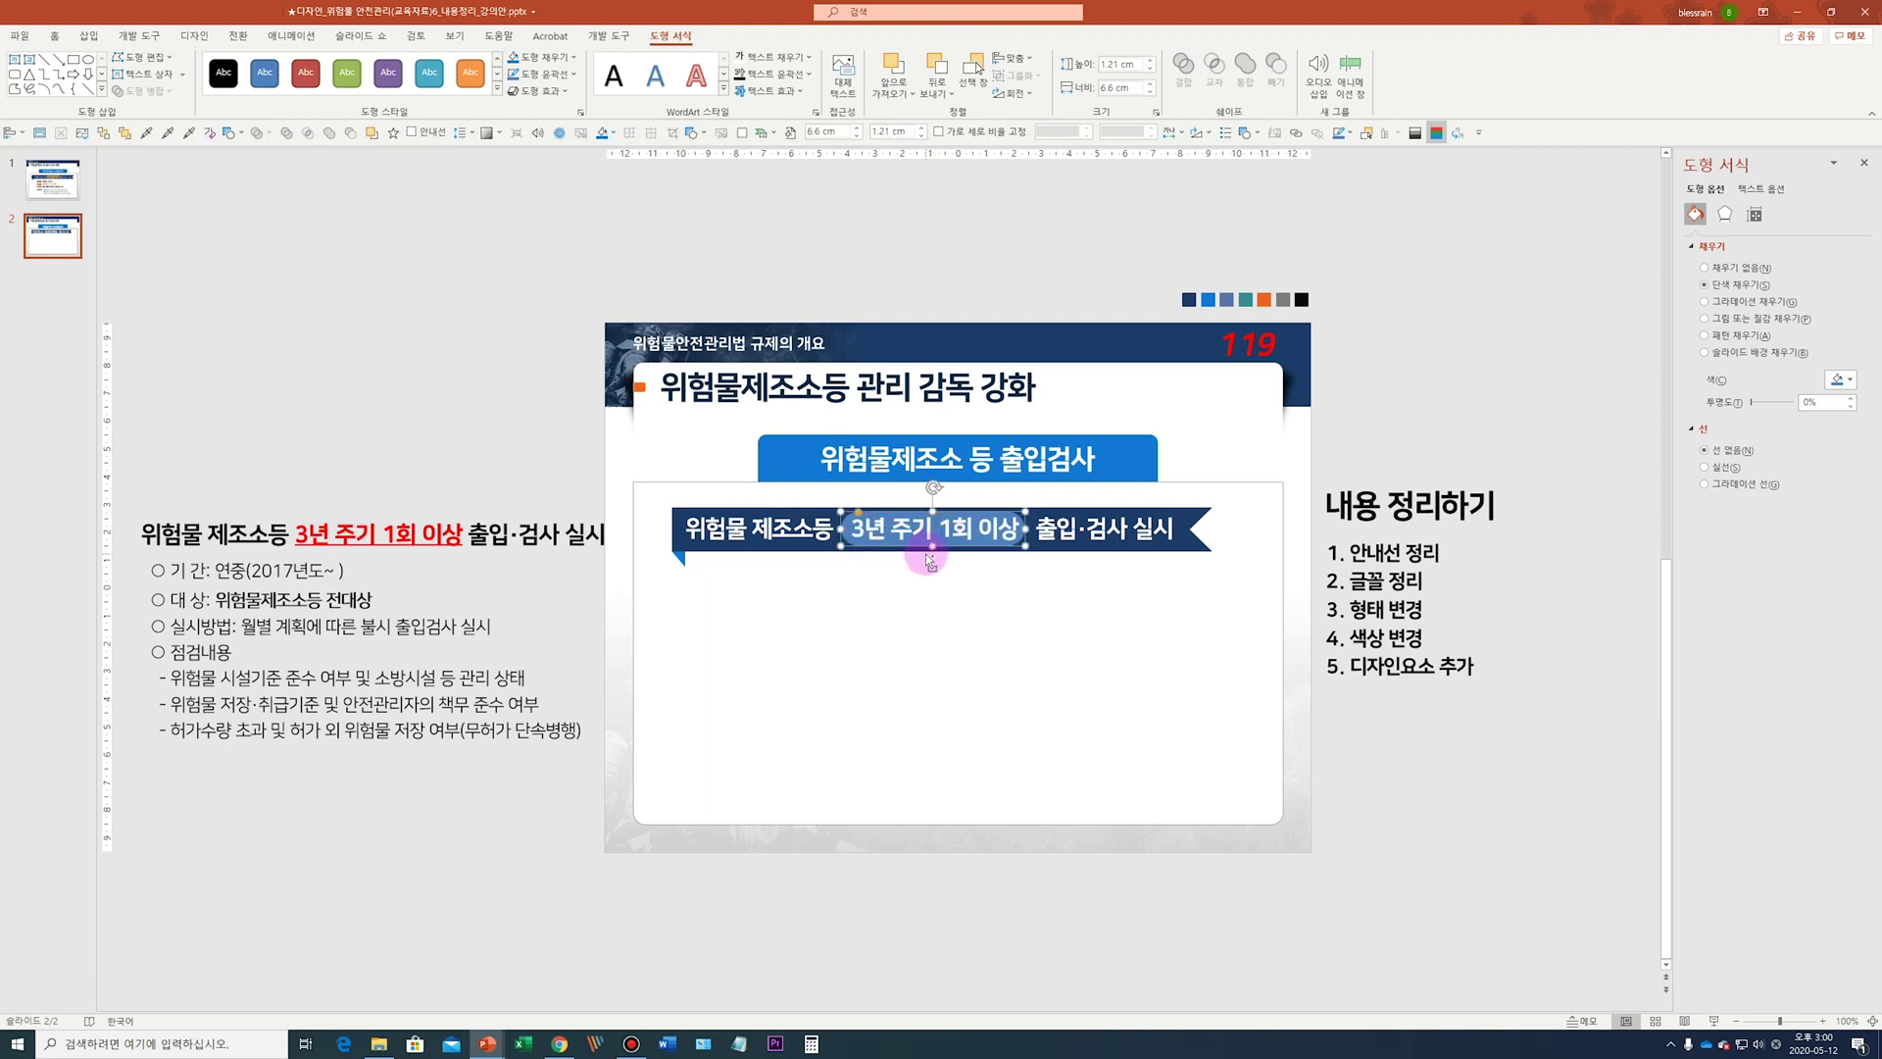
Fill the rounded highlight shape behind "3년 주기 1회 이상" with light orange
click(1840, 380)
click(1836, 564)
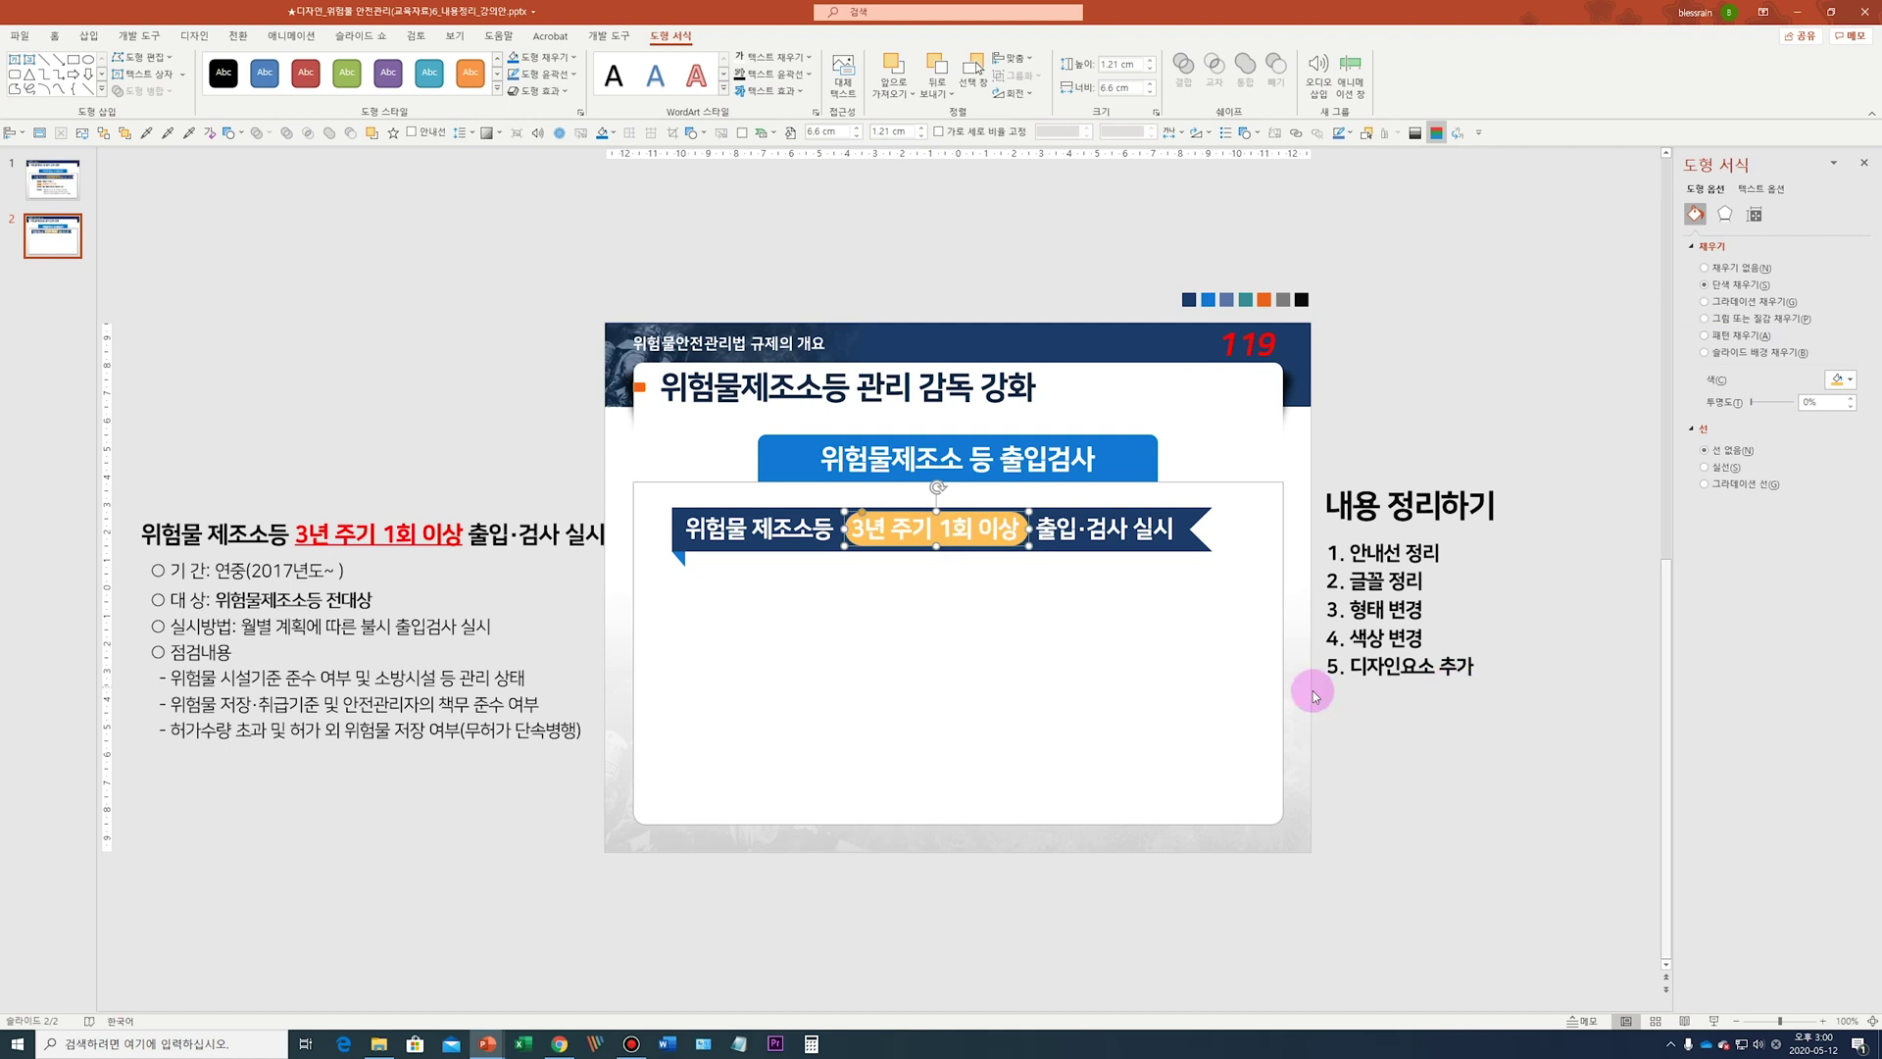
click(1840, 381)
click(1779, 595)
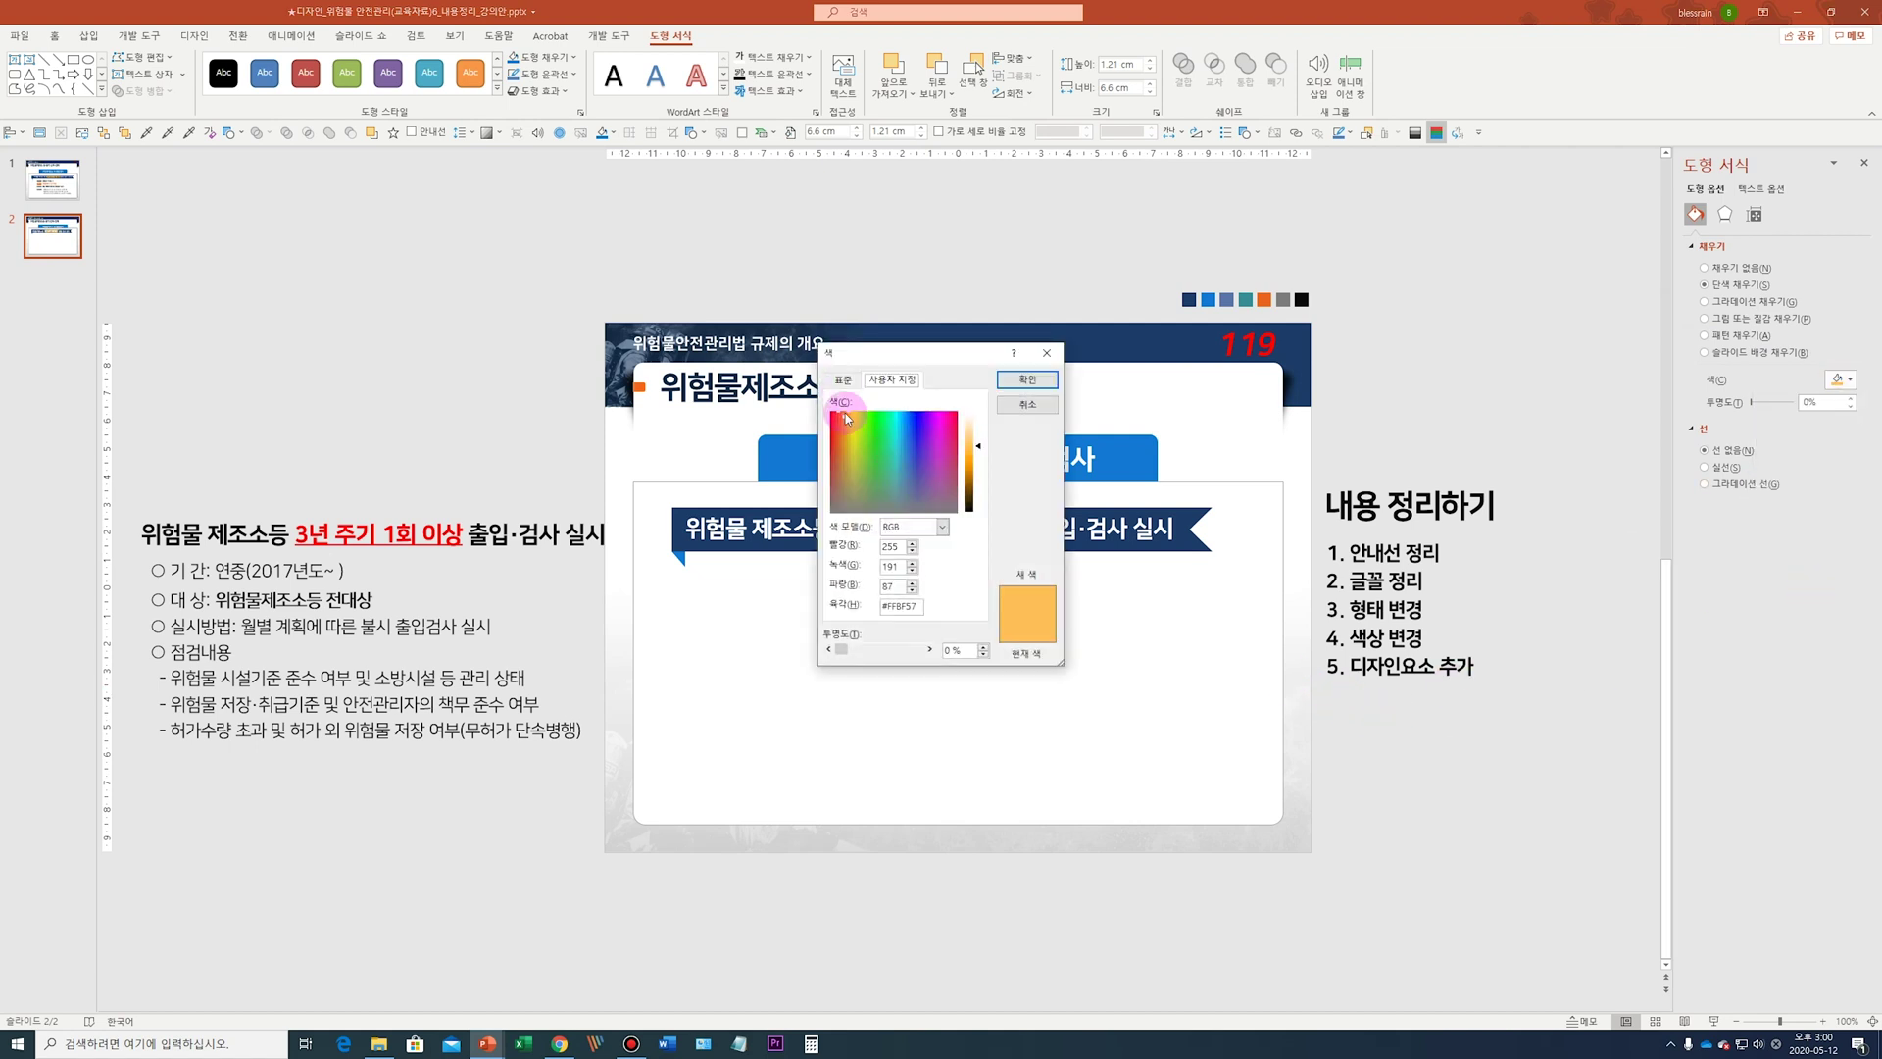
click(1021, 380)
Color the "3년 주기 1회 이상" text in the banner black
click(939, 529)
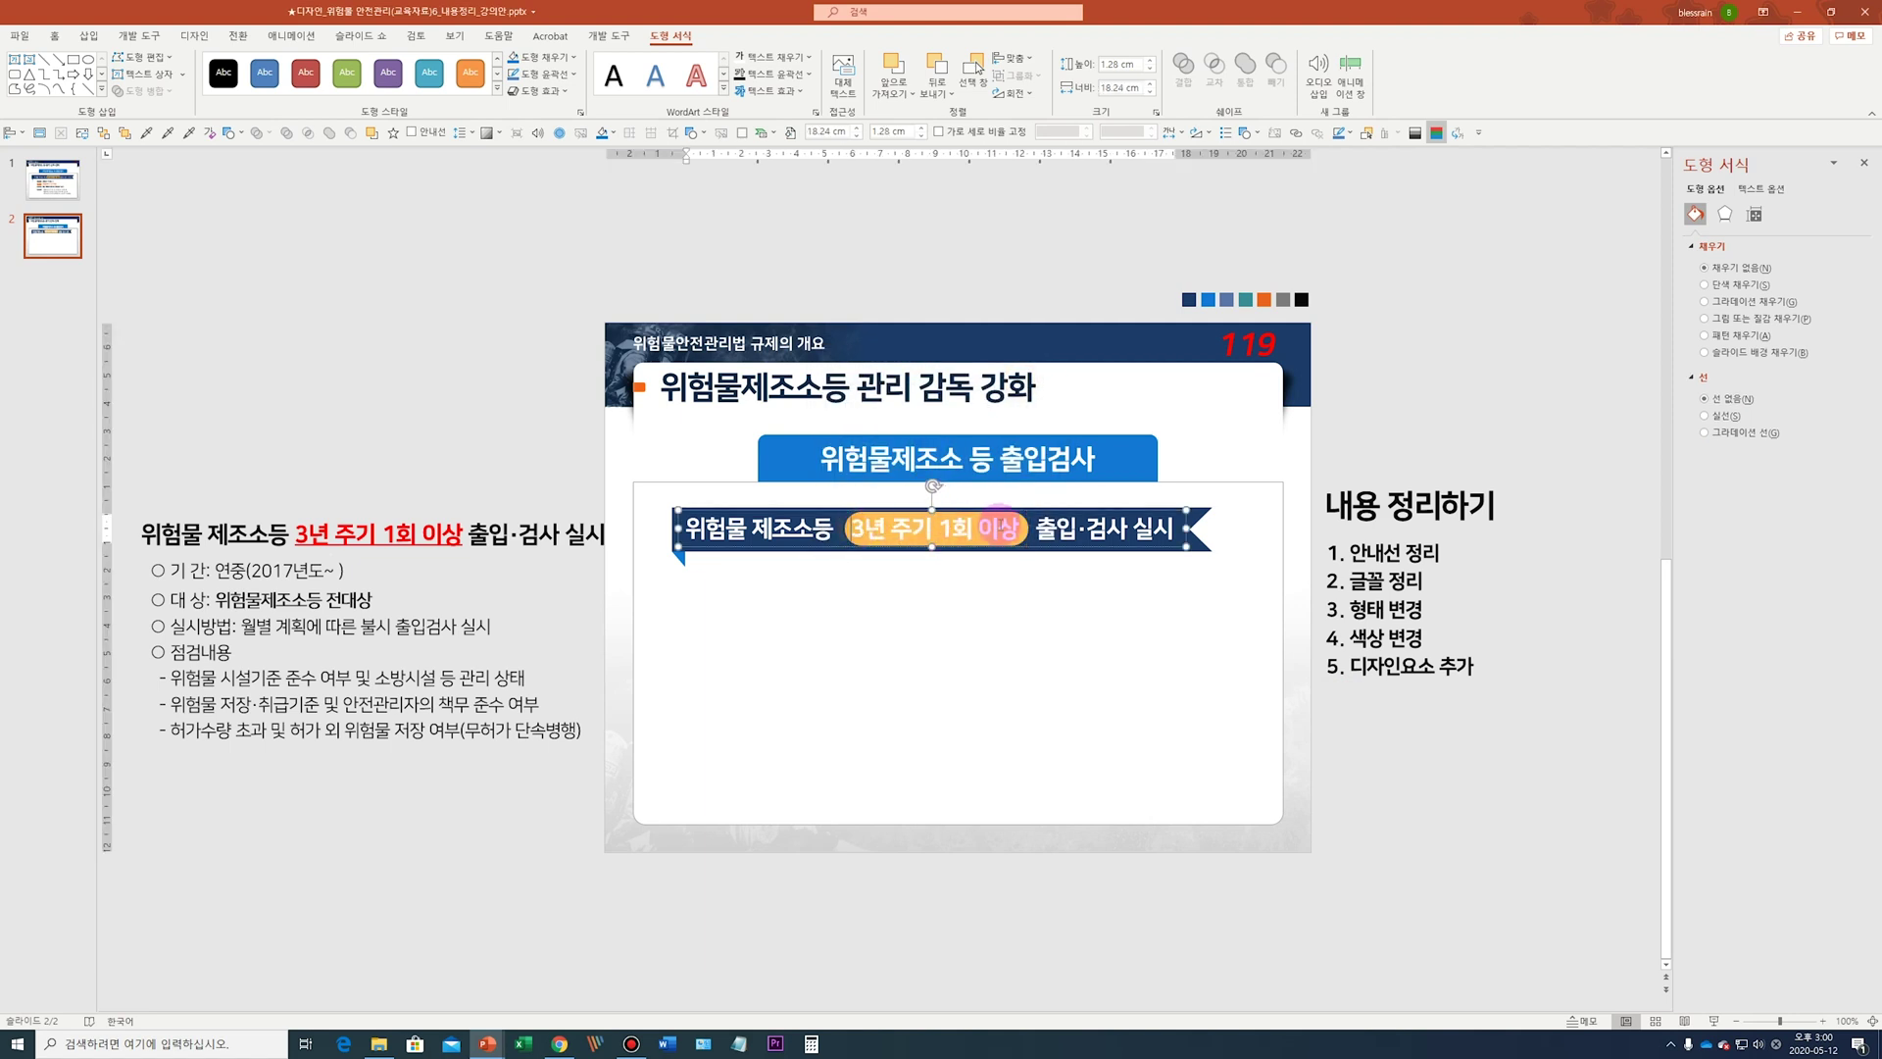
drag(1020, 528, 851, 528)
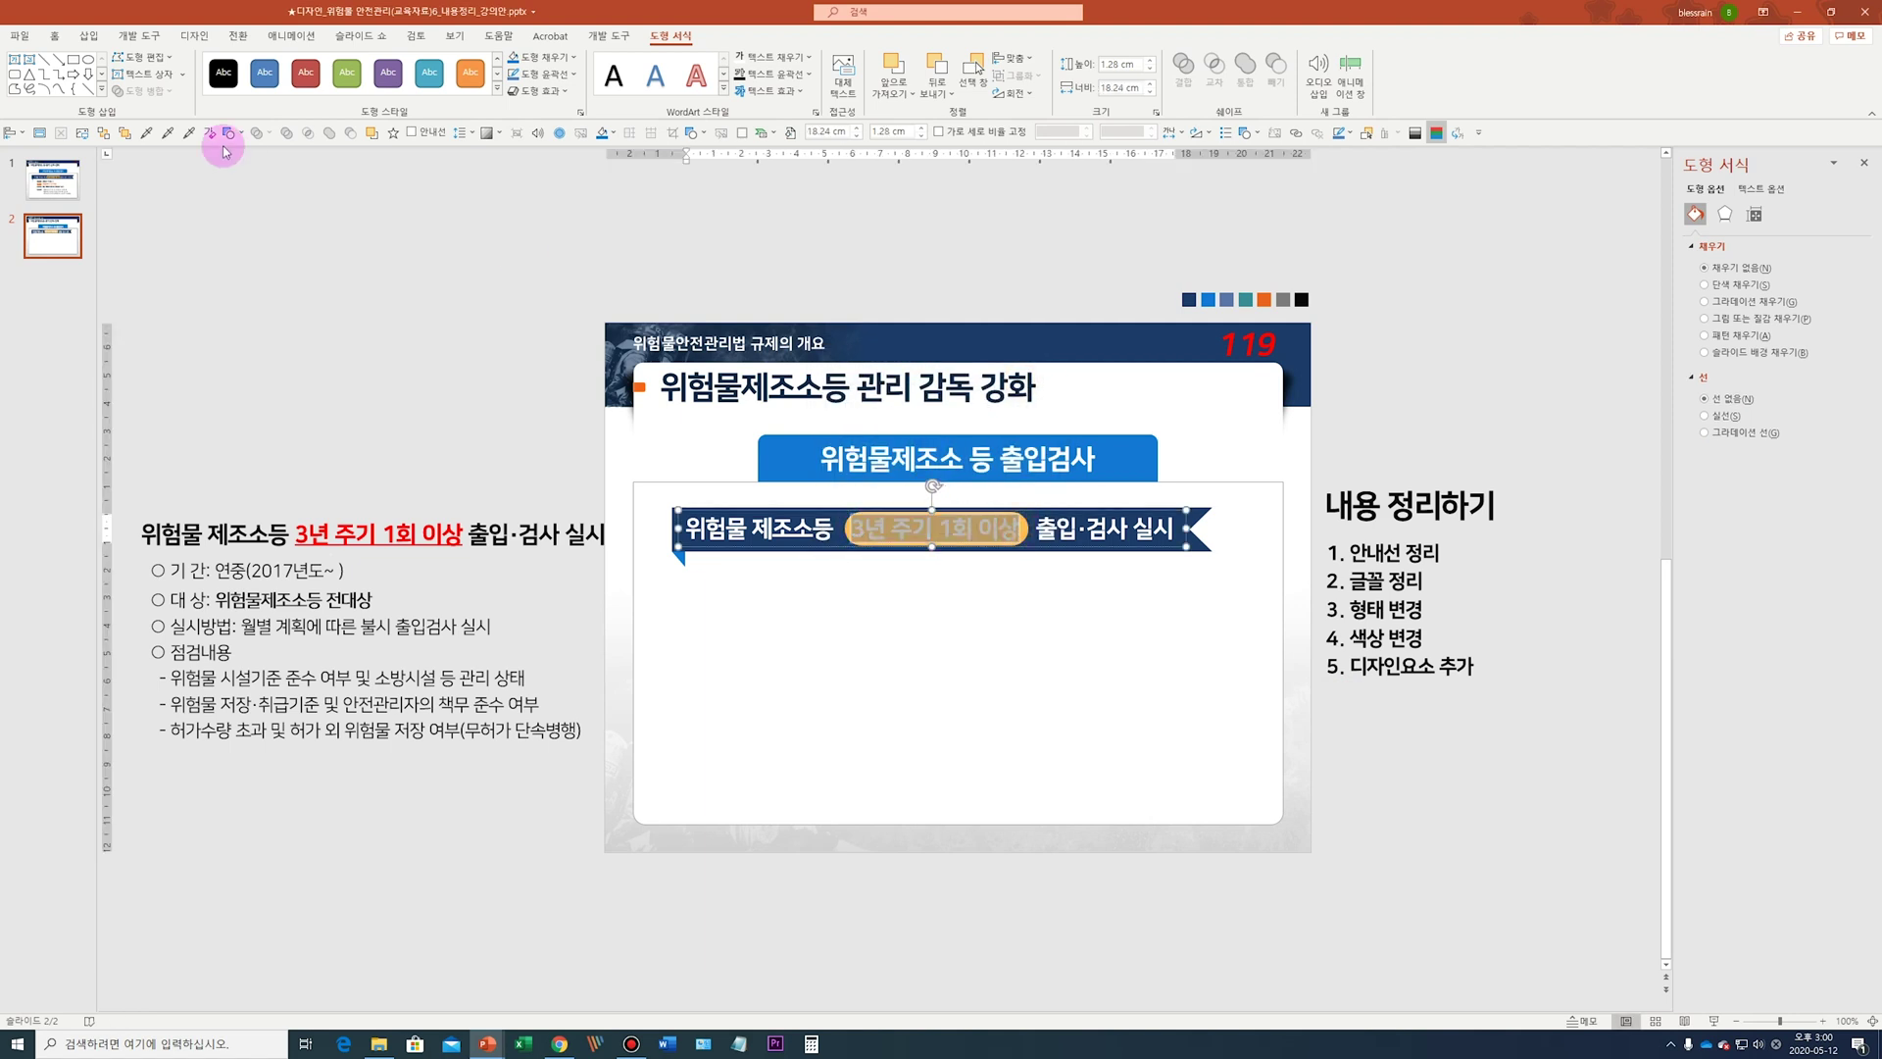
click(54, 35)
click(276, 91)
click(274, 127)
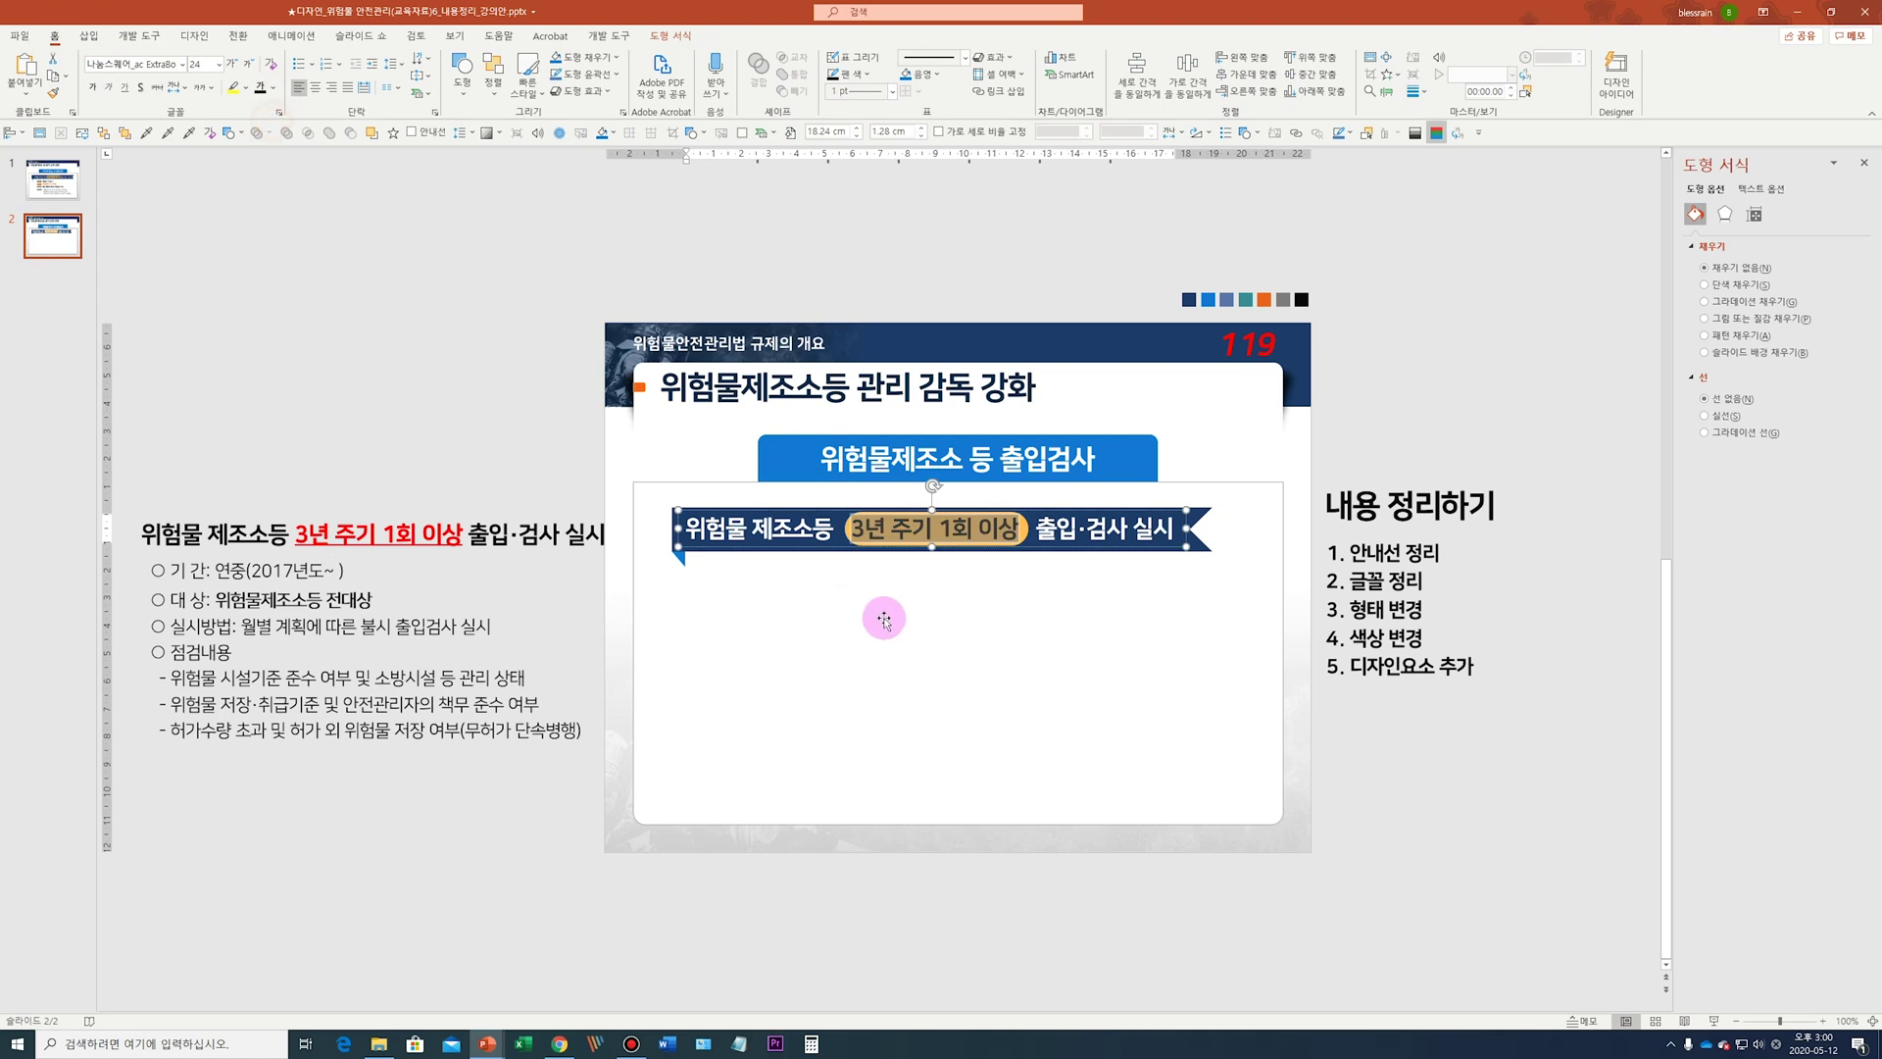
Widen the light orange highlight shape in the banner to about 6.79 cm so it surrounds the phrase evenly
click(1049, 790)
drag(1122, 977, 783, 483)
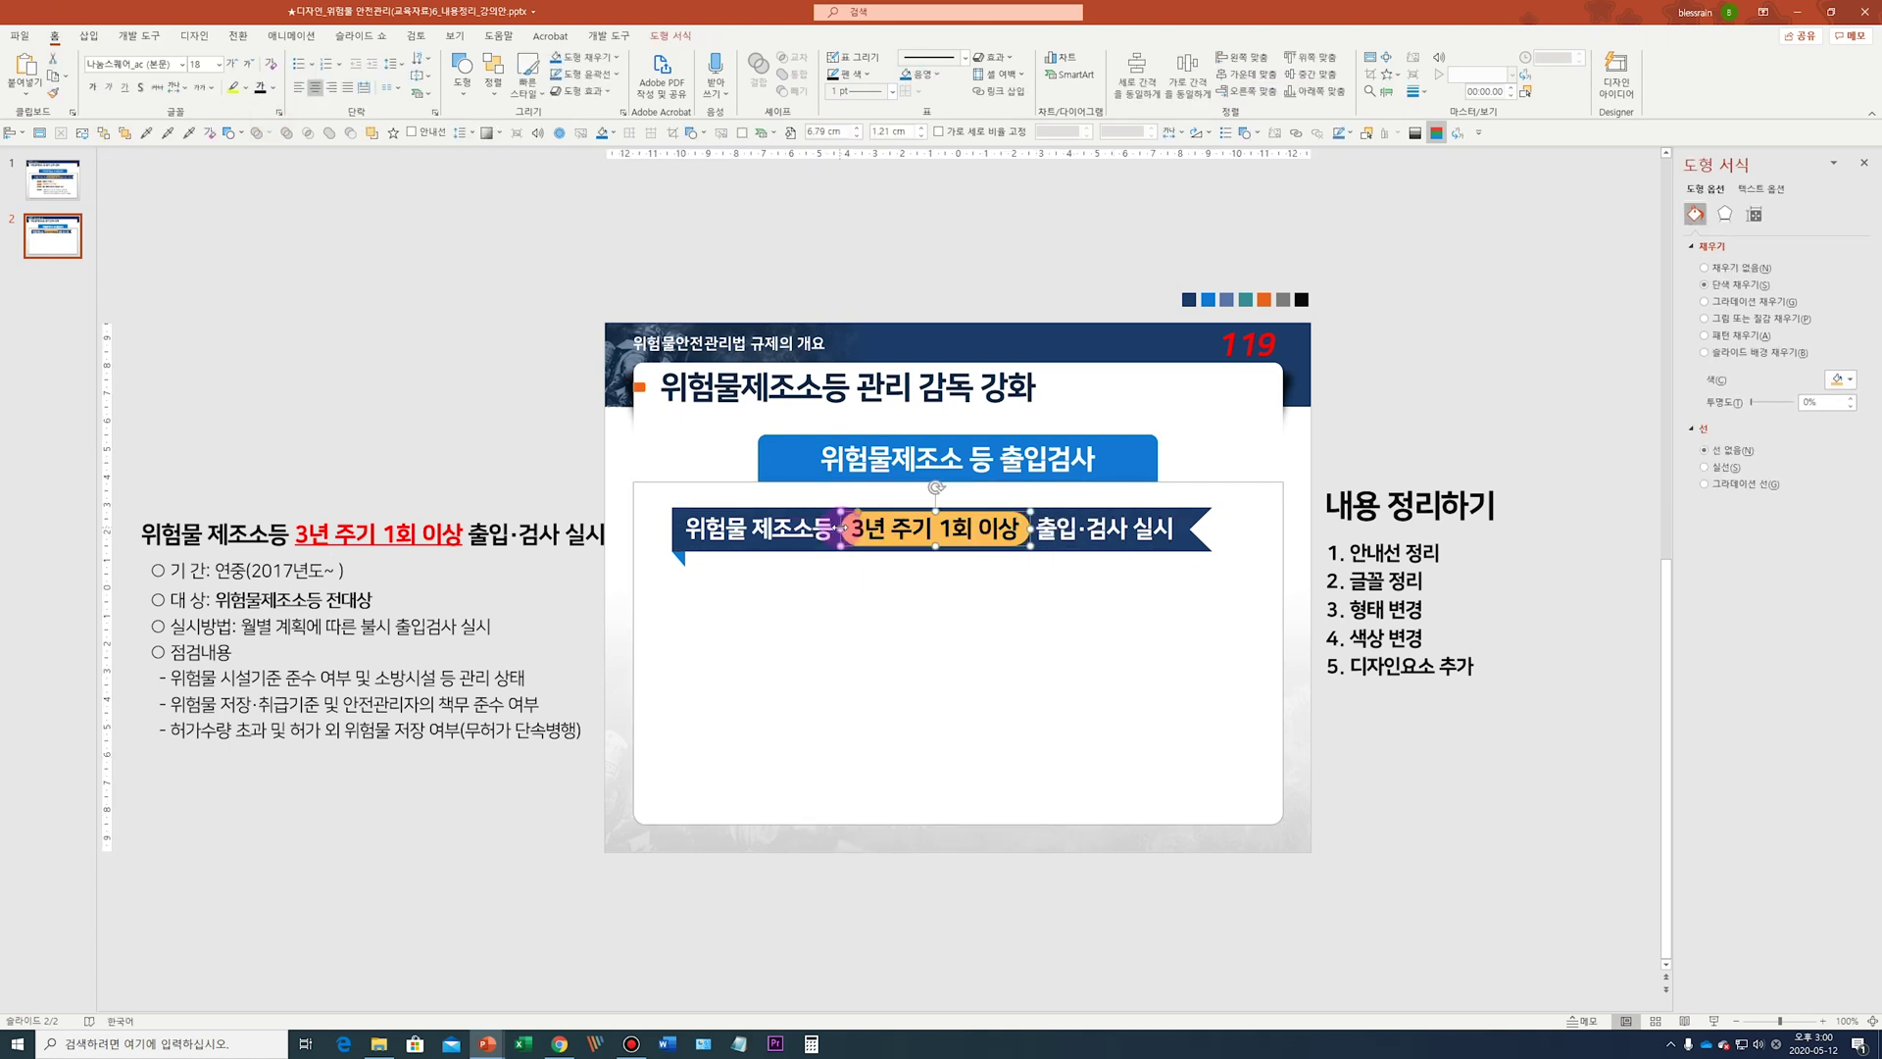
click(512, 433)
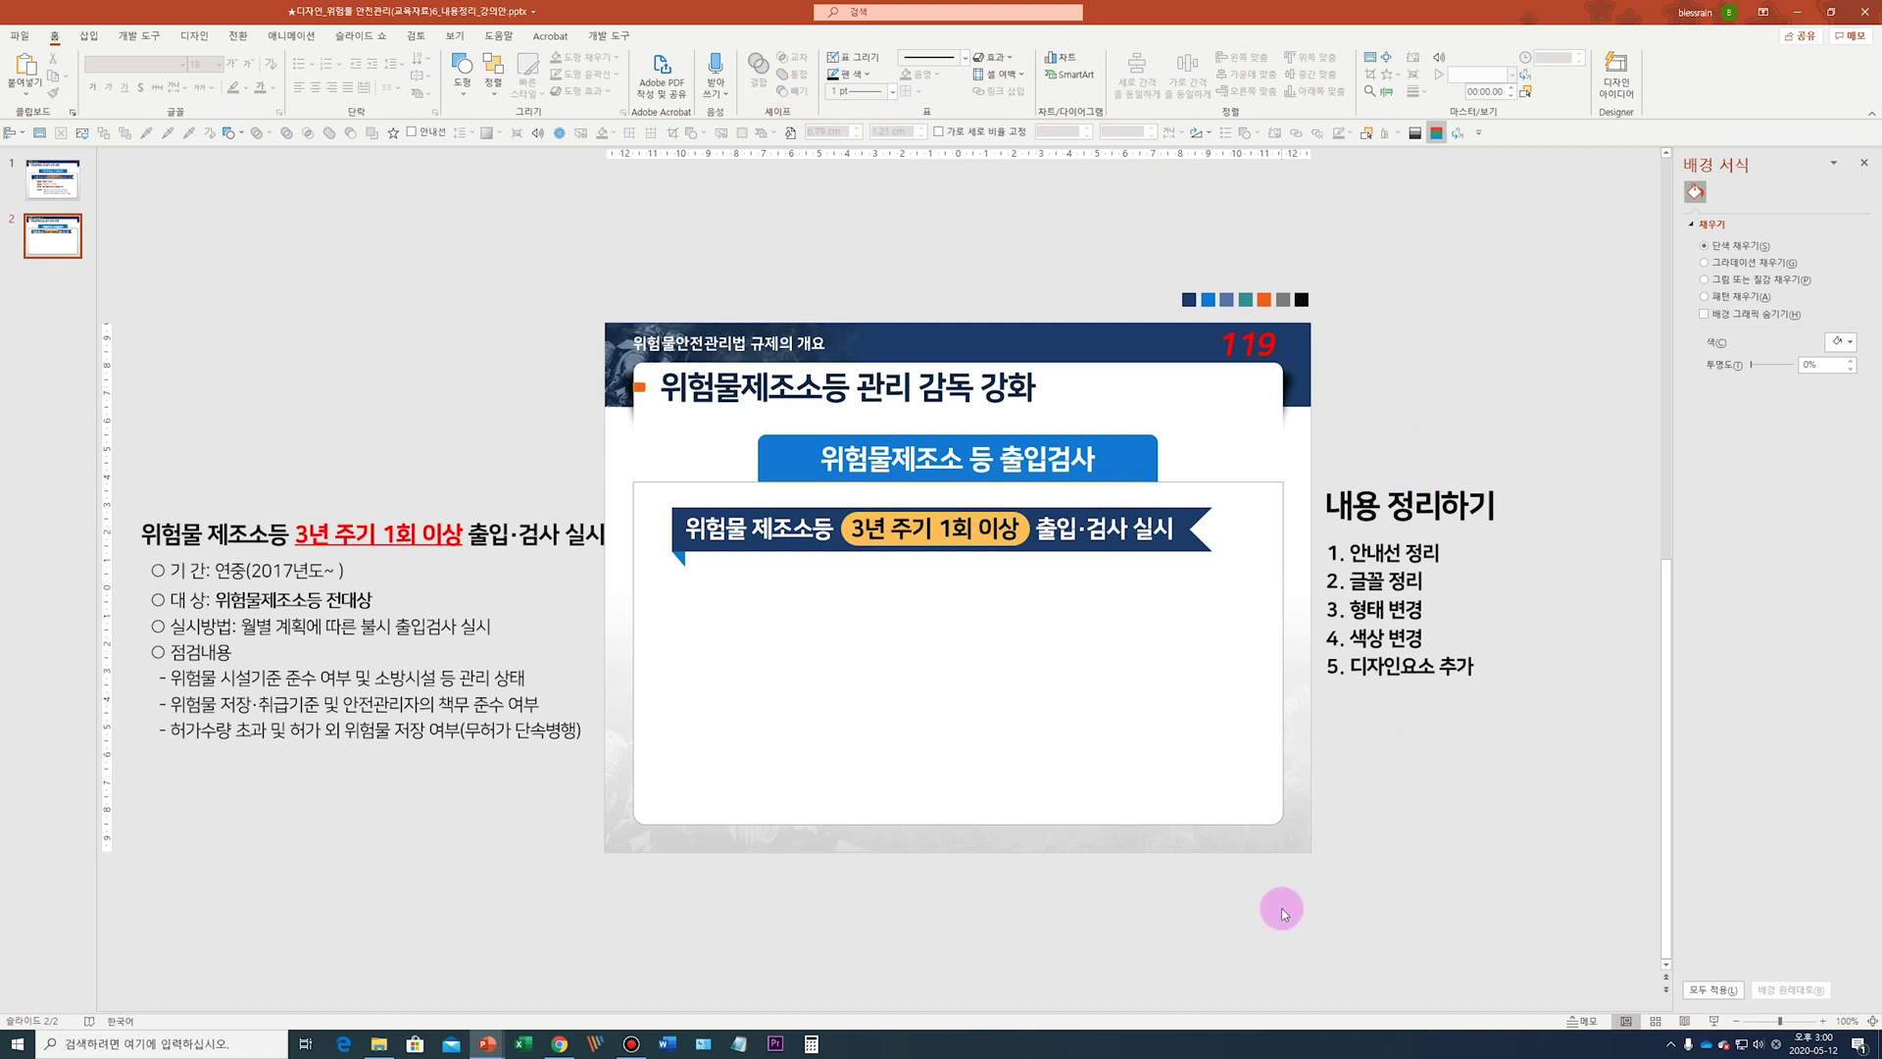
Select the banner with its text, highlight and fold triangle, and move them together slightly down inside the content frame
drag(1345, 898, 669, 496)
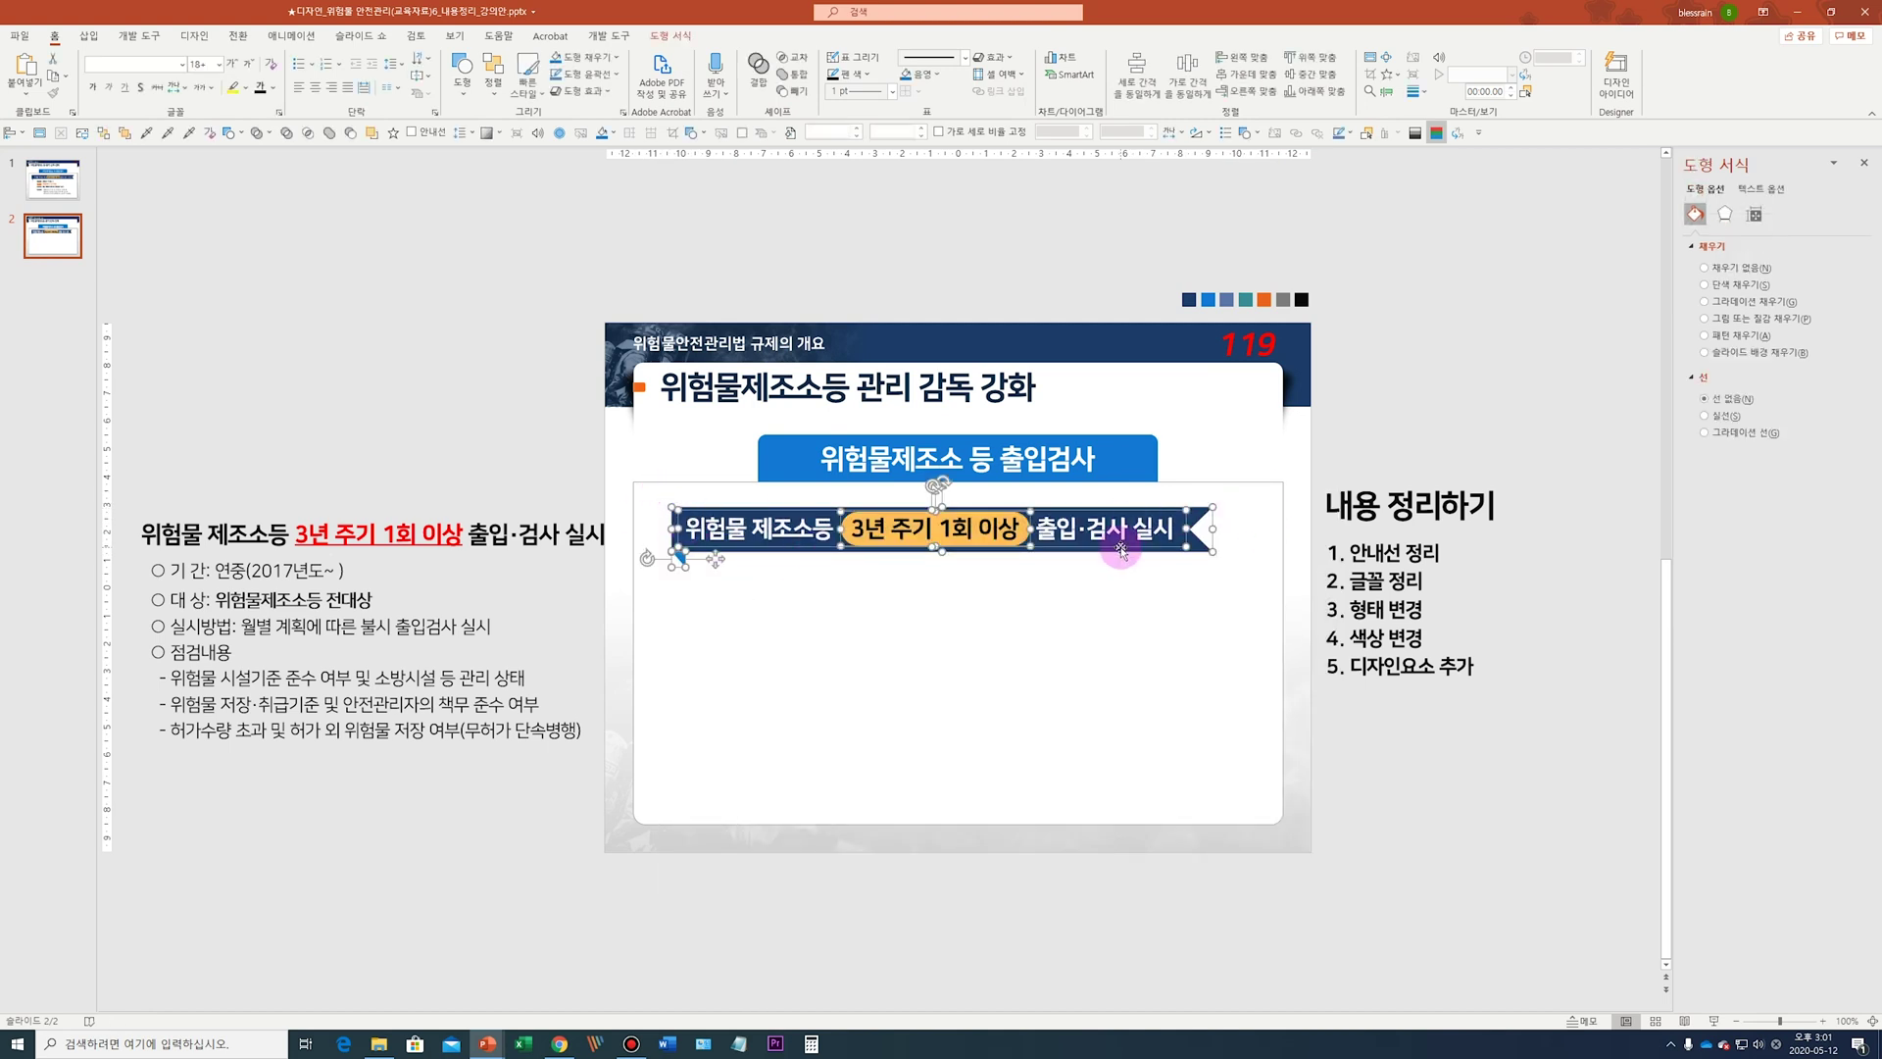
drag(1120, 551, 1120, 560)
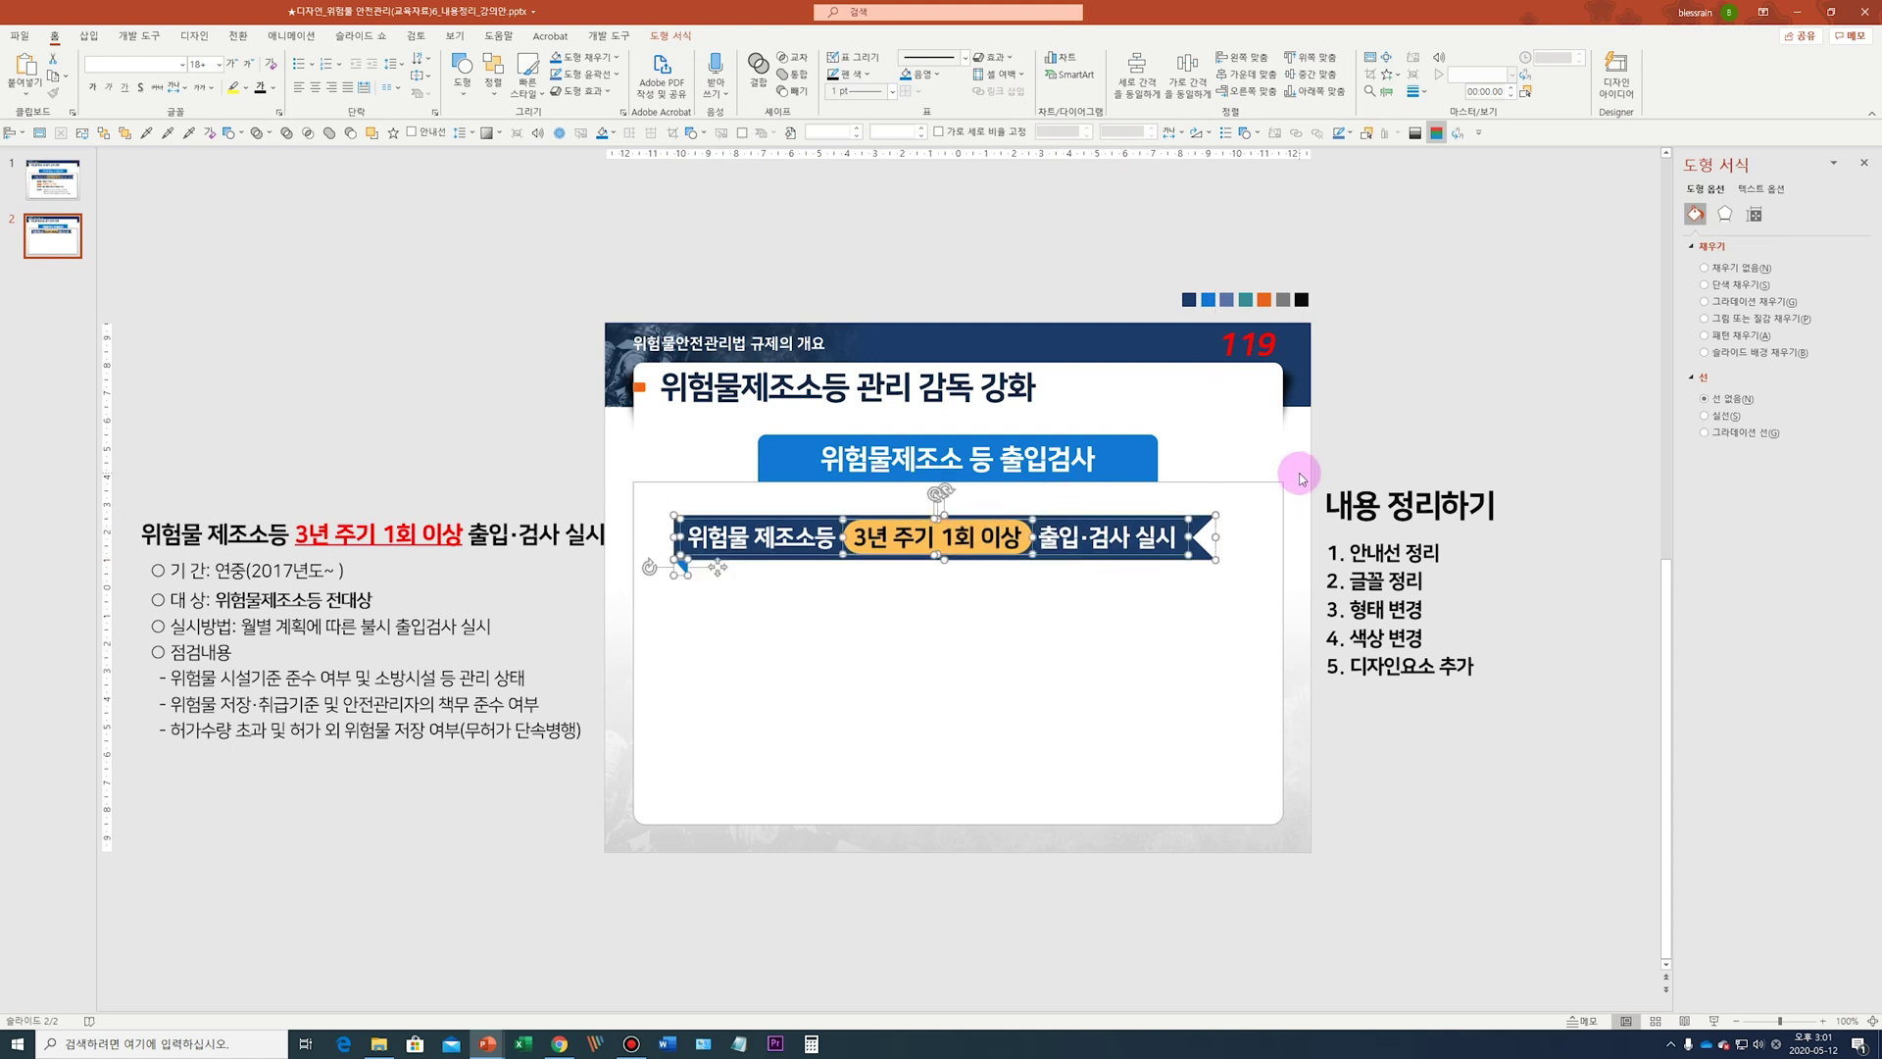
click(1286, 475)
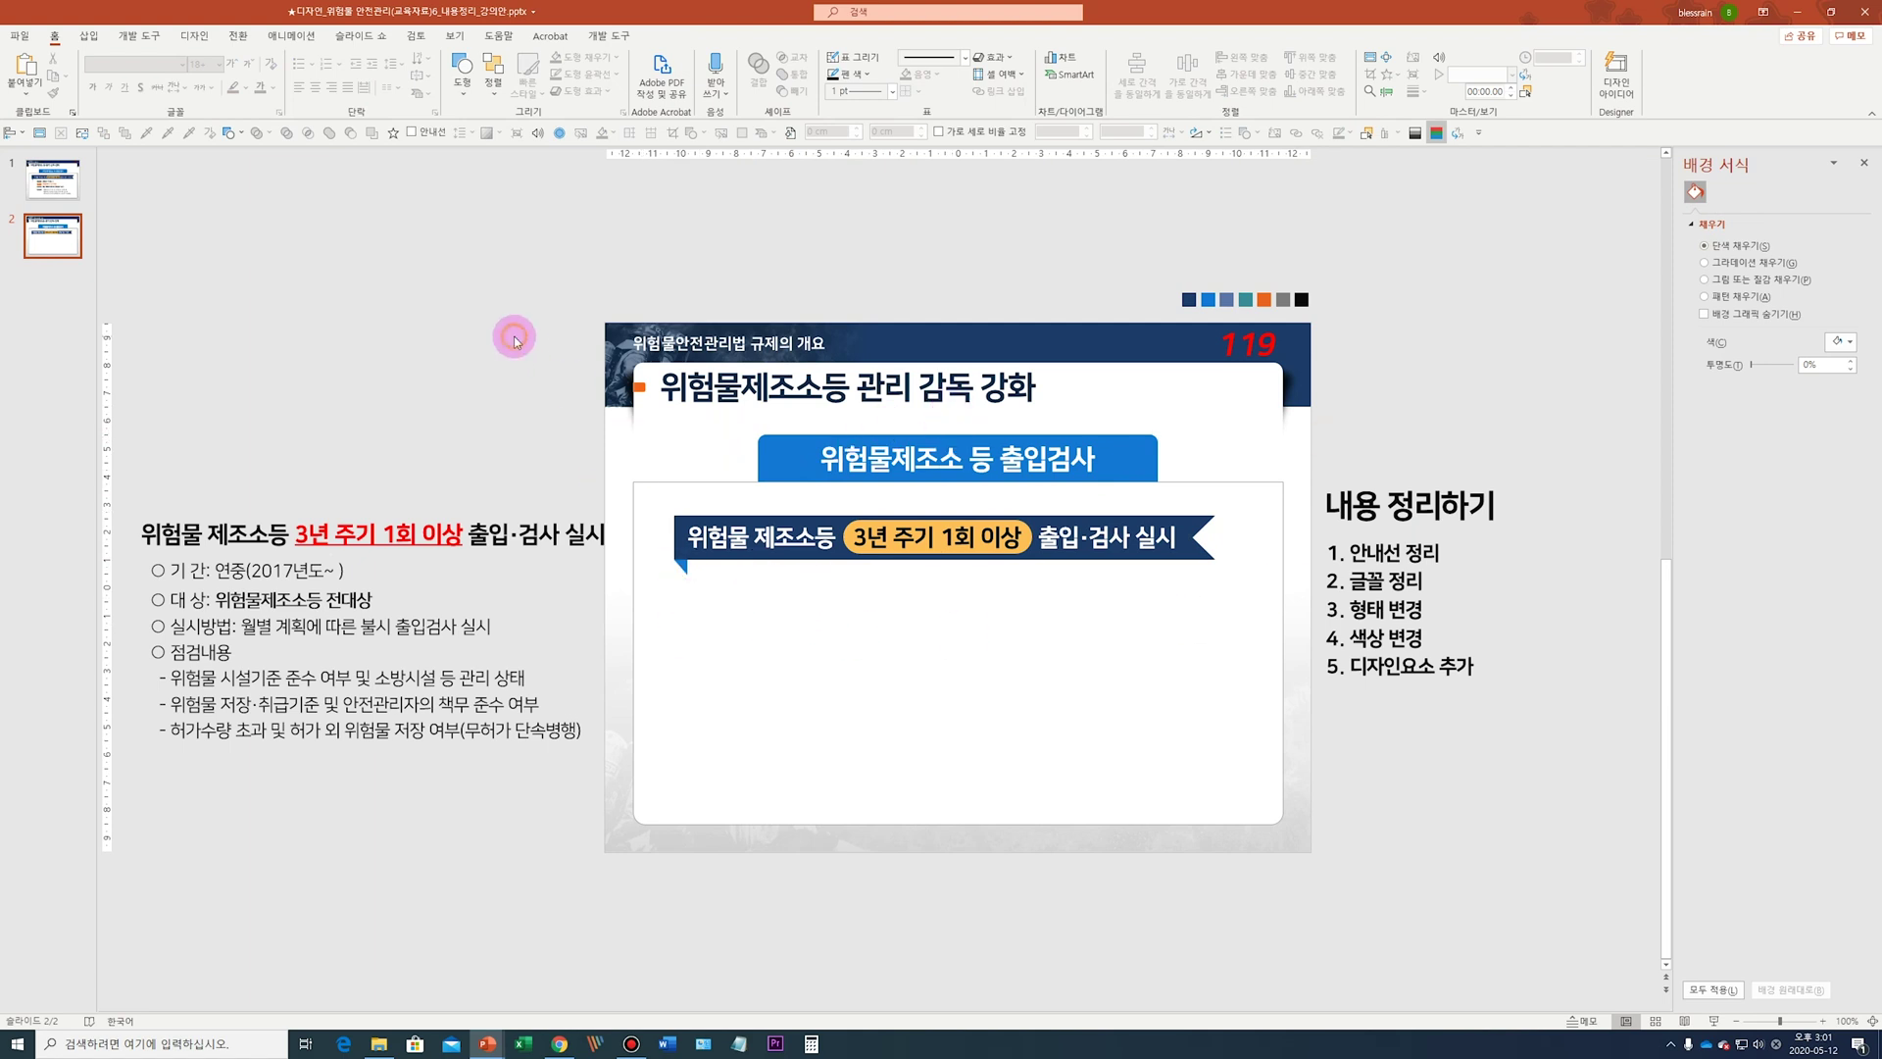
Draw an outline-free rounded rectangle of about 2.8 × 1 cm below the banner's left end, modeled on slide 1's item labels
scroll(513, 338, up, 1)
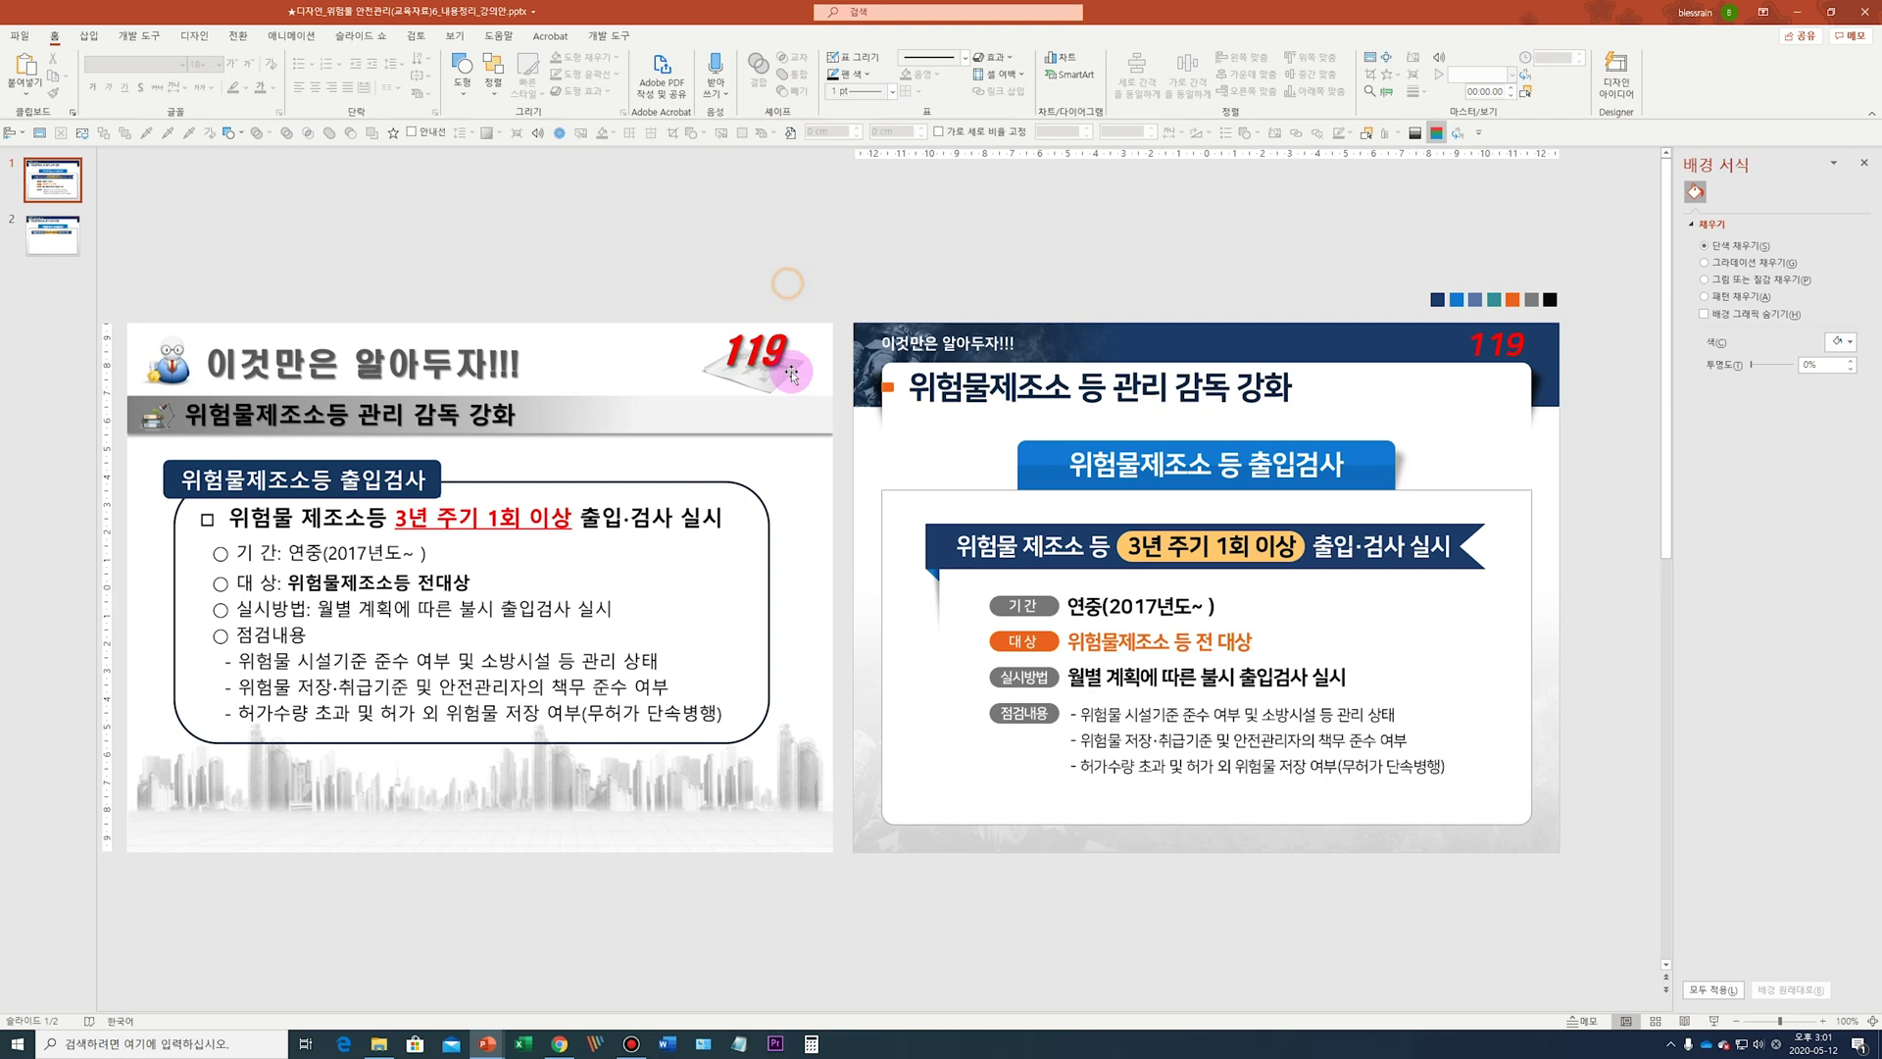
scroll(790, 372, down, 1)
click(194, 577)
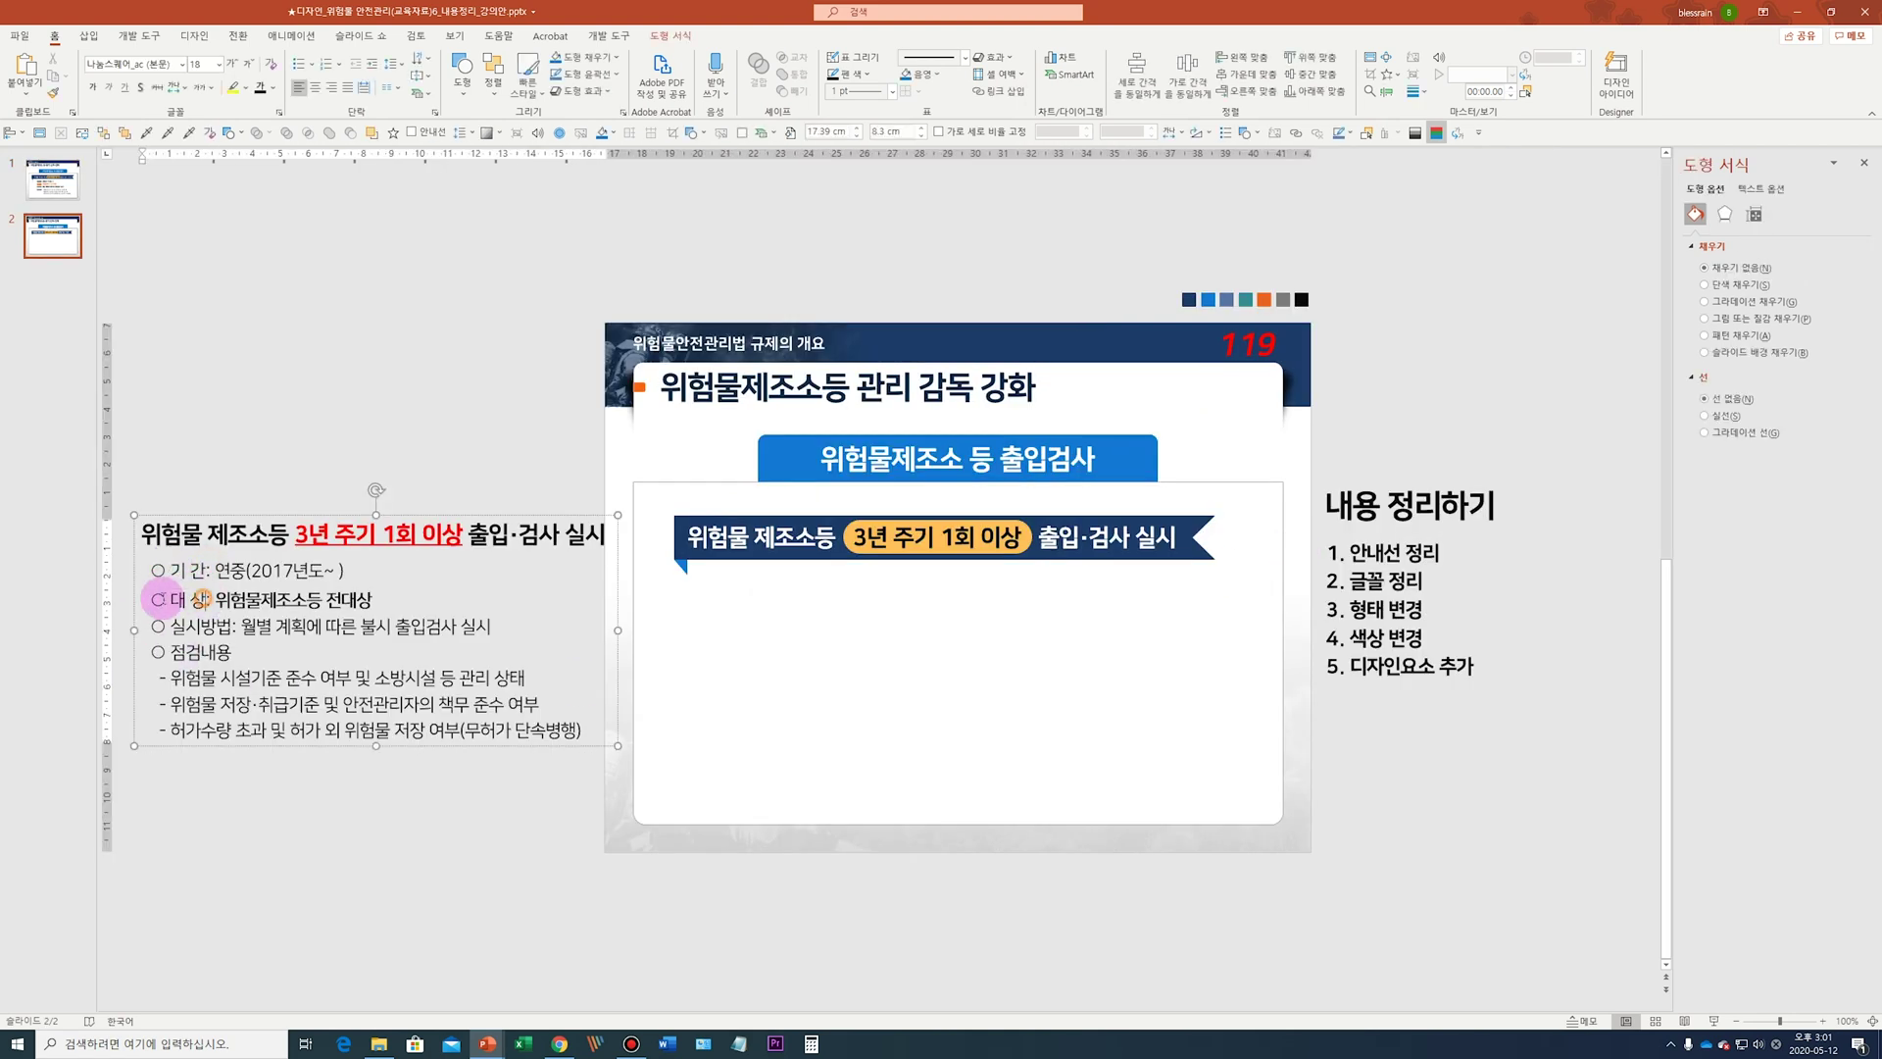
double_click(201, 652)
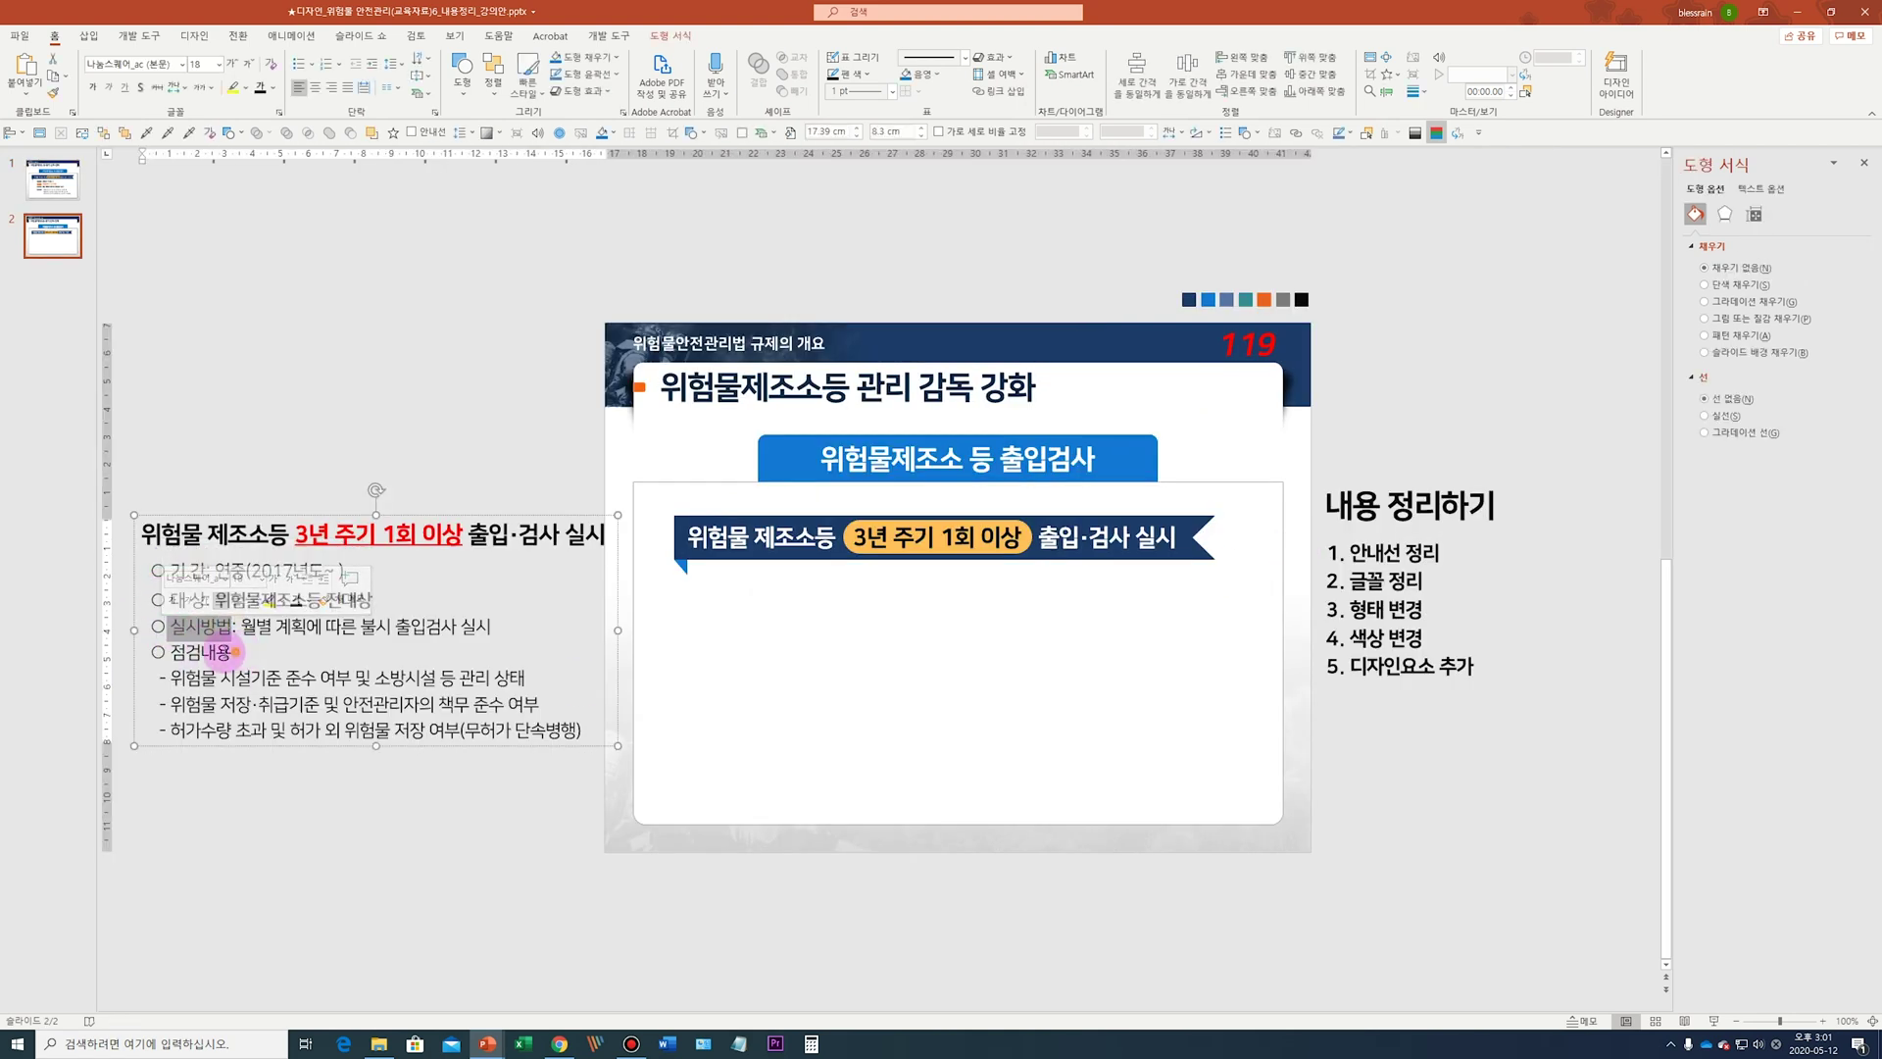
click(398, 376)
click(461, 74)
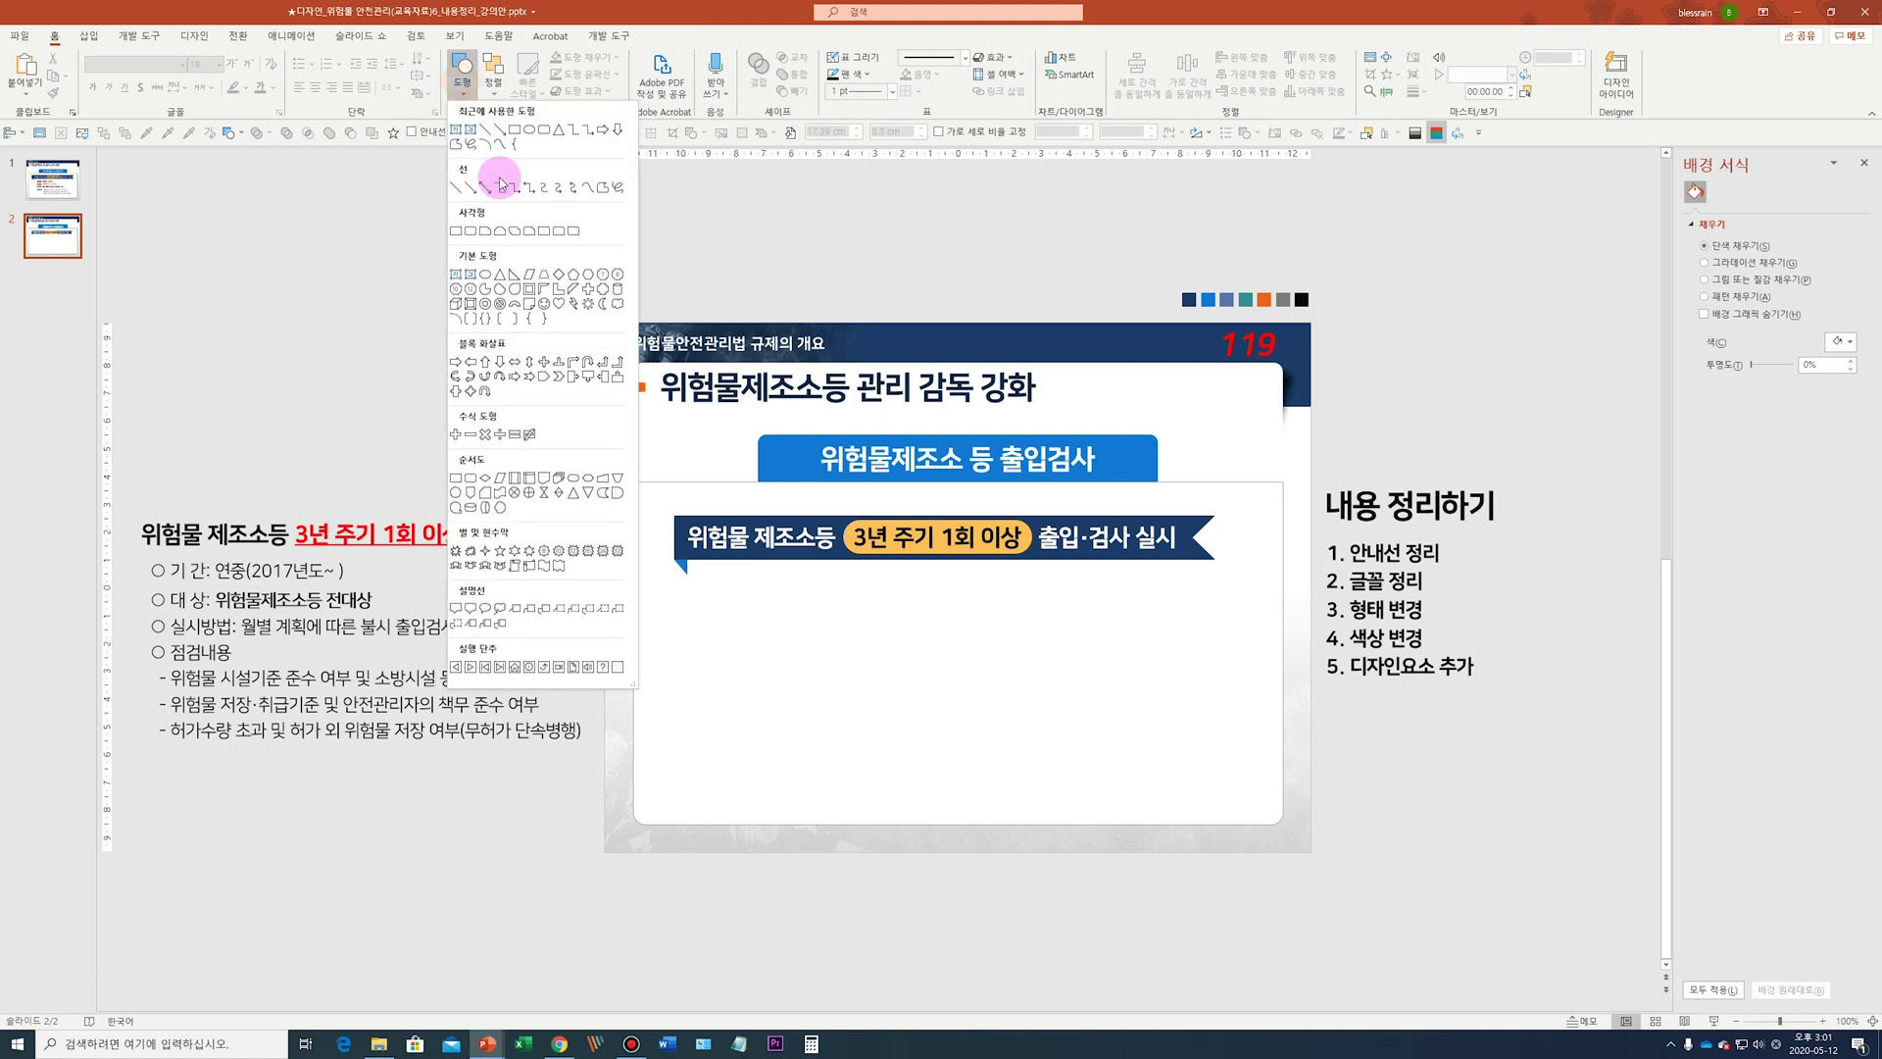
click(543, 131)
drag(713, 594, 794, 621)
click(1741, 452)
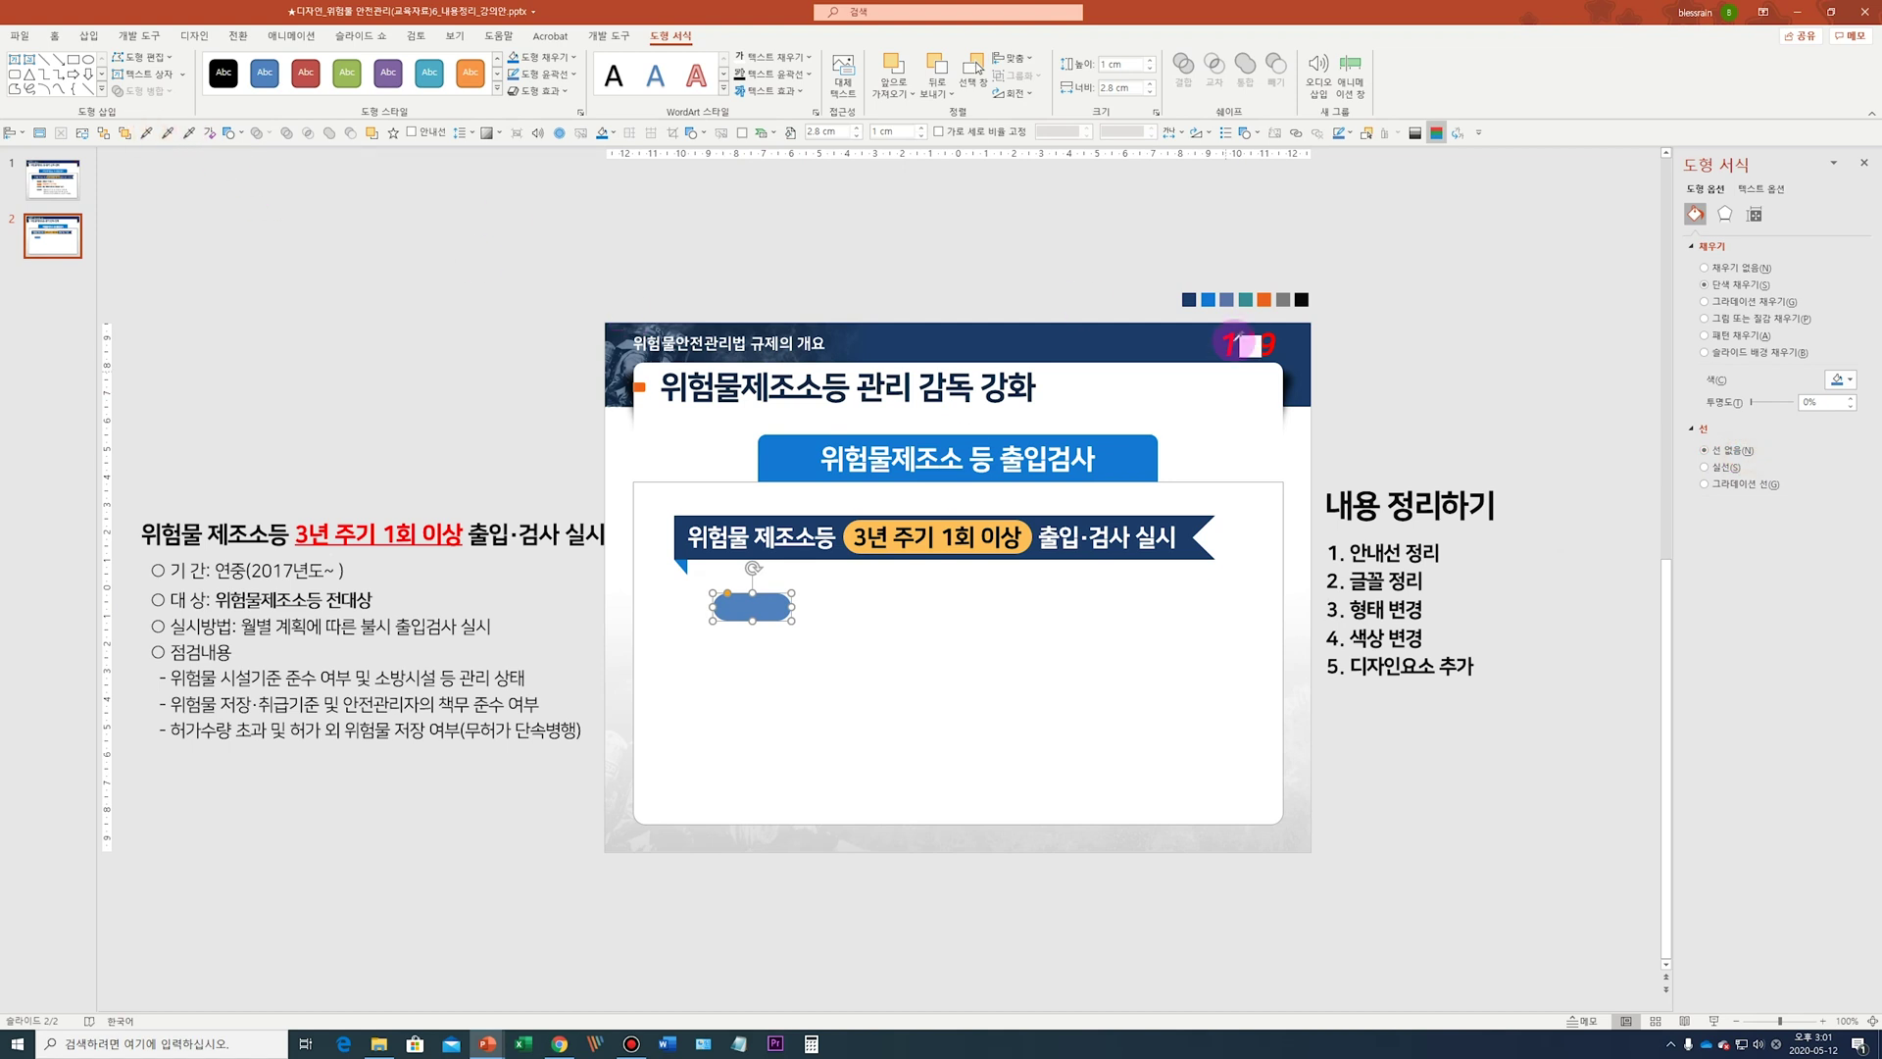
Fill the label shape below the banner with the palette's gray and reduce its height to about 0.8 cm
click(1283, 299)
drag(754, 619, 771, 592)
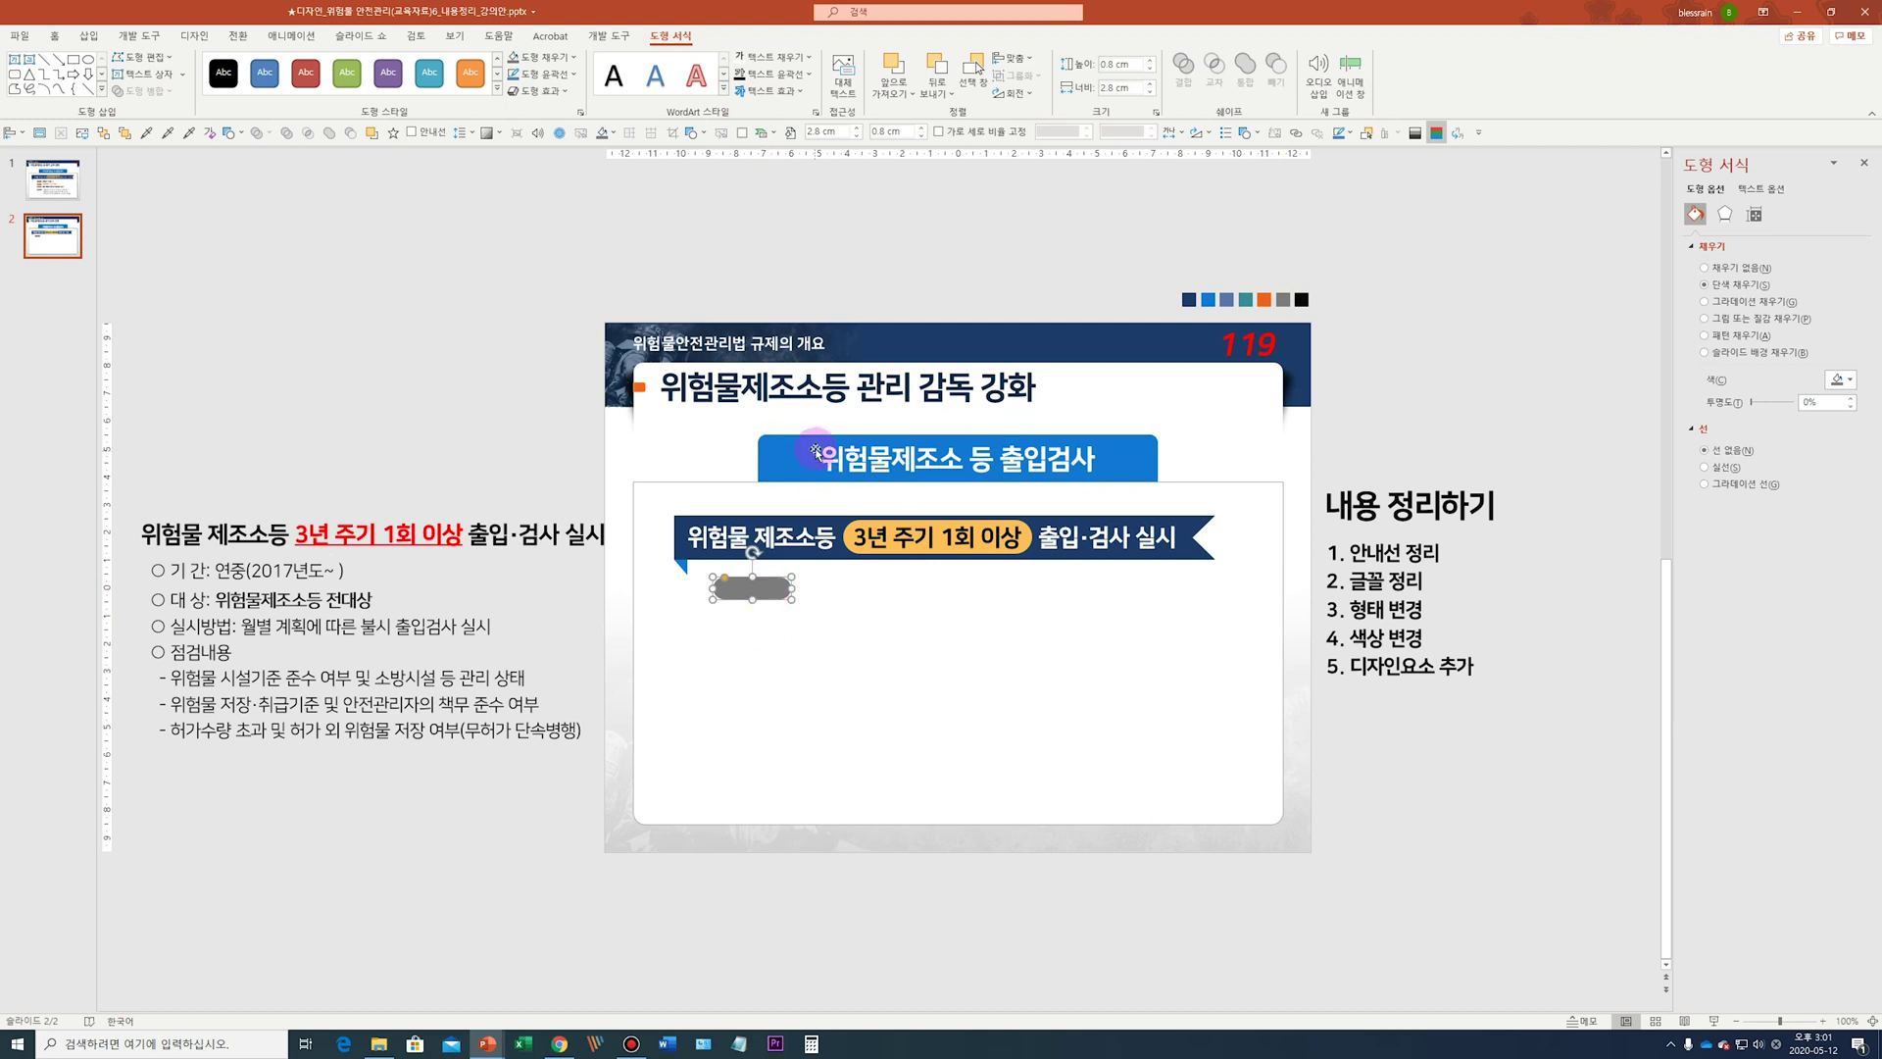
Duplicate the gray label into a column of four and place a copy of the source text "기 간" on the first label
drag(776, 591, 775, 683)
click(168, 568)
drag(169, 568, 209, 569)
key(ctrl+c)
click(477, 461)
key(ctrl+v)
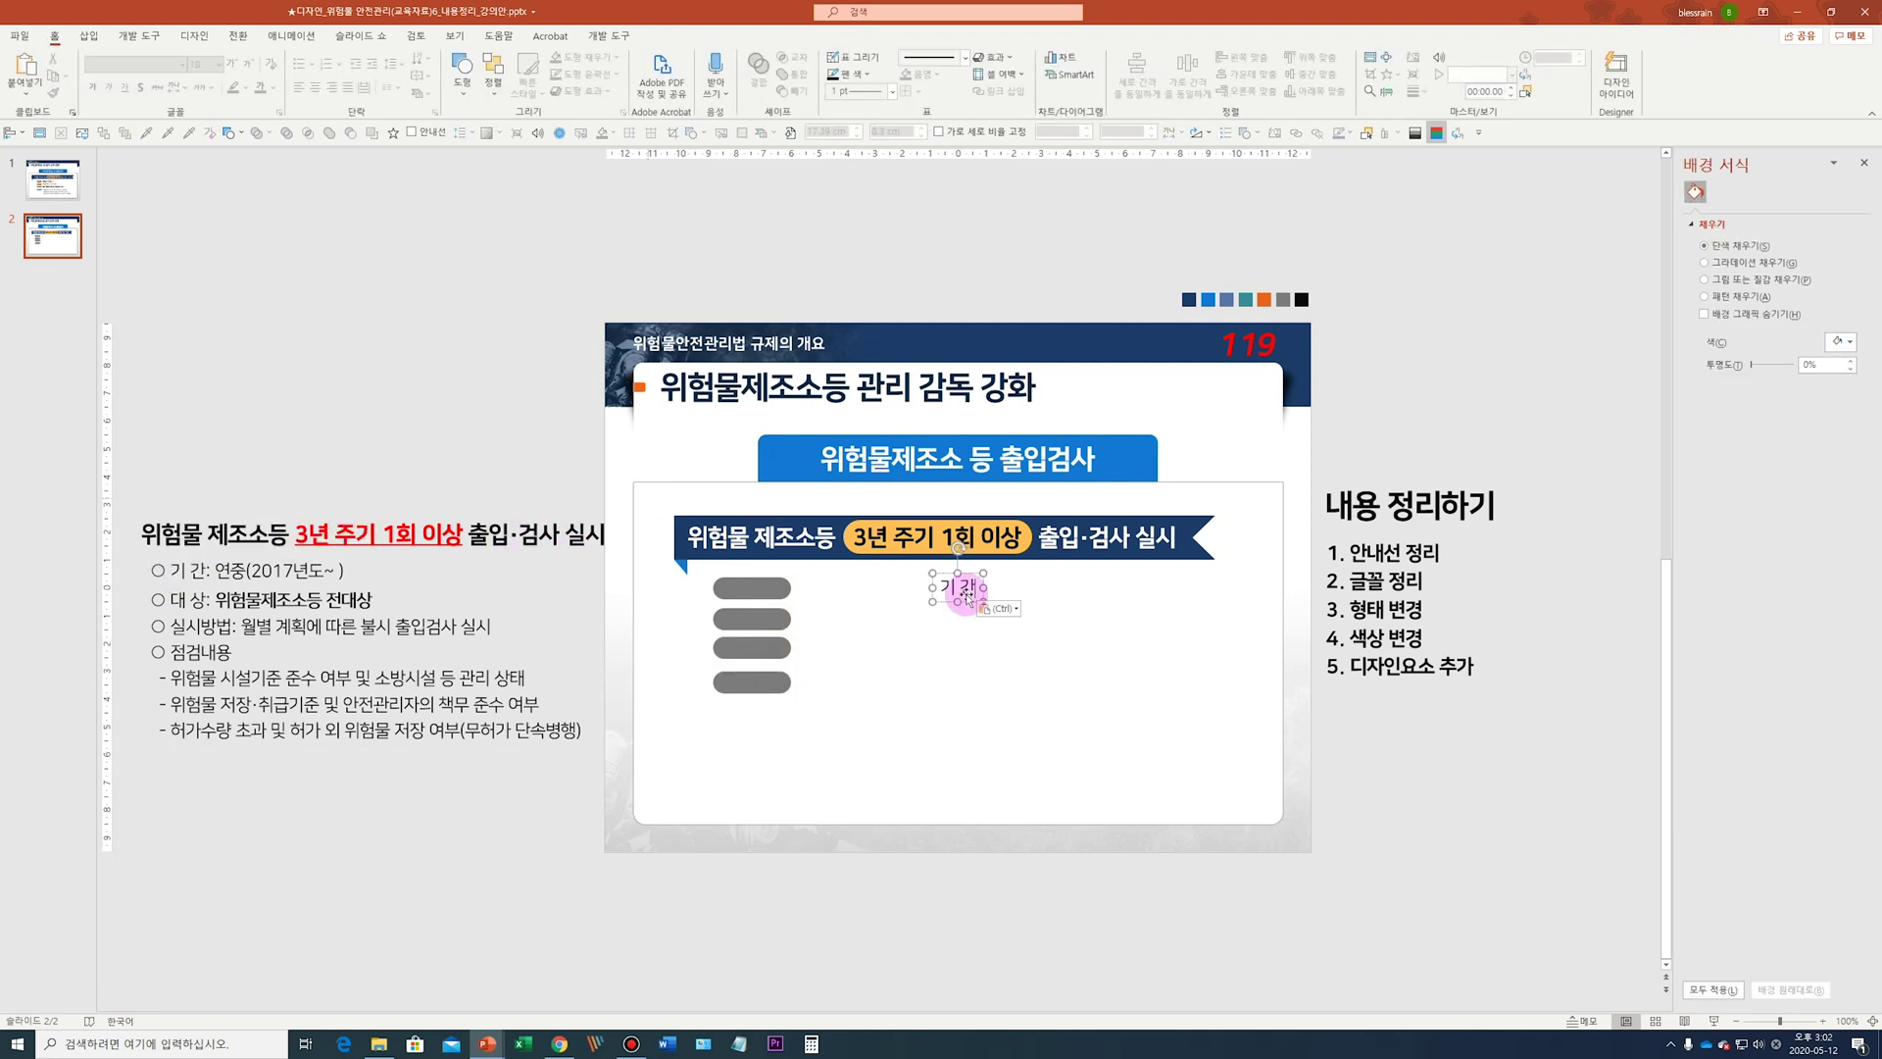
drag(965, 595, 760, 588)
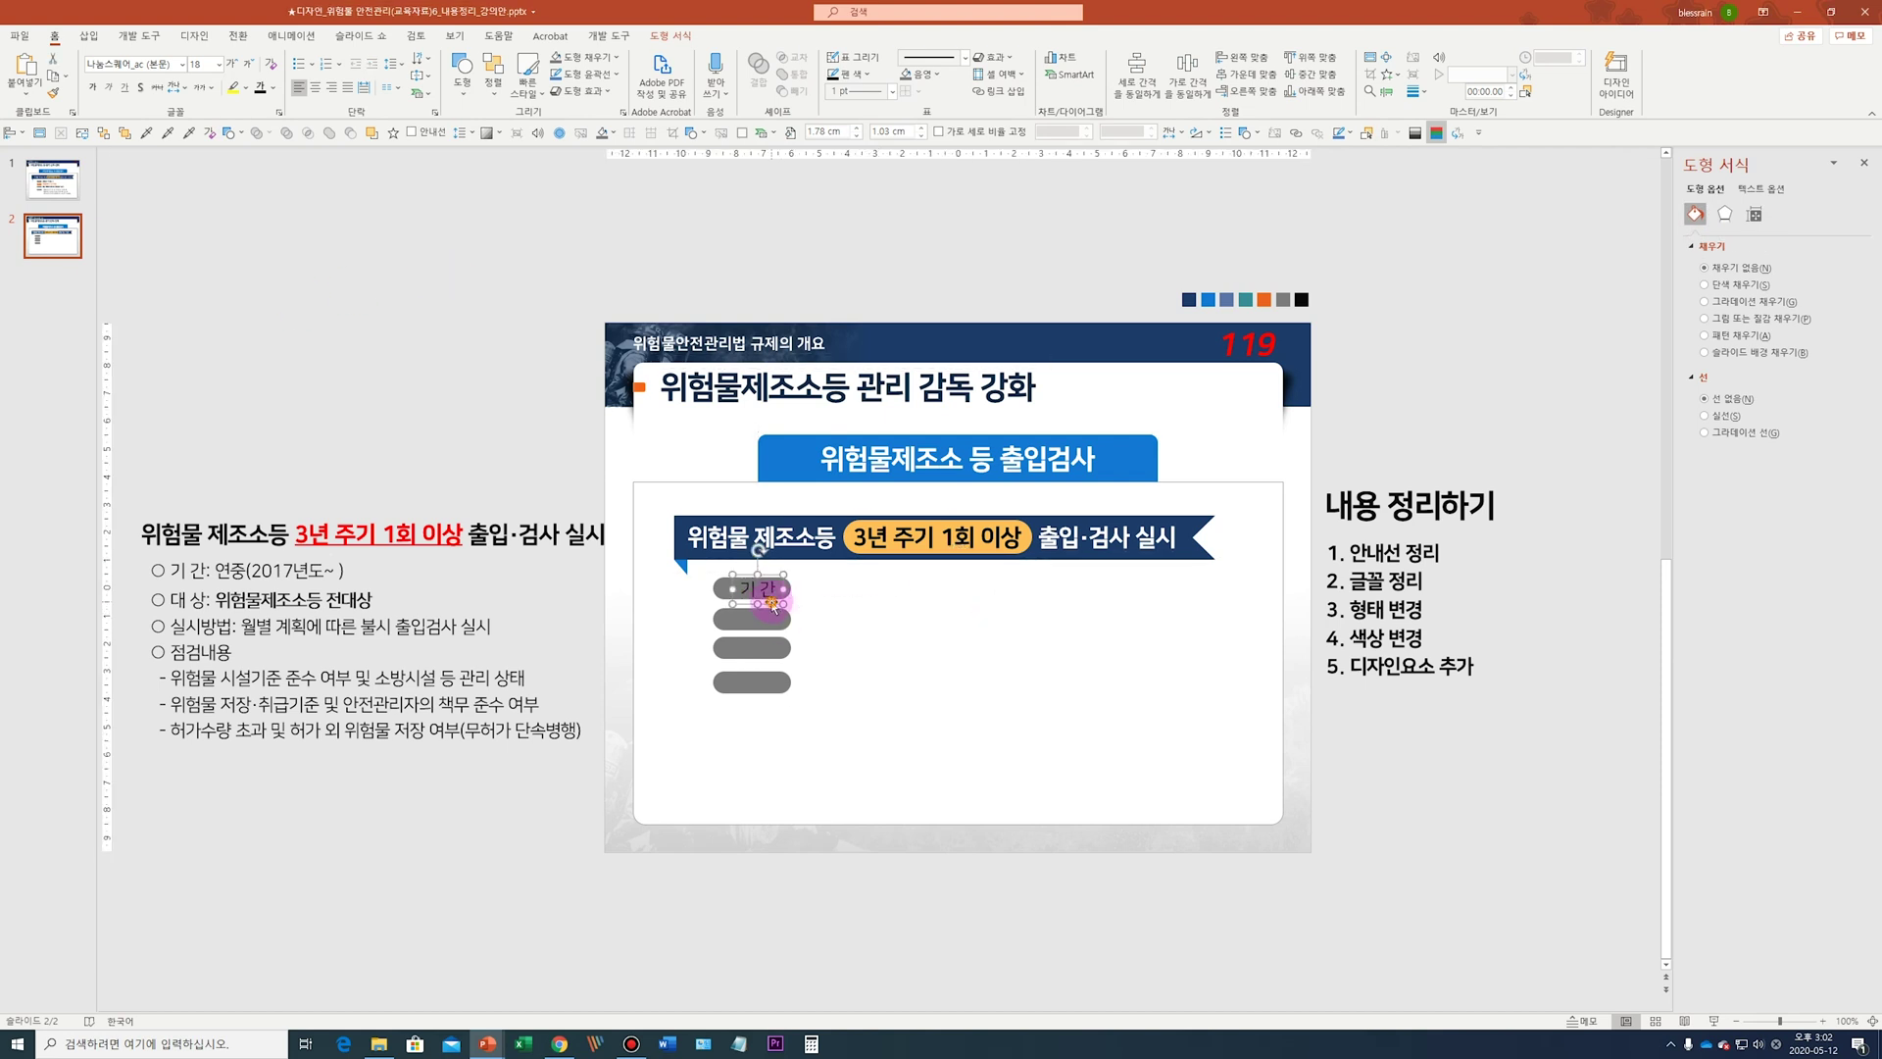
Format the "기 간" text as 14 pt, centered and white, keeping it positioned over the first gray label
click(250, 67)
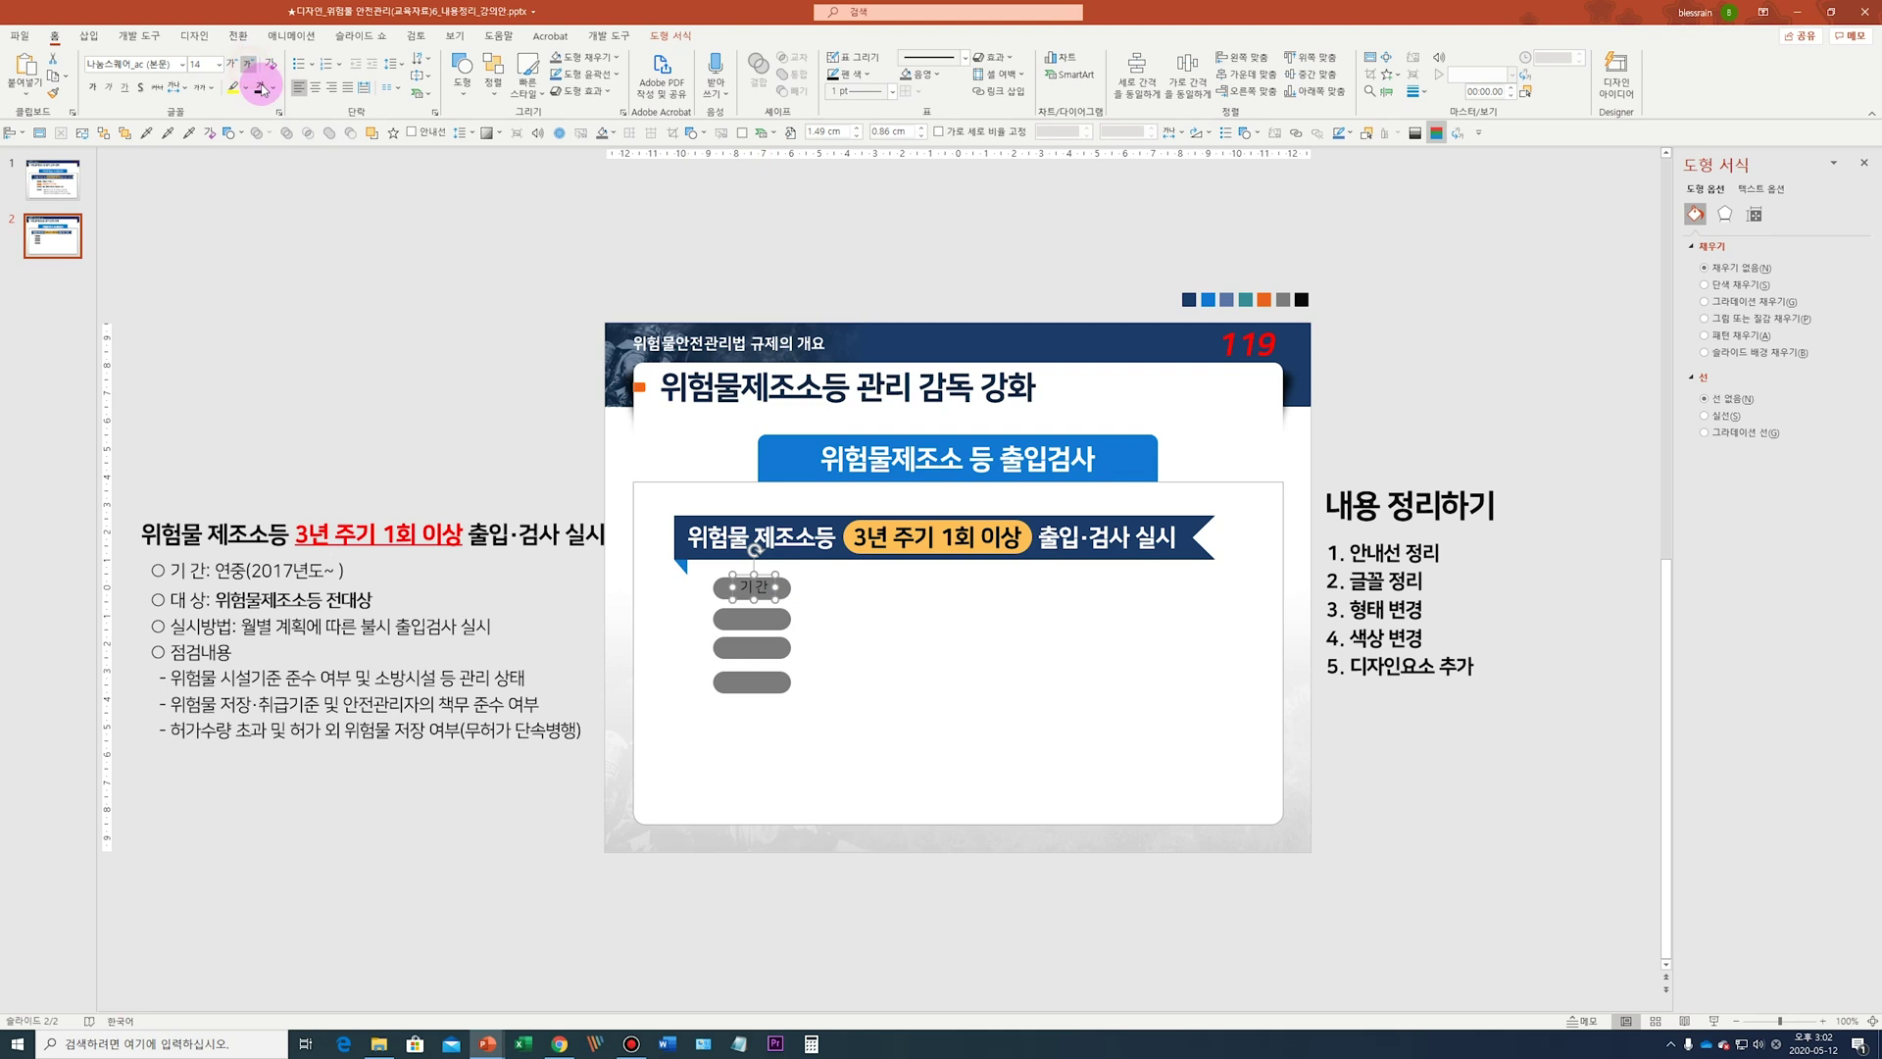
click(315, 88)
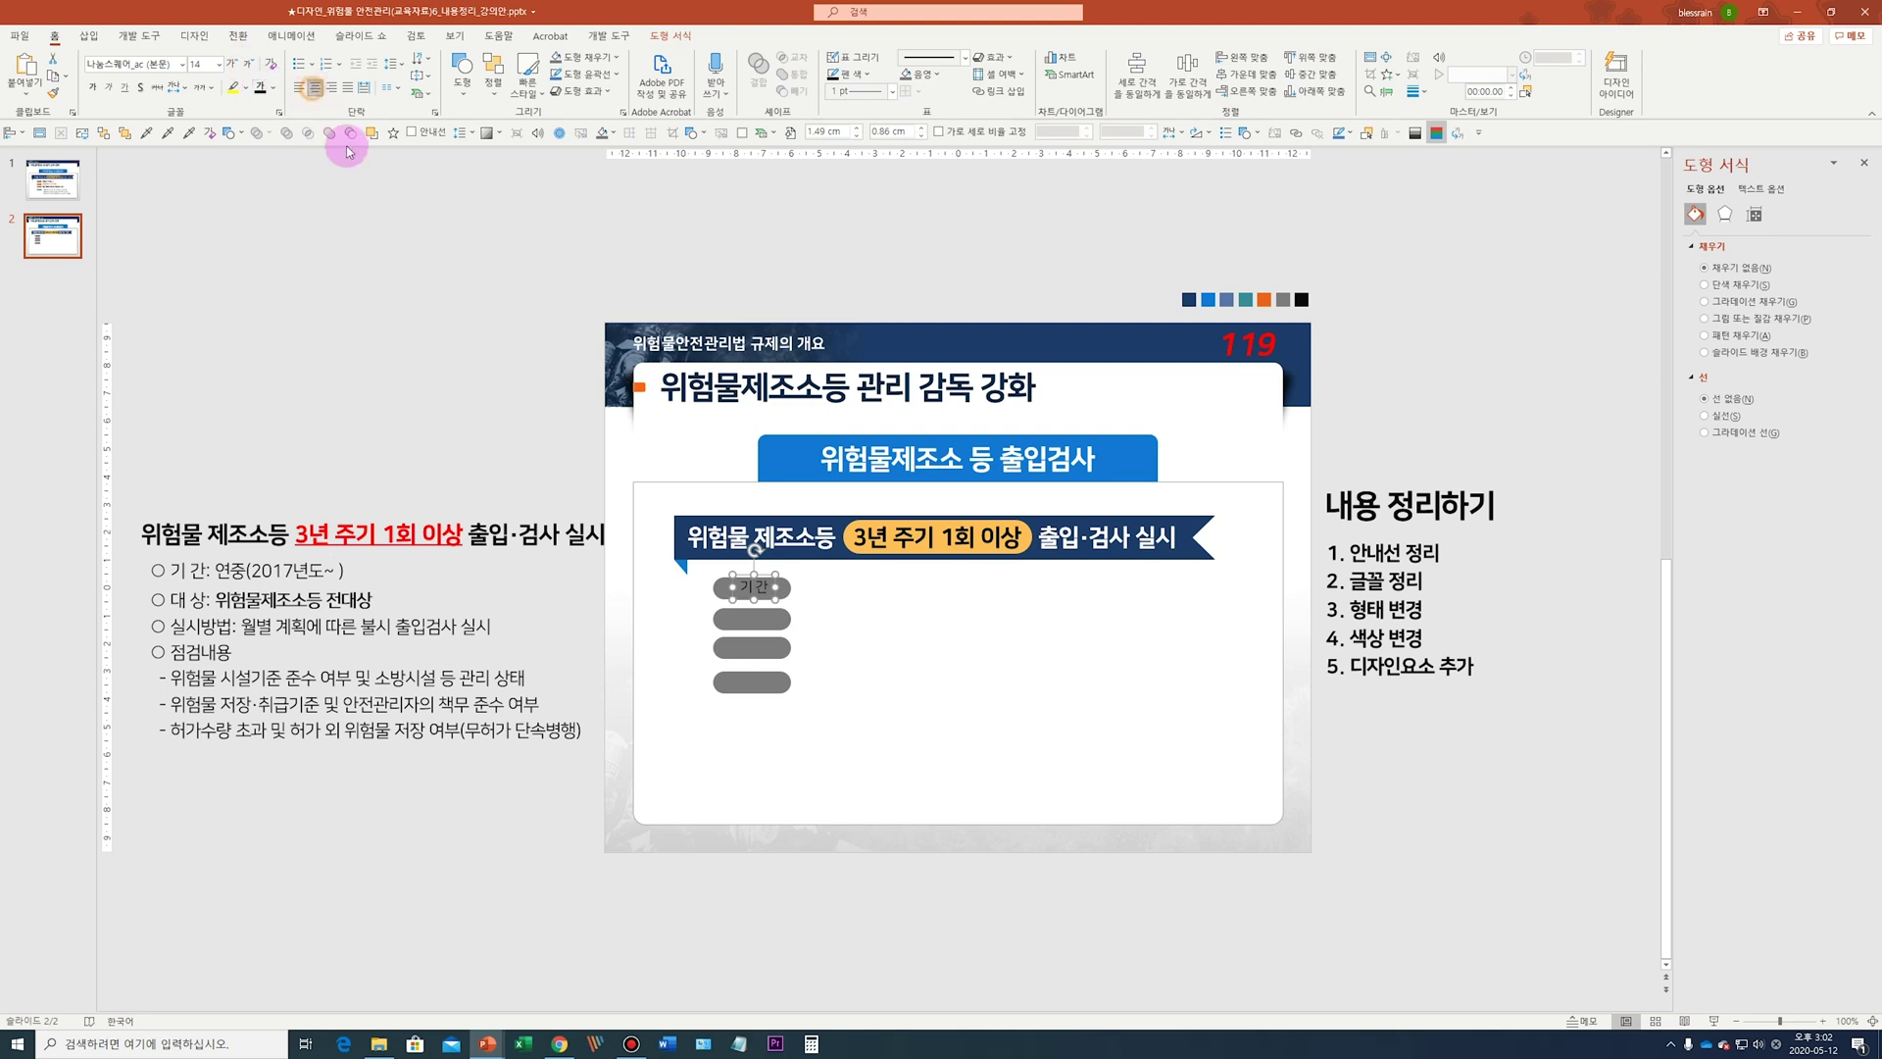
click(275, 95)
click(260, 123)
drag(767, 607, 762, 602)
Set the inner margins of the "기 간" text box to 0
scroll(784, 600, up, 5)
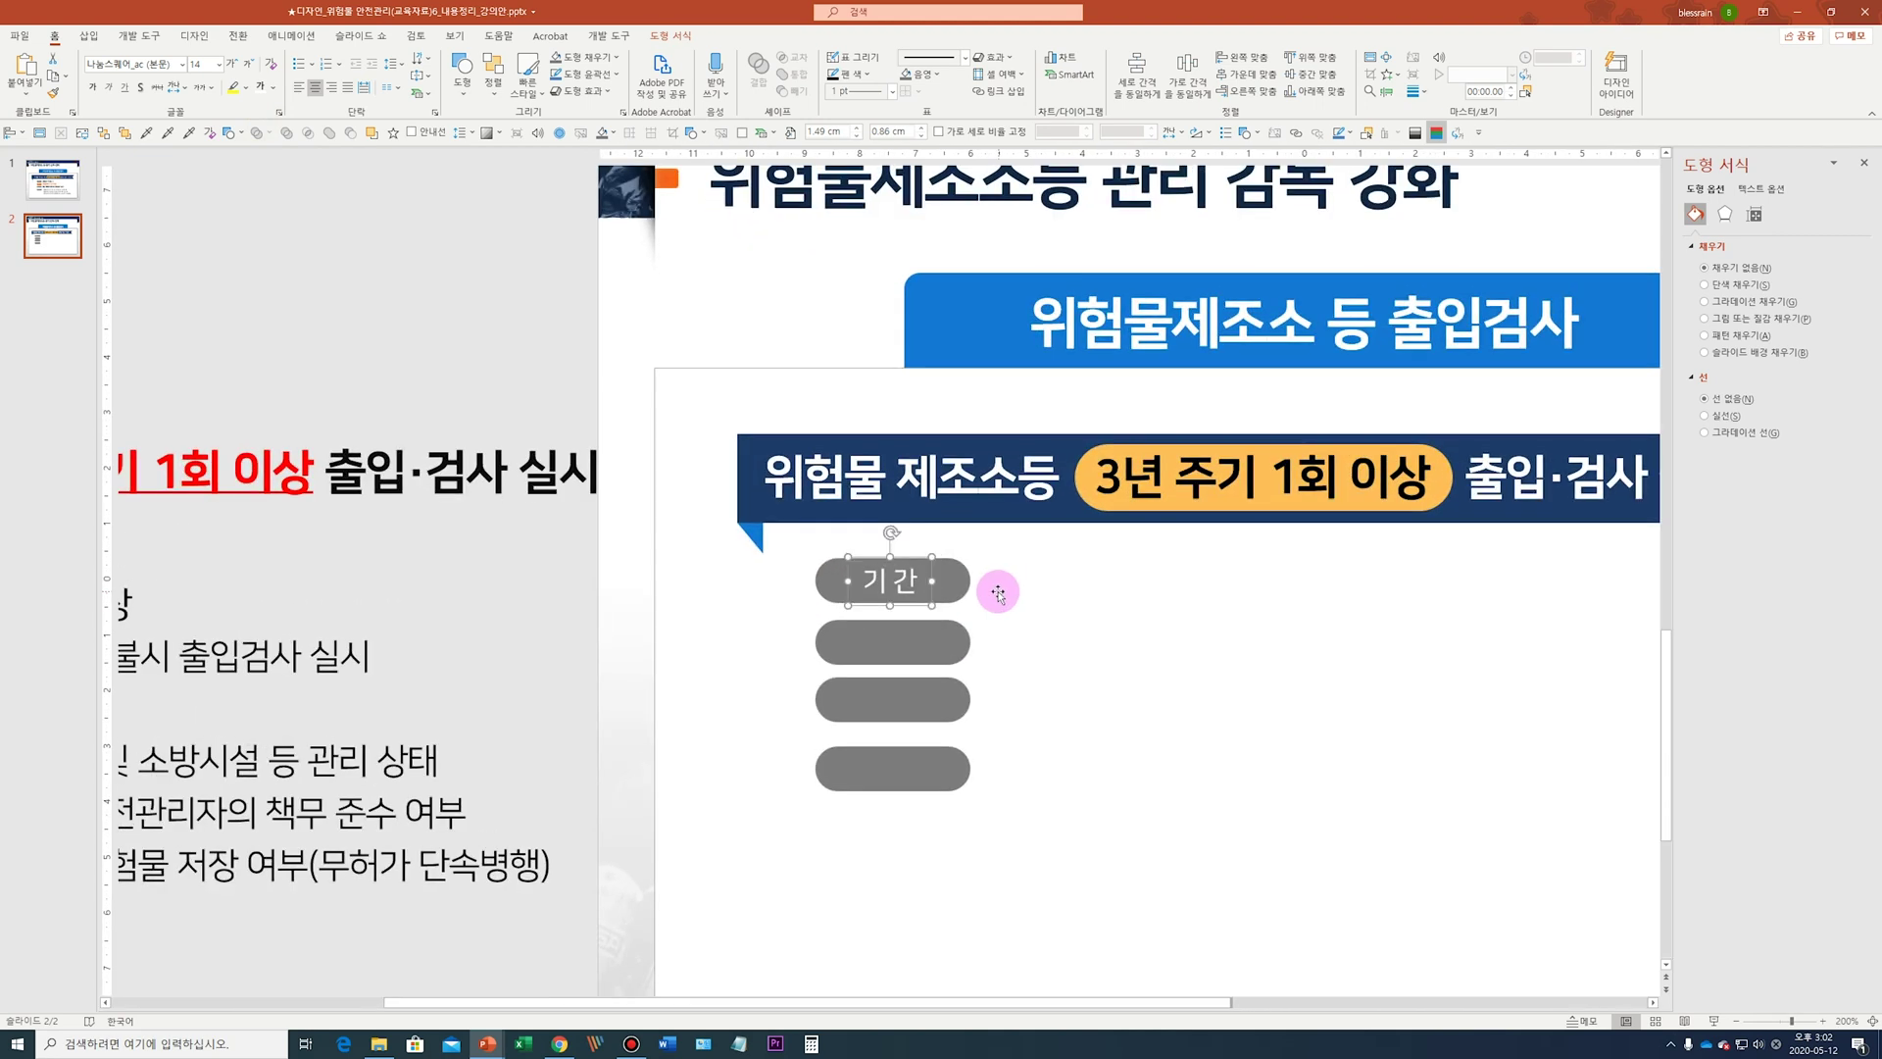
click(1755, 214)
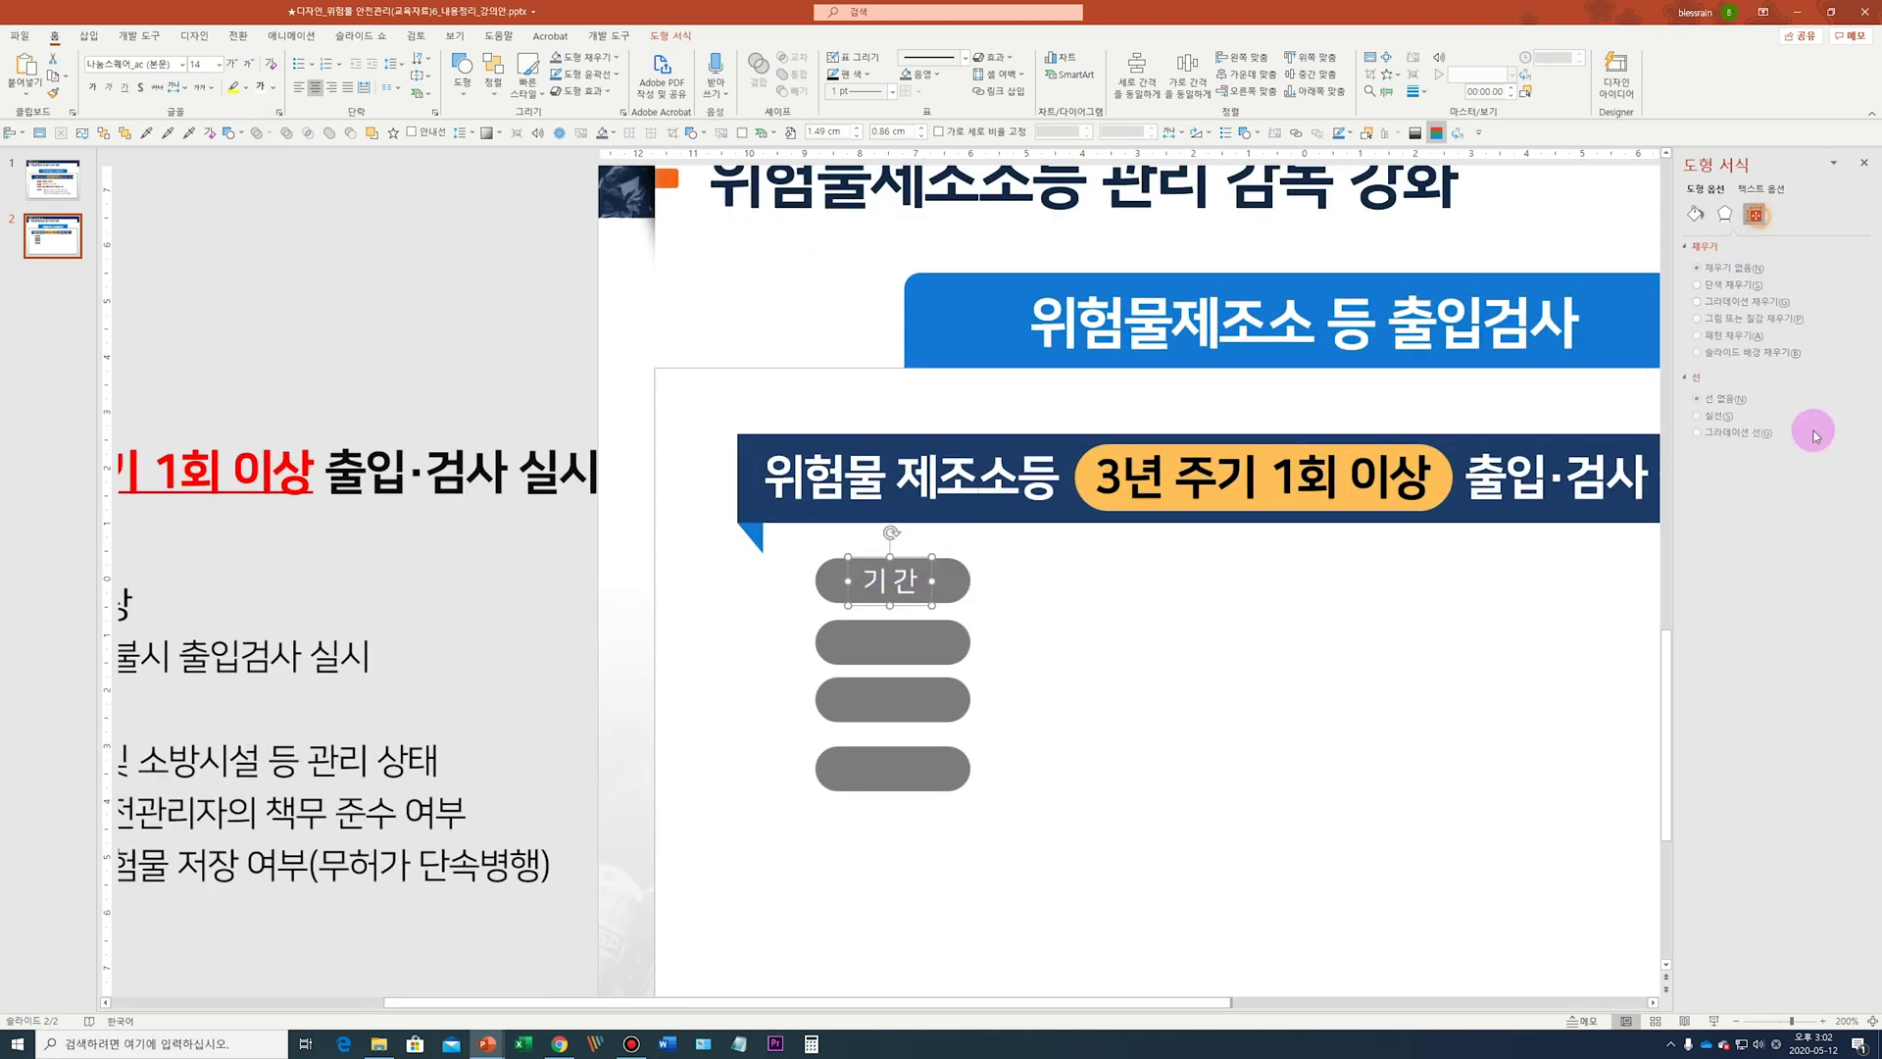
text(0)
key(Tab)
Center the "기 간" text horizontally on its gray label and group the two objects
click(954, 579)
shift+click(879, 580)
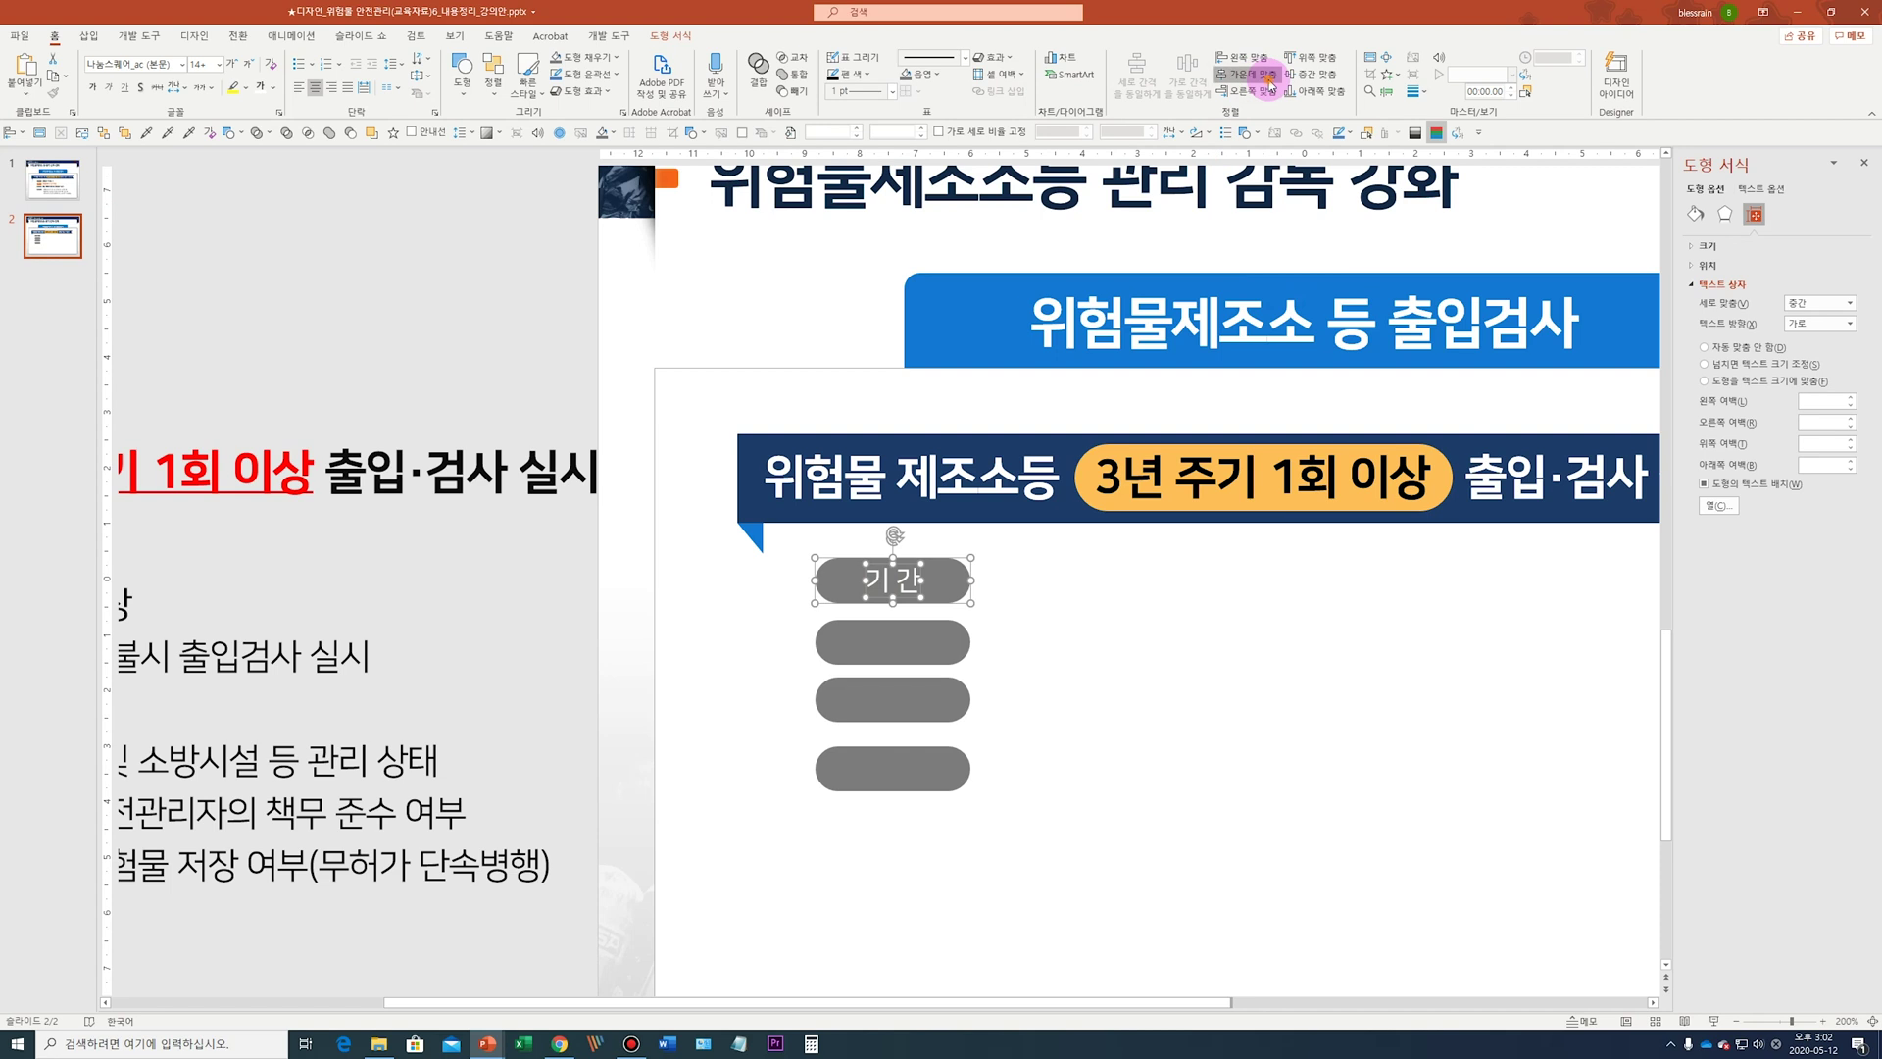
scroll(821, 655, down, 9)
key(ctrl+g)
scroll(883, 667, down, 1)
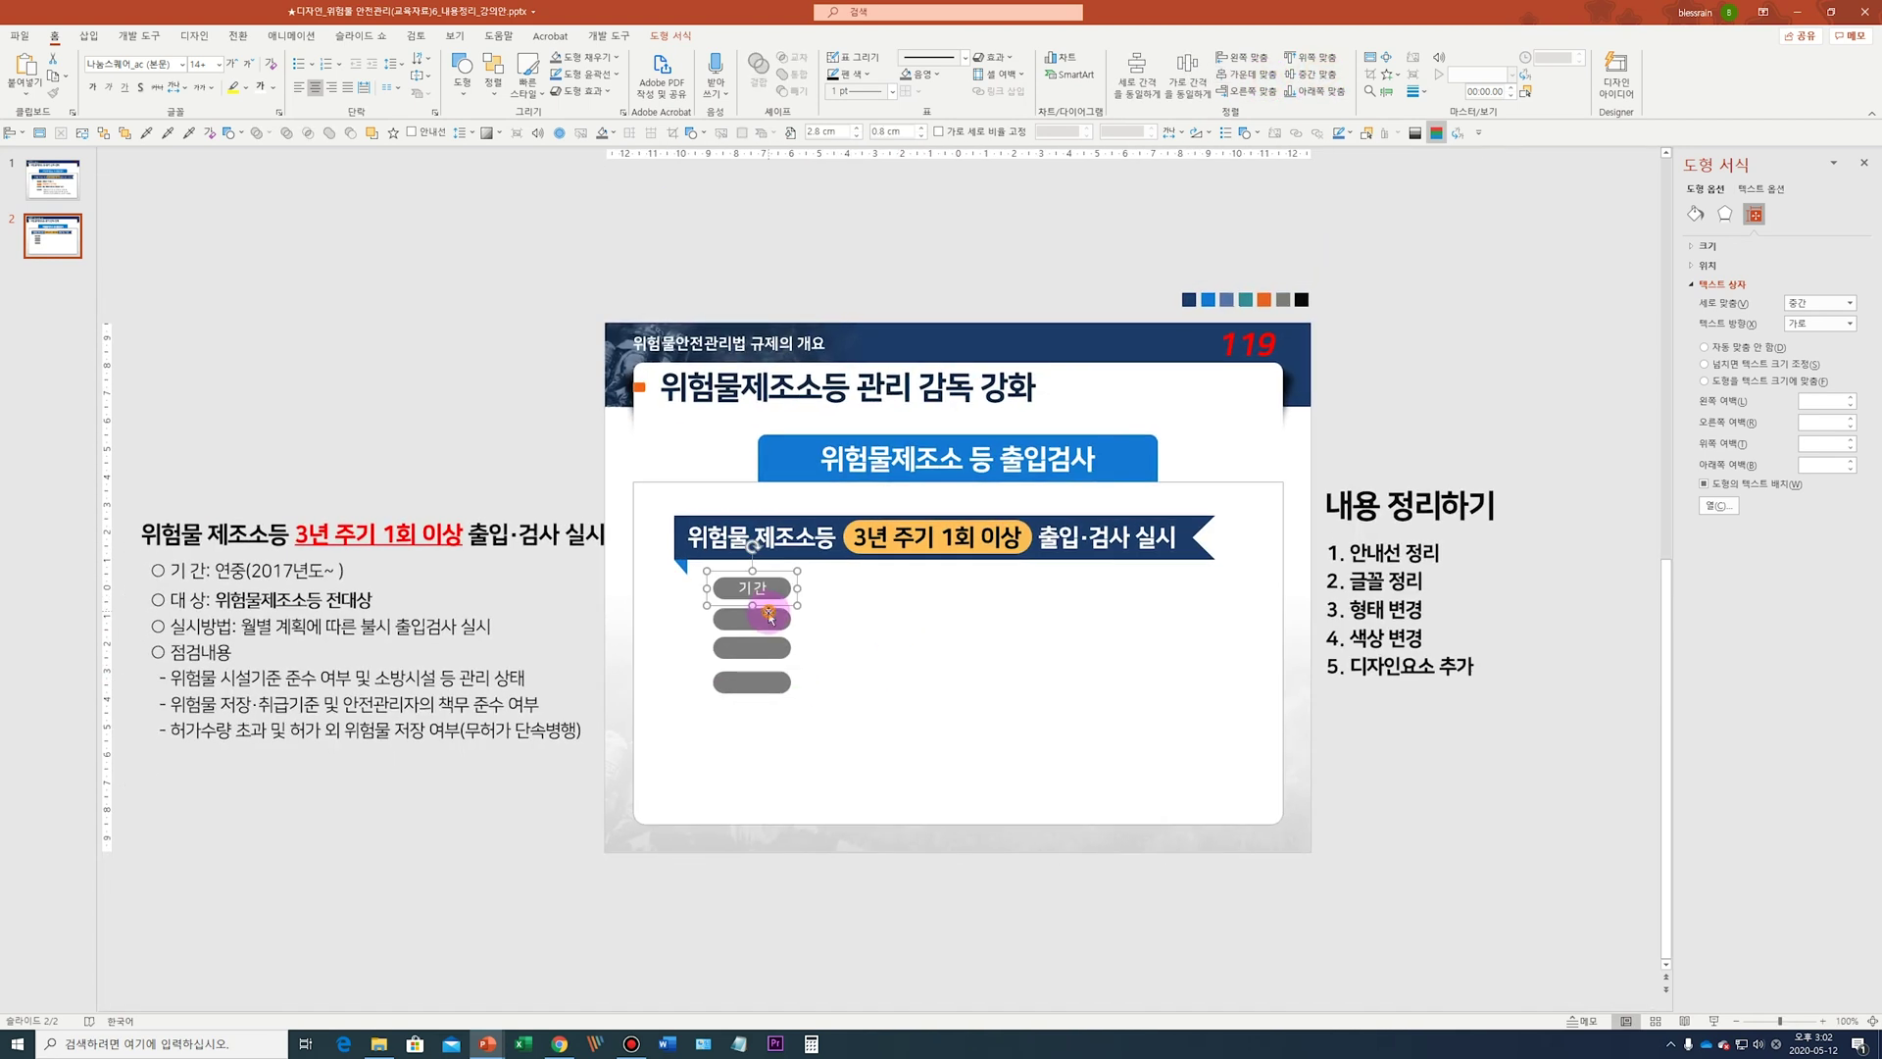
Delete the three empty gray labels below the "기 간" label
click(770, 616)
shift+click(769, 647)
shift+click(769, 684)
key(Delete)
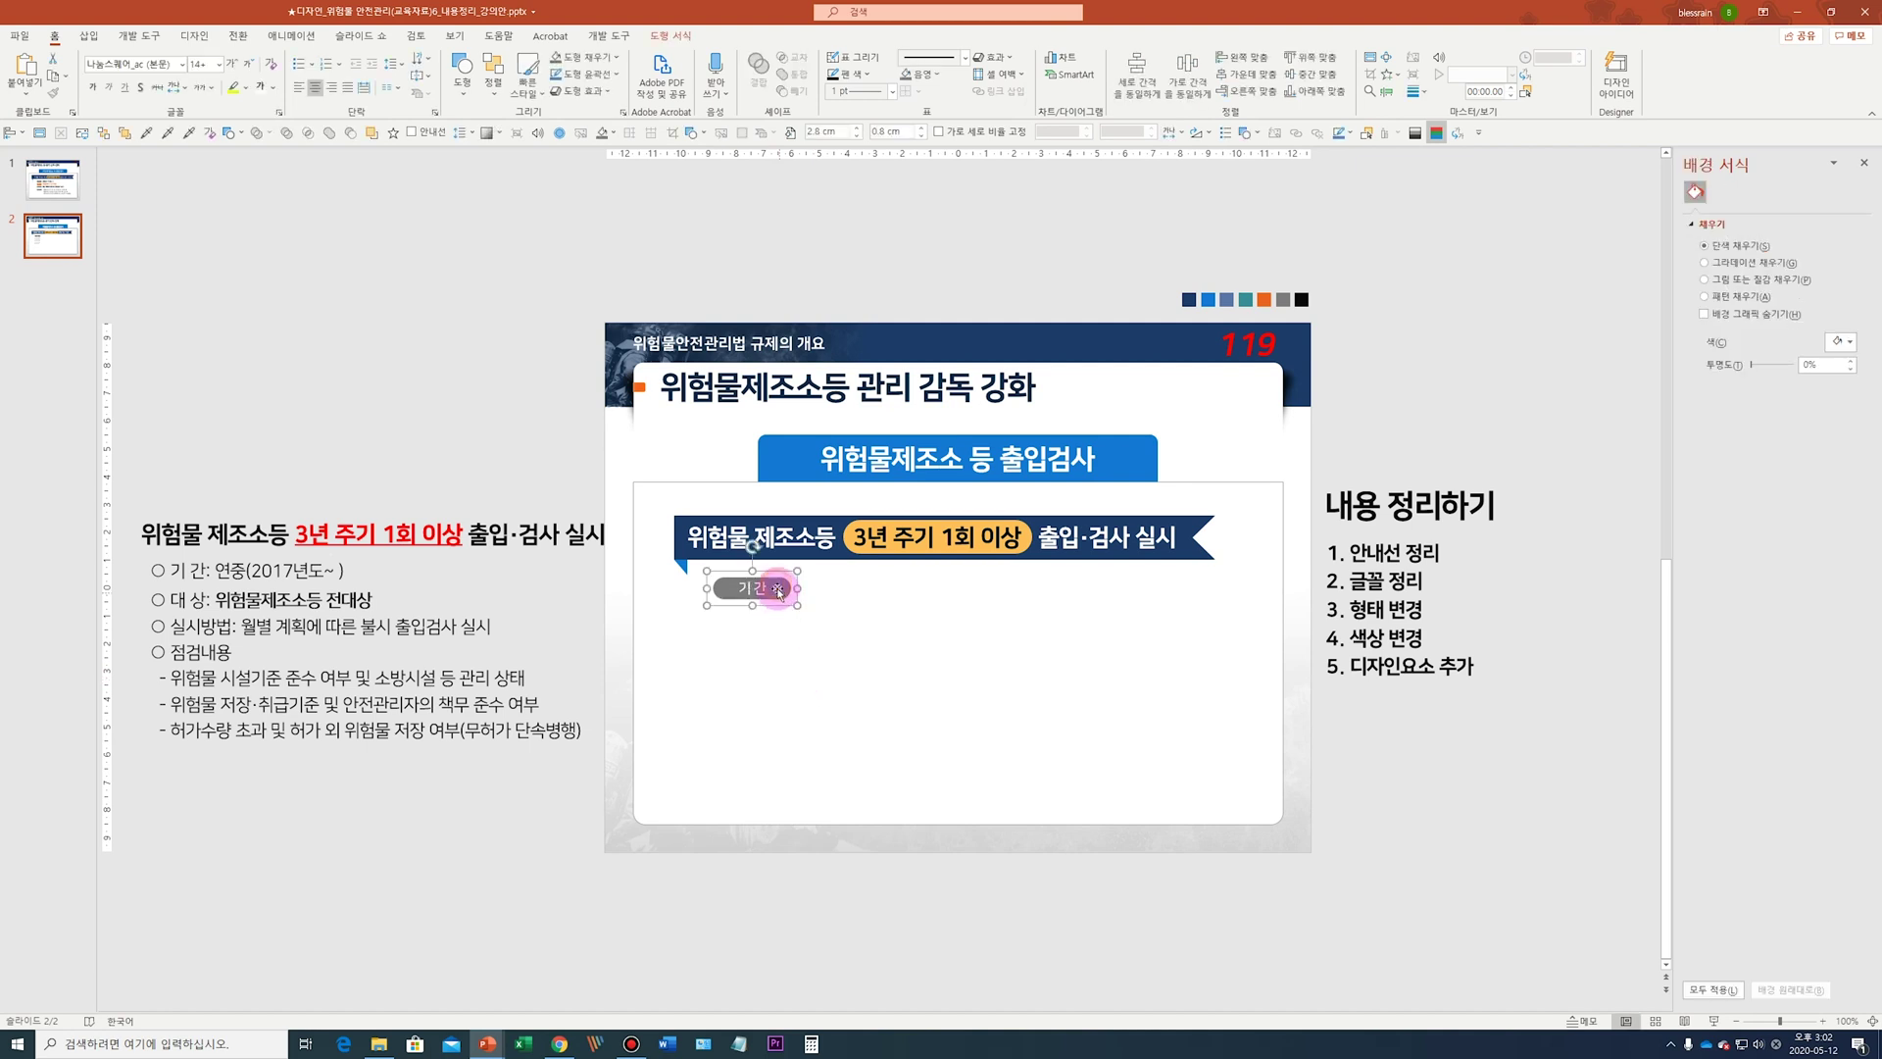
Copy the grouped "기 간" label downward to make a column of four and distribute the labels evenly in height
drag(774, 585, 792, 661)
drag(792, 656, 796, 691)
drag(872, 909, 676, 647)
drag(784, 688, 787, 701)
drag(823, 878, 676, 544)
click(1137, 68)
Replace the text of the second label with "대 상" and the third with "실시방법", copied from the source text
click(193, 598)
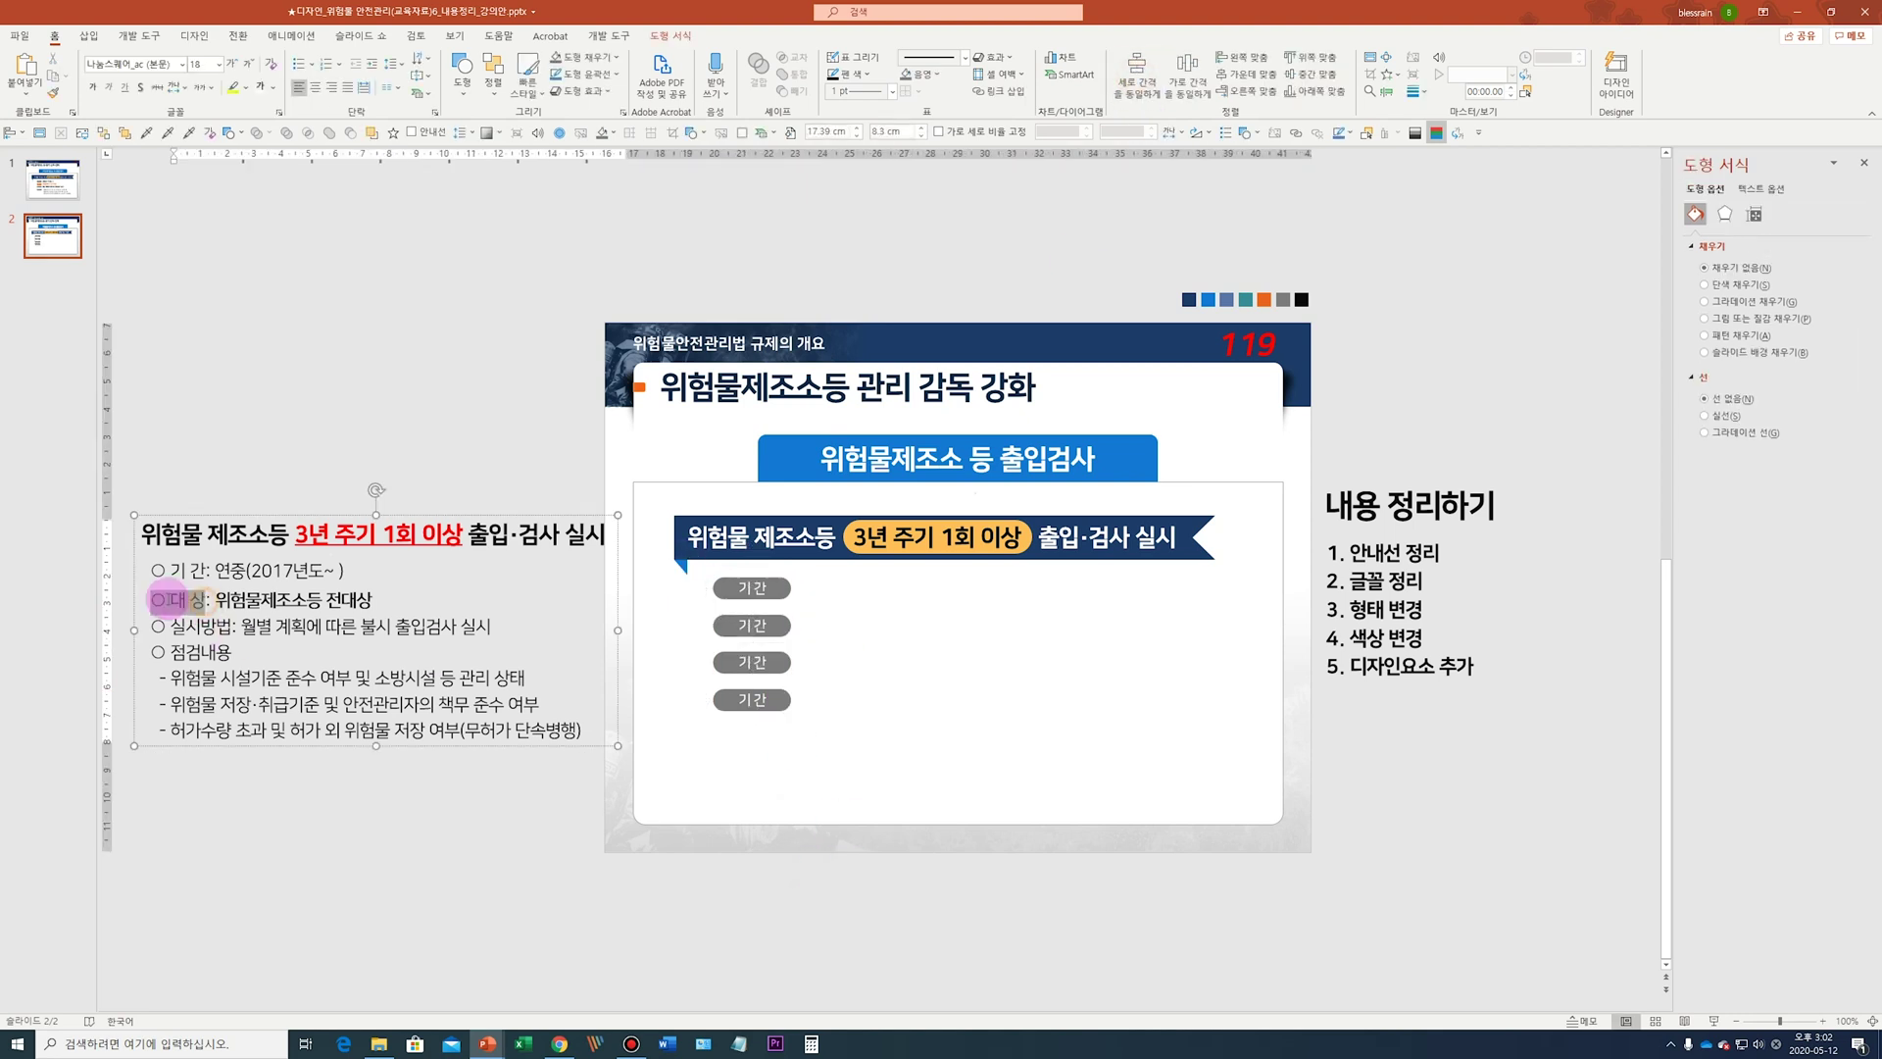
key(ctrl+c)
drag(196, 598, 166, 627)
right_click(752, 626)
click(862, 310)
key(ctrl+c)
click(755, 663)
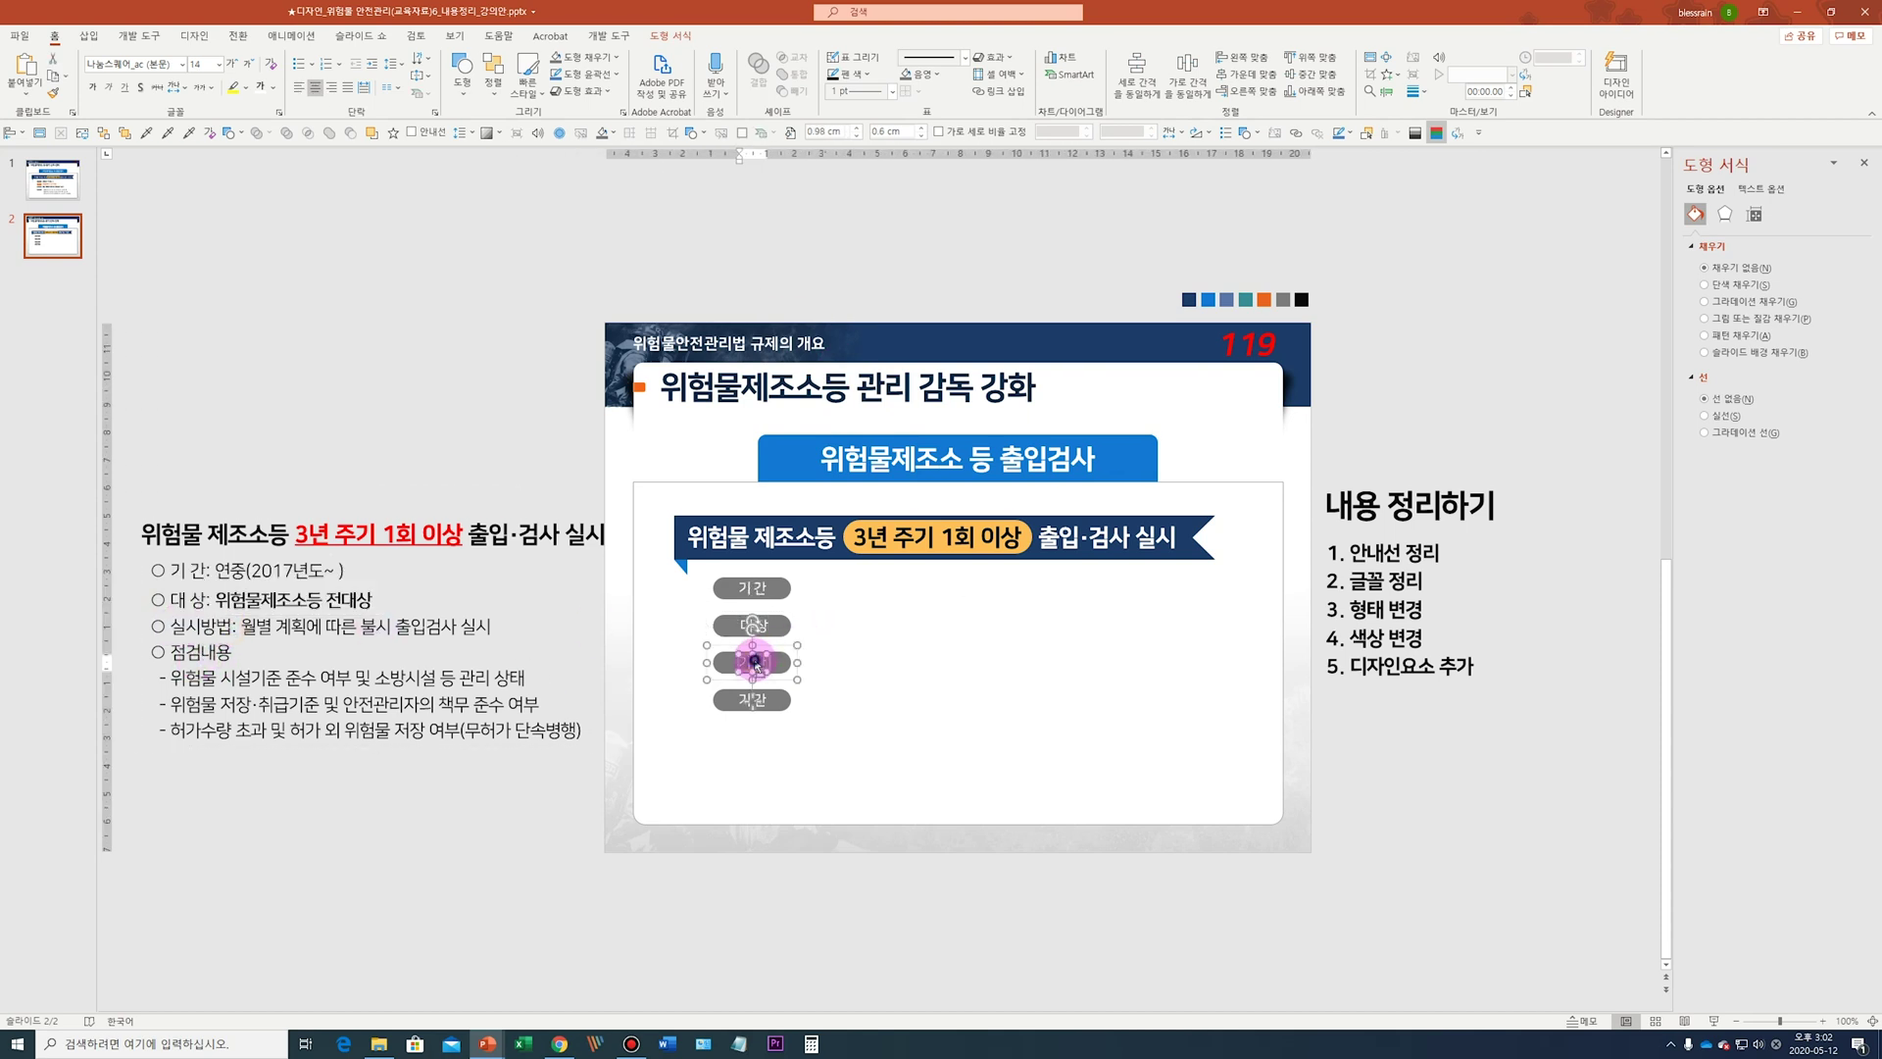
right_click(755, 662)
click(851, 345)
Replace the fourth label's text with "점검내용" from the source text and distribute the four labels evenly in height
drag(164, 654, 233, 652)
key(ctrl+c)
click(755, 700)
right_click(755, 700)
click(851, 349)
click(784, 886)
drag(851, 892, 689, 567)
click(1136, 74)
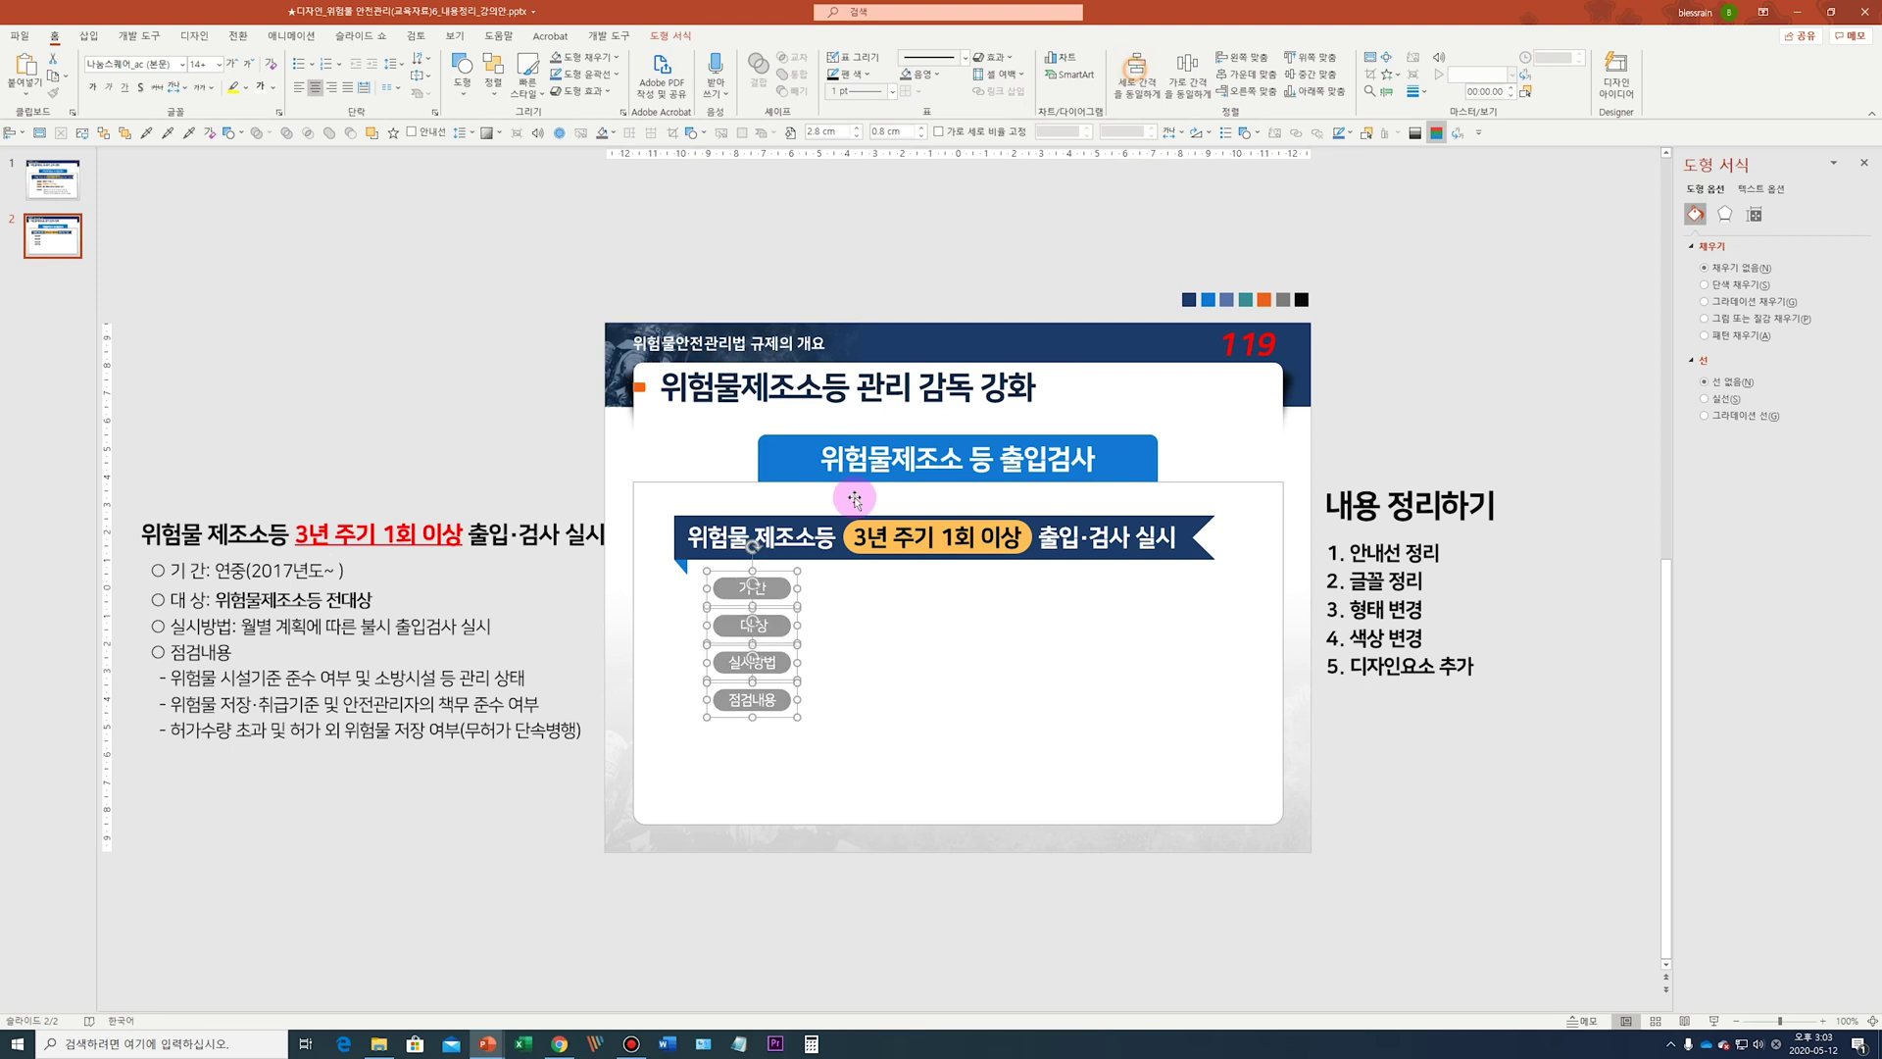
click(827, 951)
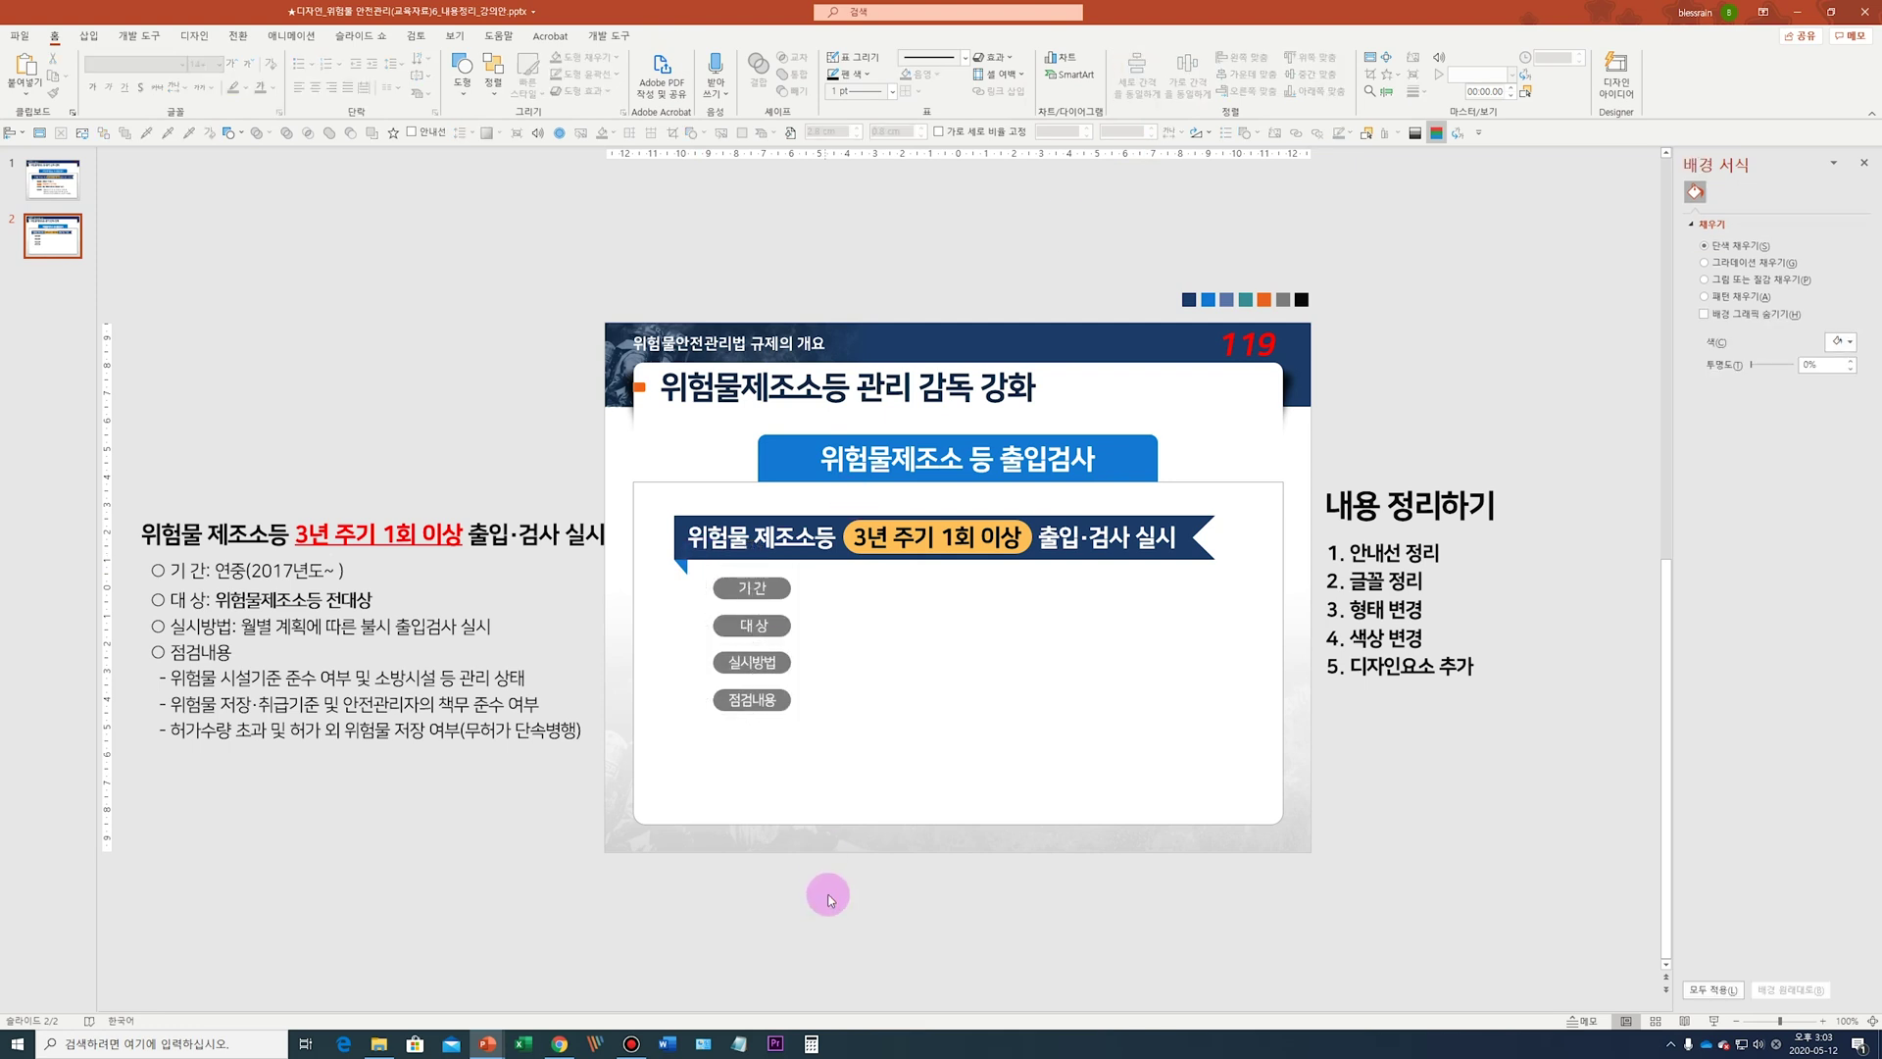
click(782, 625)
click(832, 917)
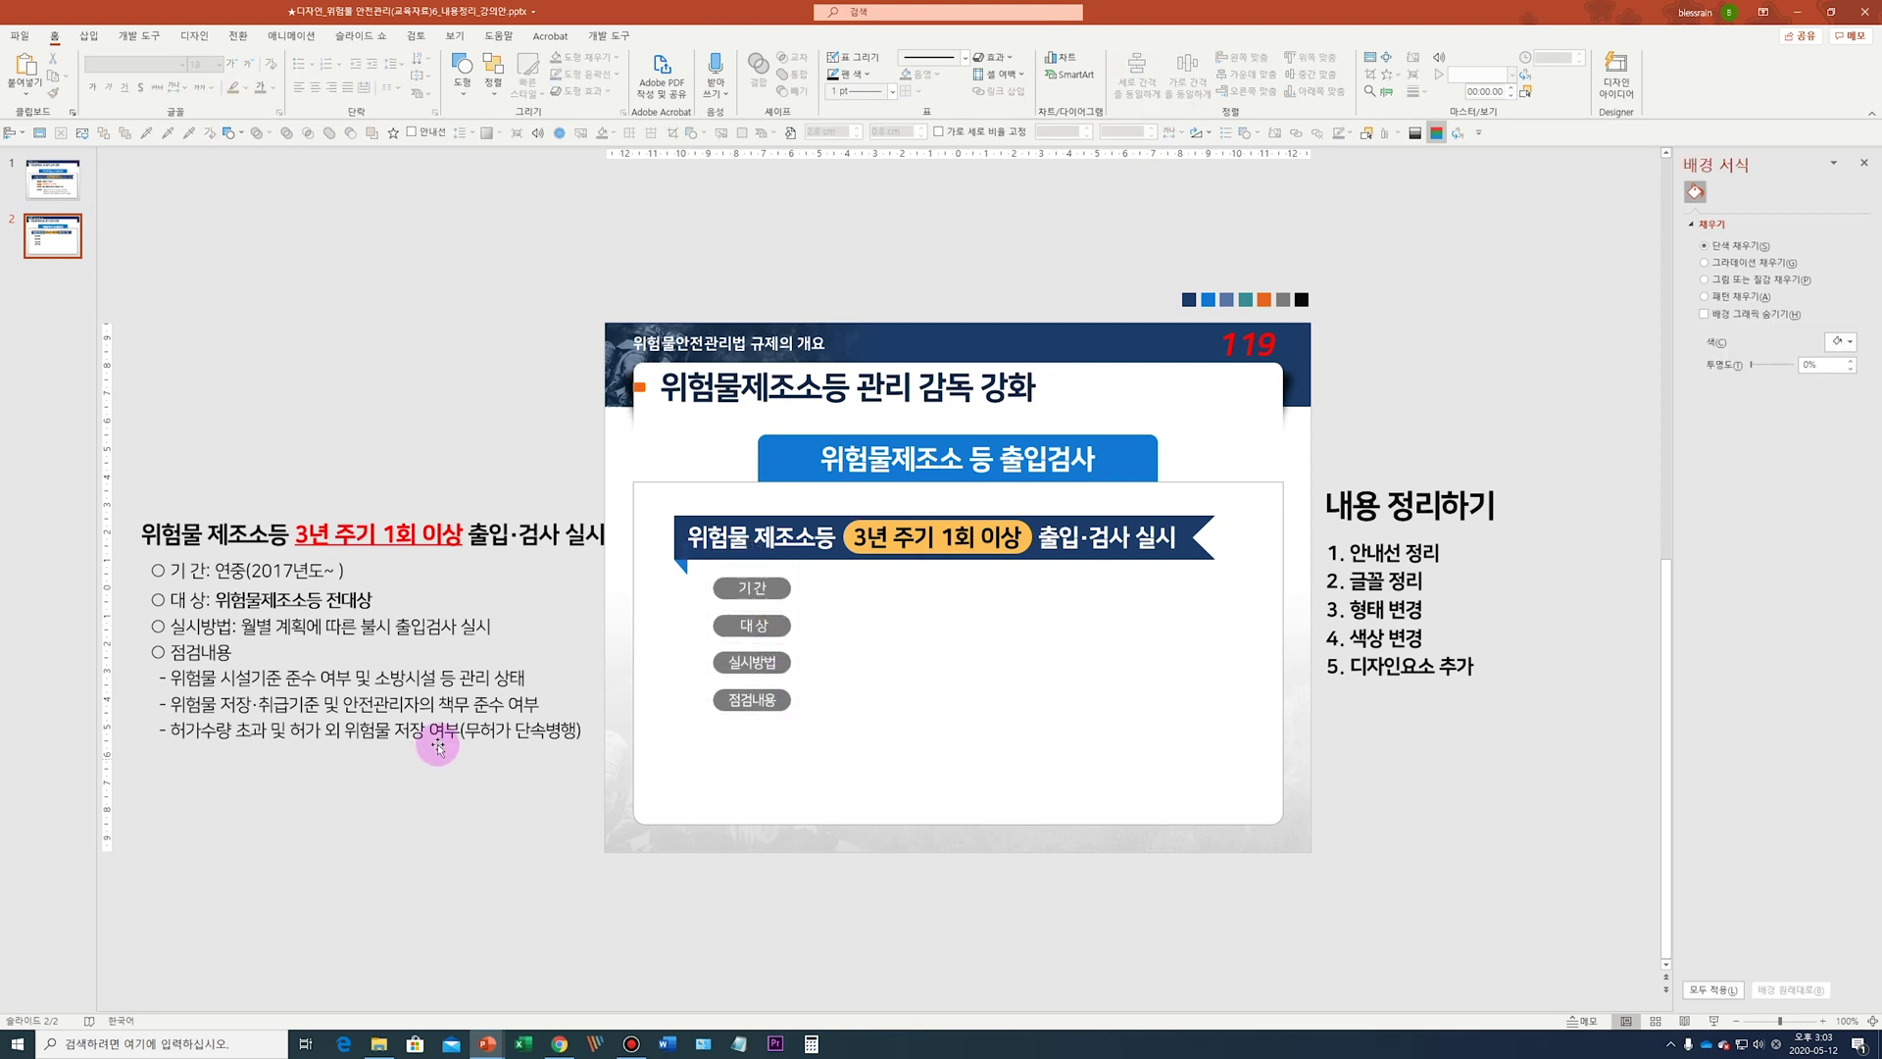
click(338, 600)
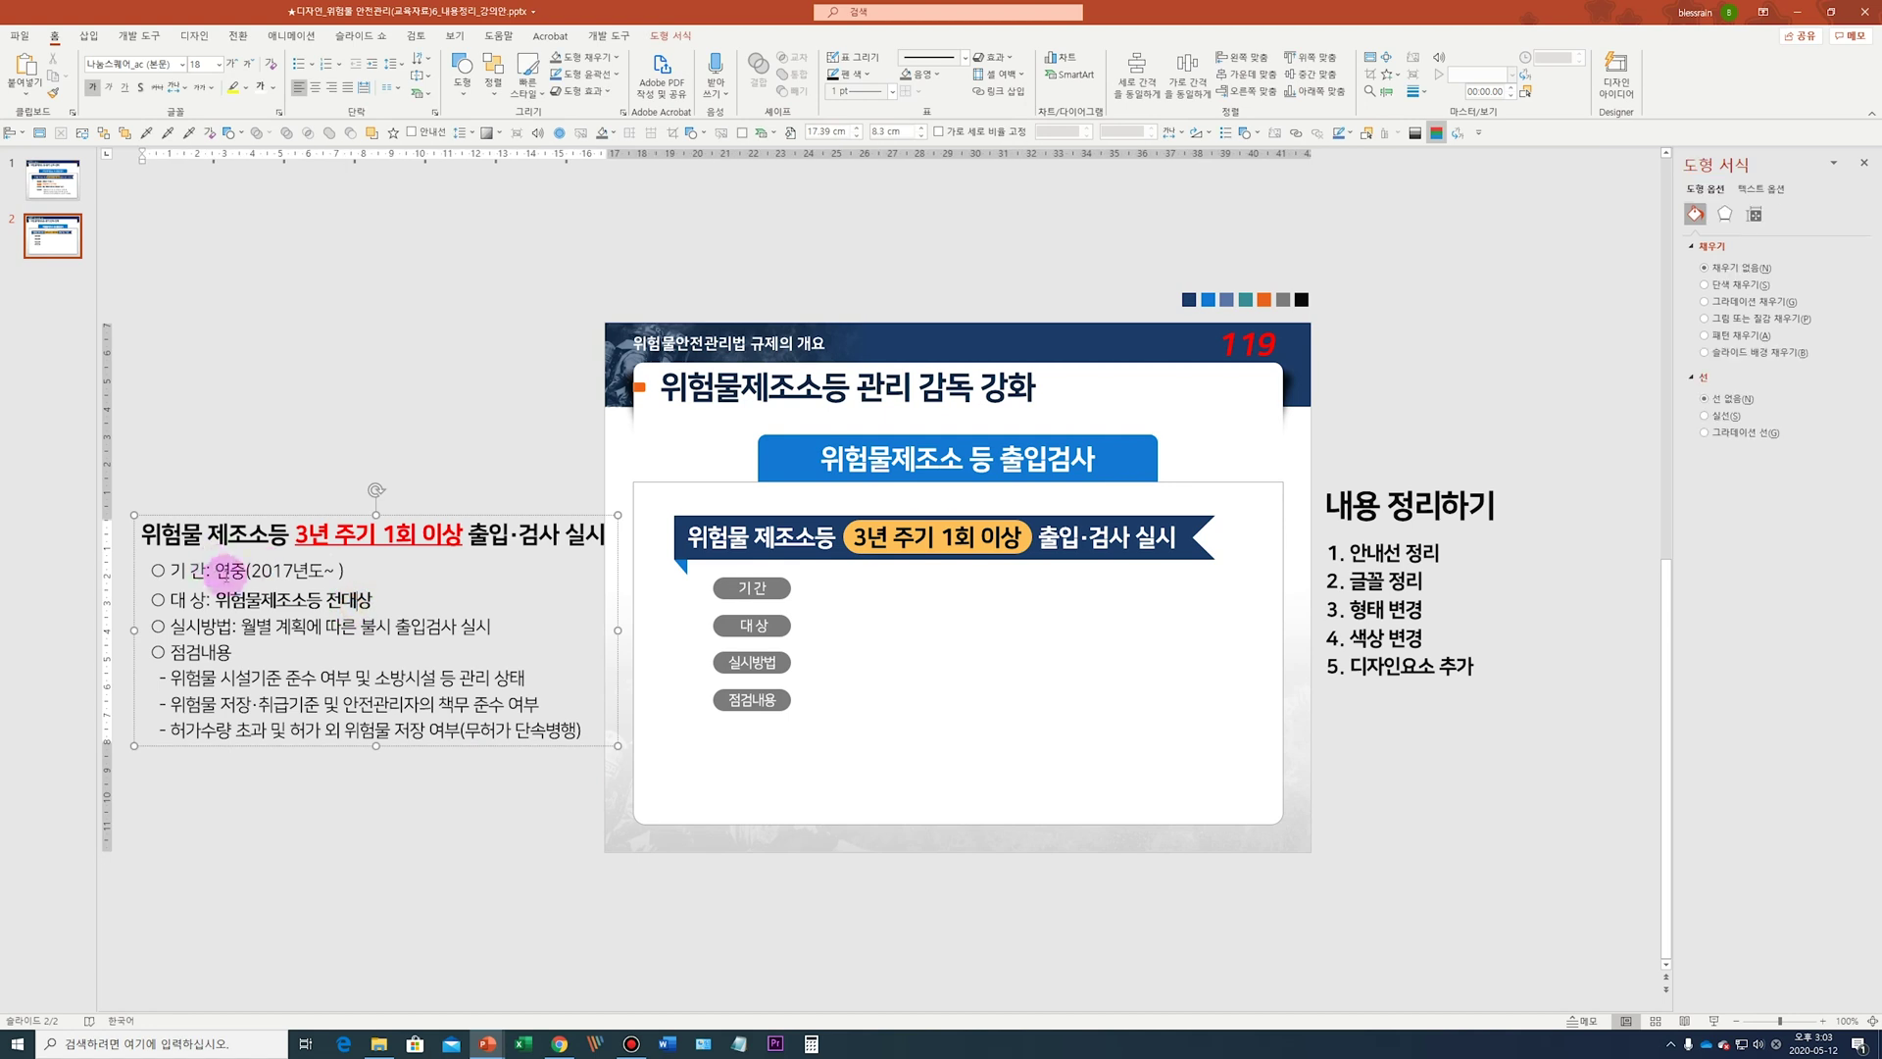
drag(289, 659, 659, 881)
key(ctrl+z)
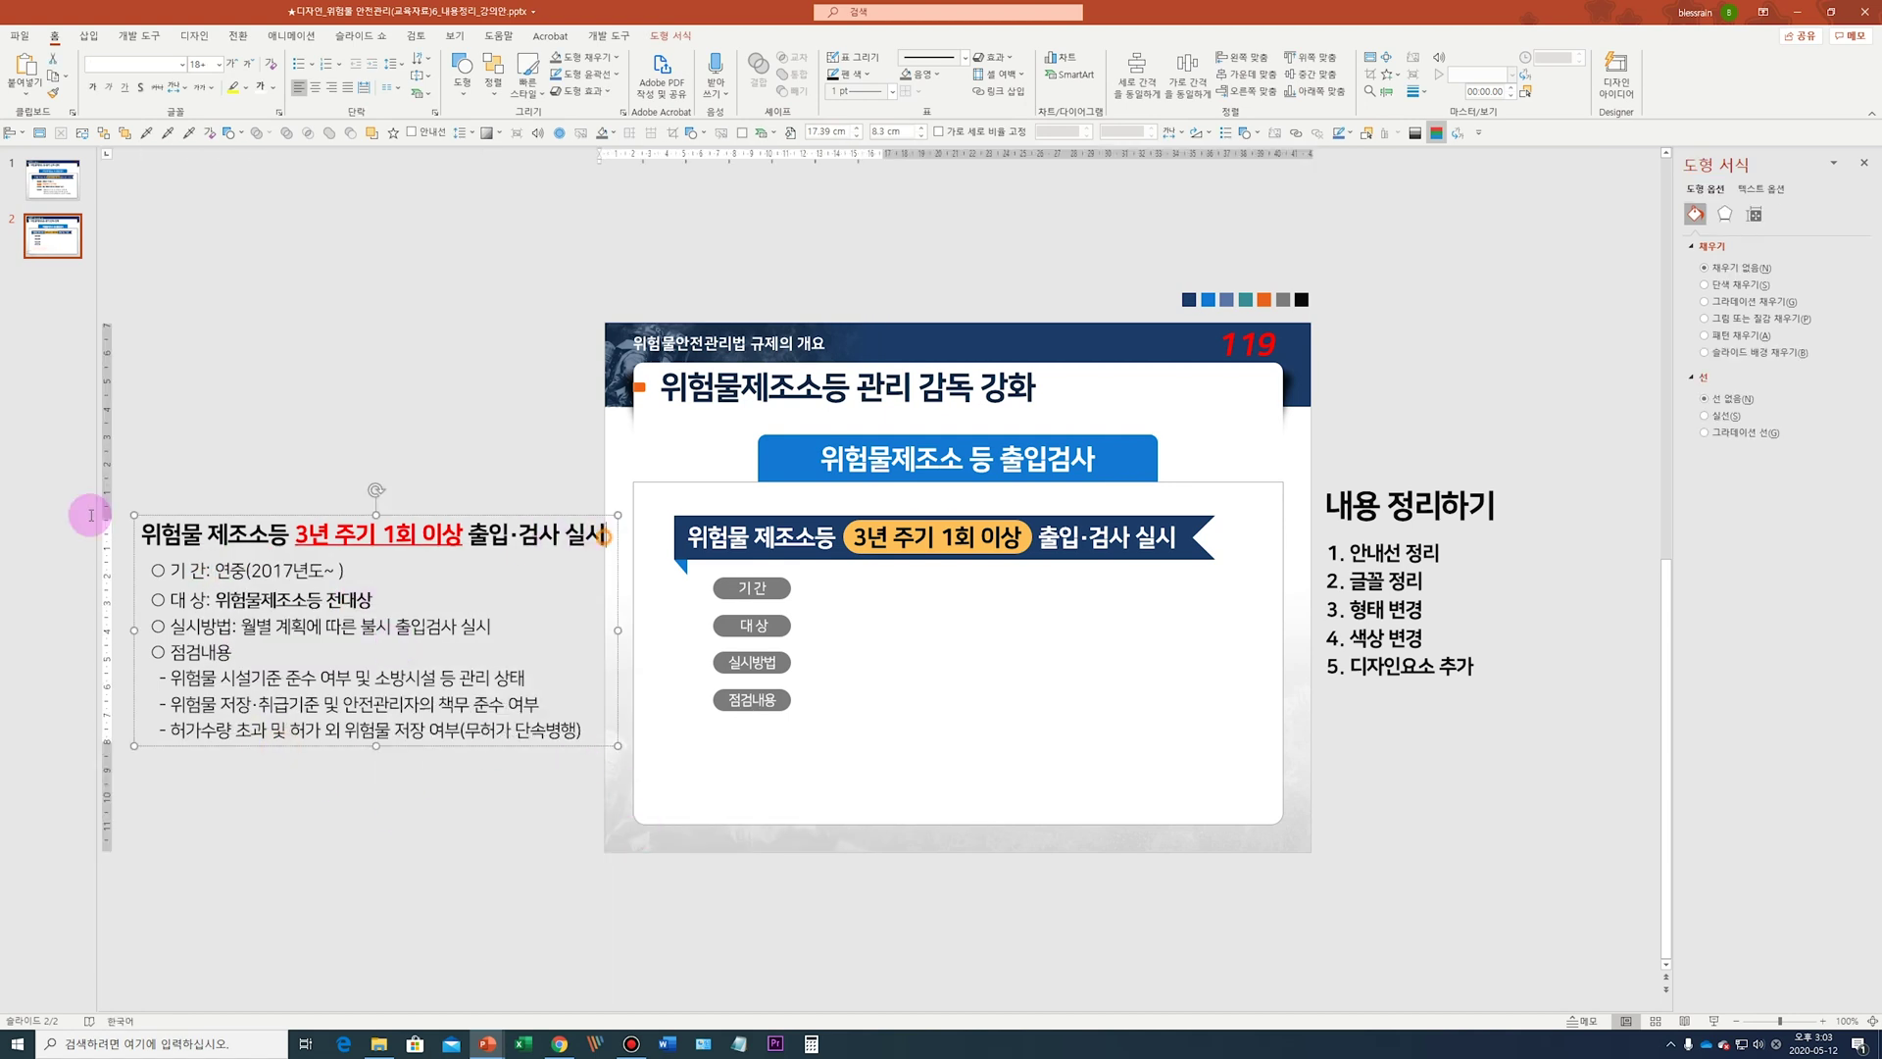
Delete the heading line from the source text box beside the slide and convert the remaining lines to a vertical bullet list SmartArt
drag(90, 515, 49, 502)
key(Delete)
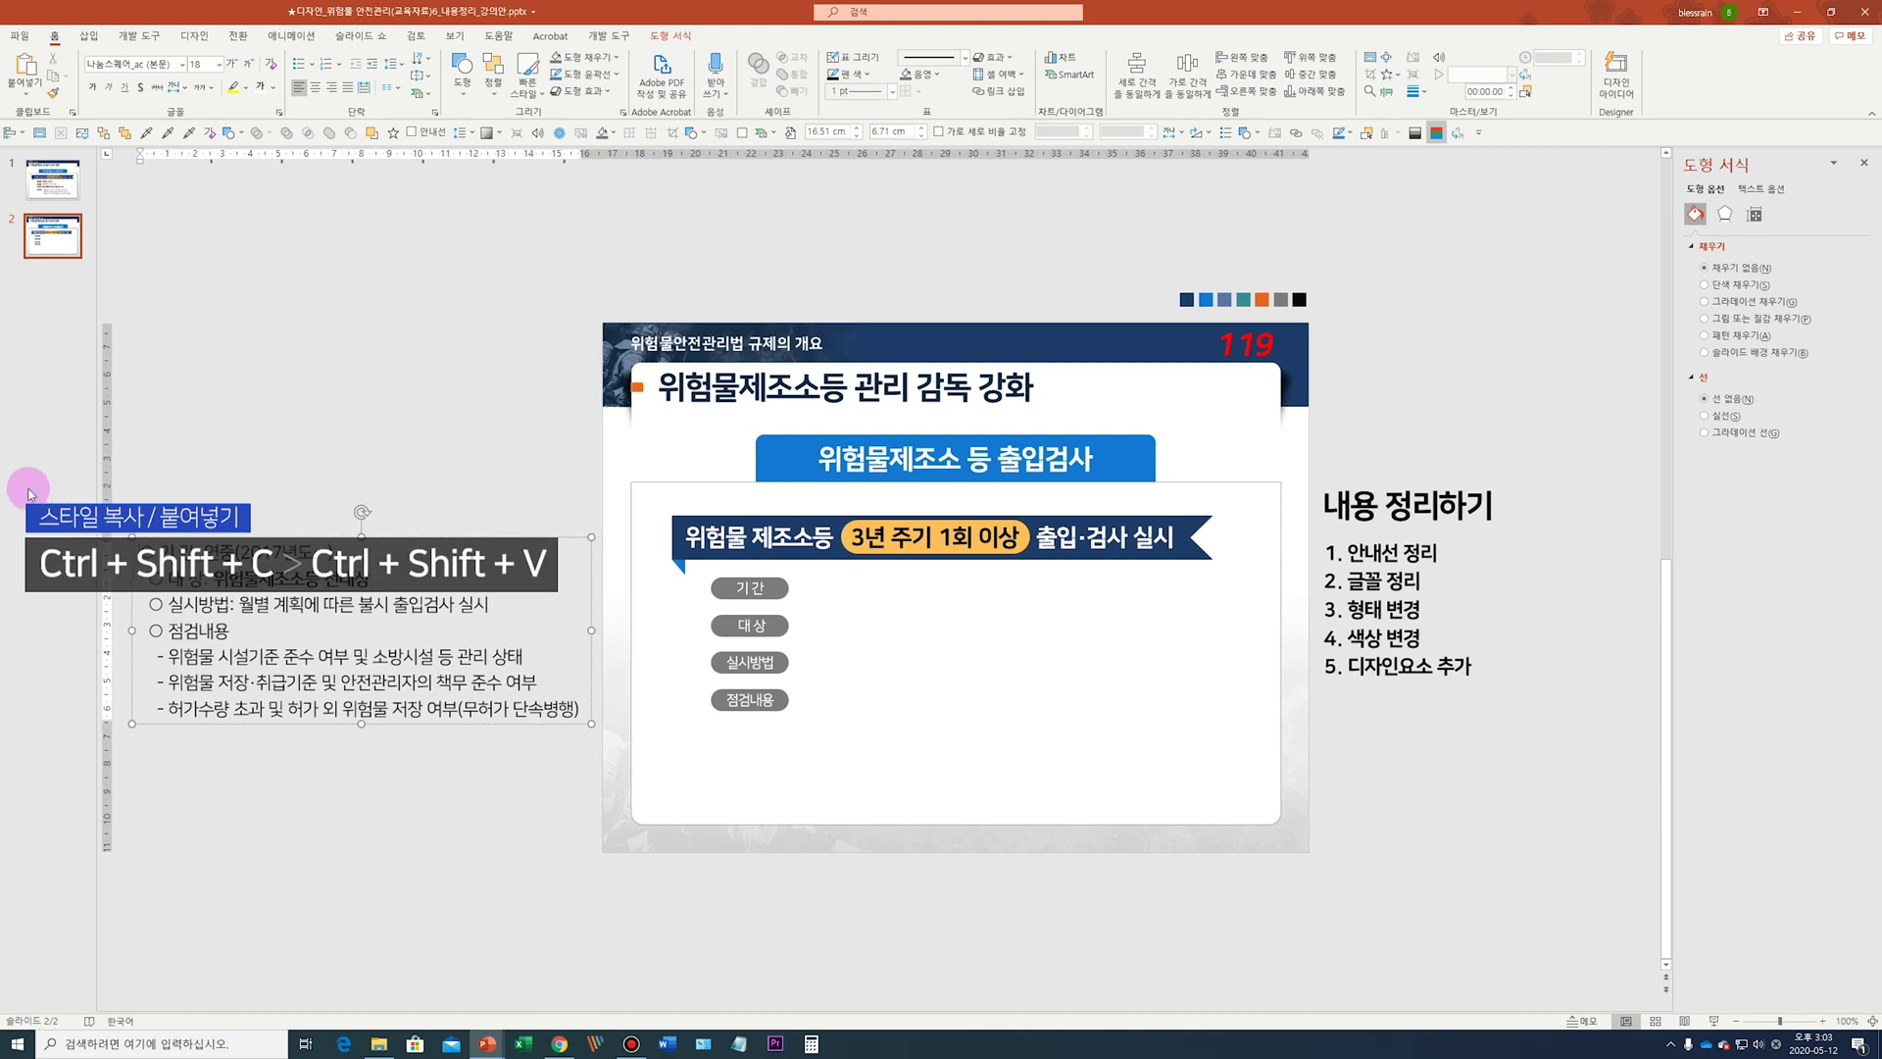
click(268, 723)
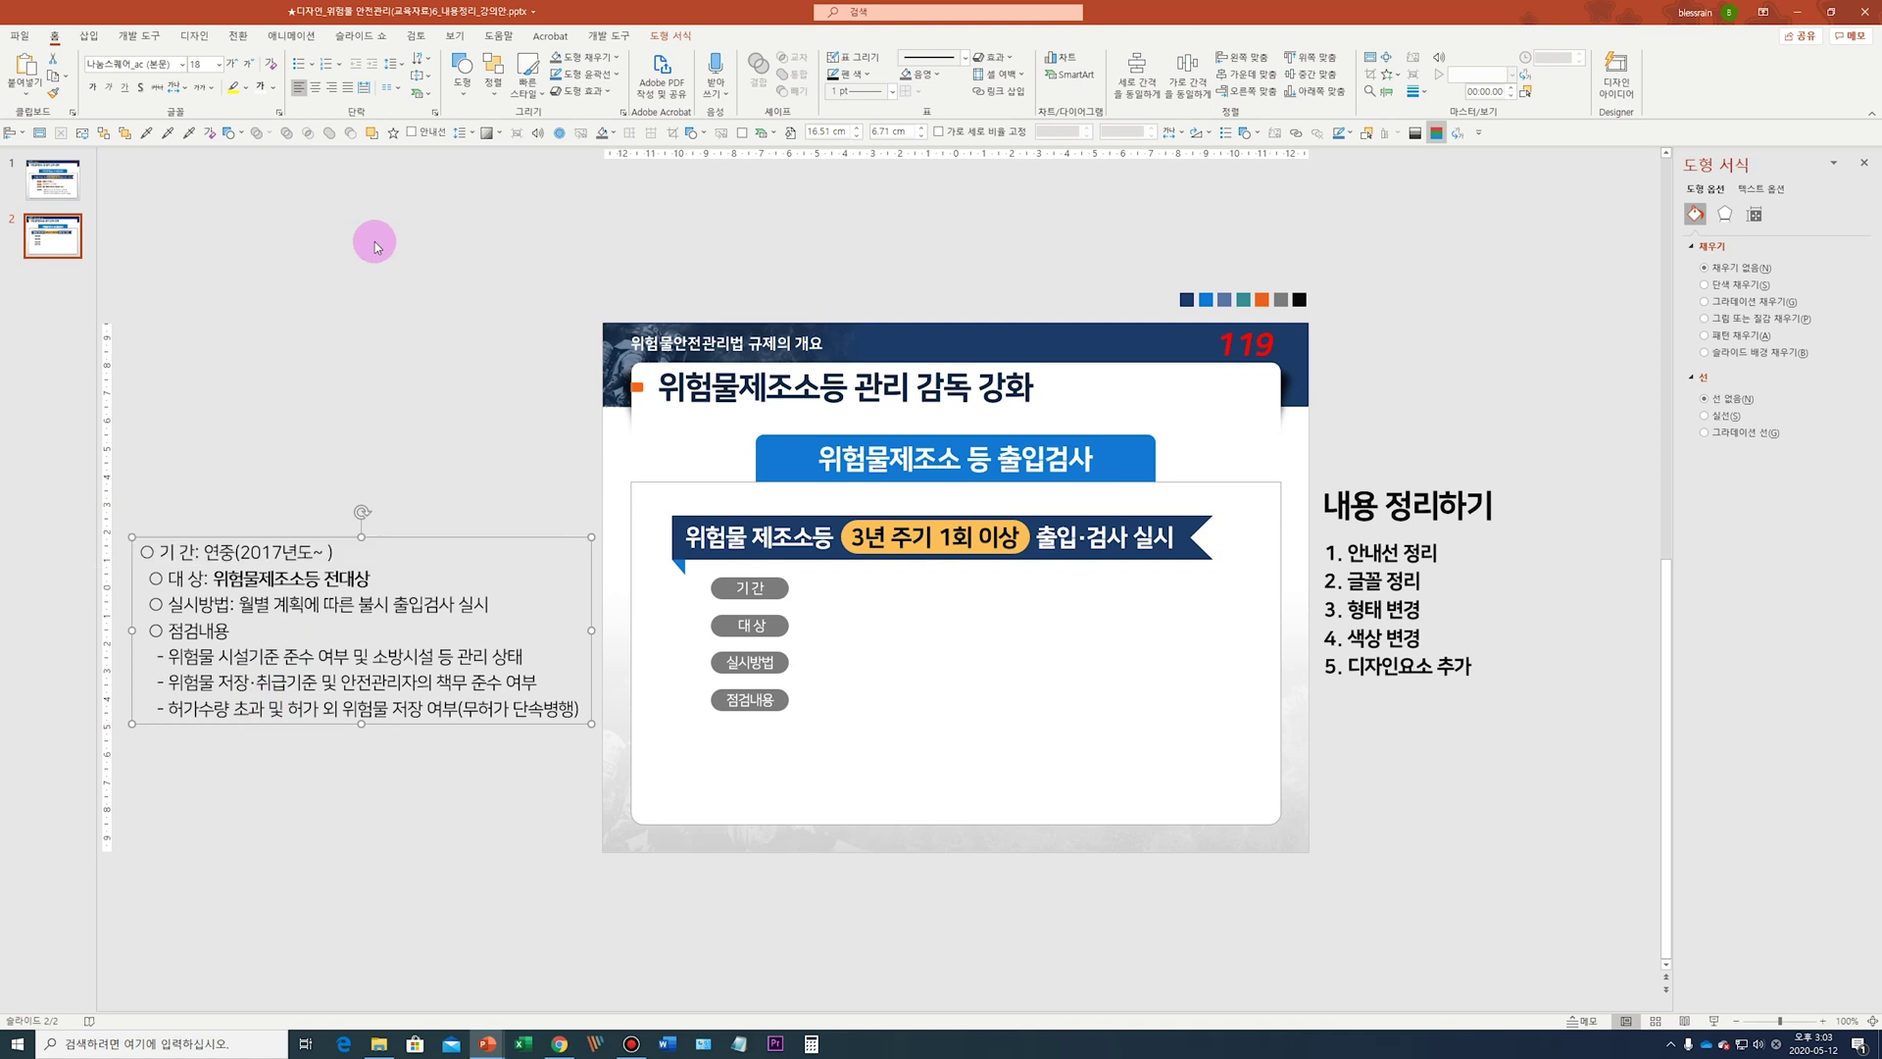
click(421, 96)
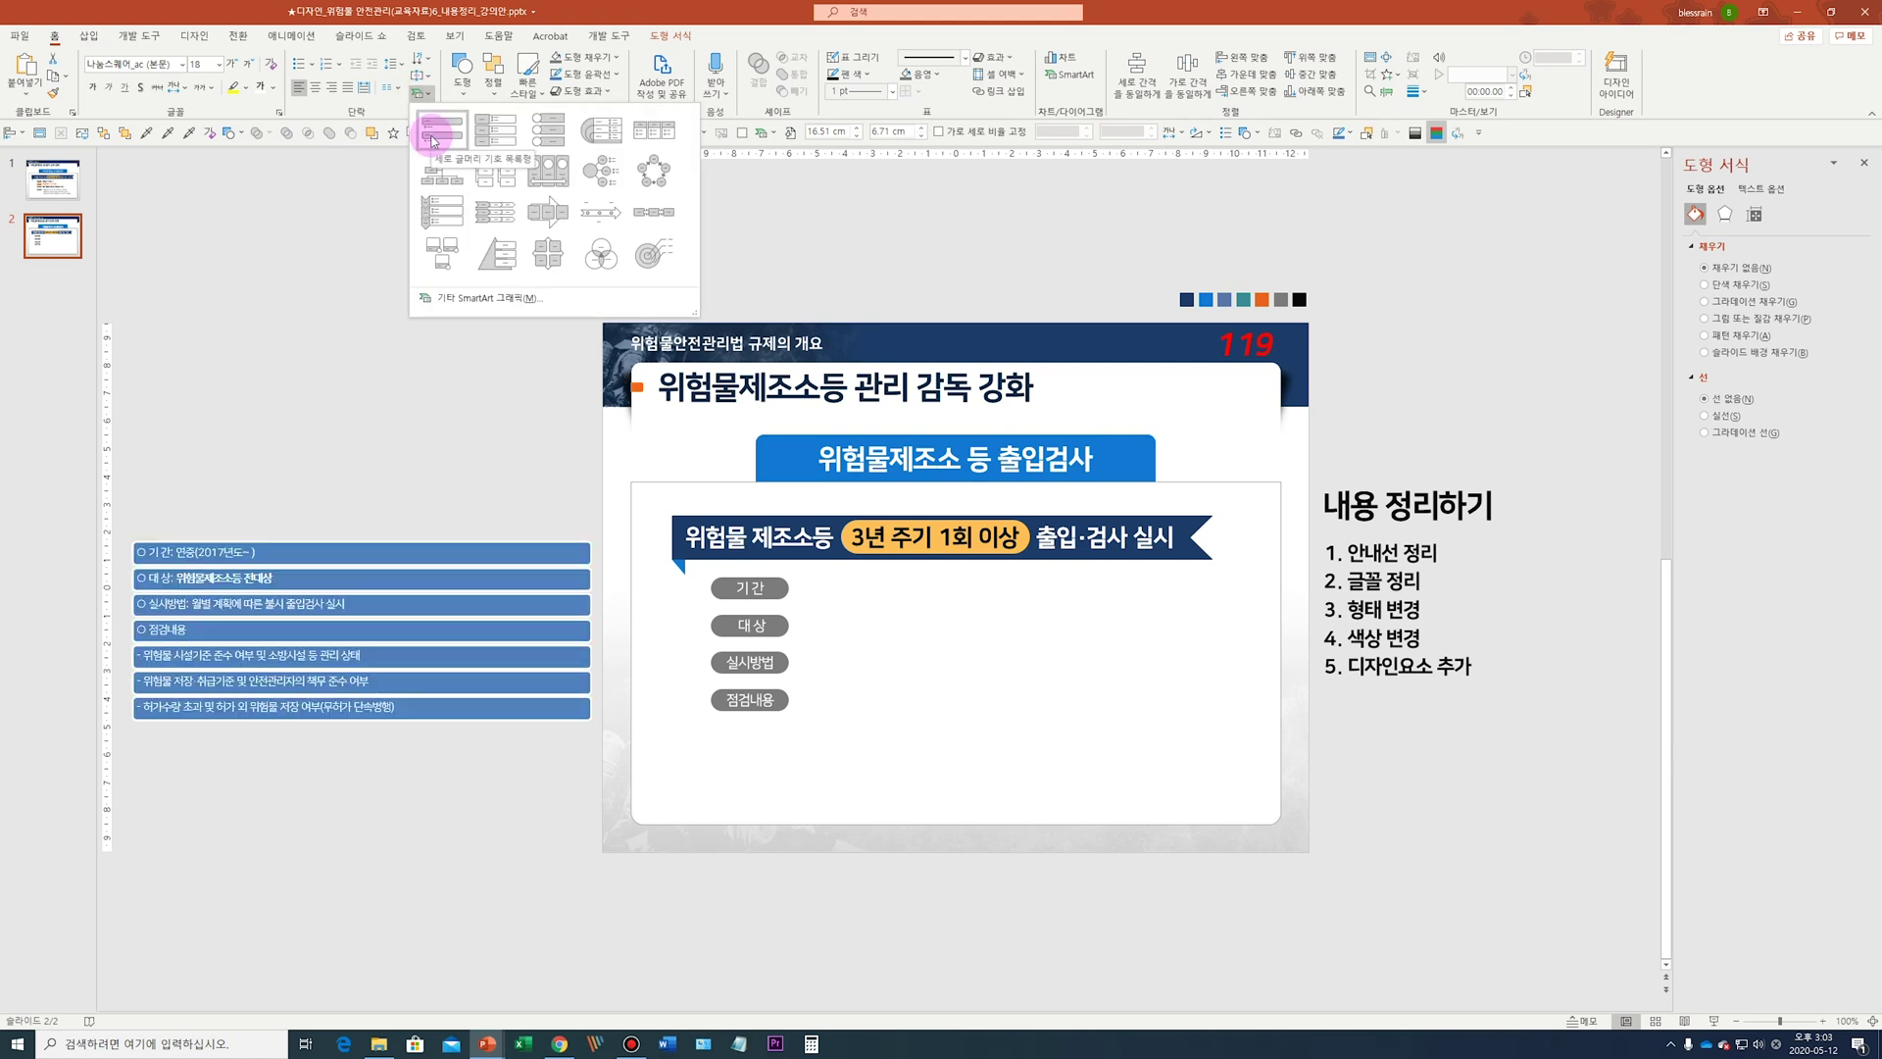
click(431, 137)
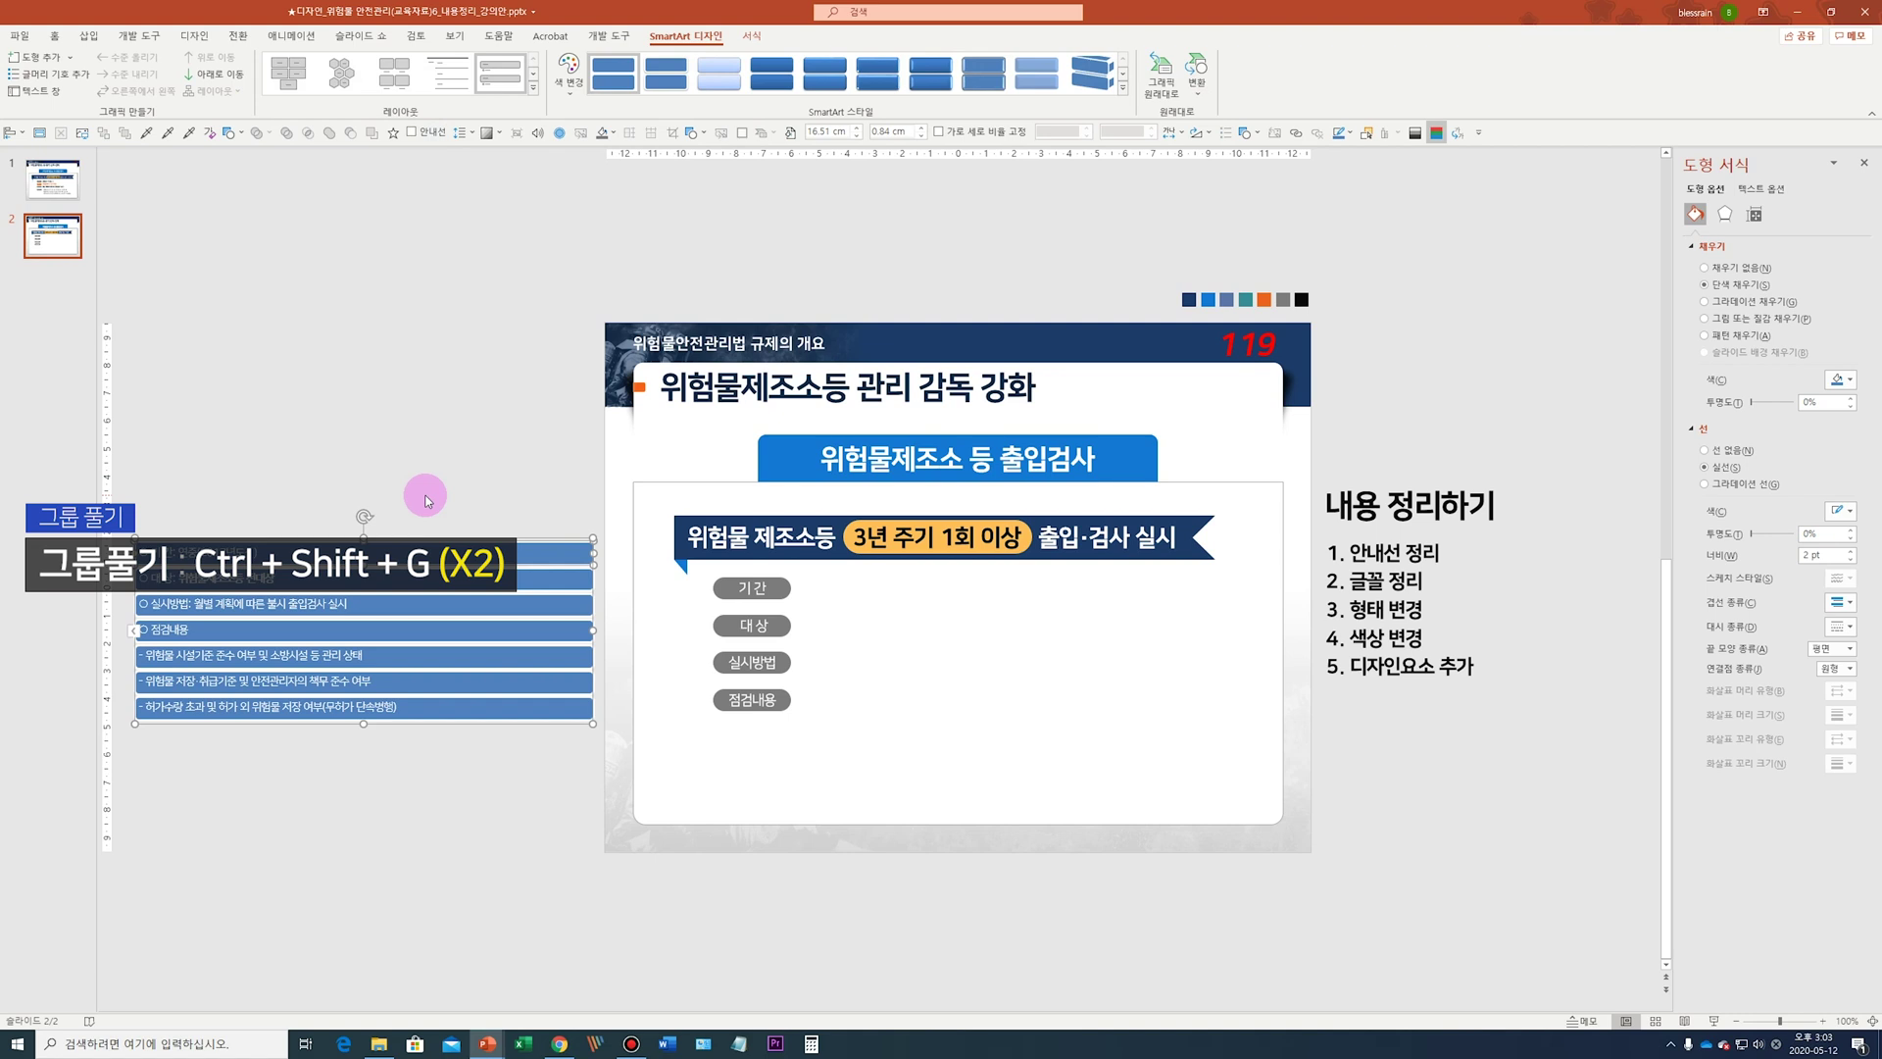
Ungroup the SmartArt twice into separate line shapes and paste the original text box's formatting onto them
key(ctrl+shift+g)
key(ctrl+shift+g)
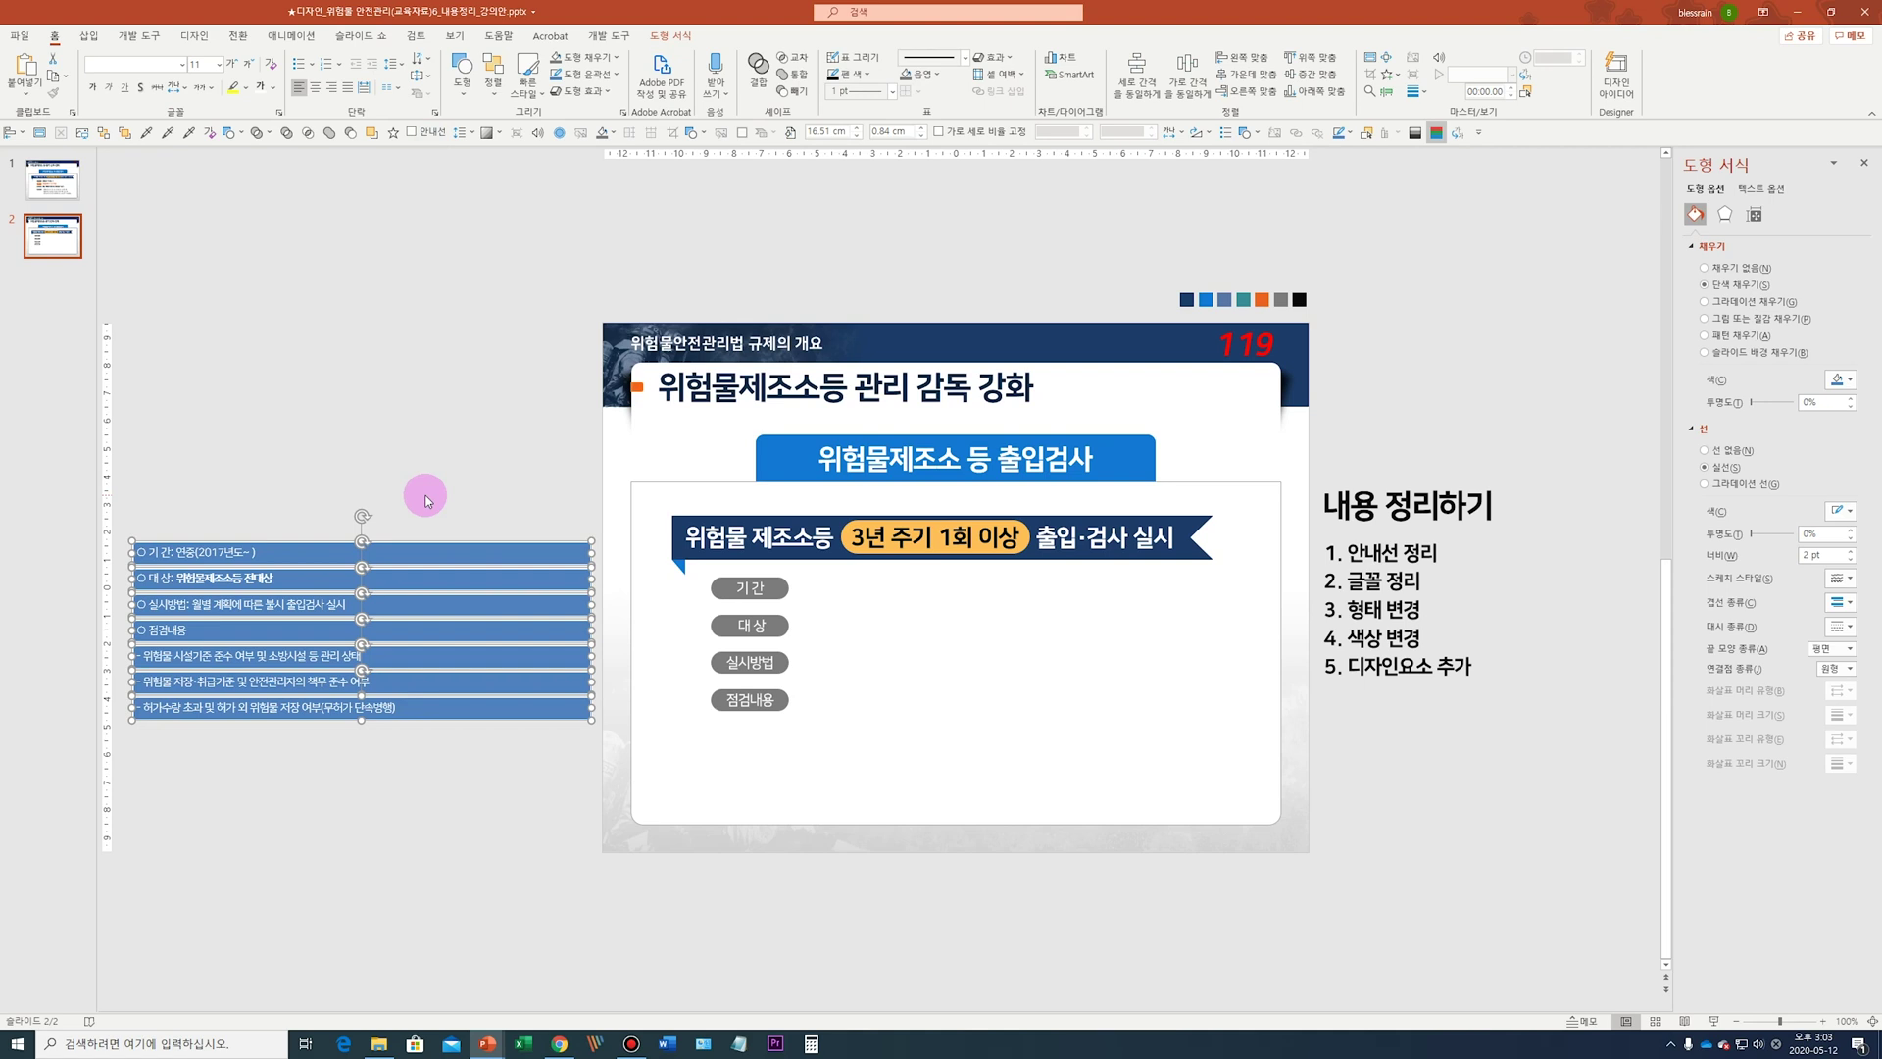
key(ctrl+shift+v)
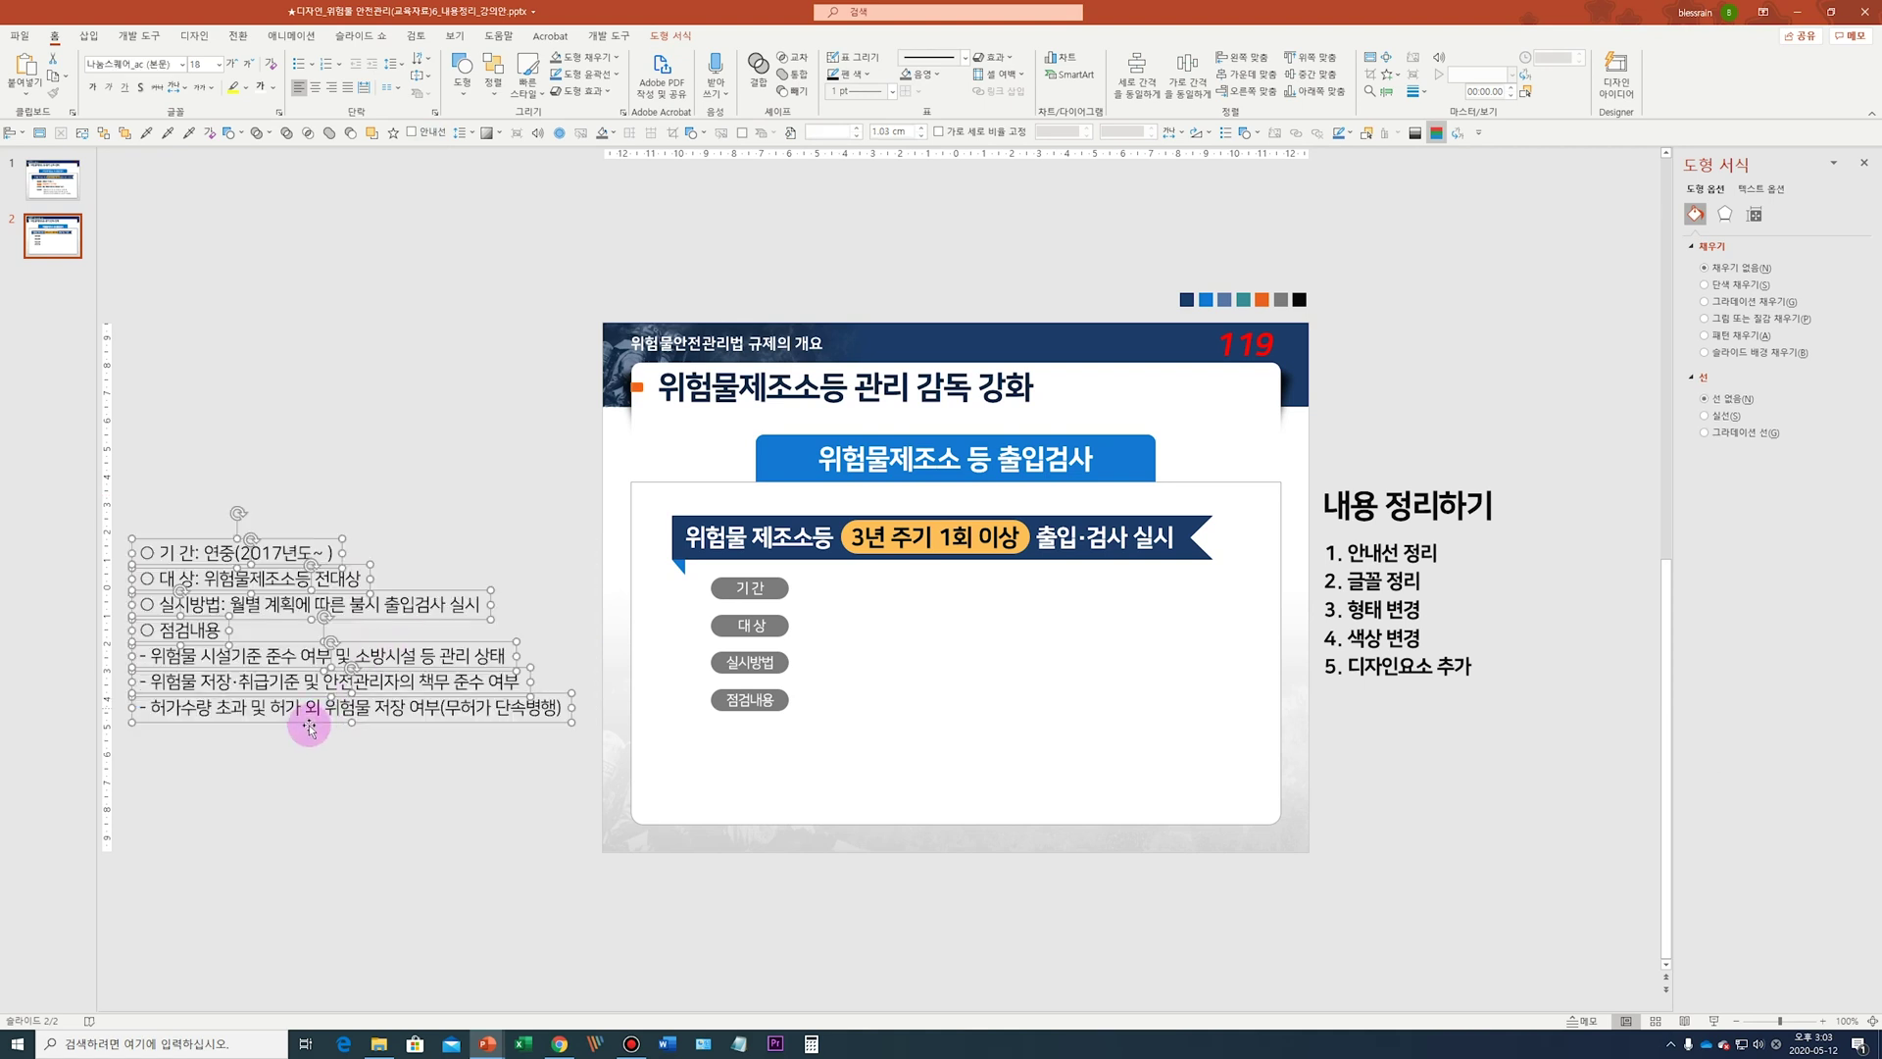
Move the separated text lines together into the content frame, beside the gray labels
drag(368, 733, 916, 764)
scroll(915, 765, up, 5)
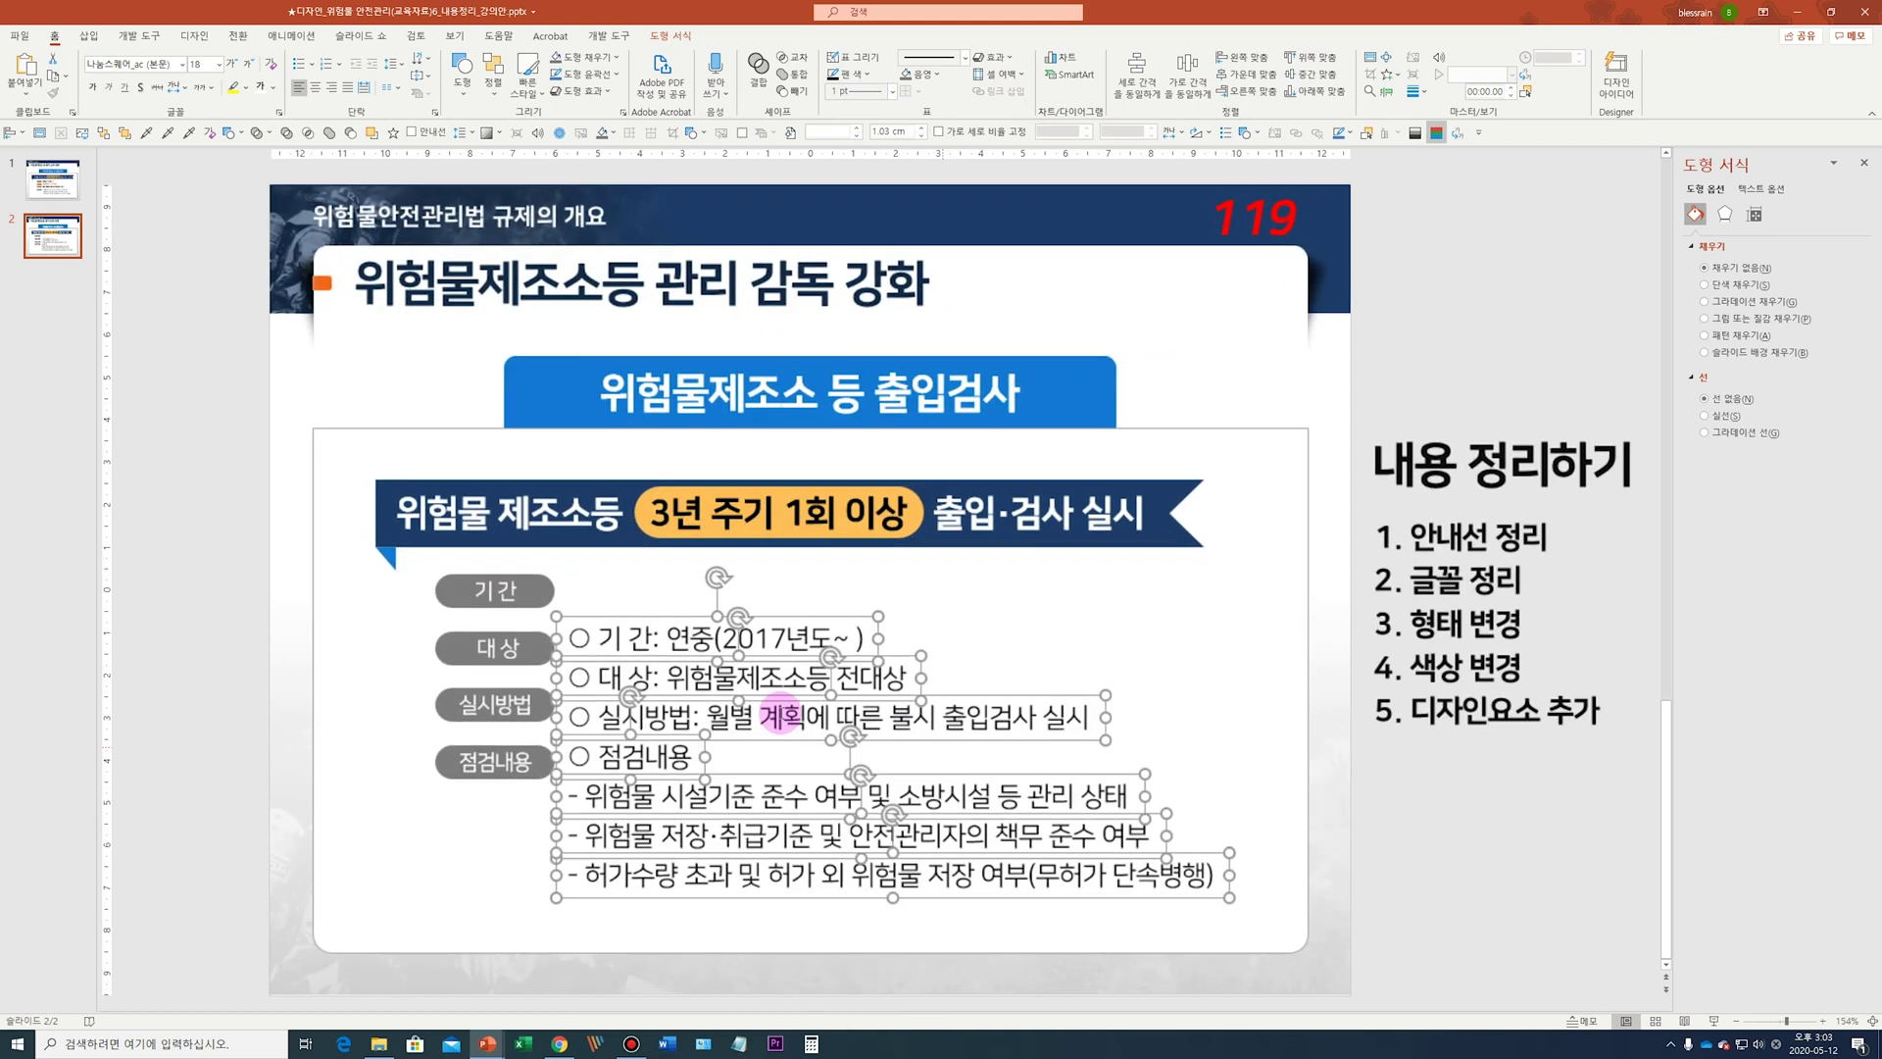
click(361, 675)
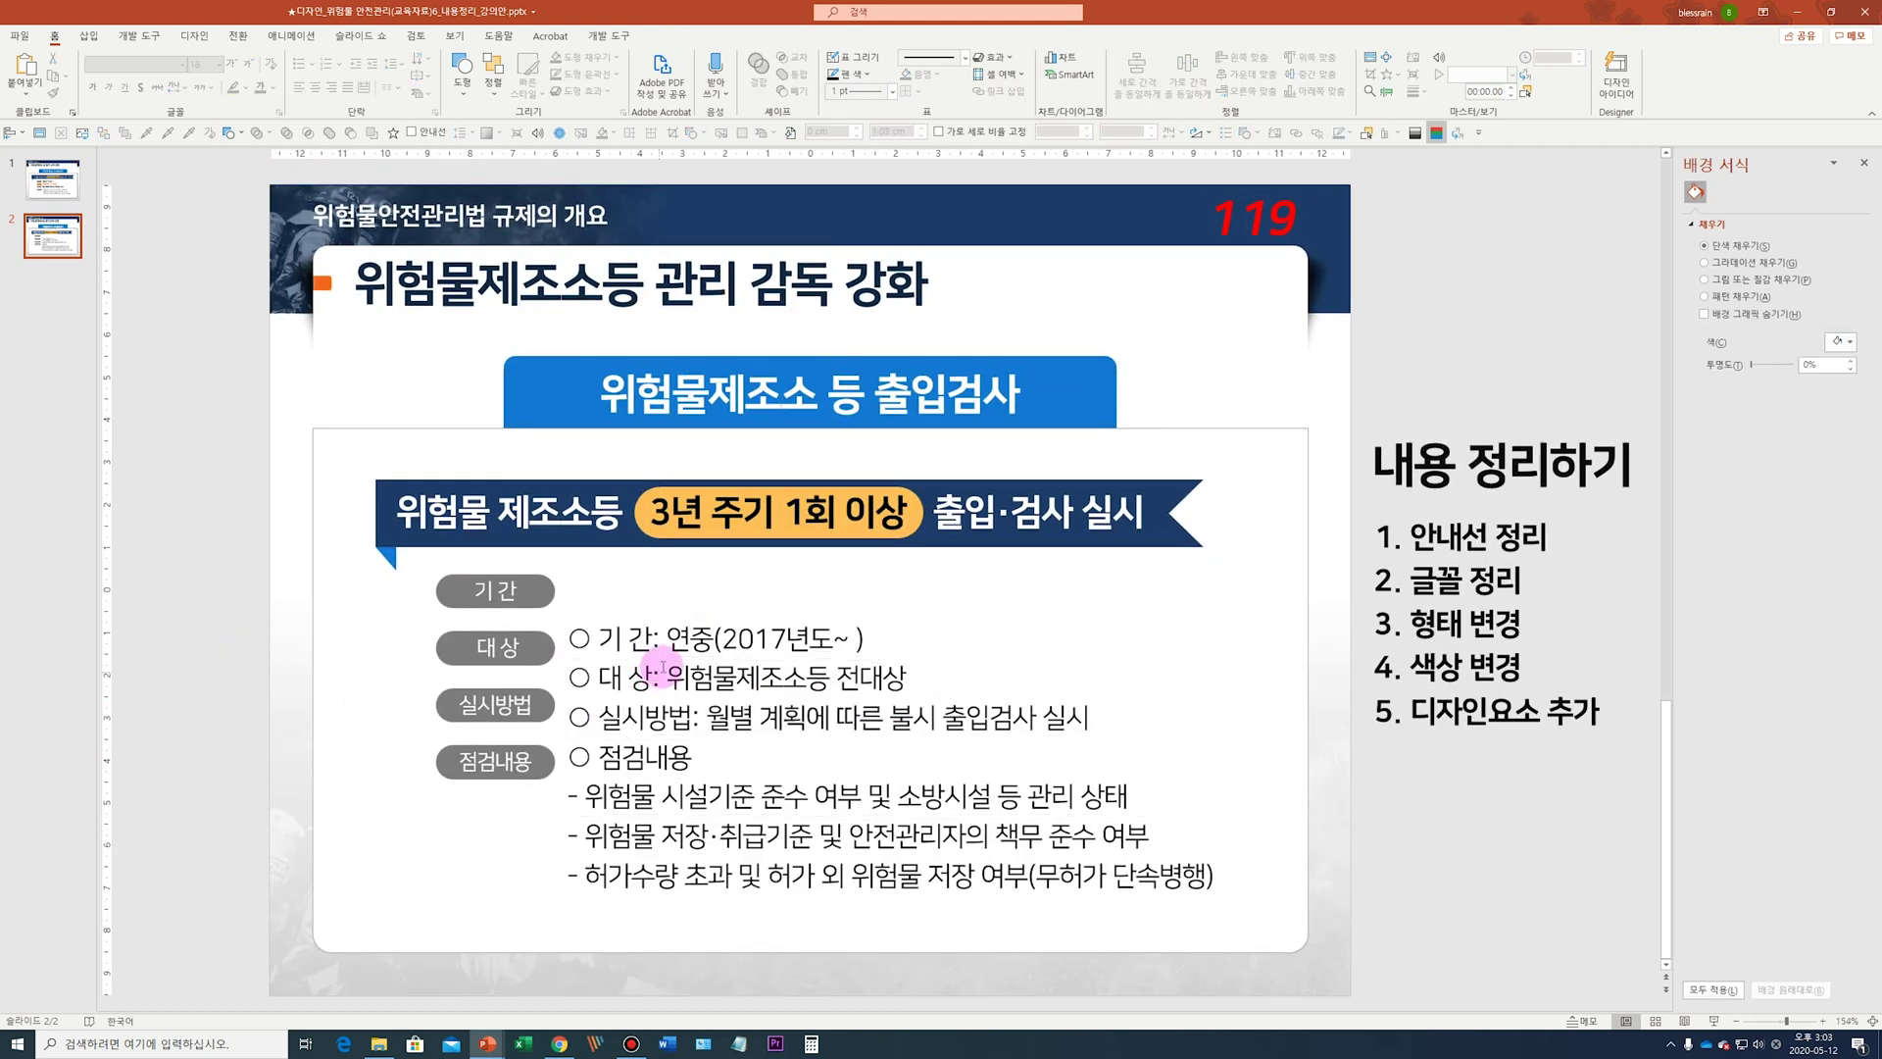
Delete the bullets and item names from the 기 간, 대 상 and 실시방법 lines, and remove the duplicate 점검내용 line
drag(669, 637, 569, 638)
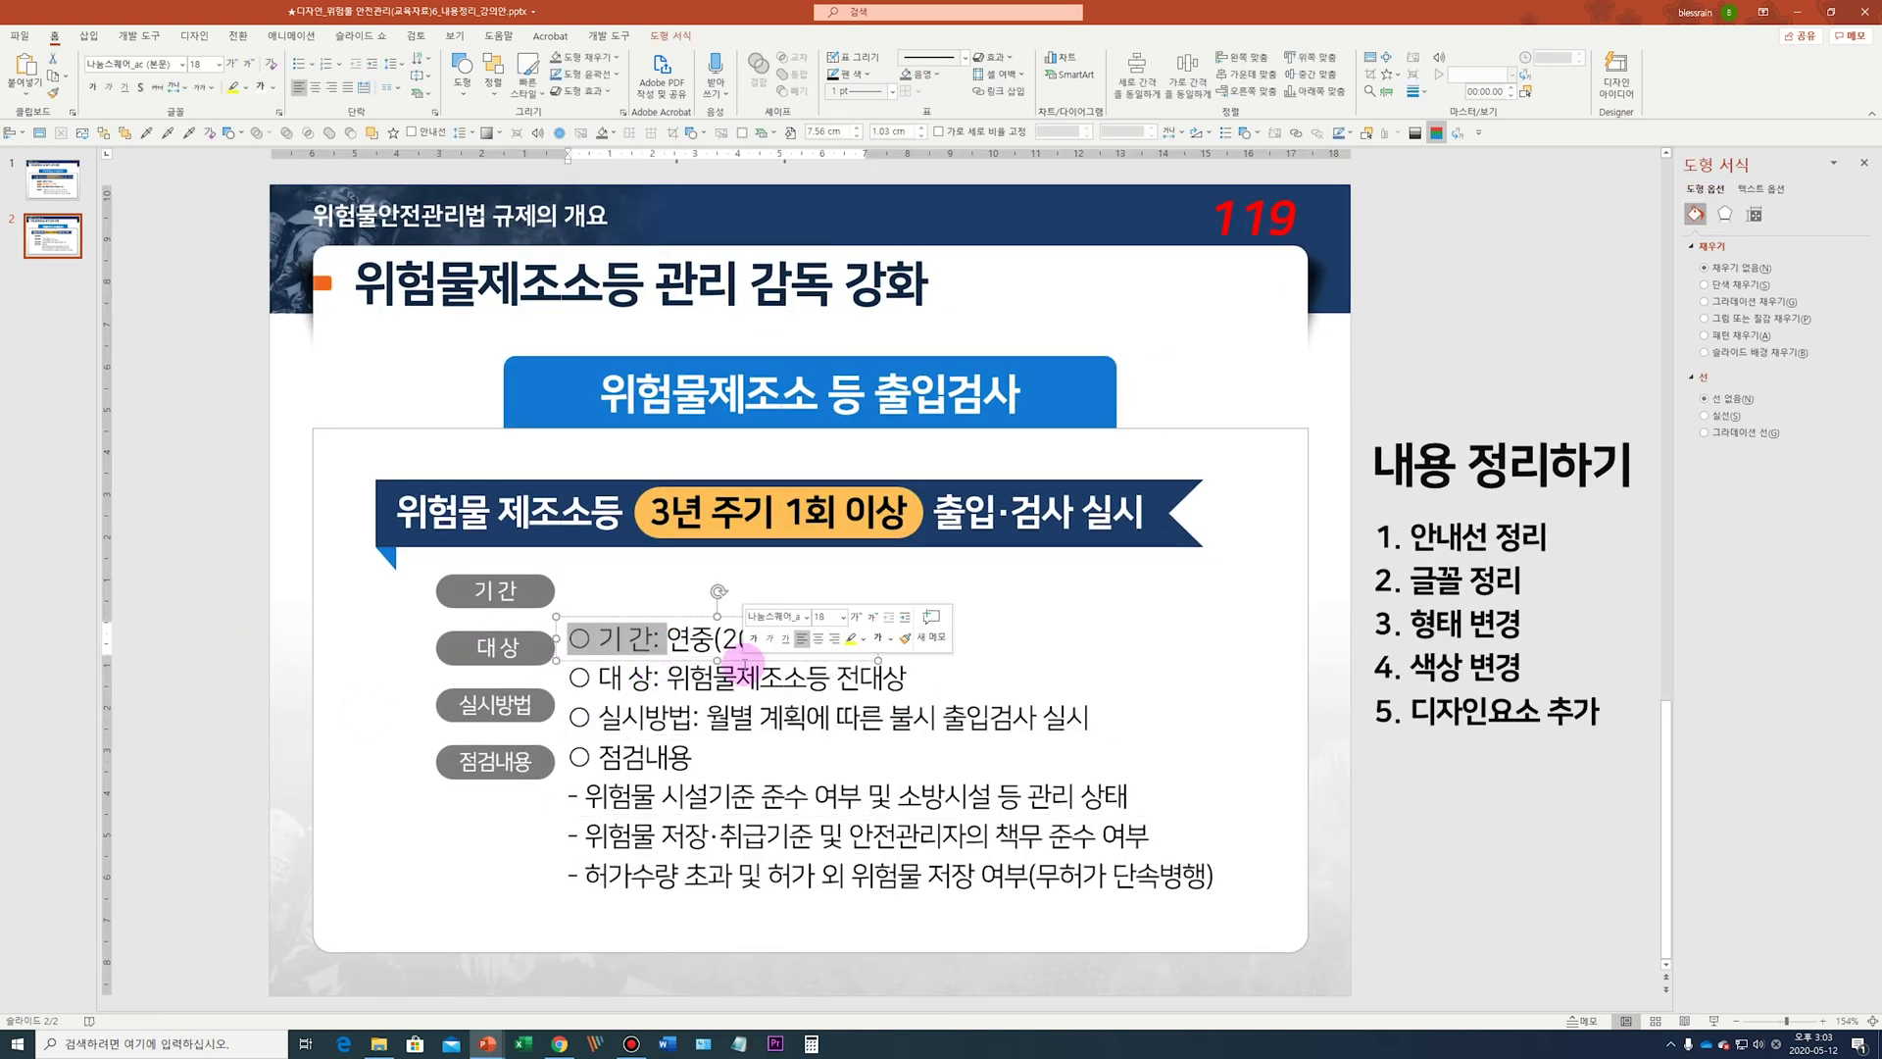
key(Delete)
drag(665, 676, 568, 678)
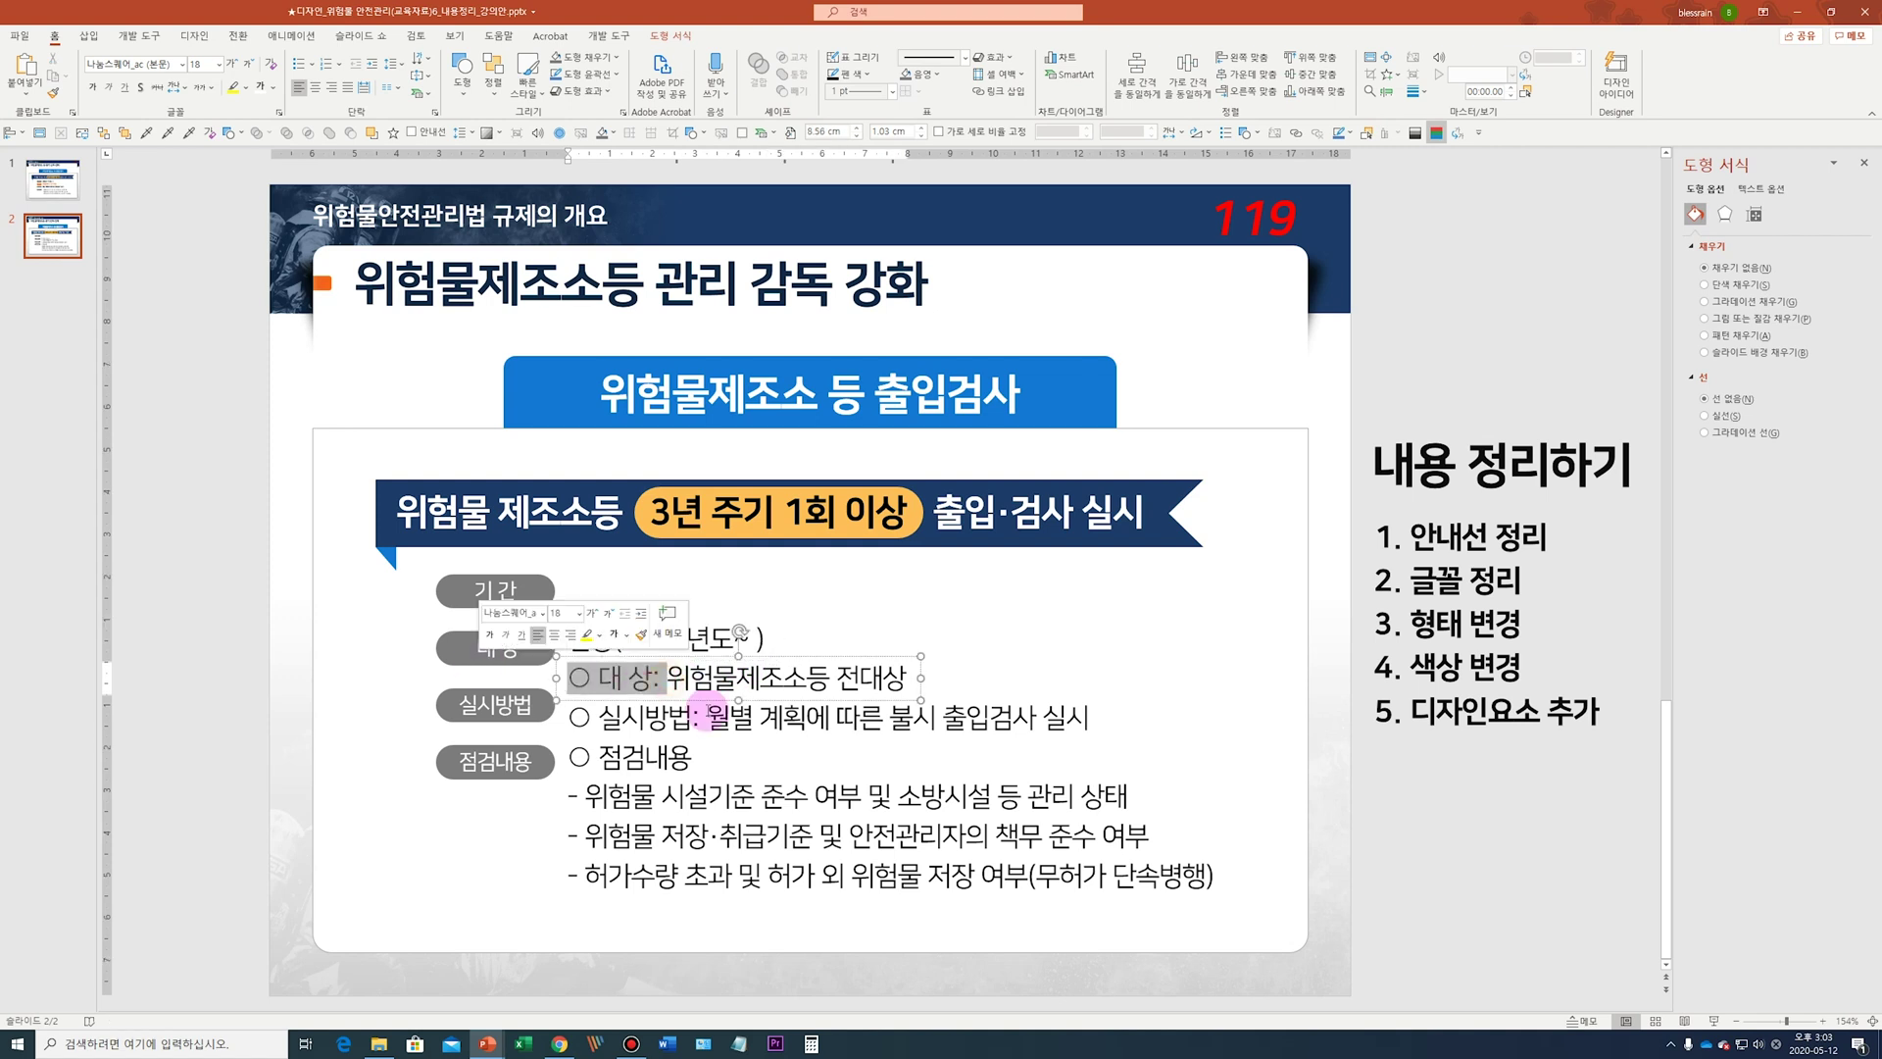
key(Delete)
drag(703, 719, 568, 718)
key(Delete)
drag(693, 757, 569, 757)
key(Delete)
click(579, 747)
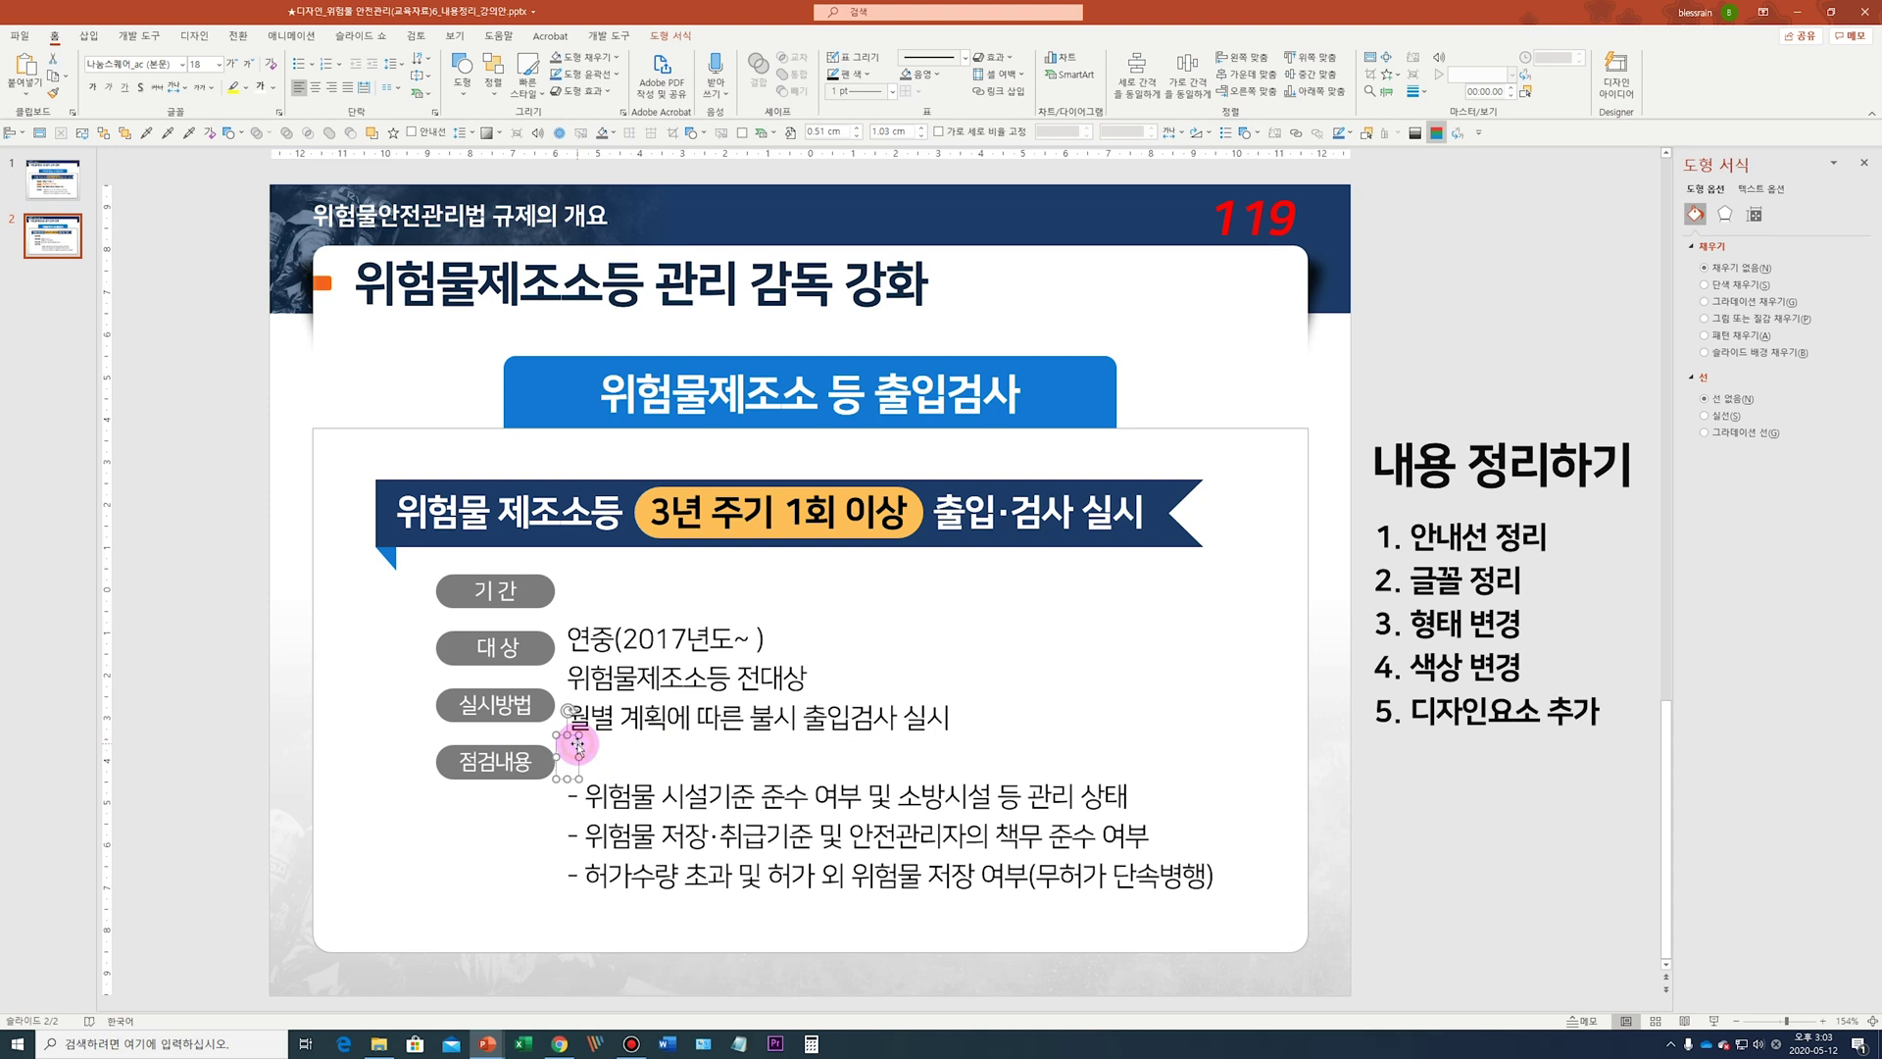
Move the three item descriptions up beside the "기 간" label and set all their text box margins to 0 cm
click(668, 639)
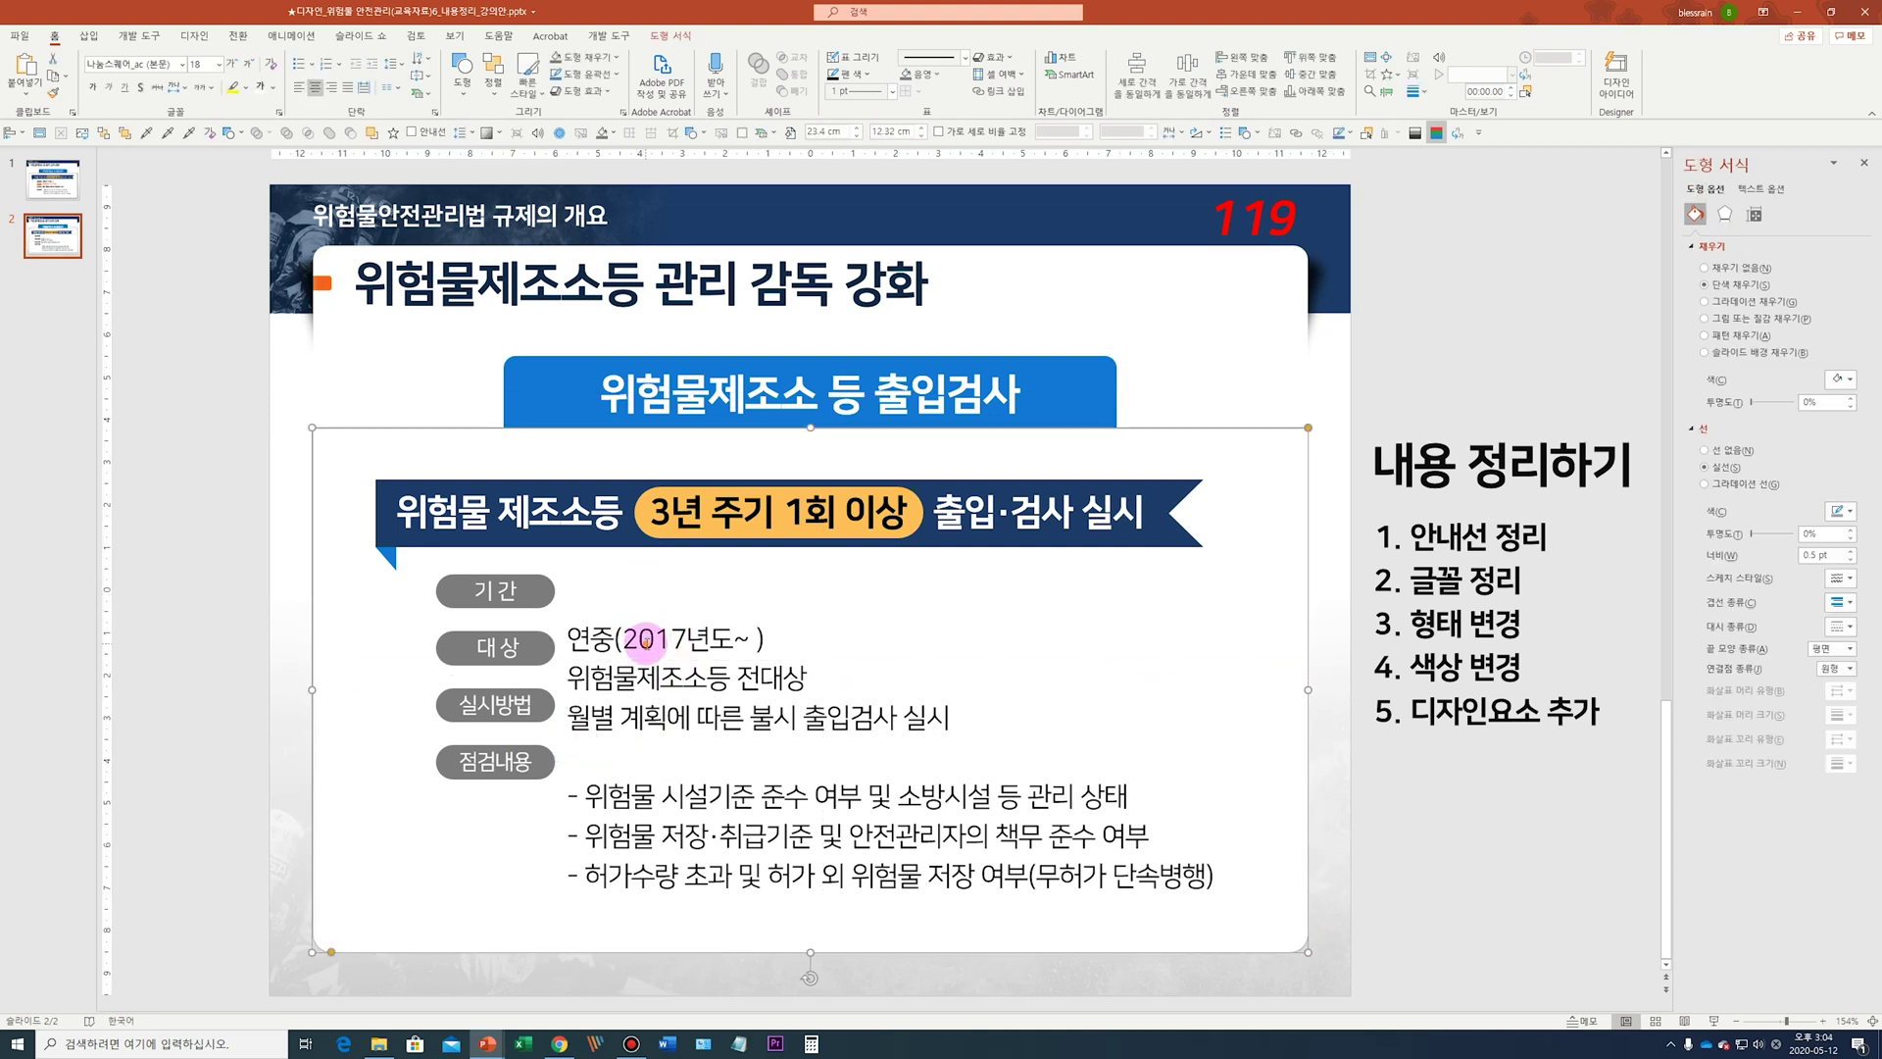
drag(621, 735, 620, 686)
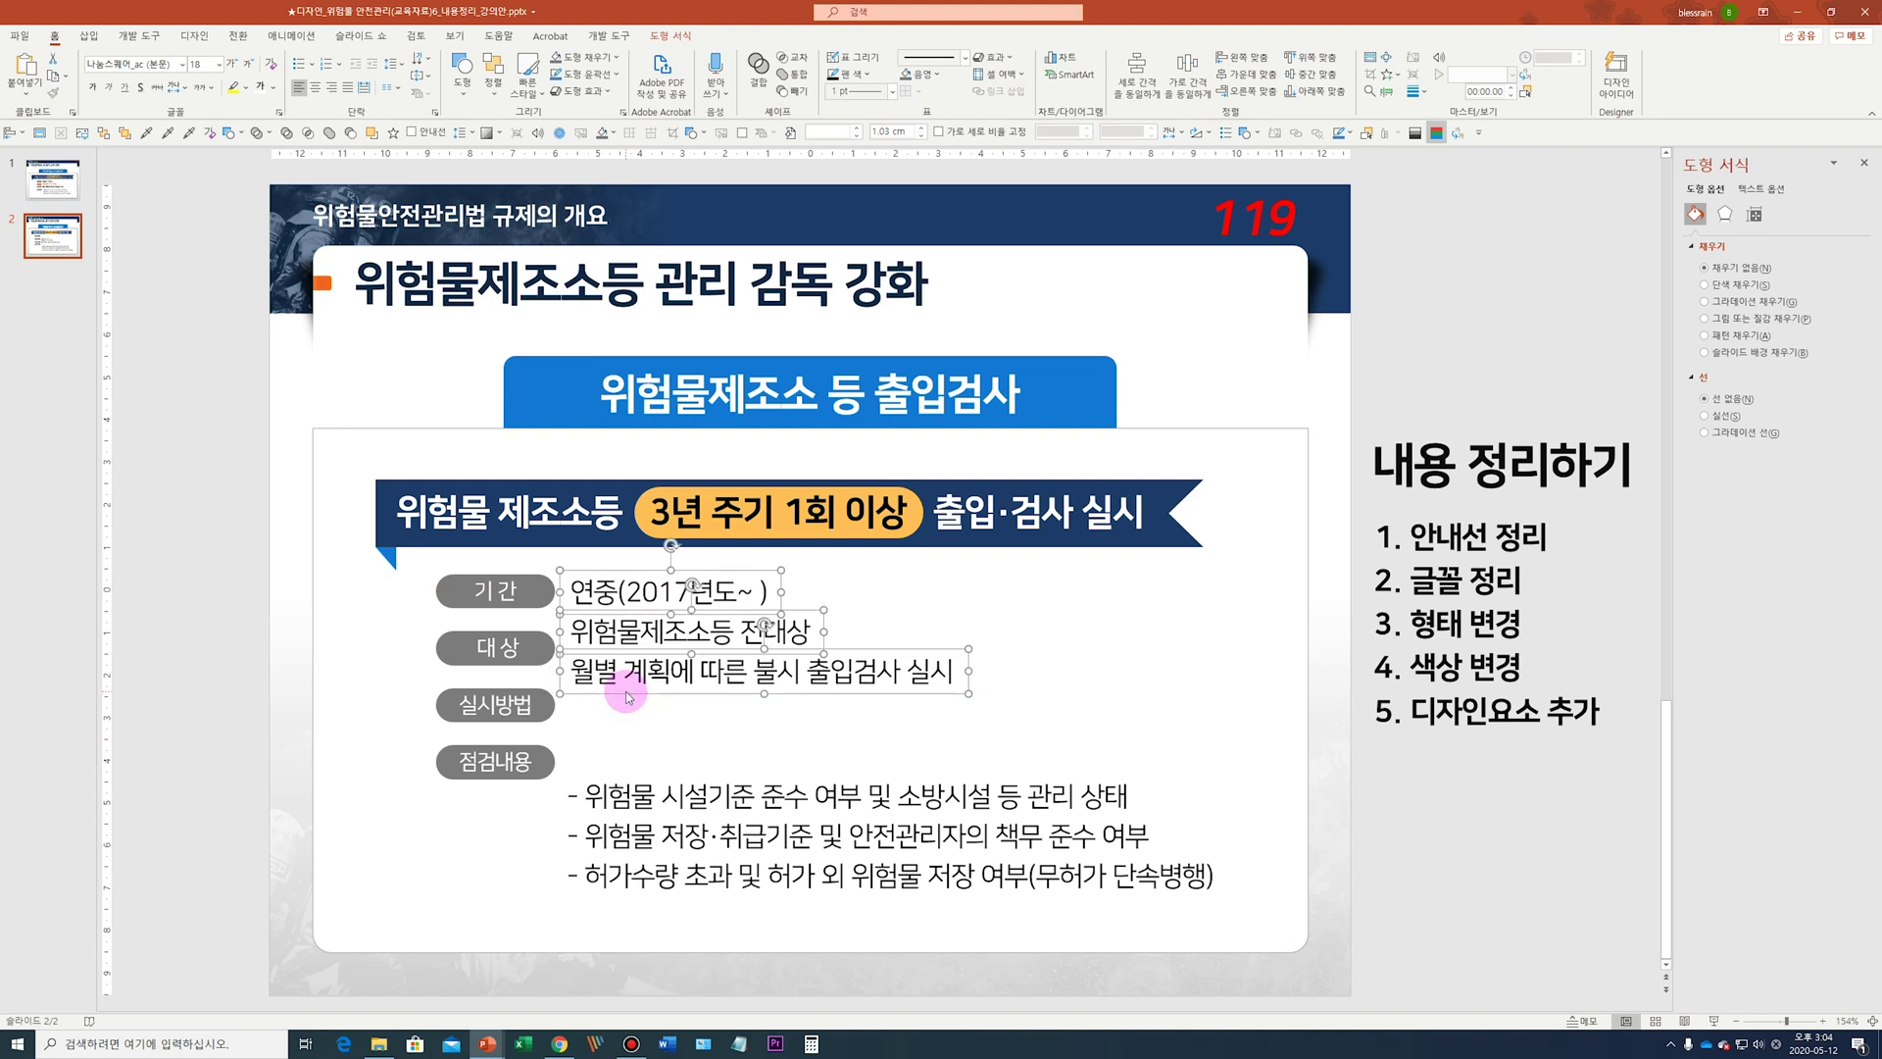
click(1757, 217)
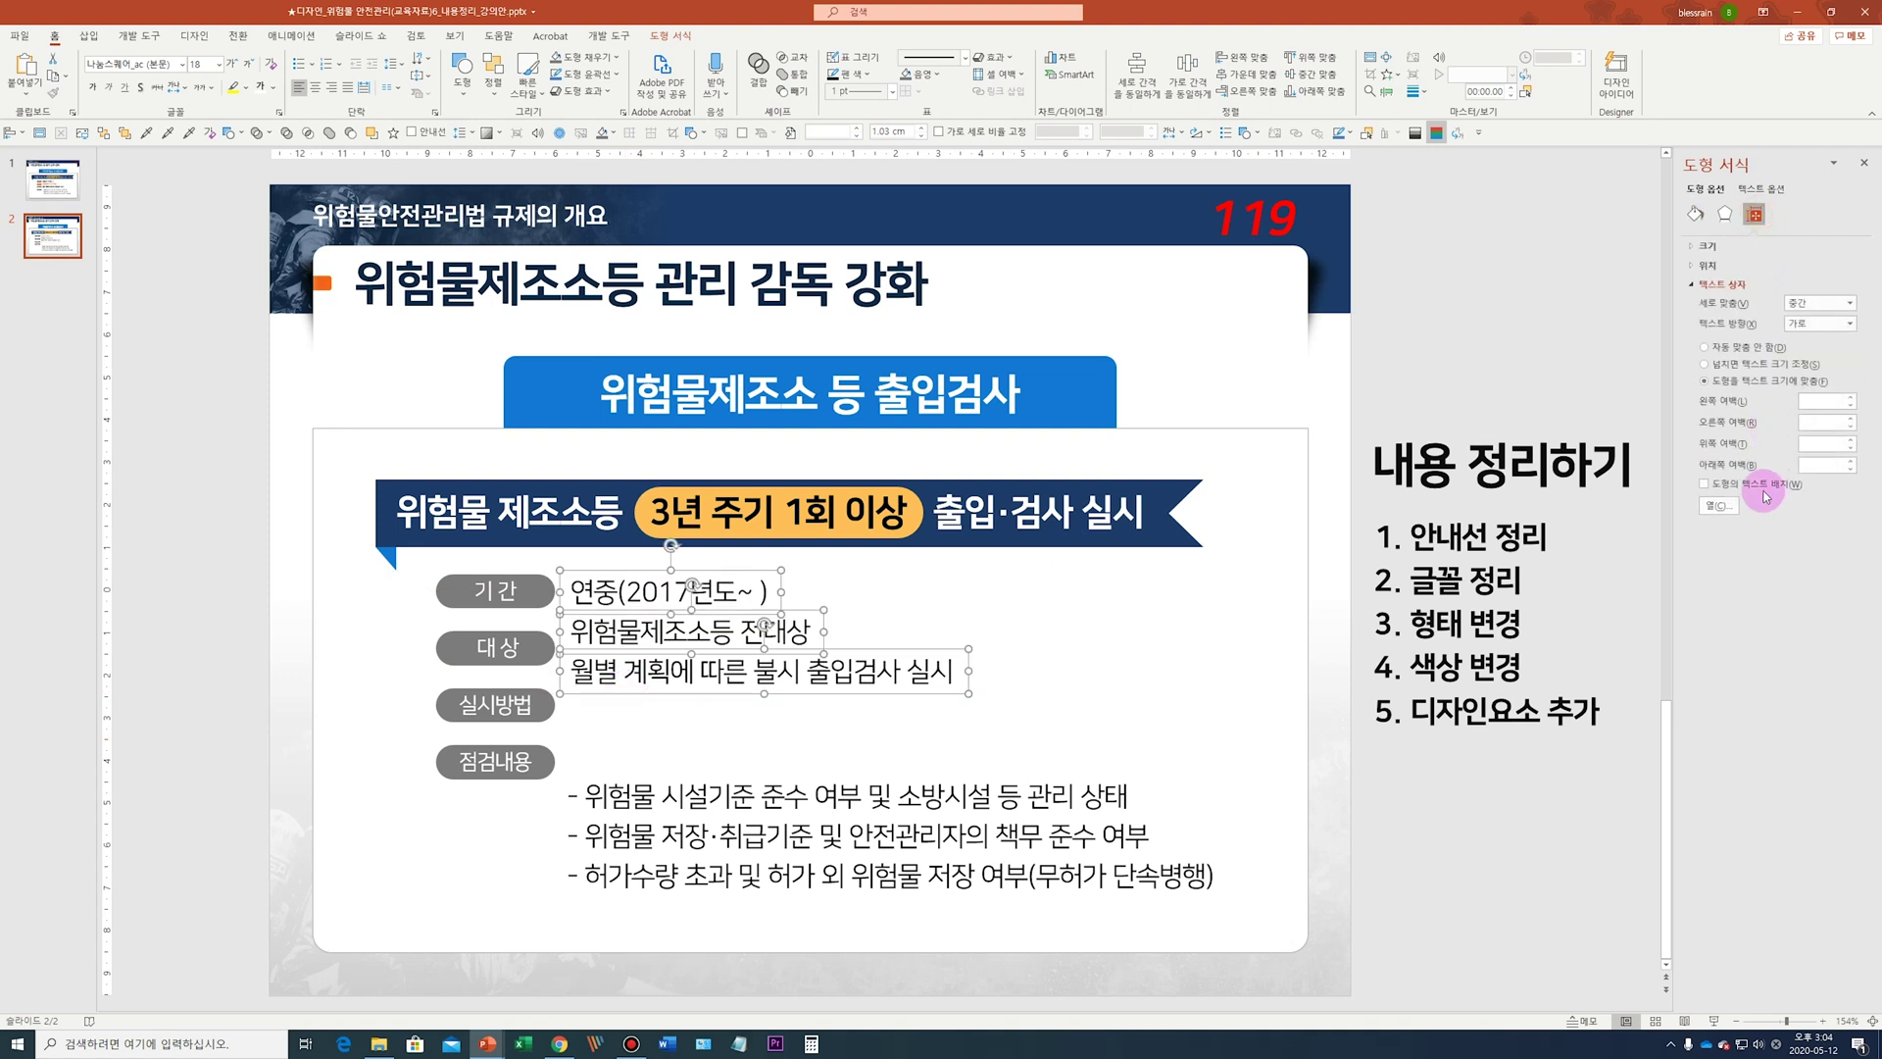
text(0)
key(Tab)
text(0)
key(Tab)
text(0)
key(Tab)
text(0)
Set the font of the three item descriptions to 나눔스퀘어_ac ExtraBold
drag(651, 685, 663, 683)
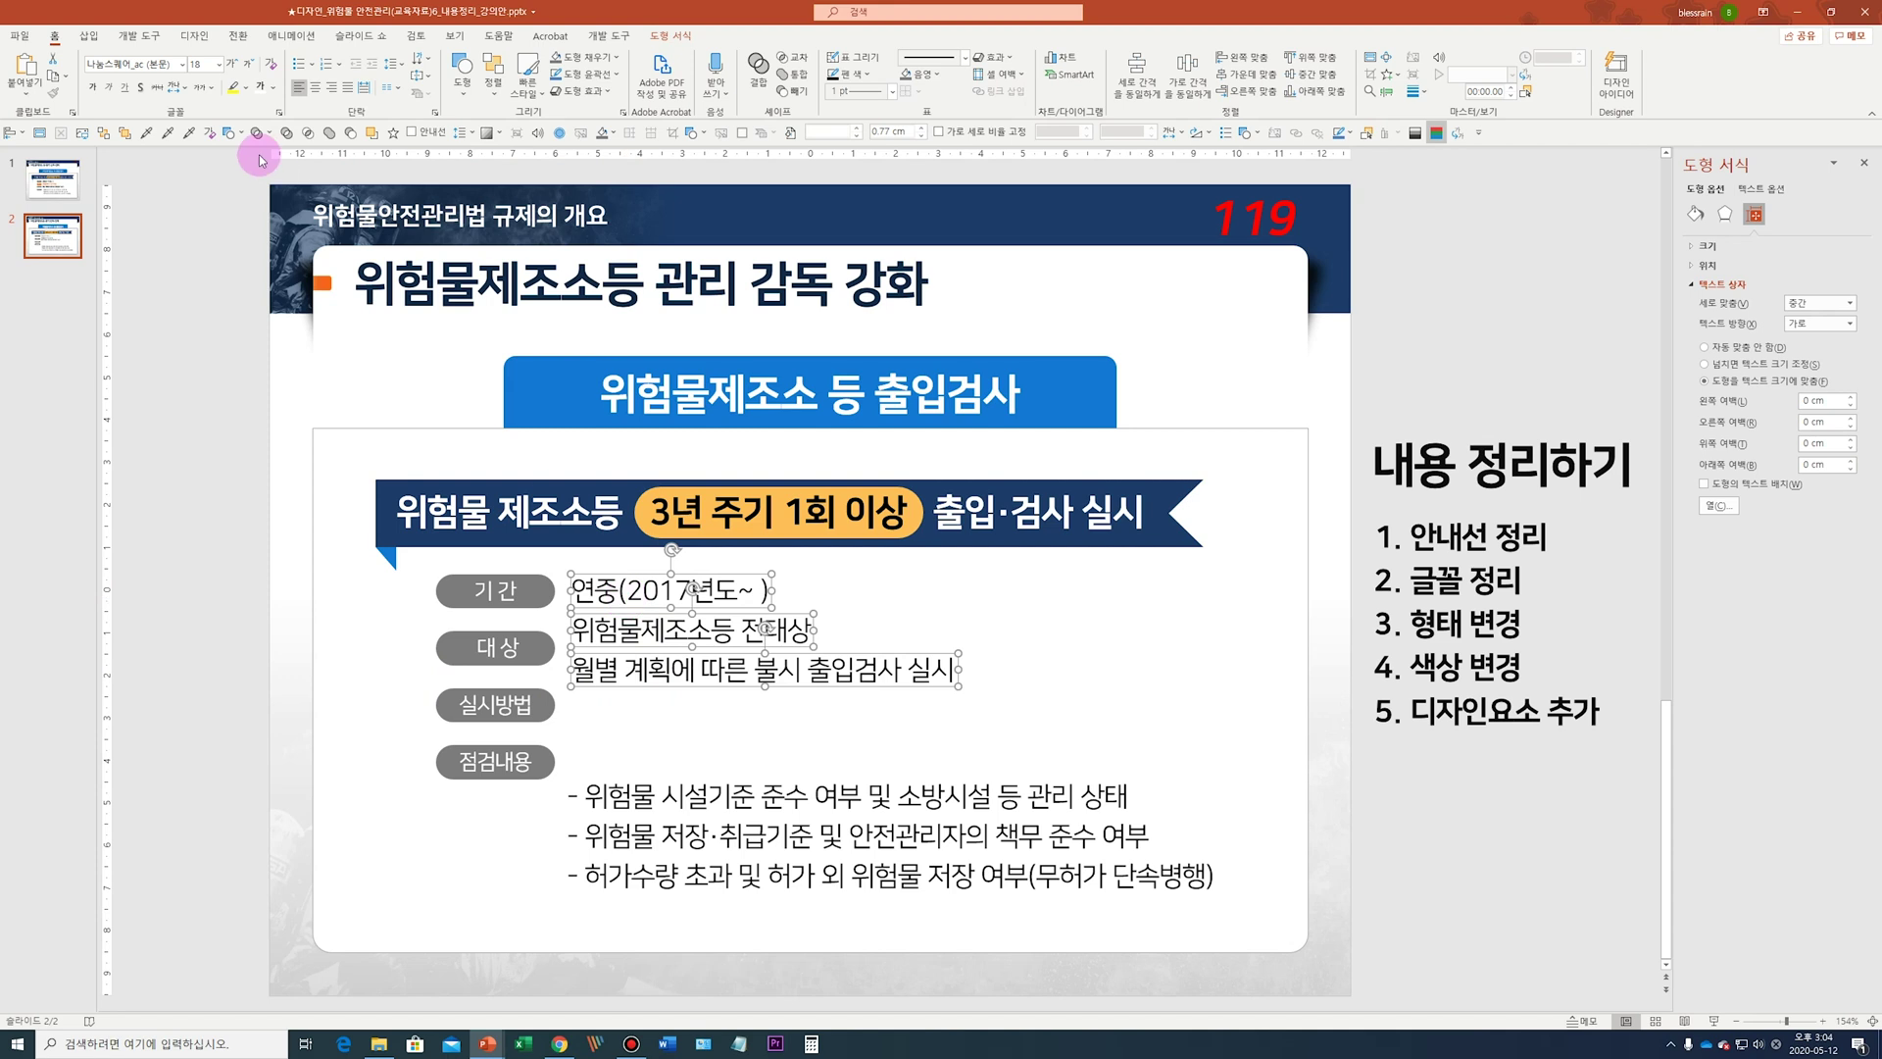
click(183, 64)
click(187, 149)
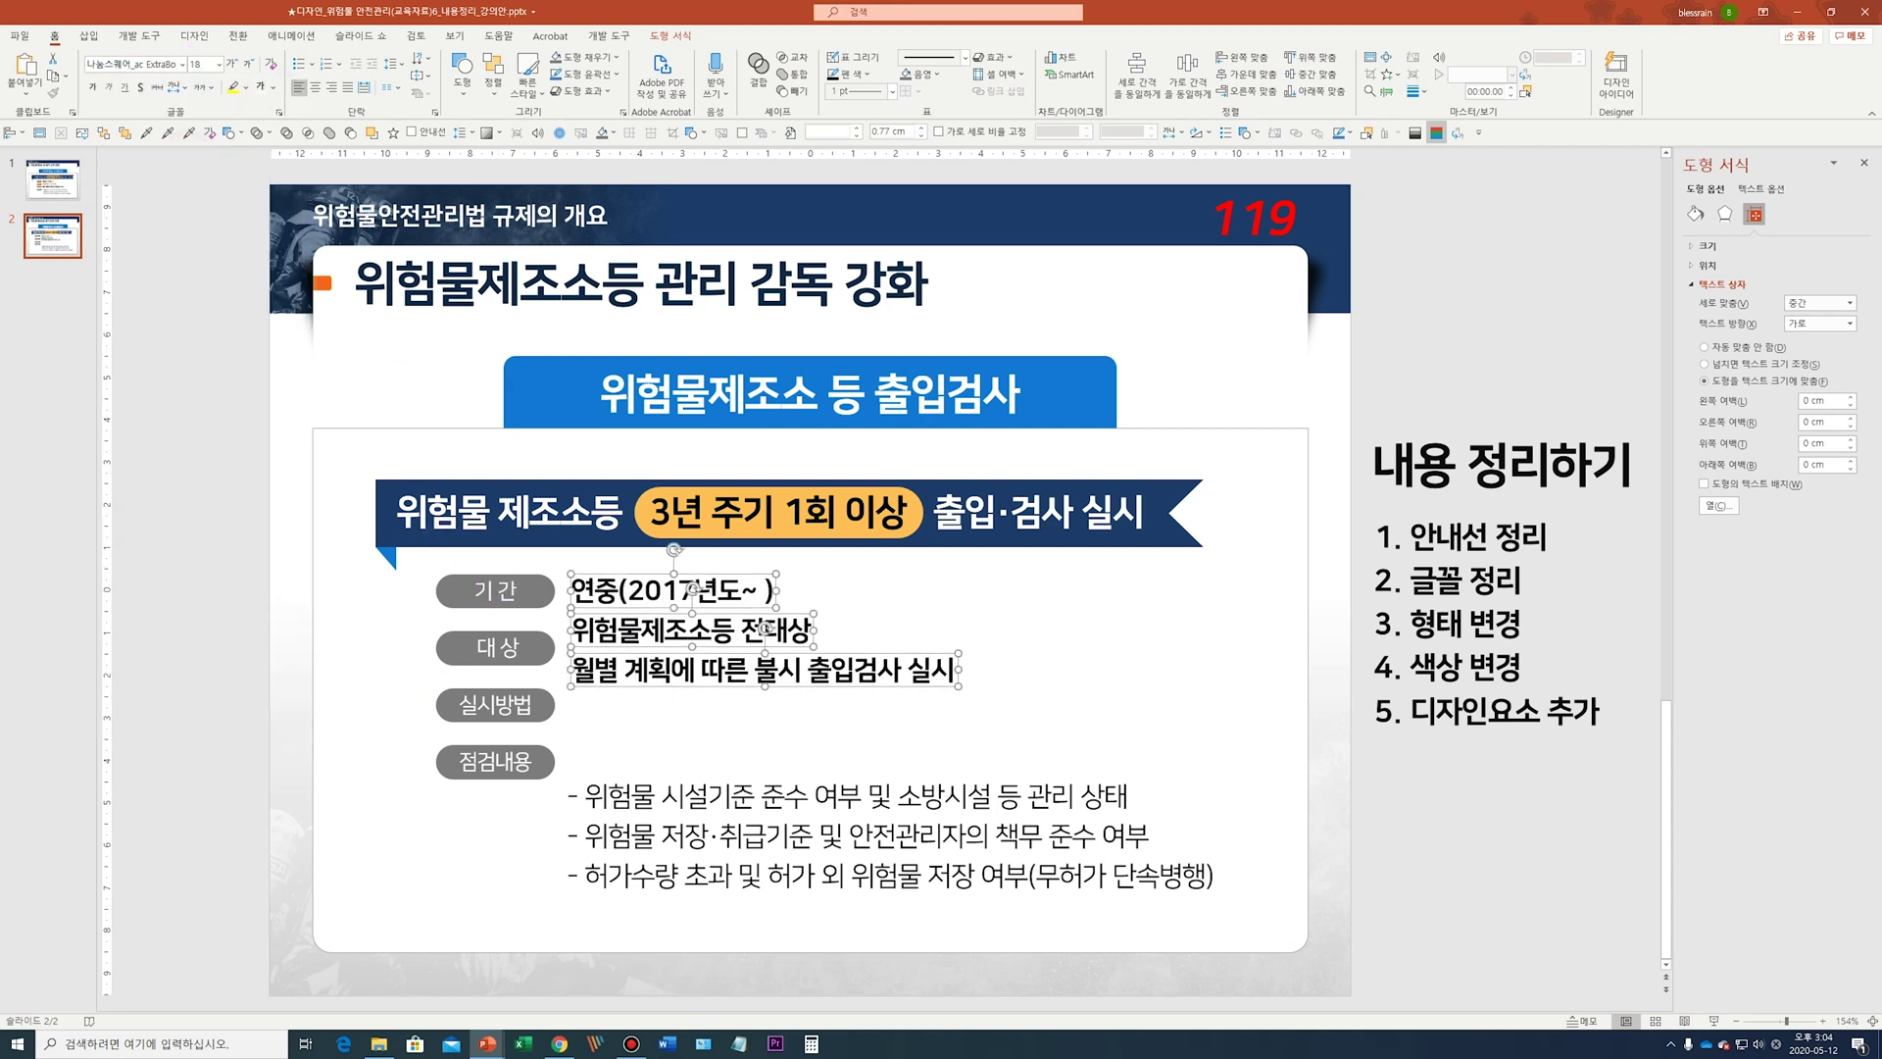
Move the 실시방법 description down beside its label and insert a space before 등 in the 대상 description
click(717, 686)
drag(725, 686, 724, 720)
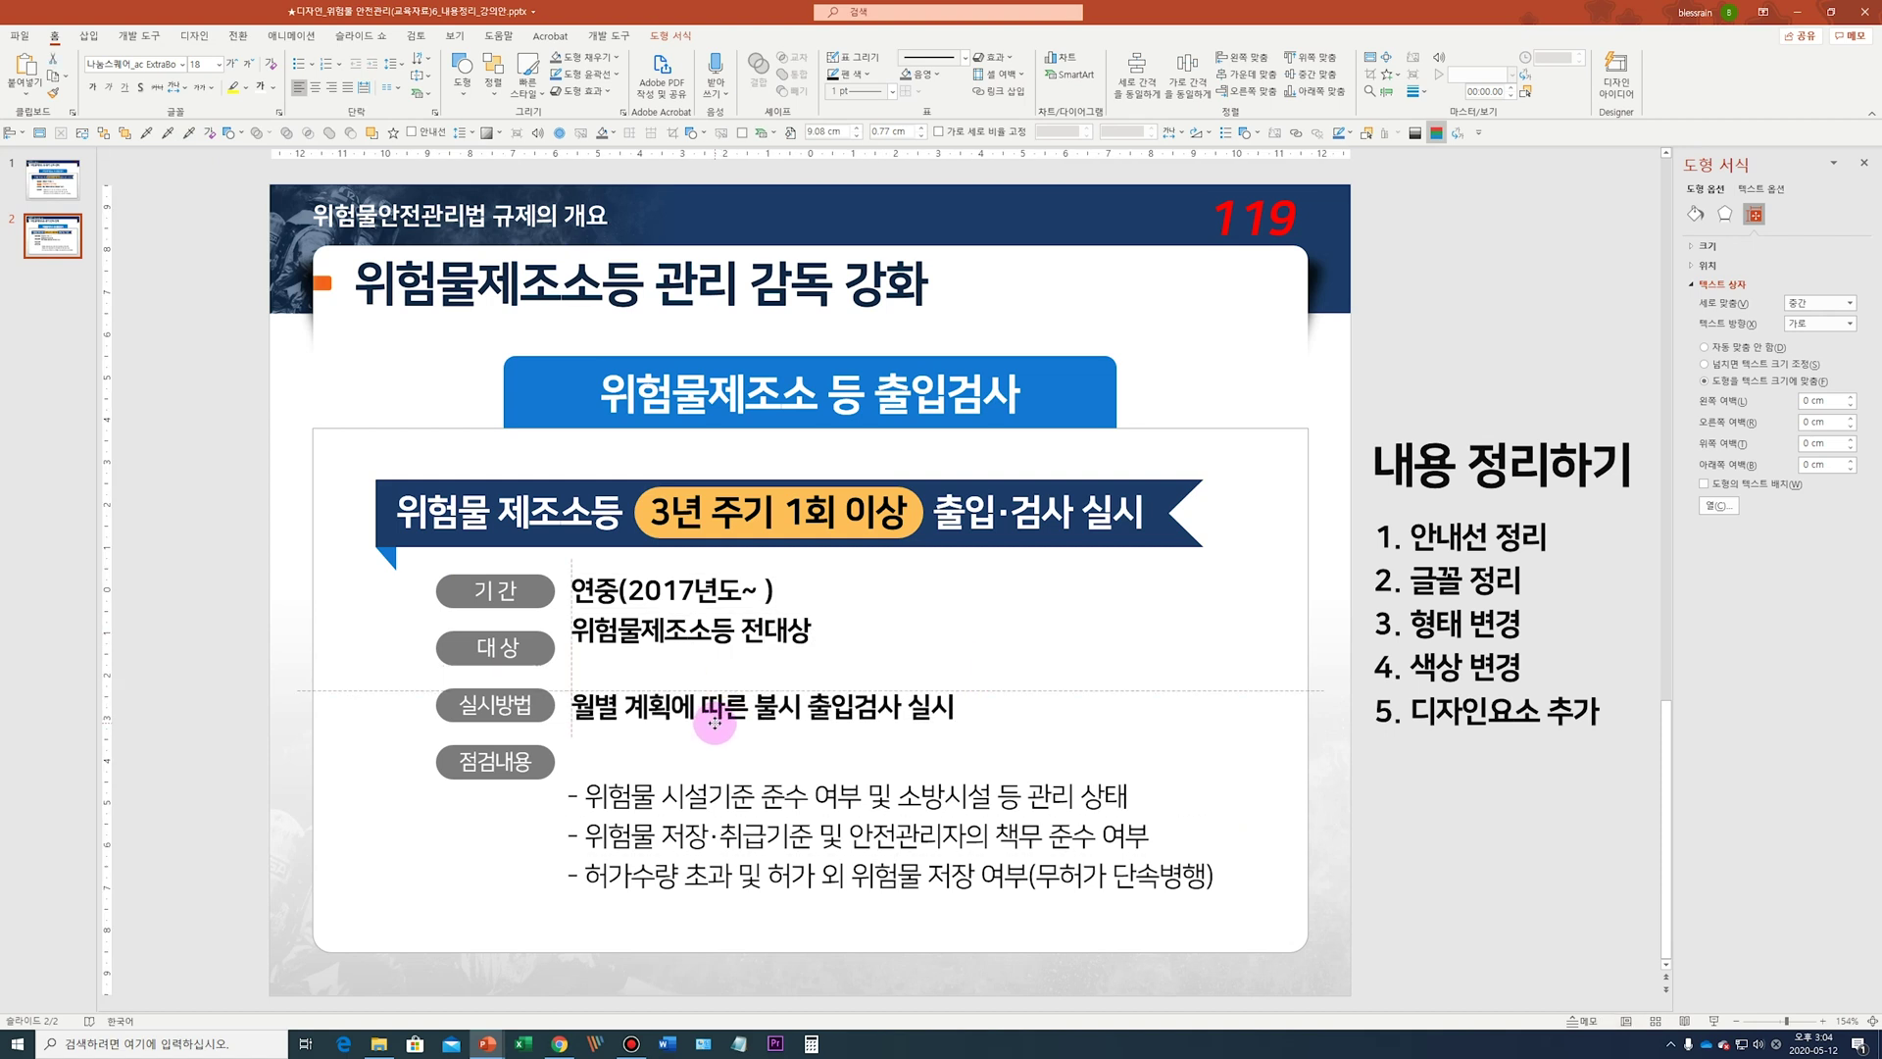
key(Tab)
click(723, 629)
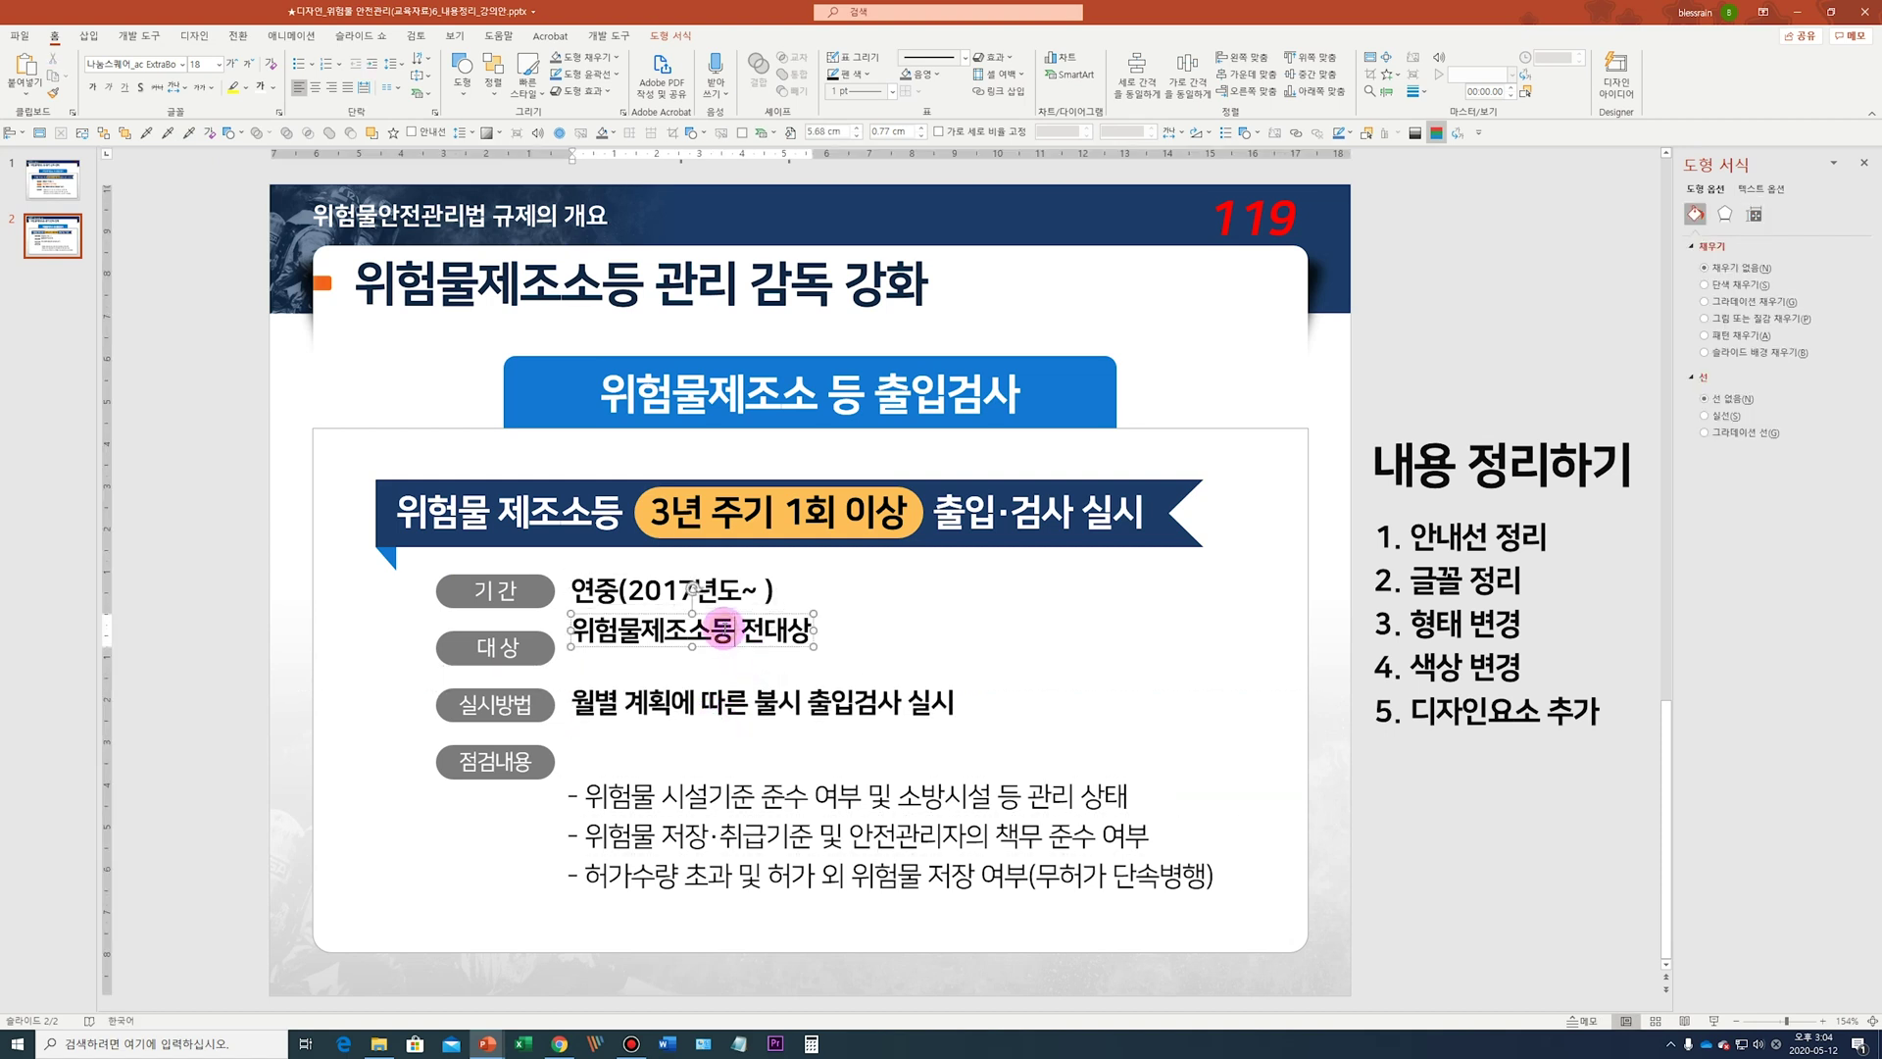
text(ㅇㄴ)
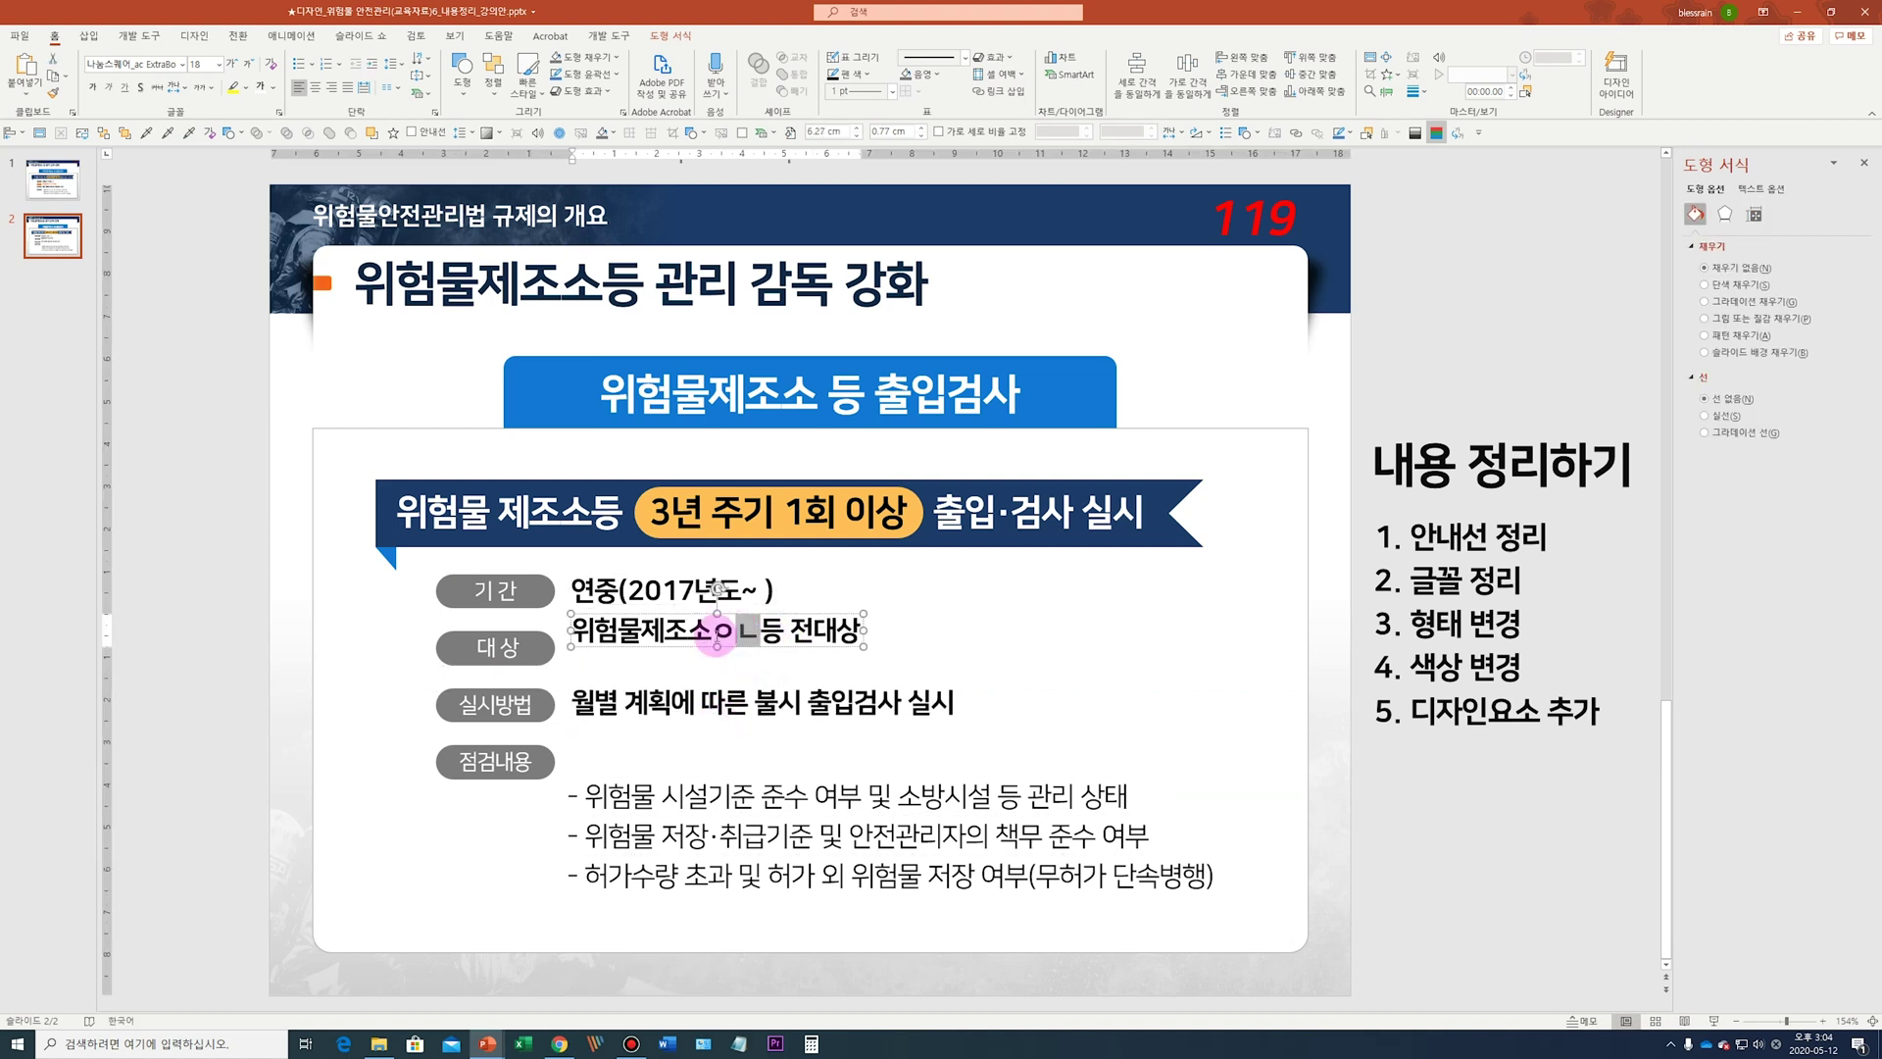
key(BackSpace)
key(BackSpace)
Line up the 기간, 대상 and 실시방법 descriptions with their gray labels
click(624, 589)
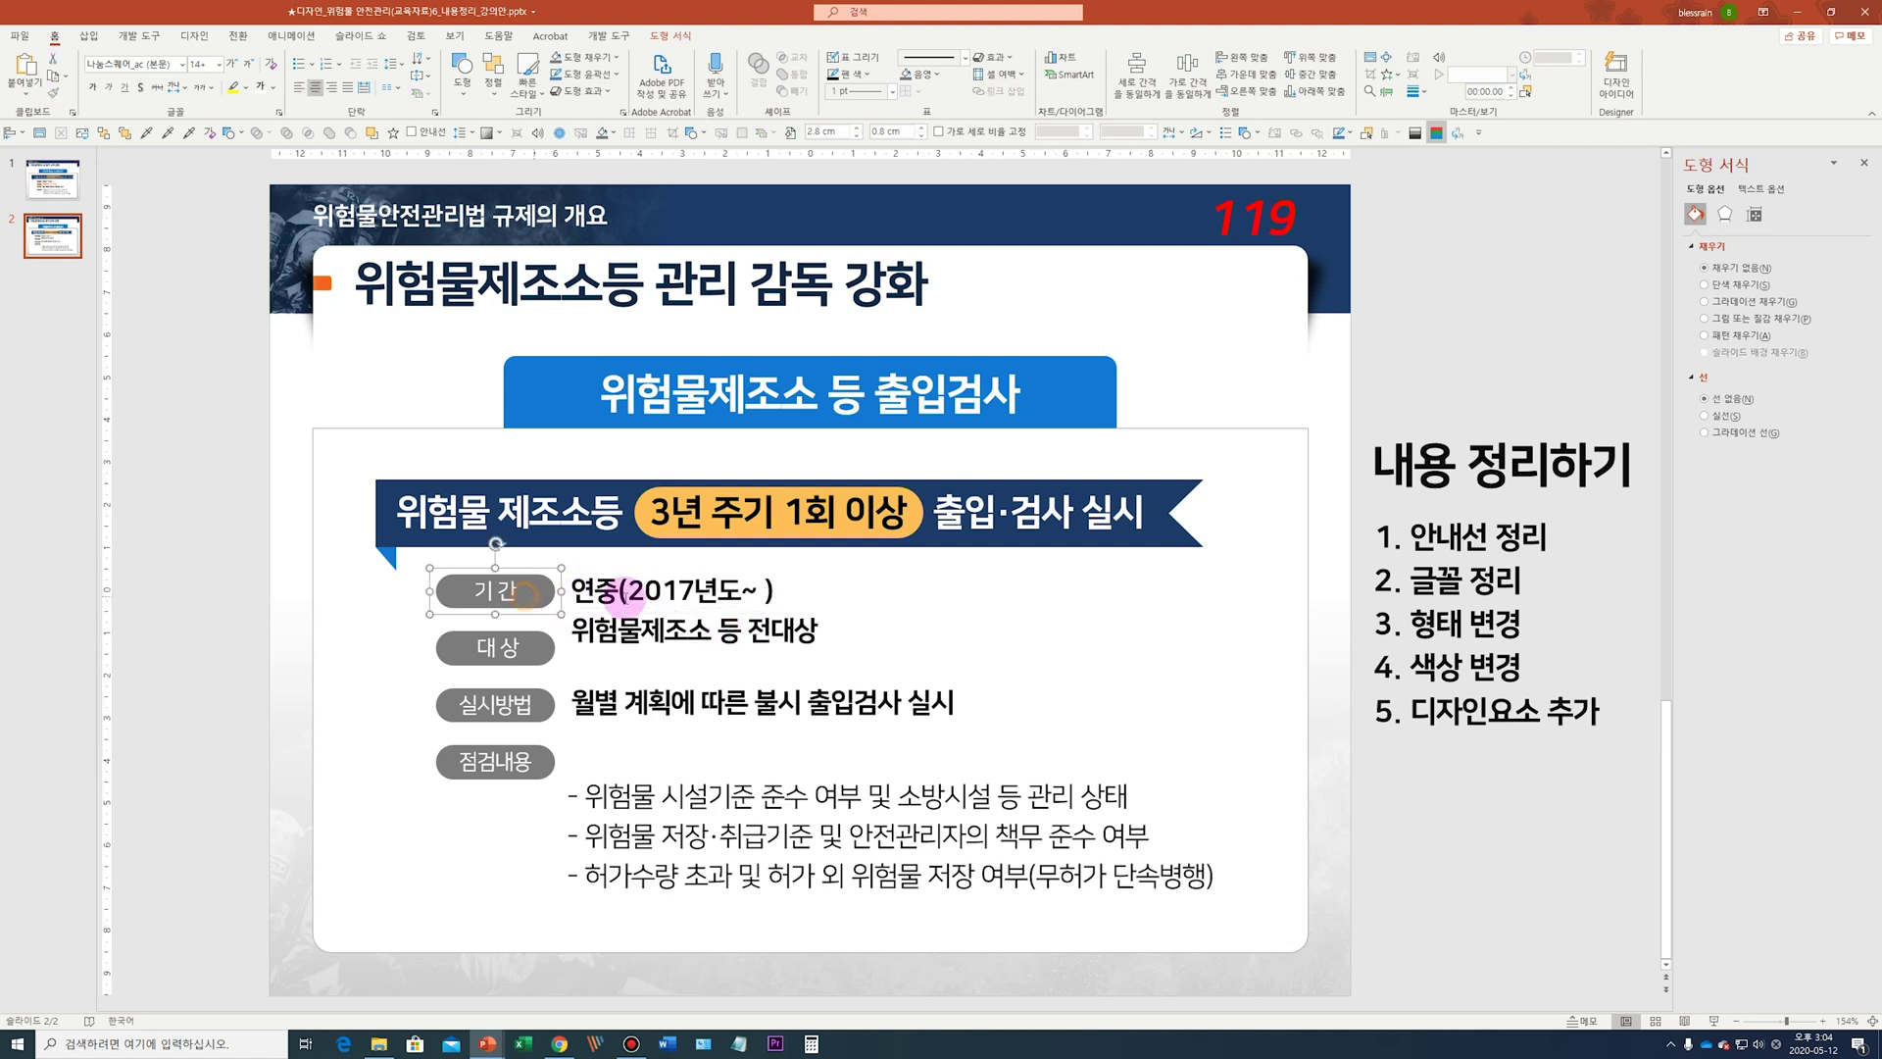
drag(588, 632, 589, 651)
click(620, 608)
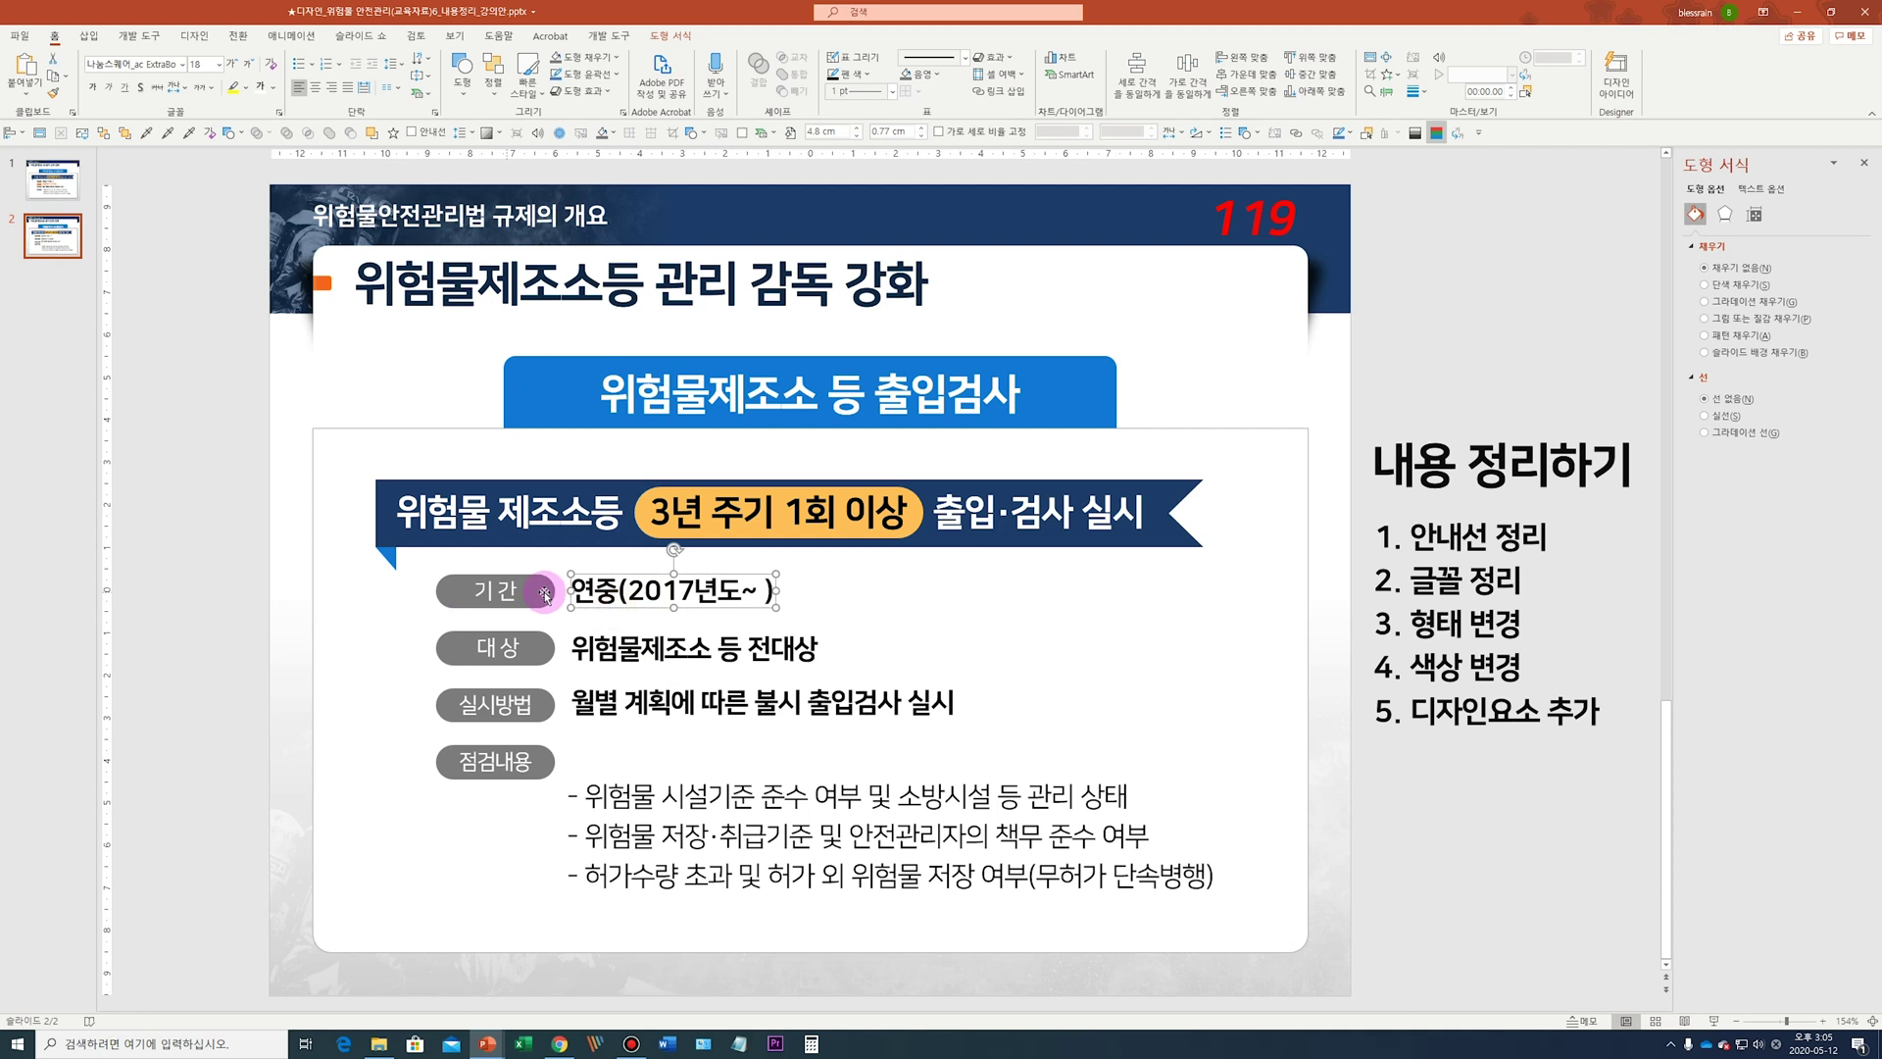
click(264, 627)
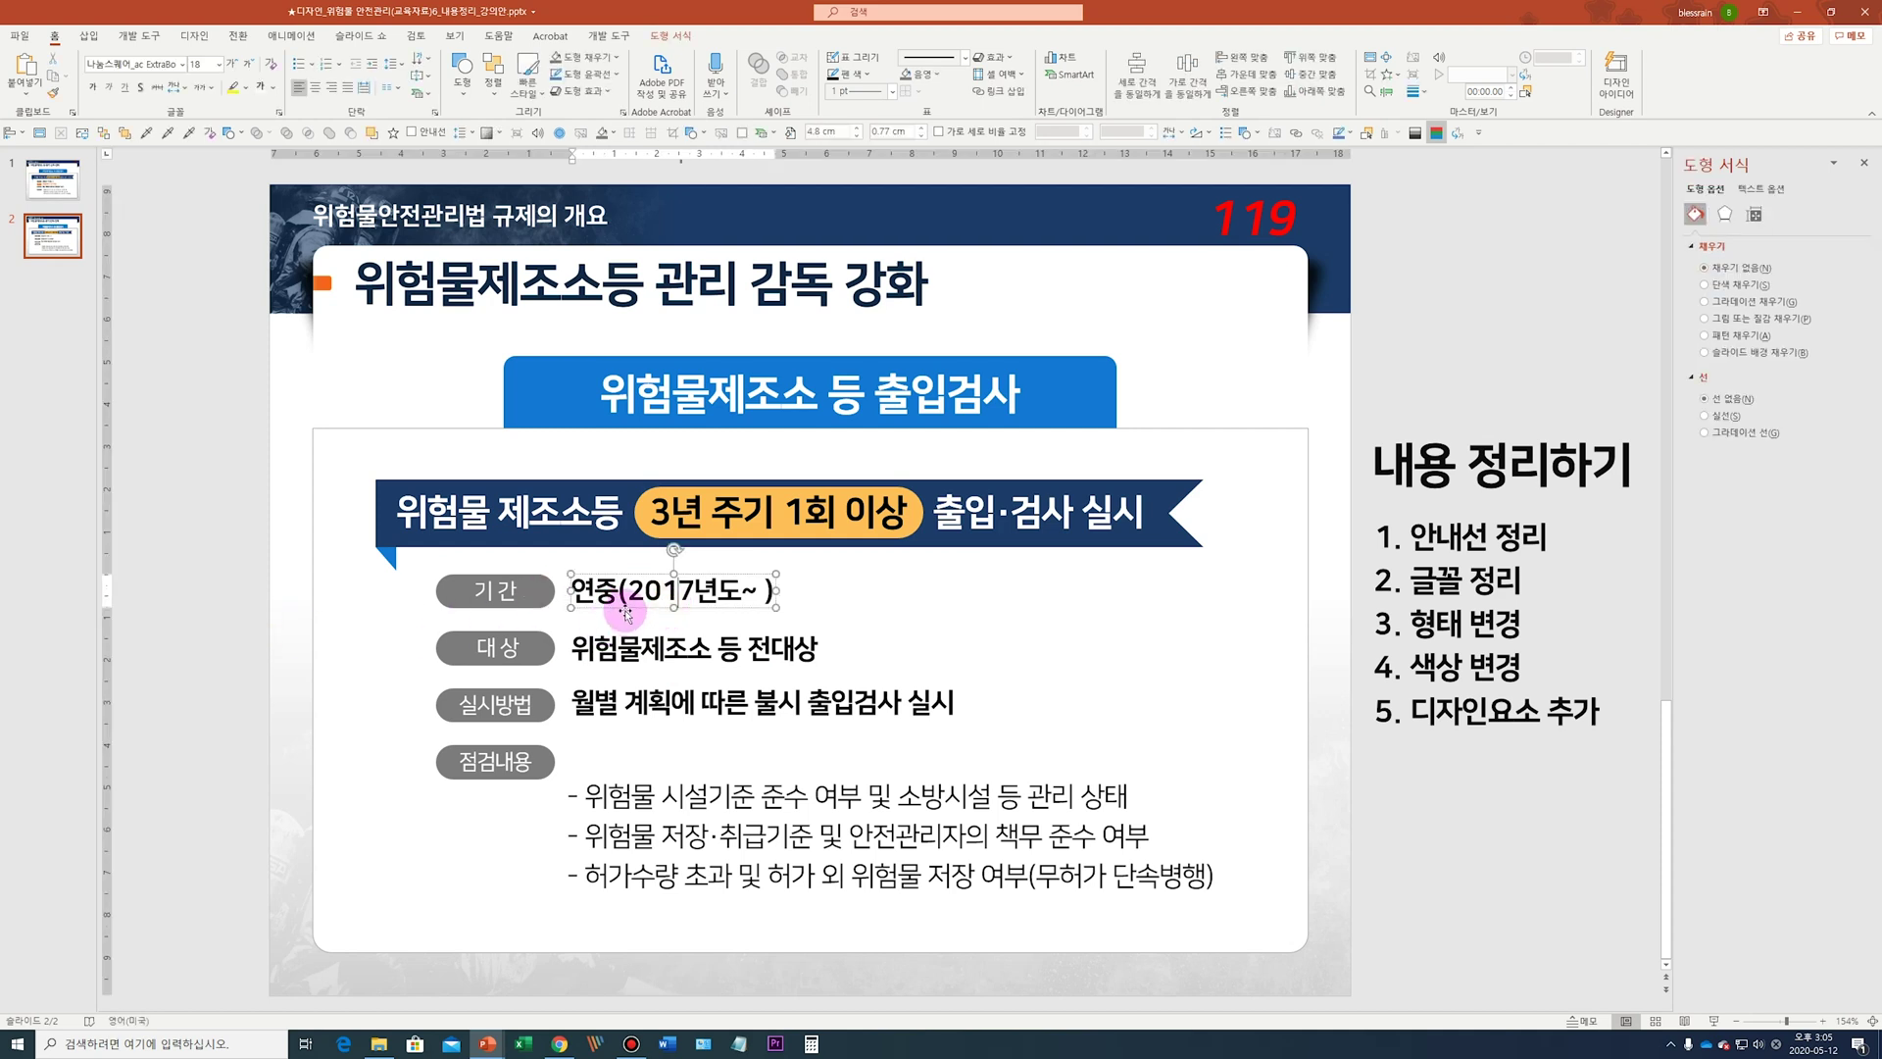
click(629, 605)
drag(629, 604, 632, 605)
click(633, 727)
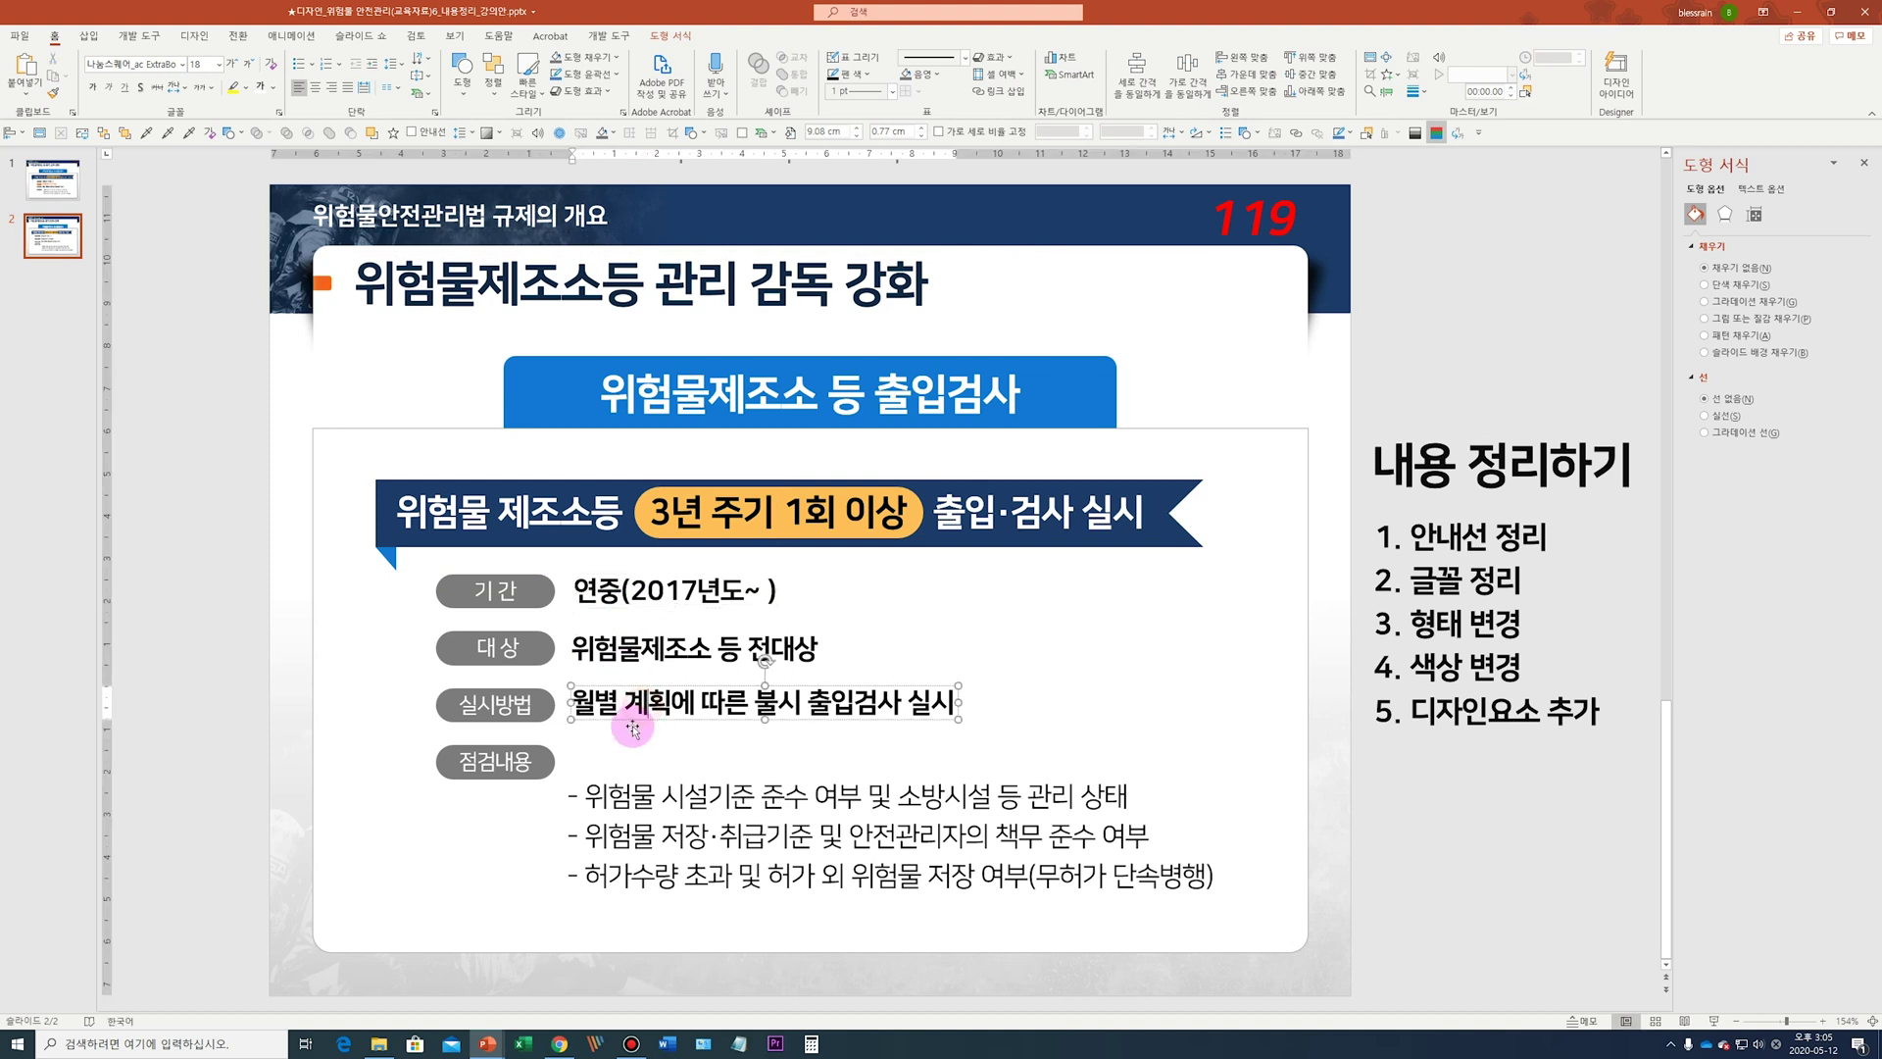
drag(634, 727, 617, 731)
Set the three 점검내용 detail lines to font size 16 and move them up beside the 점검내용 label
click(687, 796)
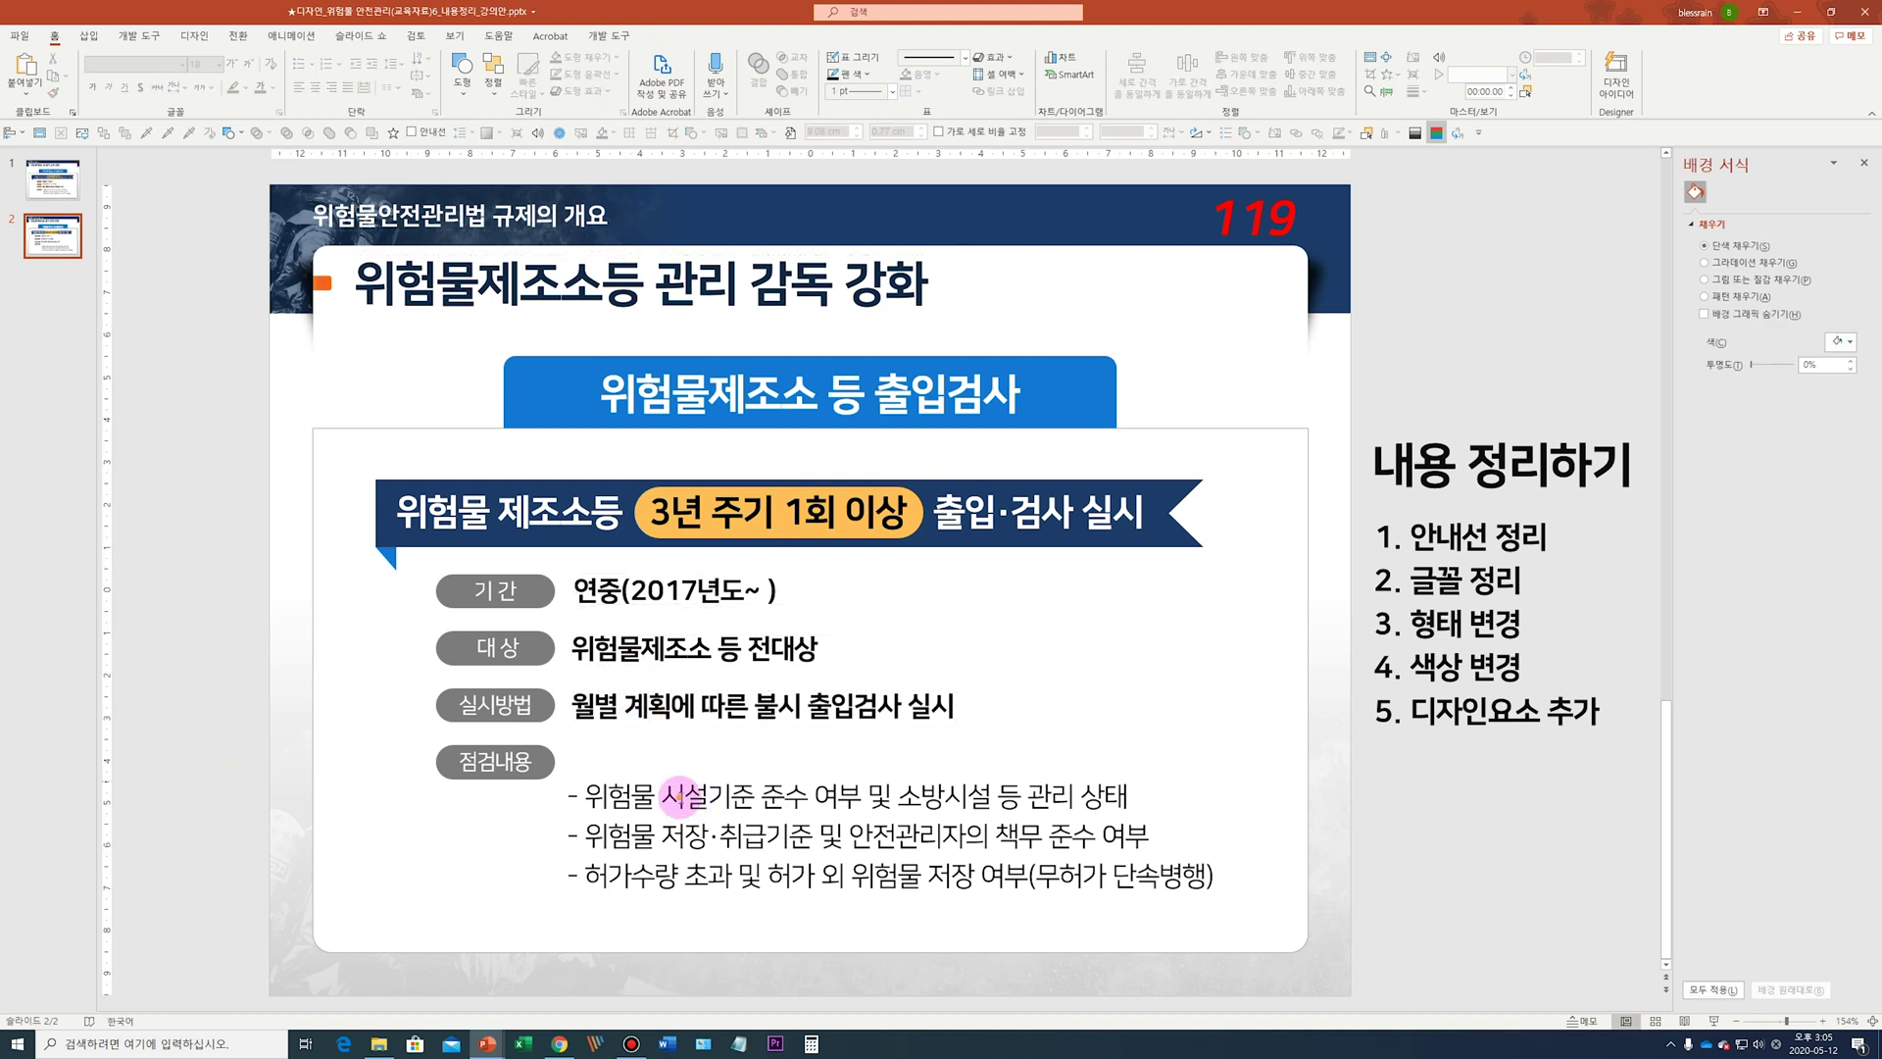
shift+click(672, 836)
shift+click(672, 874)
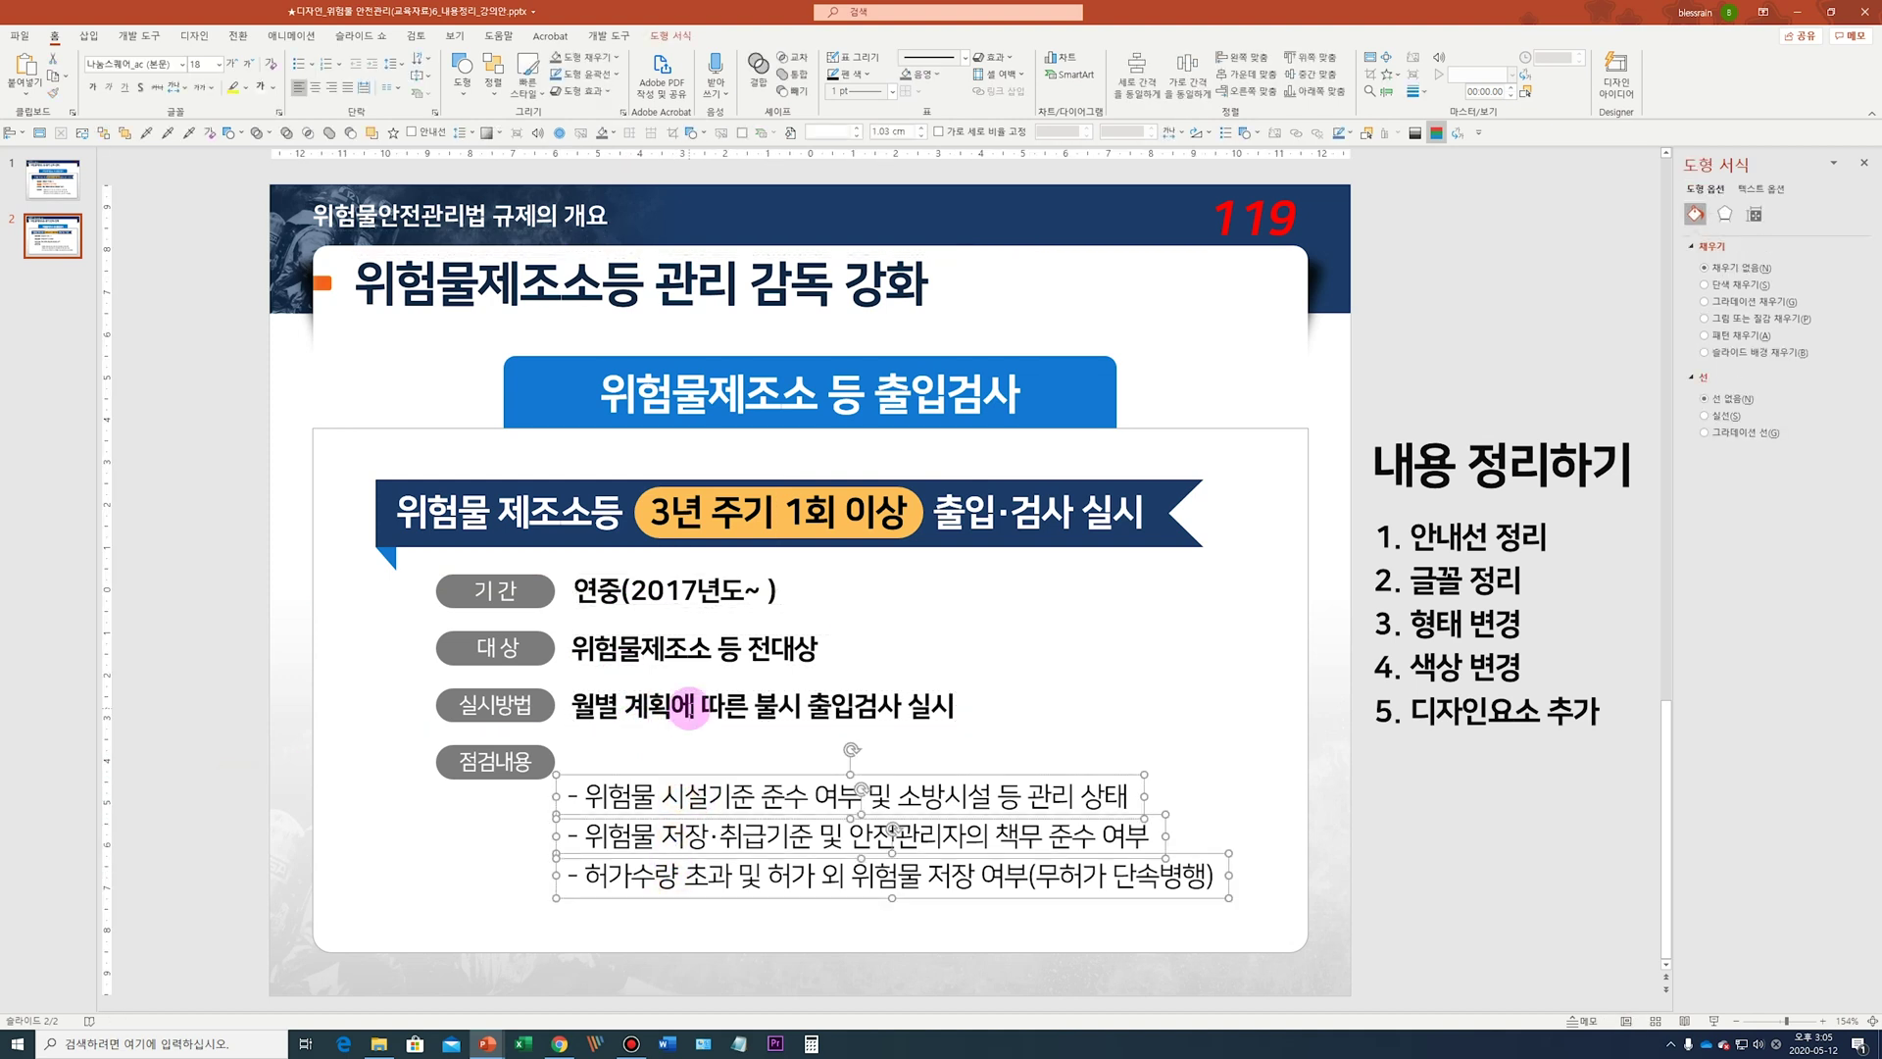
click(250, 65)
scroll(689, 829, down, 1)
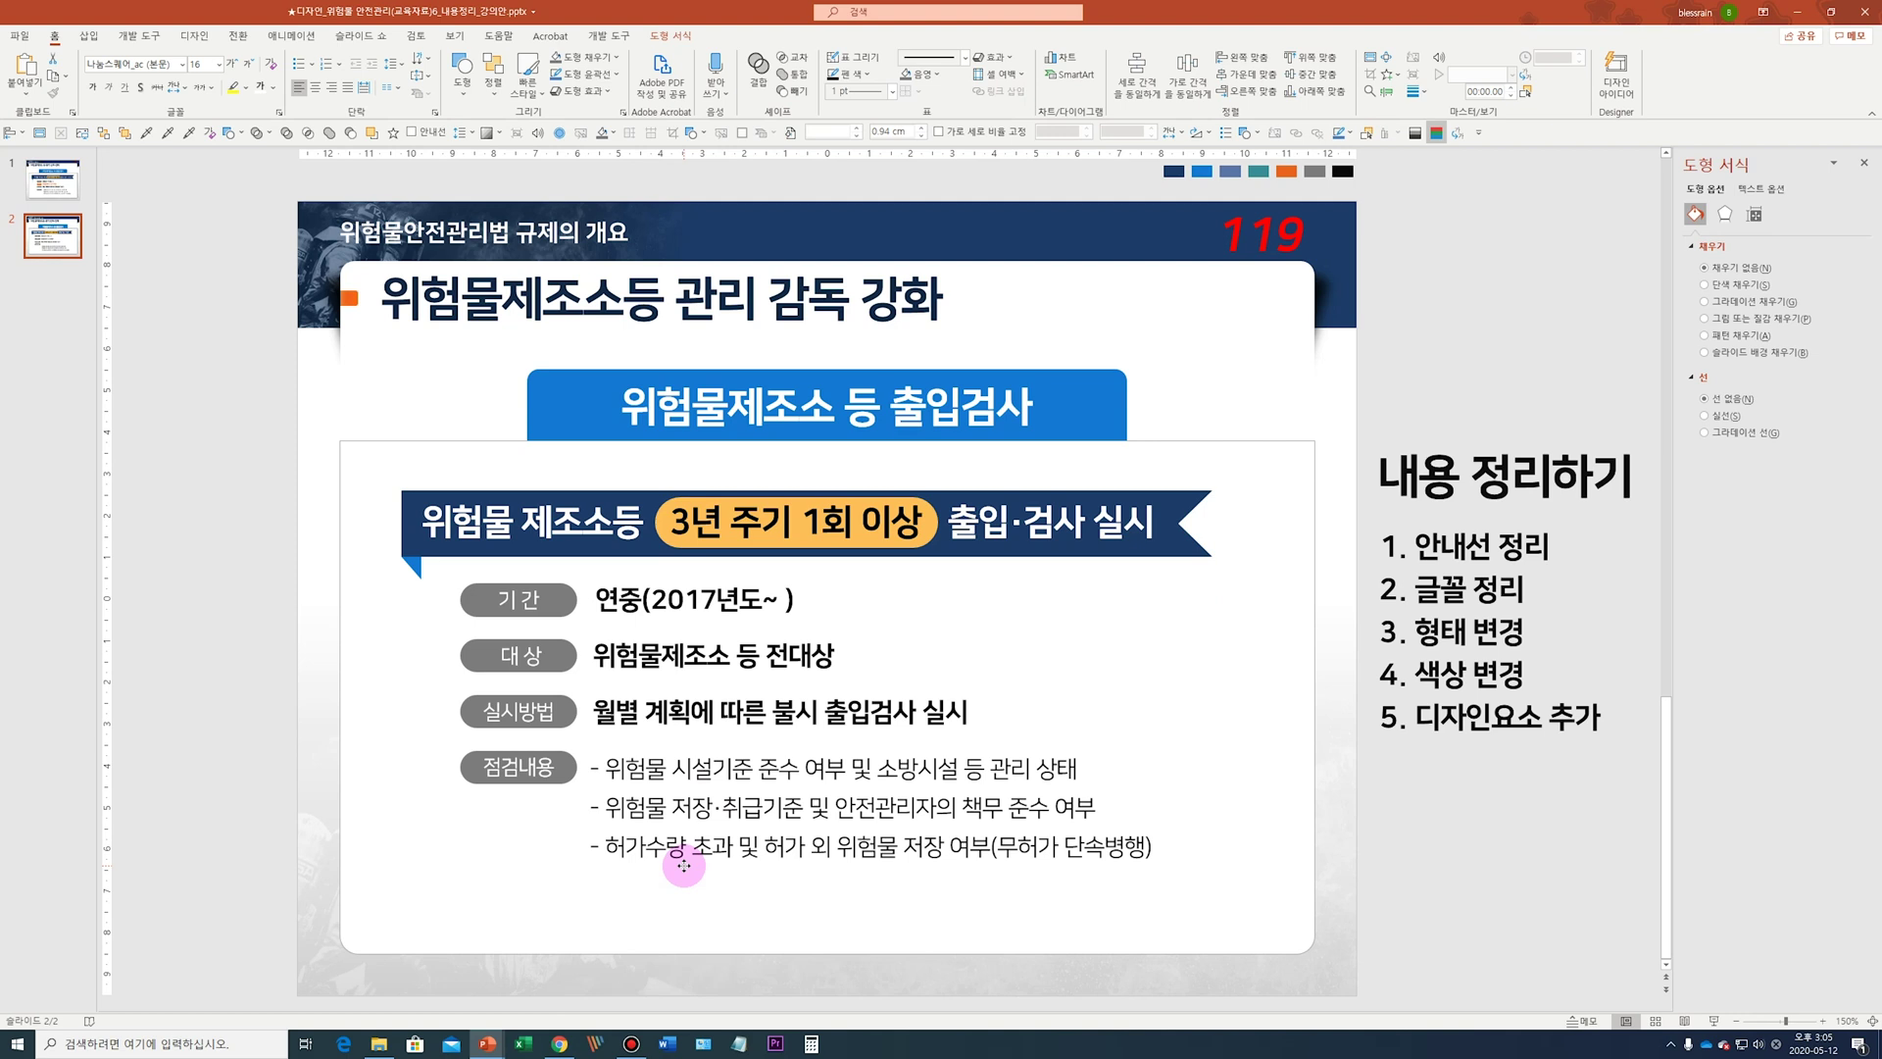
drag(686, 870, 686, 845)
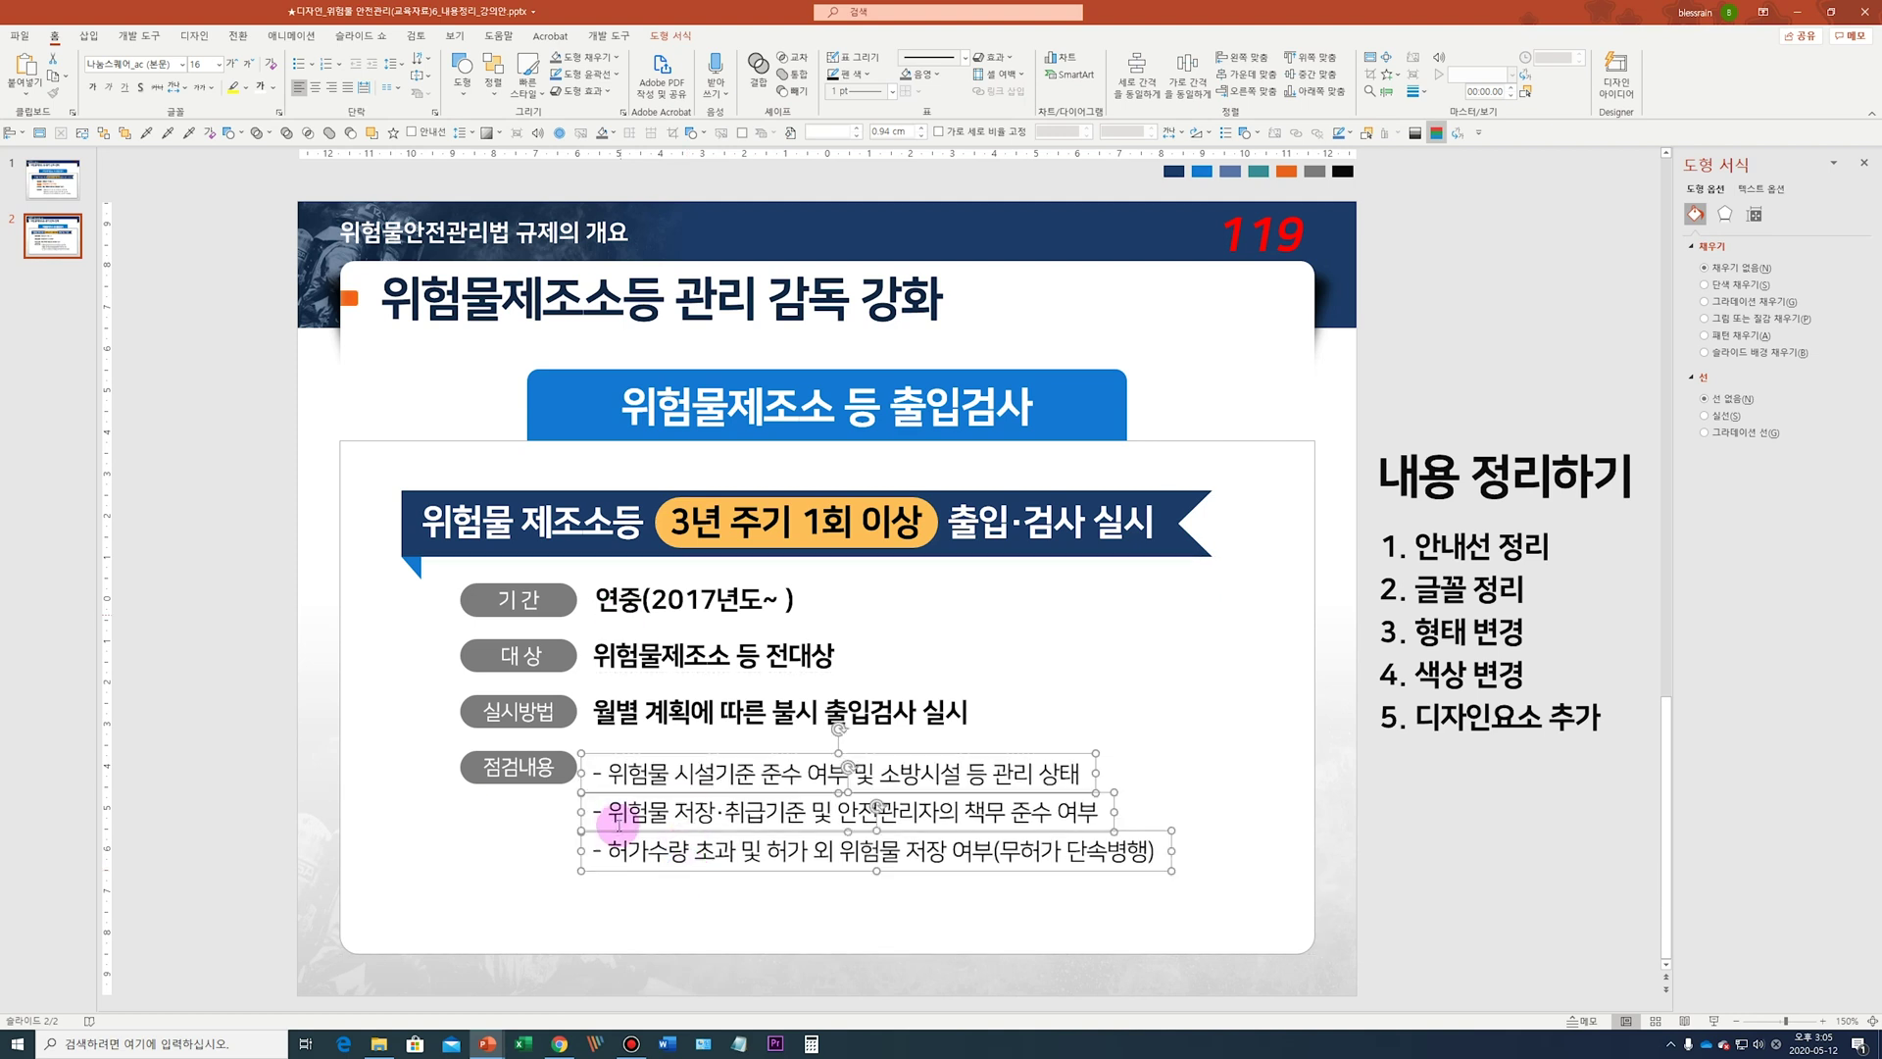
click(291, 714)
Move the gray labels together with all their descriptions slightly down, away from the ribbon banner
scroll(1223, 856, down, 2)
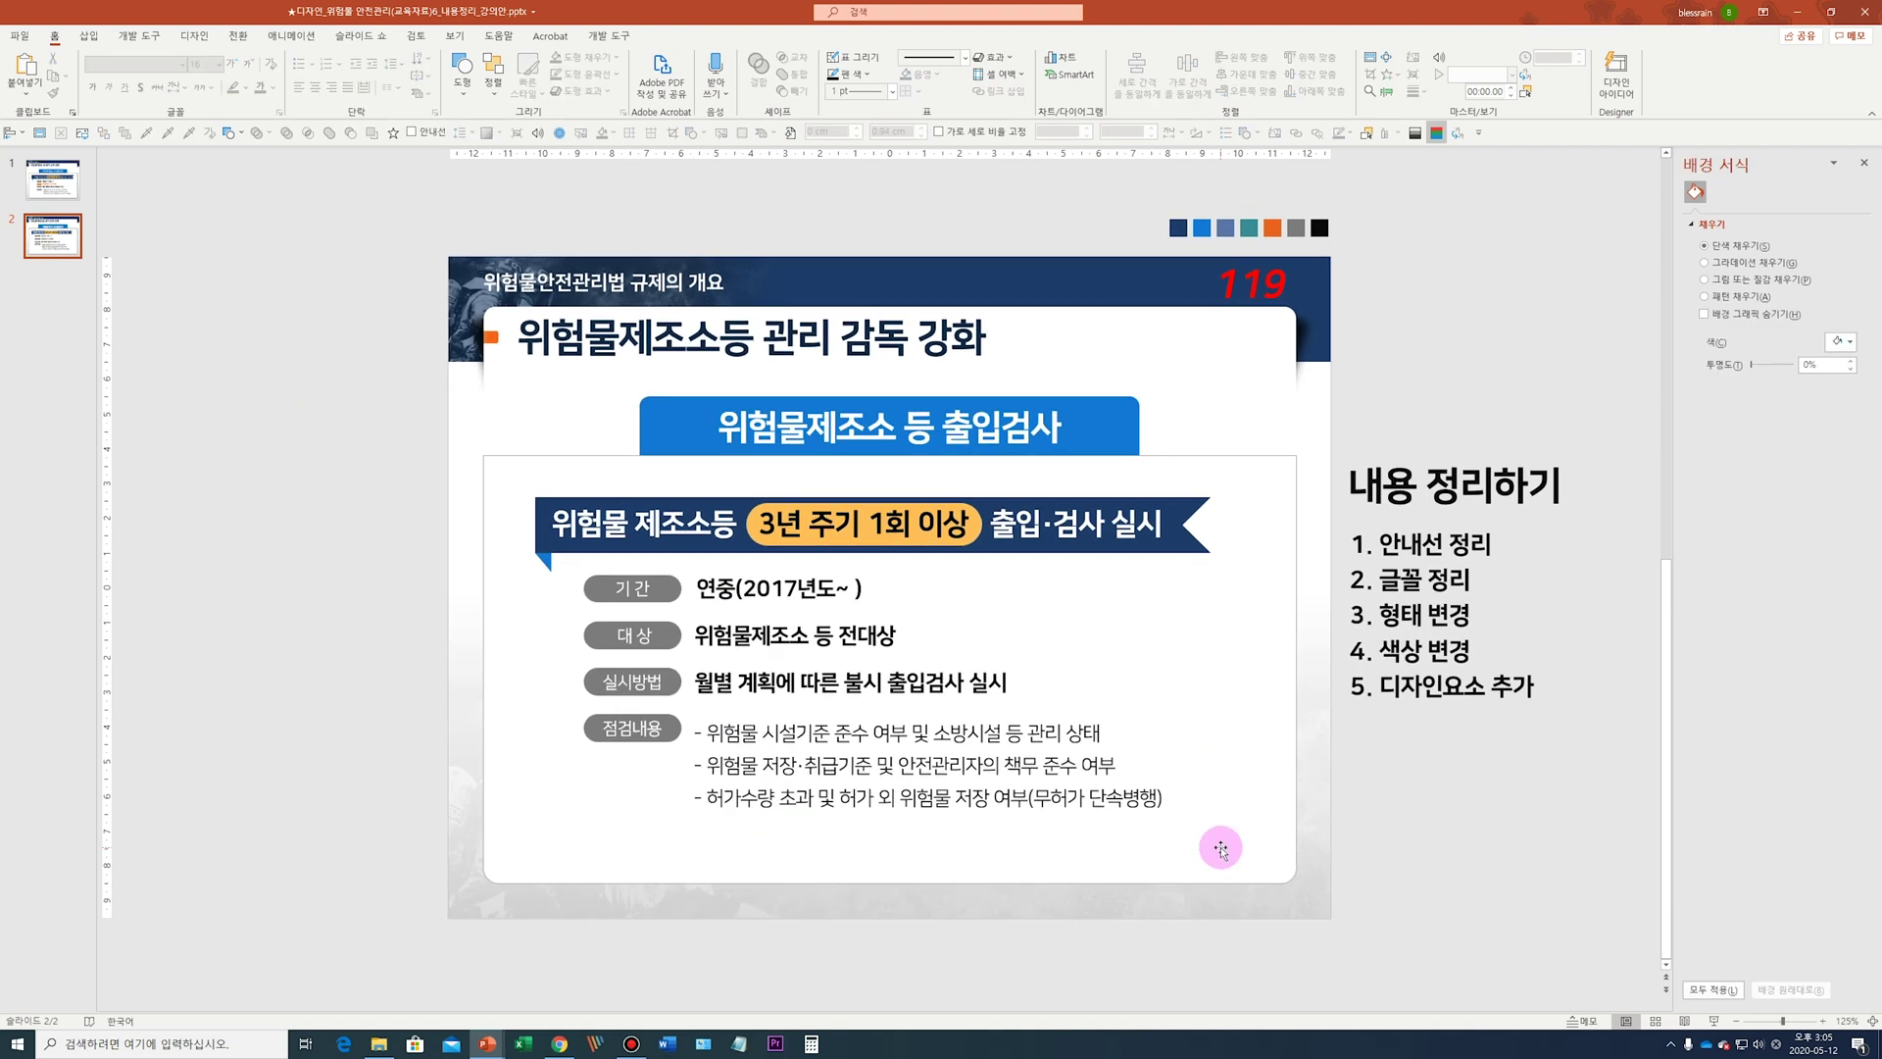
scroll(1221, 849, down, 3)
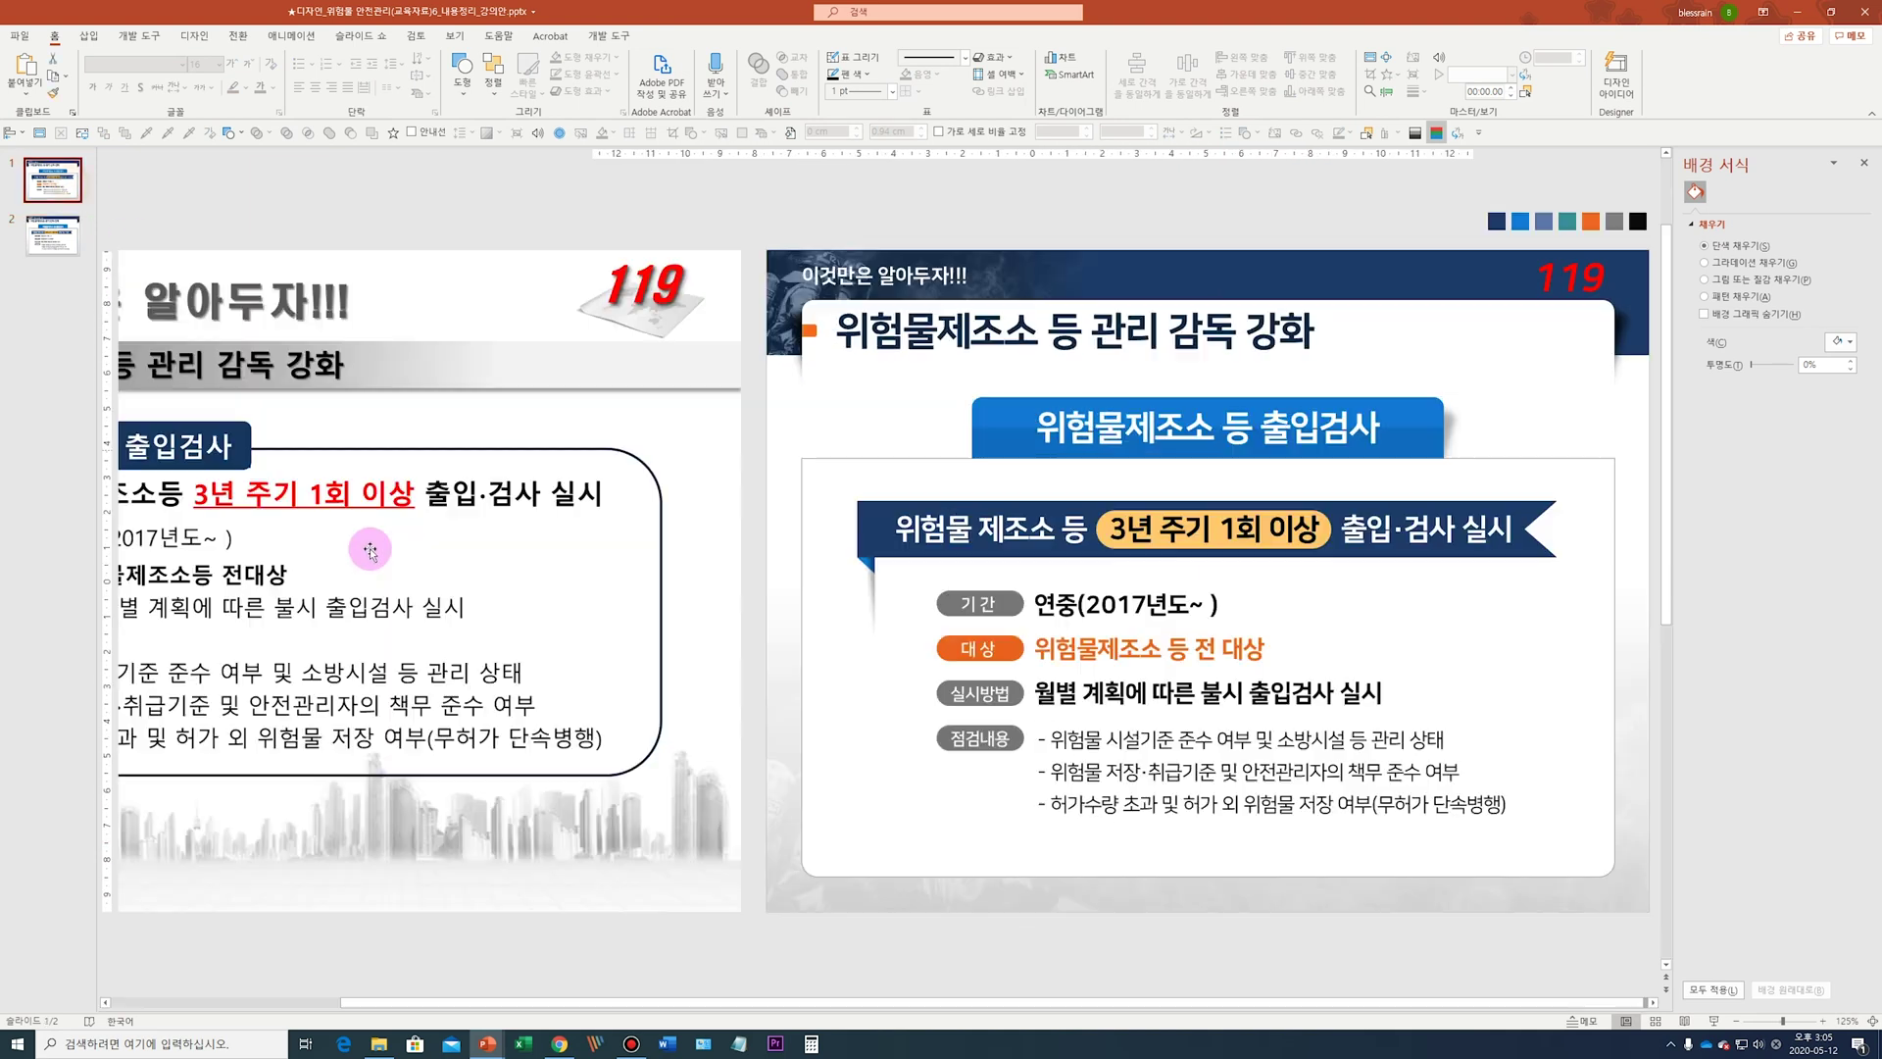
click(369, 549)
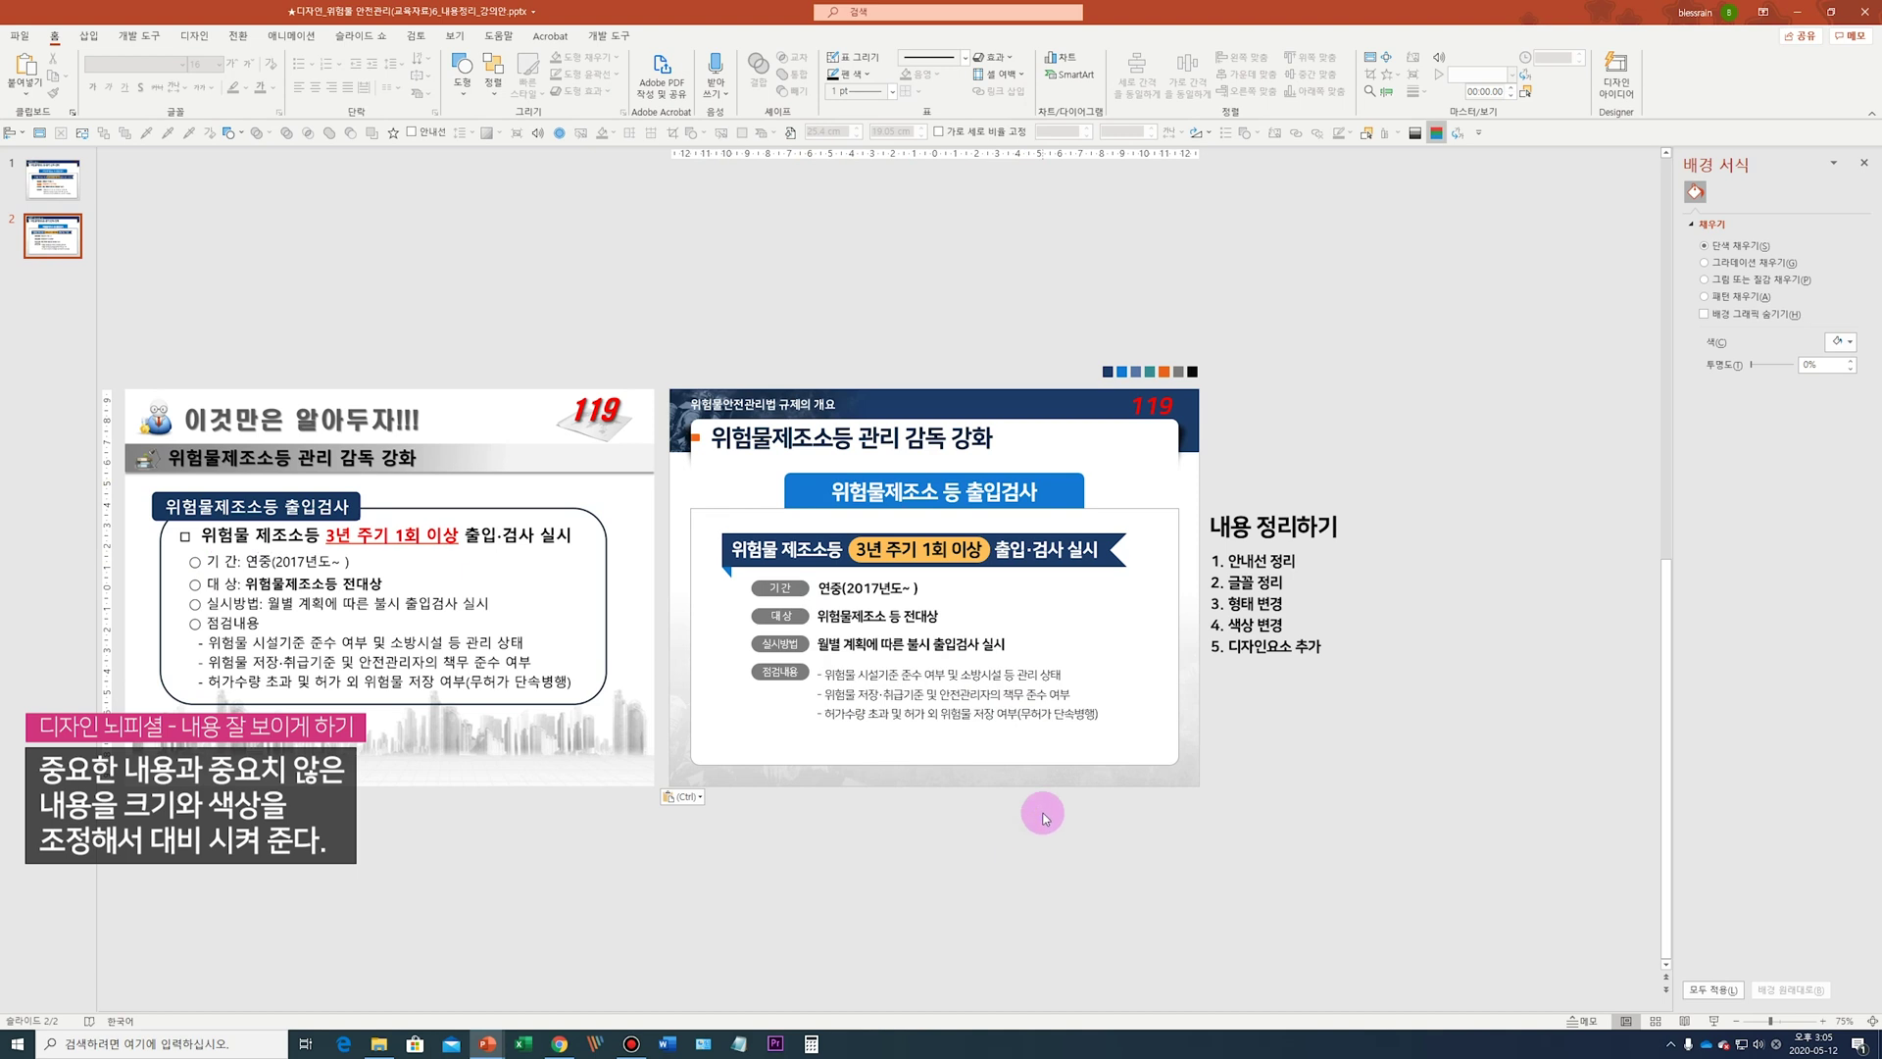
scroll(1042, 828, up, 3)
drag(1424, 908, 814, 545)
drag(1066, 765, 1067, 770)
Lower the 점검내용 label slightly and distribute the four gray labels evenly in the vertical direction
click(926, 702)
drag(930, 693, 930, 703)
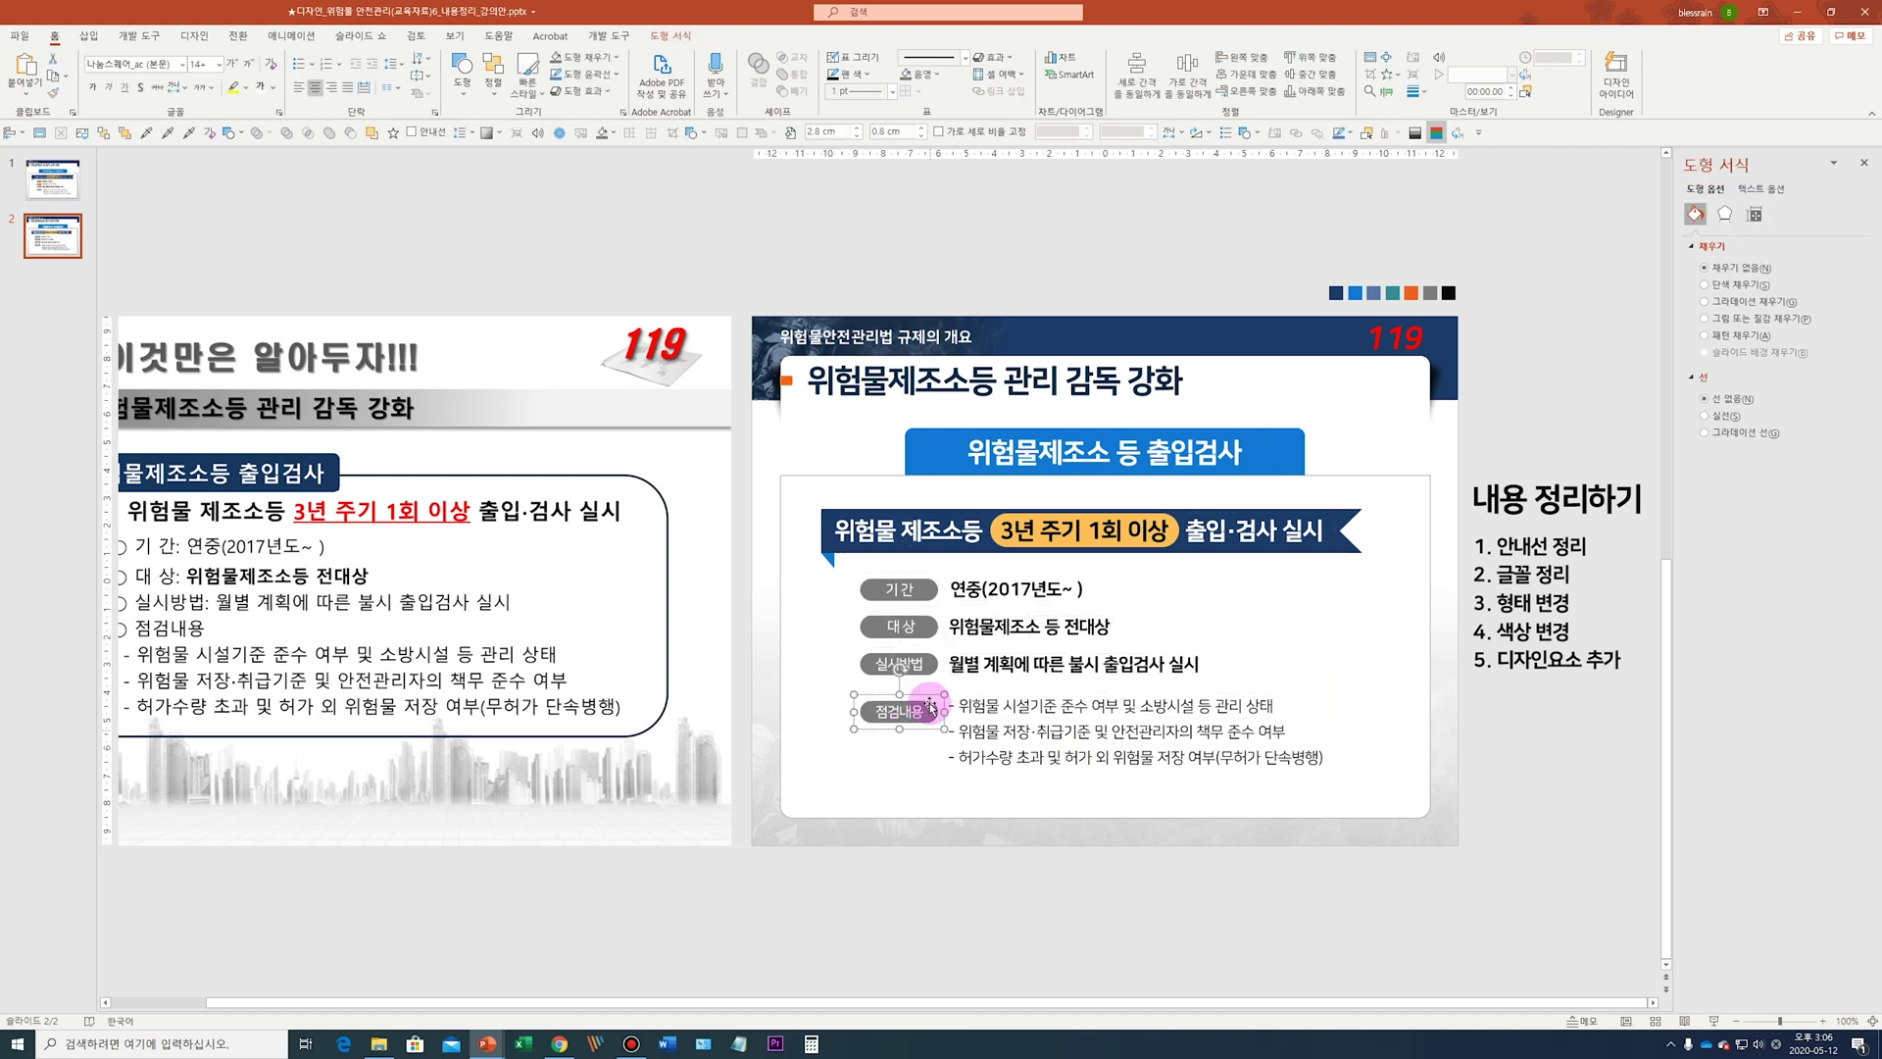
shift+click(928, 674)
shift+click(900, 625)
shift+click(853, 591)
click(926, 596)
shift+click(924, 625)
shift+click(925, 663)
click(1112, 74)
Move the three 점검내용 detail lines down so the first one lines up with its label
click(1098, 706)
shift+click(1088, 732)
shift+click(1056, 765)
drag(1056, 769, 1055, 775)
Lower the 실시방법 description to its label and distribute the three item descriptions evenly in the vertical direction
drag(1008, 676, 1008, 683)
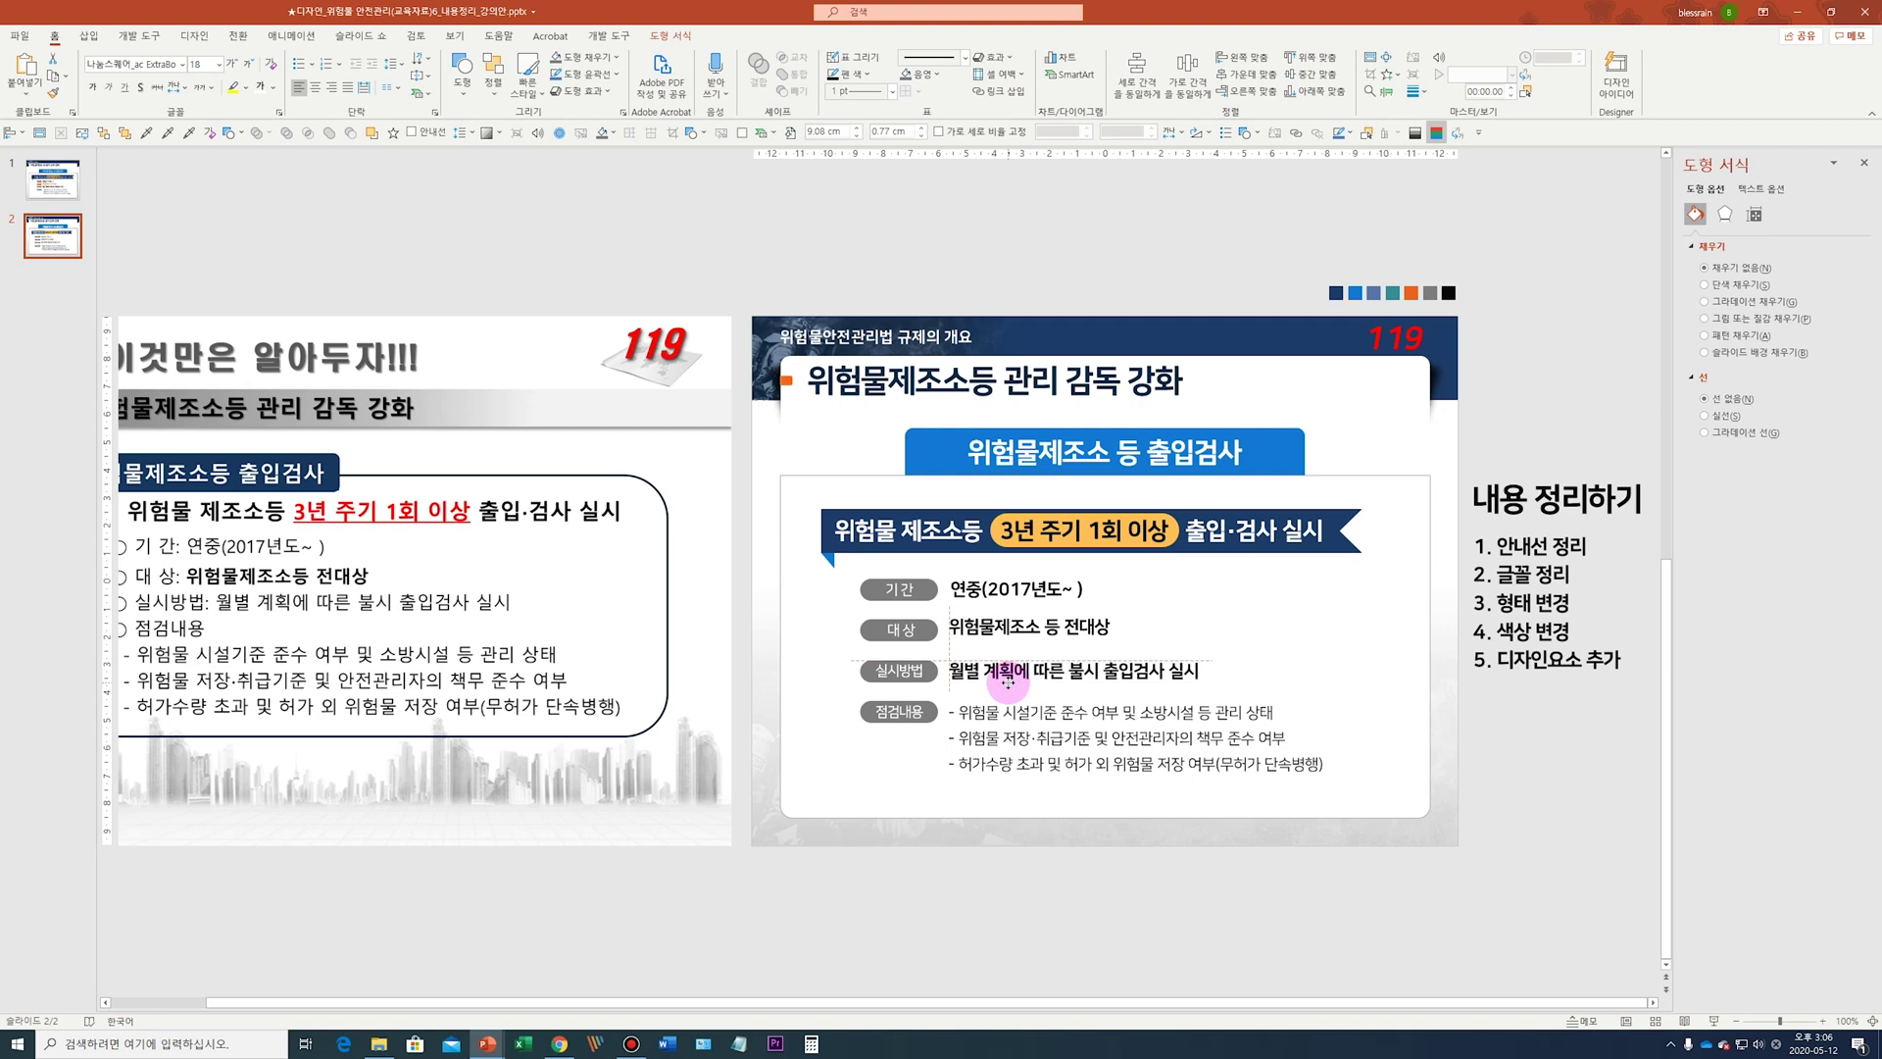
shift+click(973, 623)
shift+click(970, 588)
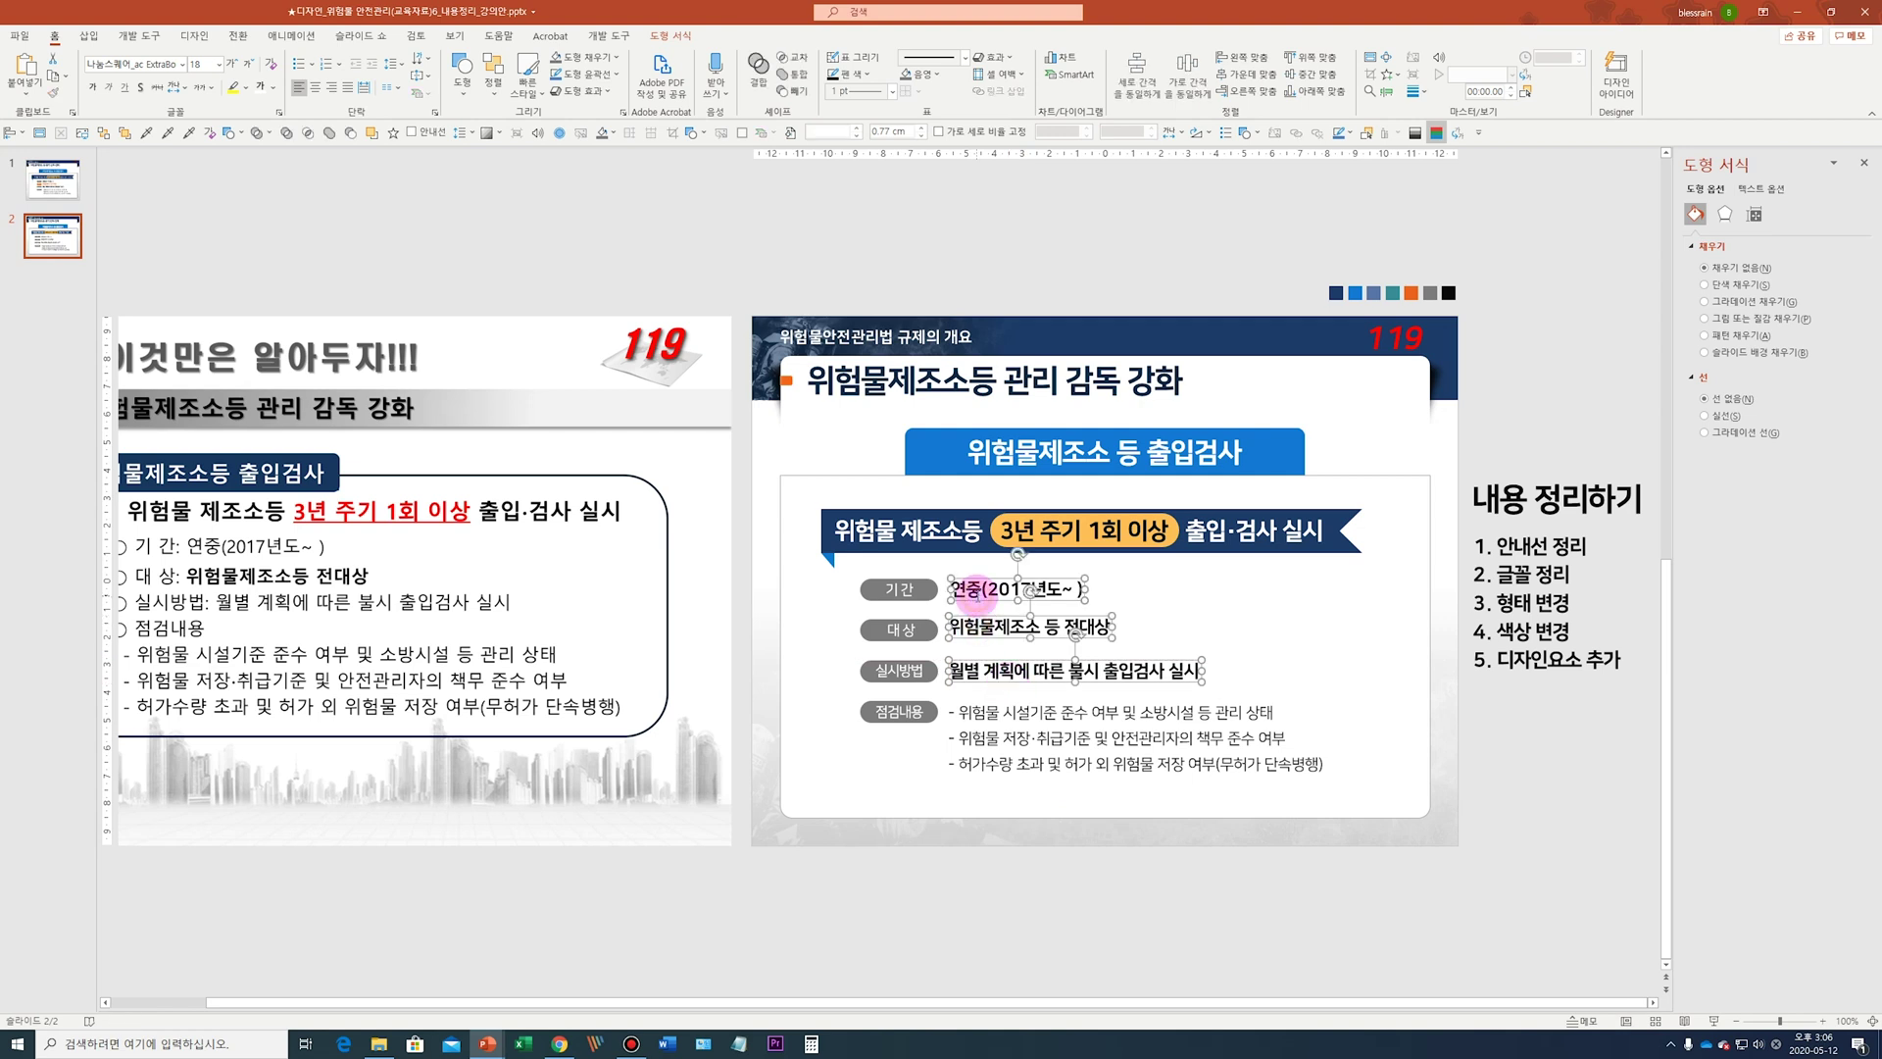
click(1137, 76)
click(1159, 894)
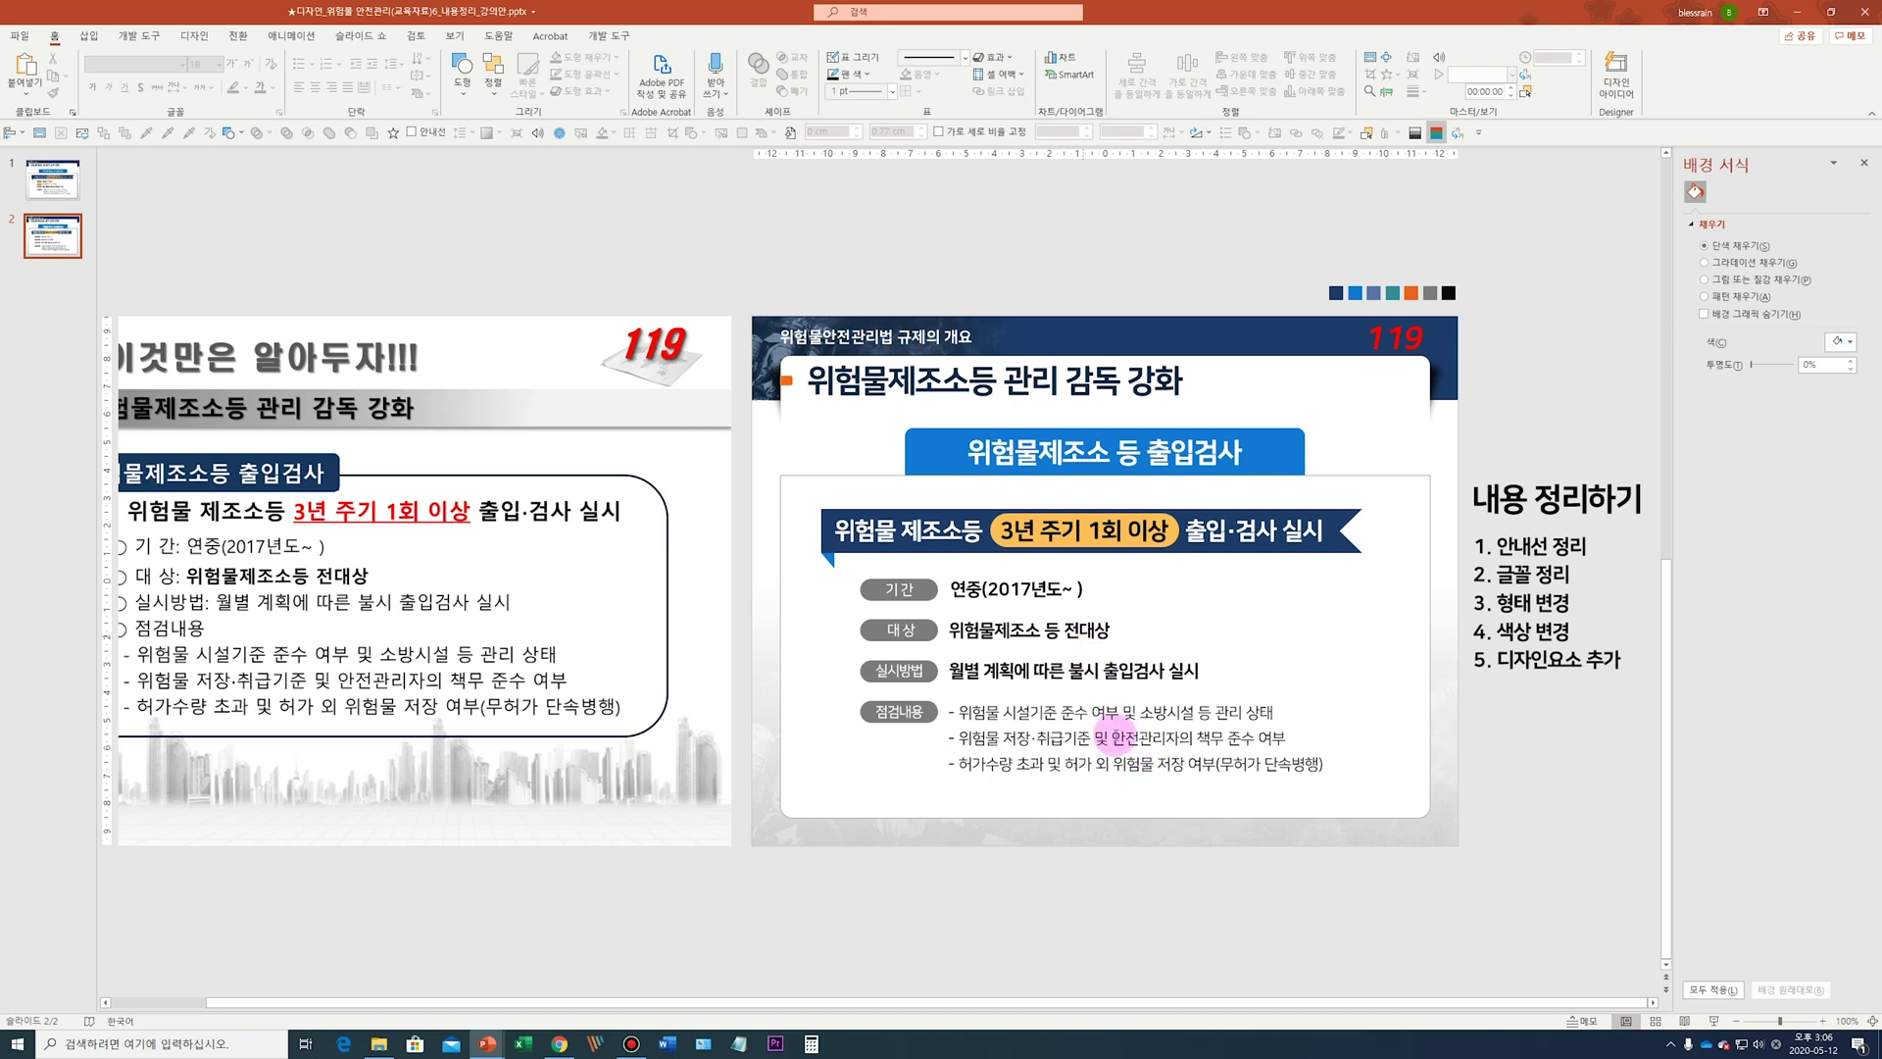
scroll(1126, 762, down, 1)
scroll(1127, 760, up, 1)
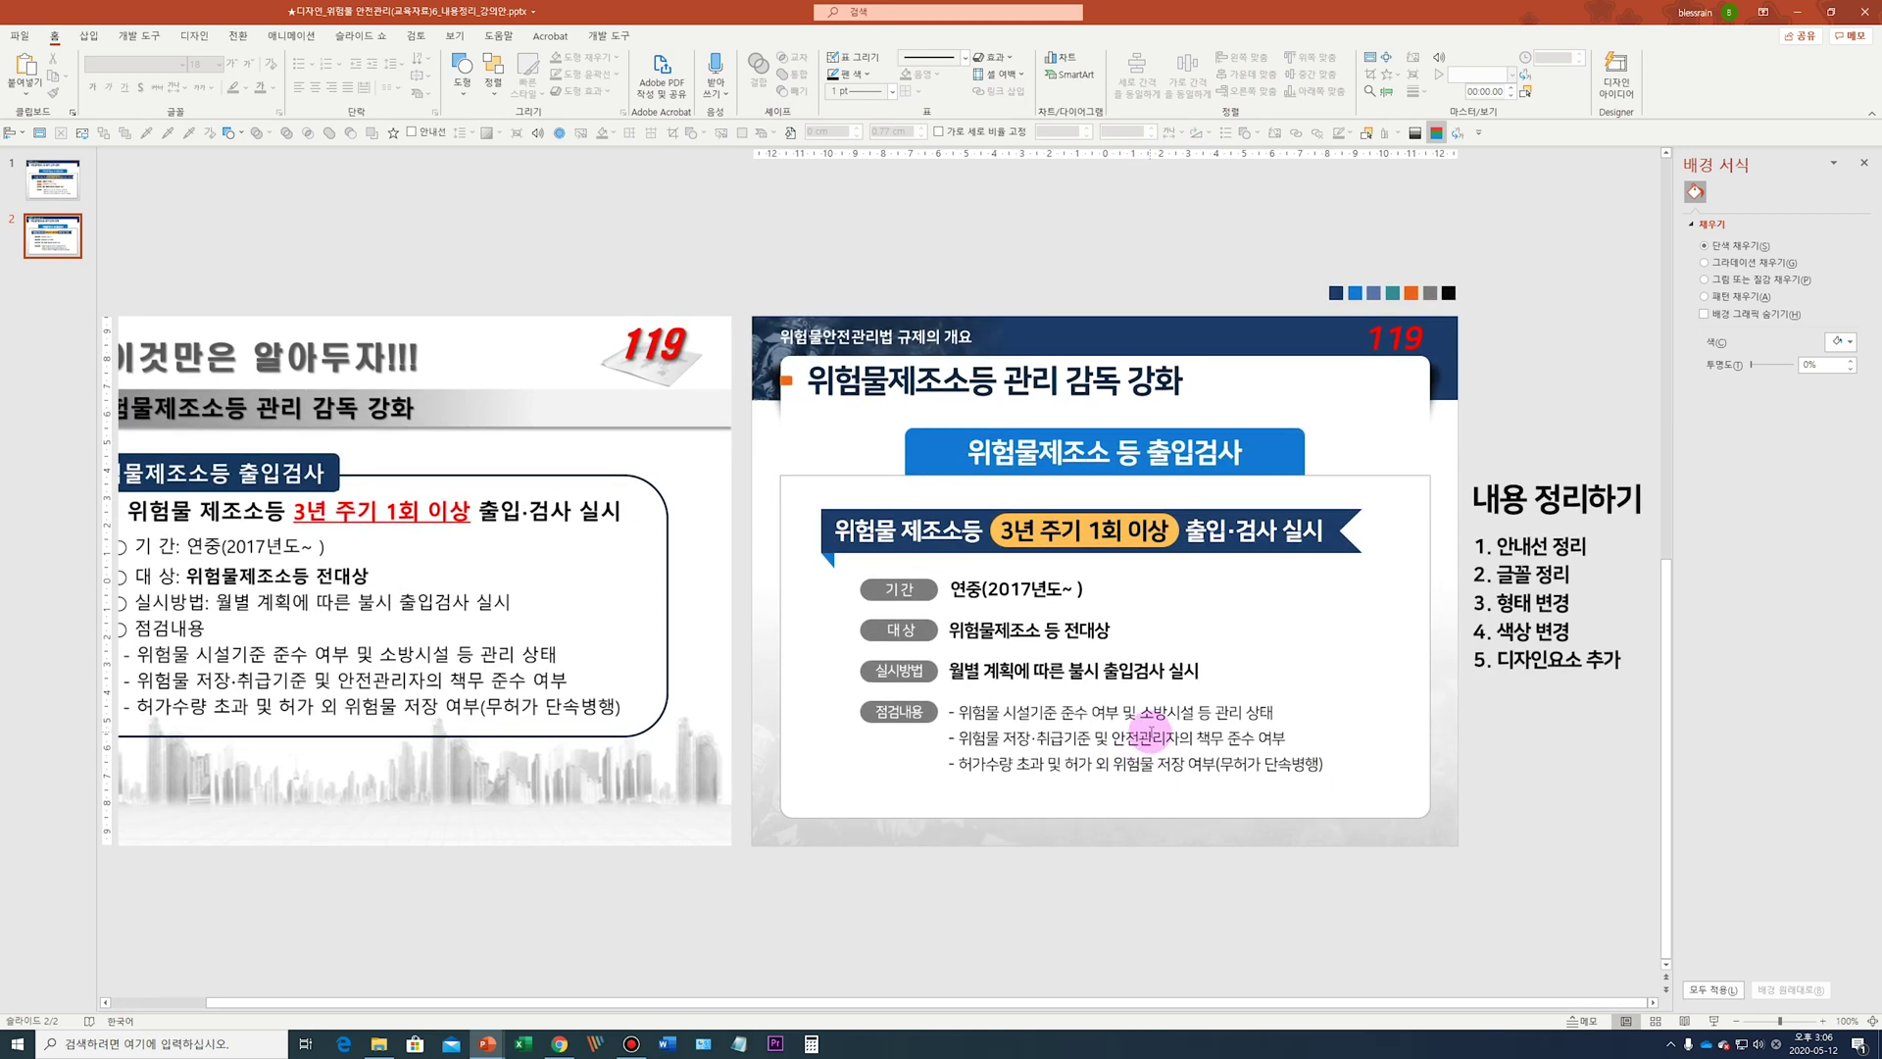
Fill the 대상 label with the orange sampled from the color swatches above the slide
click(934, 629)
click(926, 624)
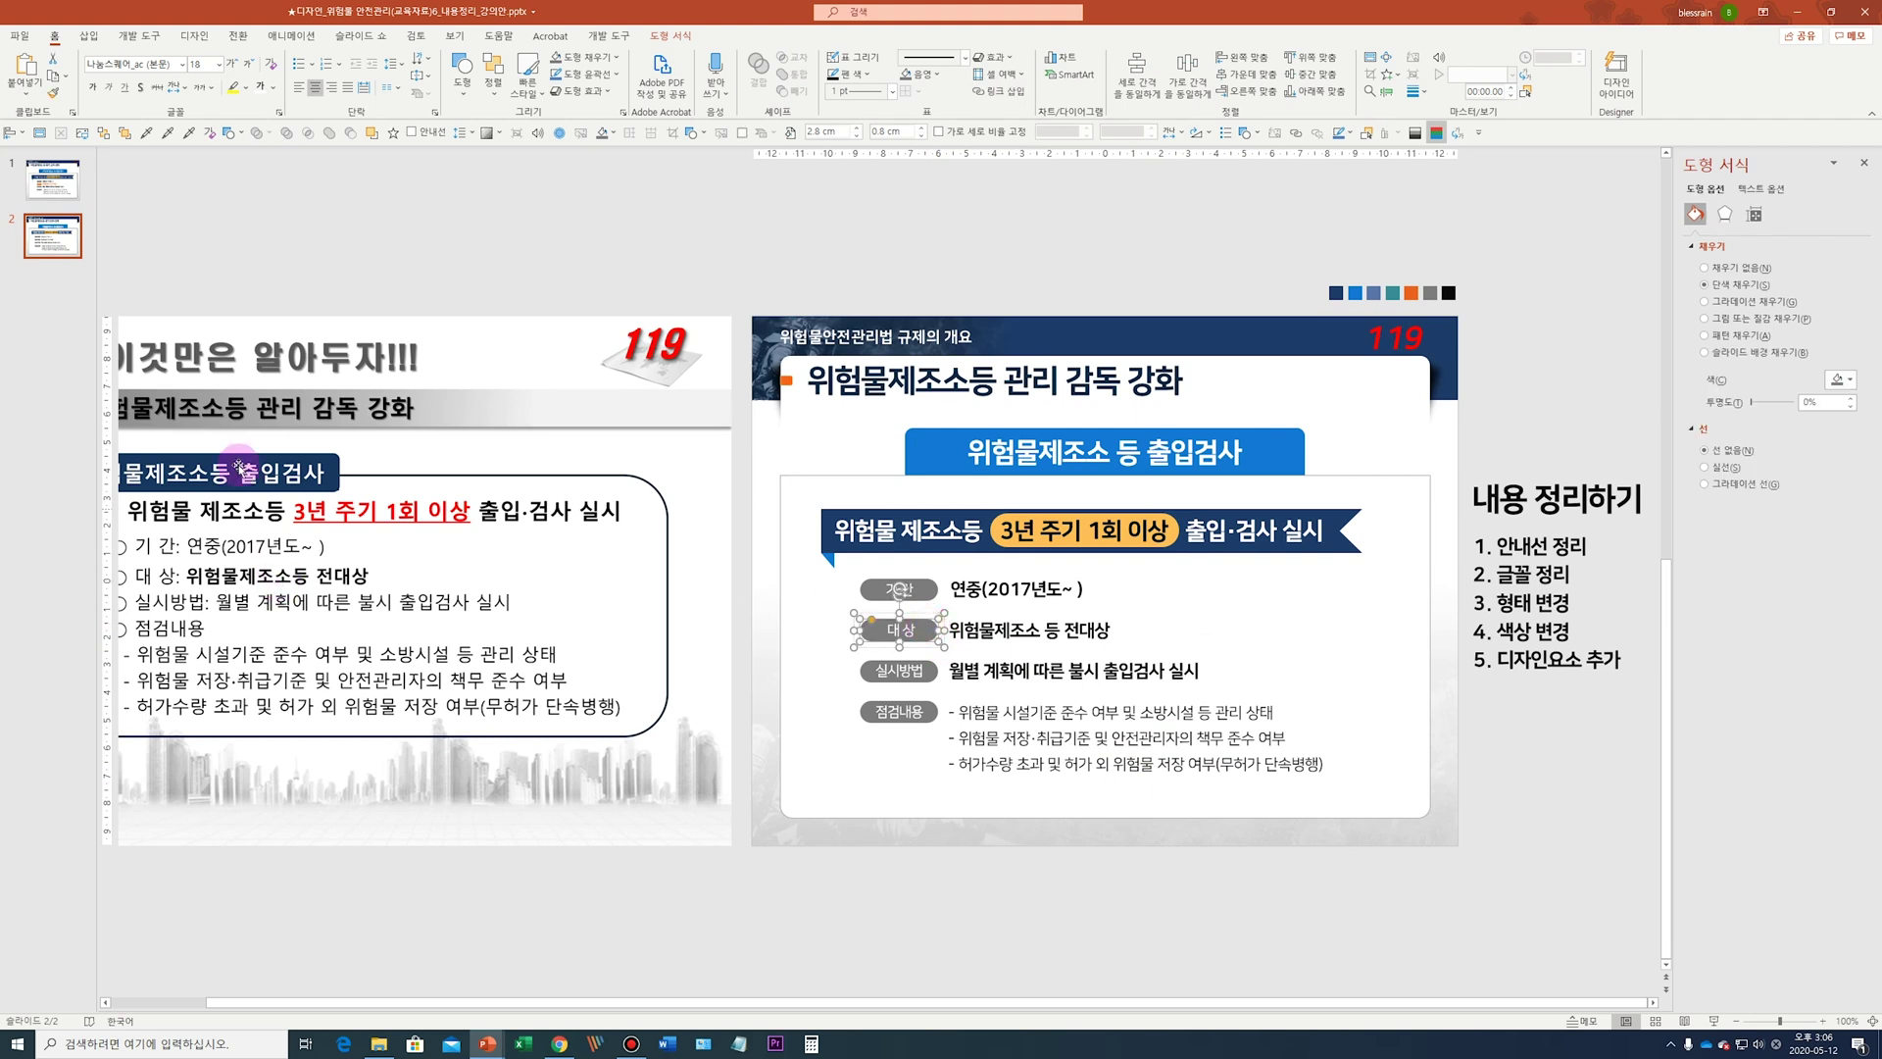
click(147, 134)
click(1411, 293)
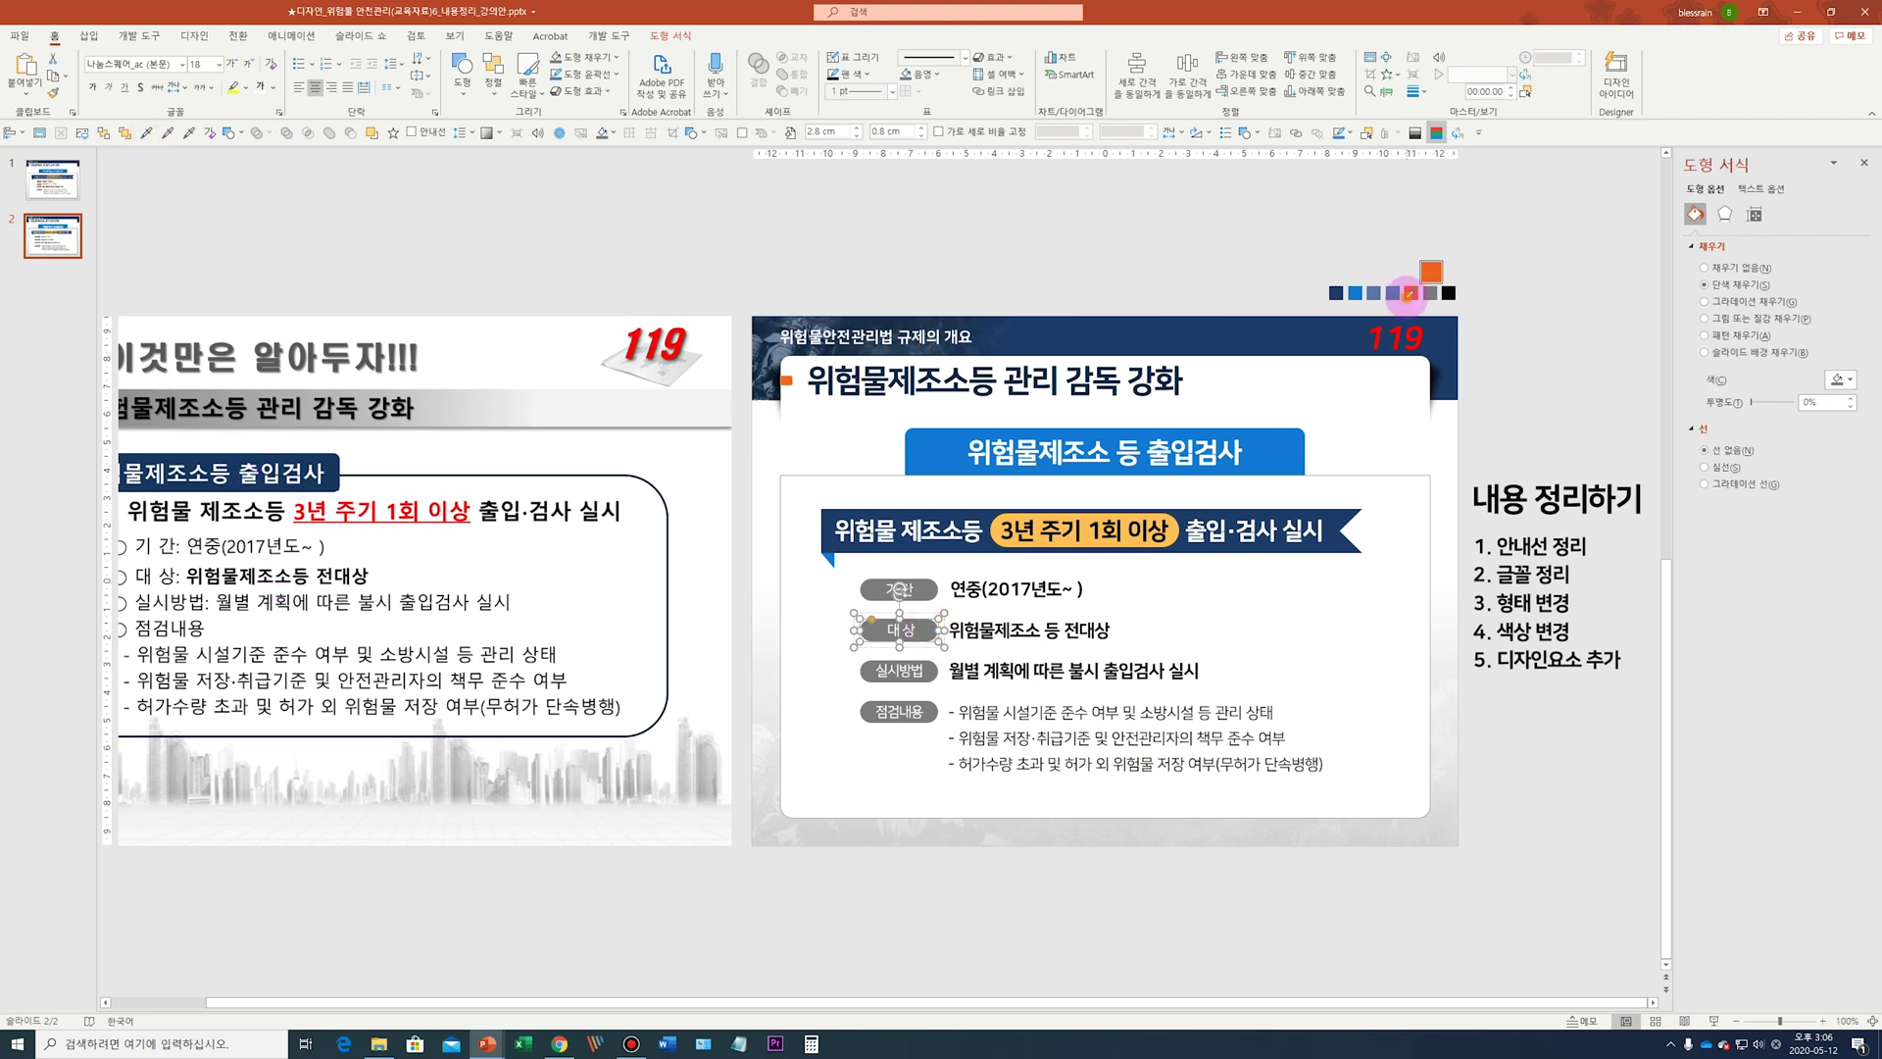
click(1076, 279)
Color the 대상 description text with the same sampled orange
click(1045, 639)
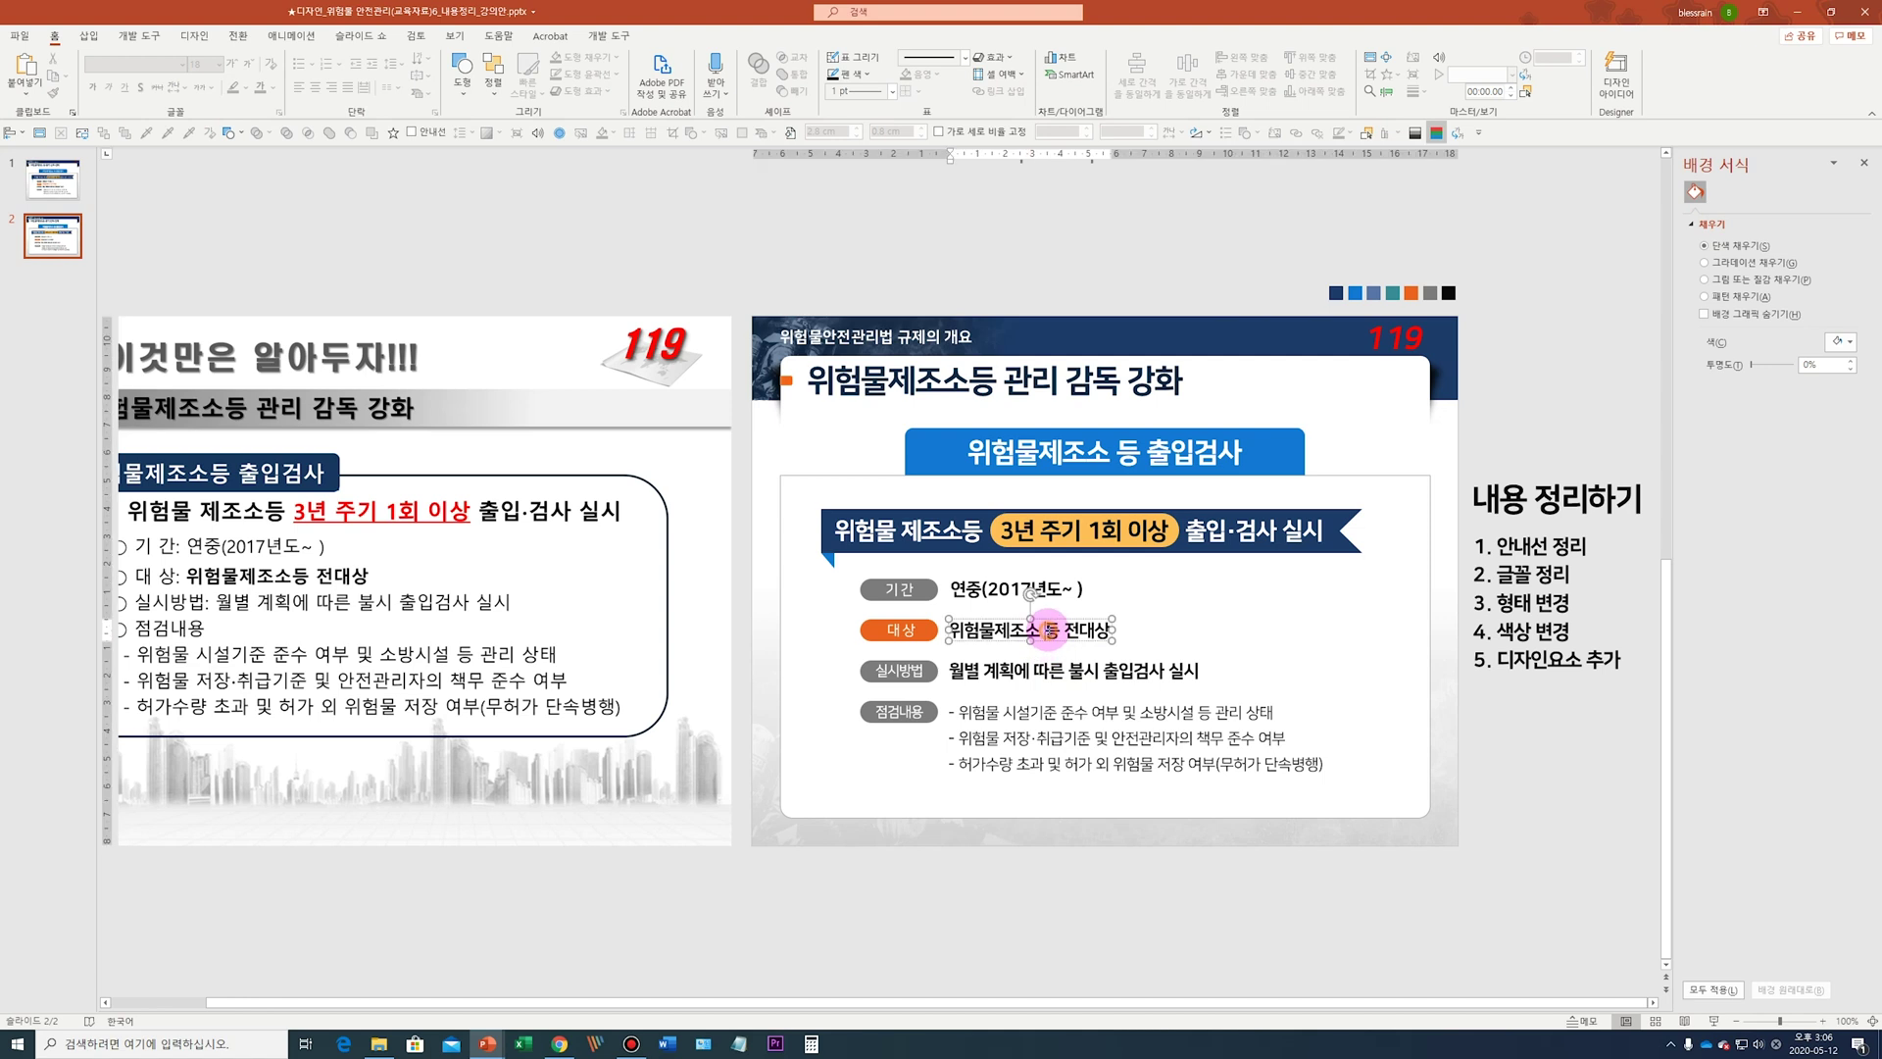
click(322, 591)
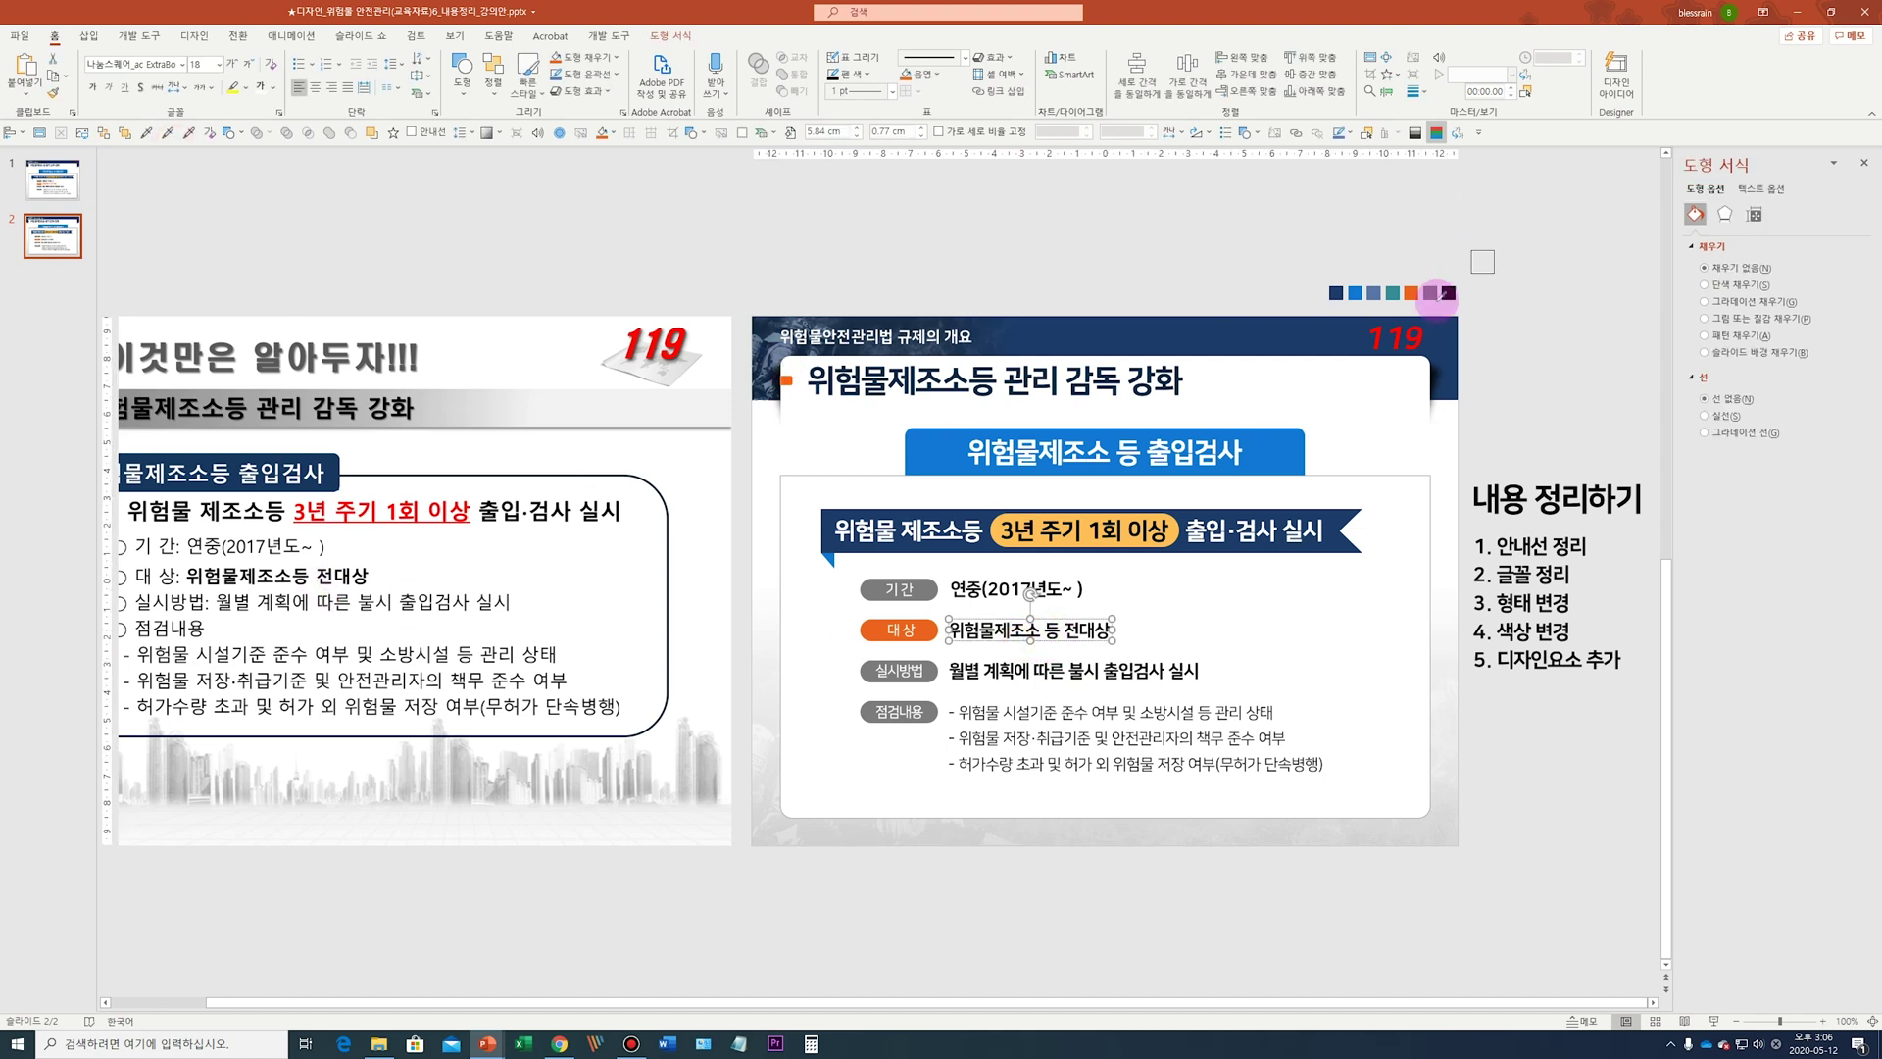
click(1412, 293)
click(1239, 798)
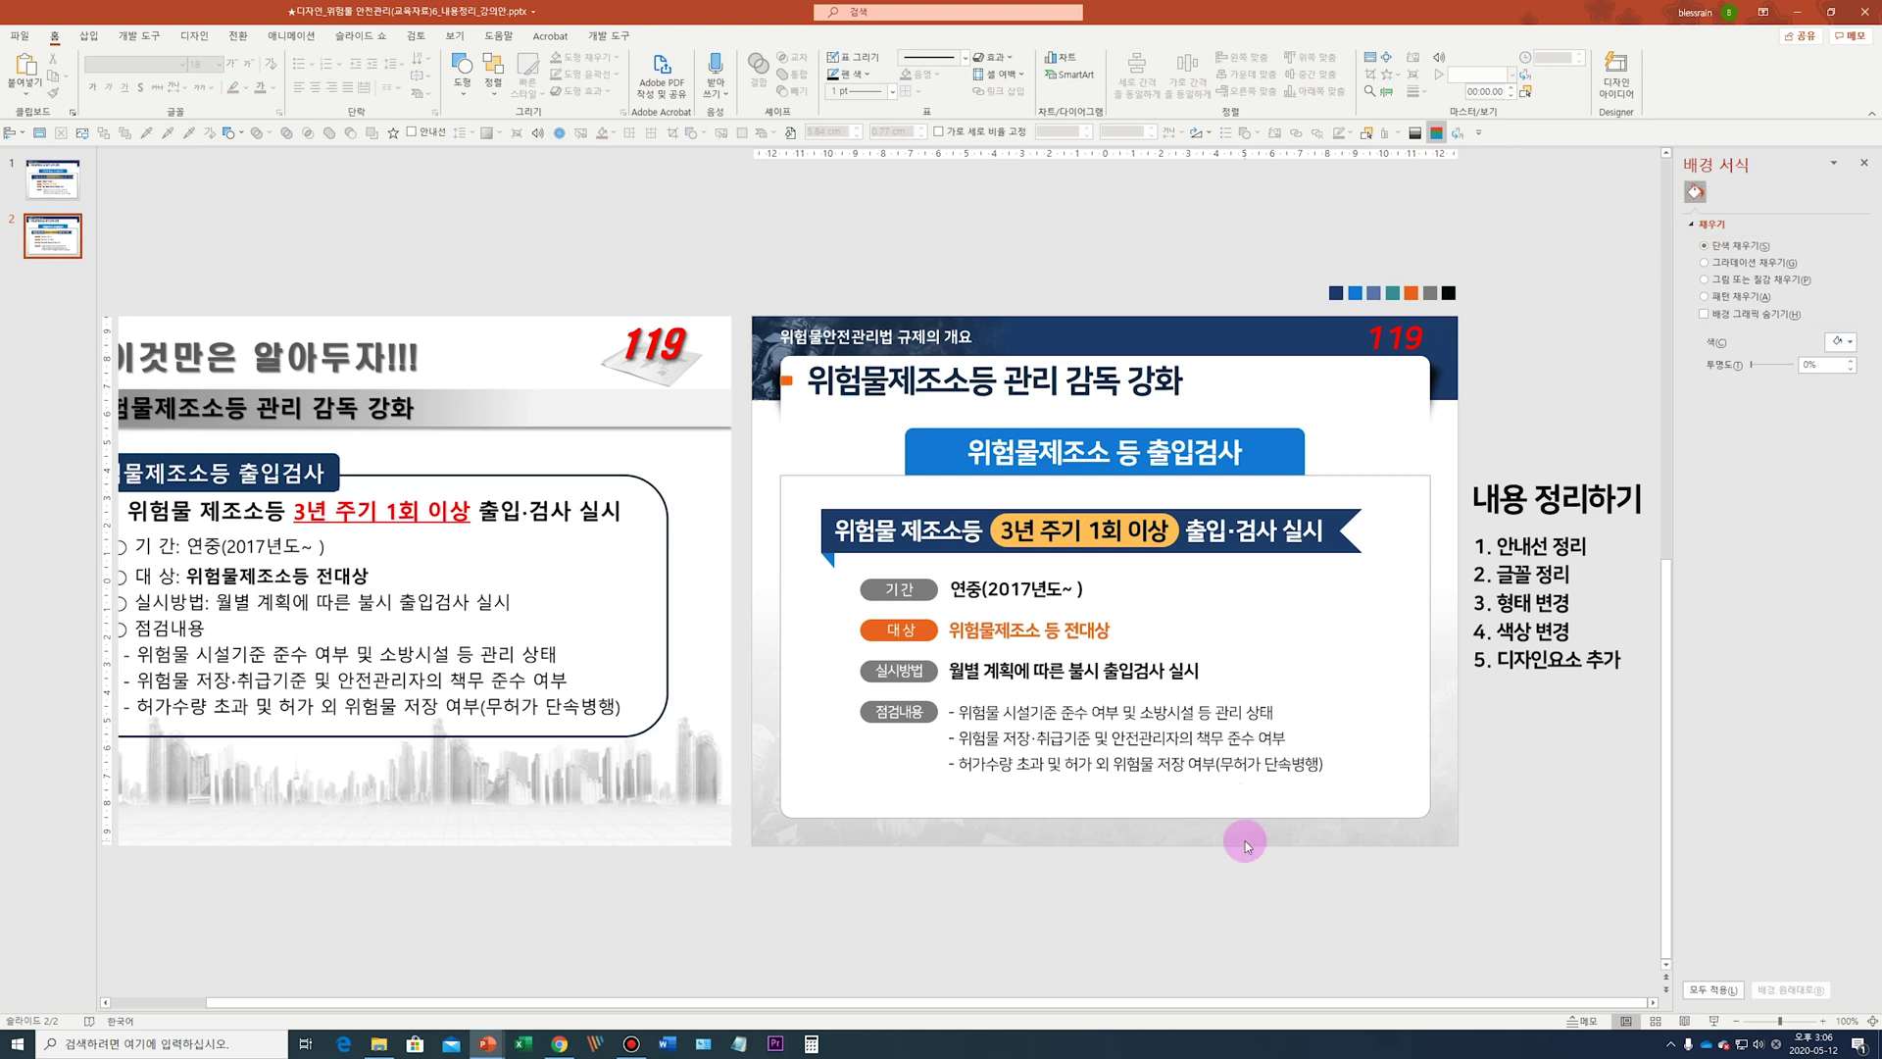
Give the 위험물제조소 등 출입검사 heading box a gradient fill with a blue middle stop at 50%
scroll(1245, 841, up, 1)
scroll(1245, 841, down, 1)
click(1297, 438)
click(1733, 304)
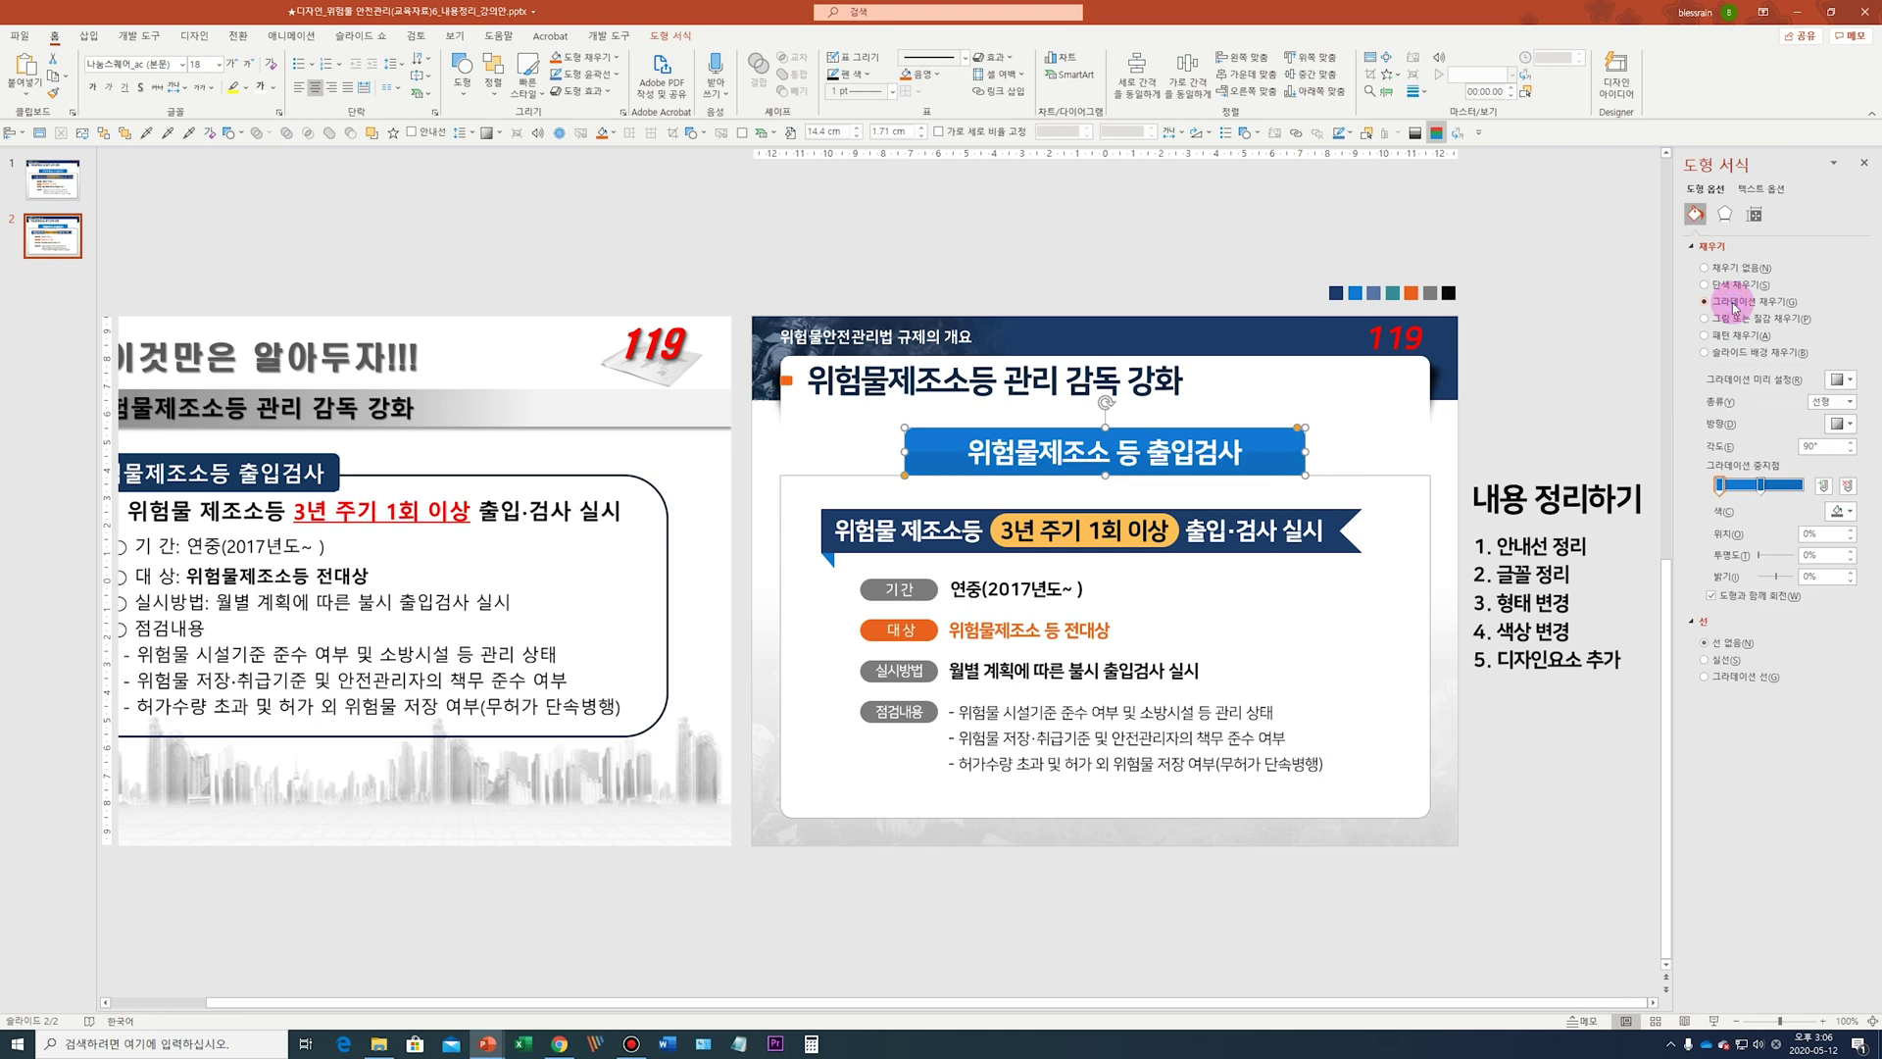
click(1761, 486)
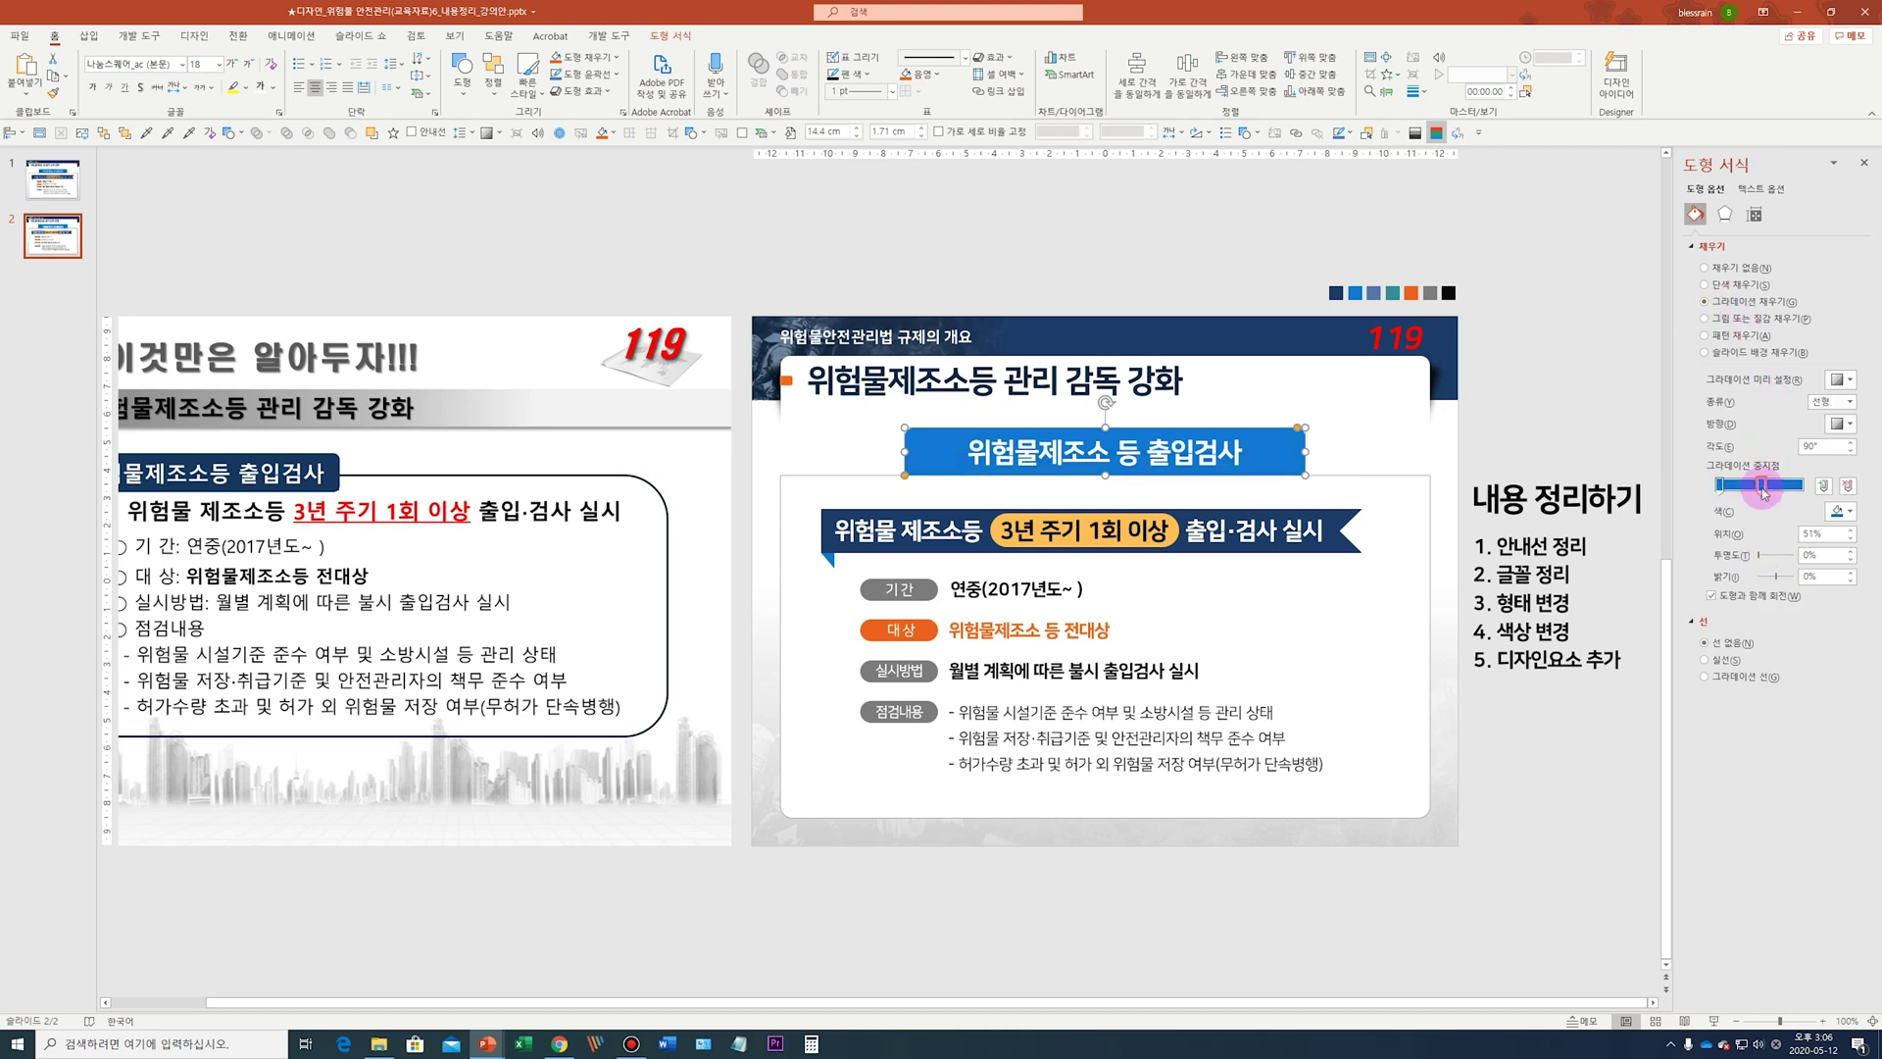
click(1842, 510)
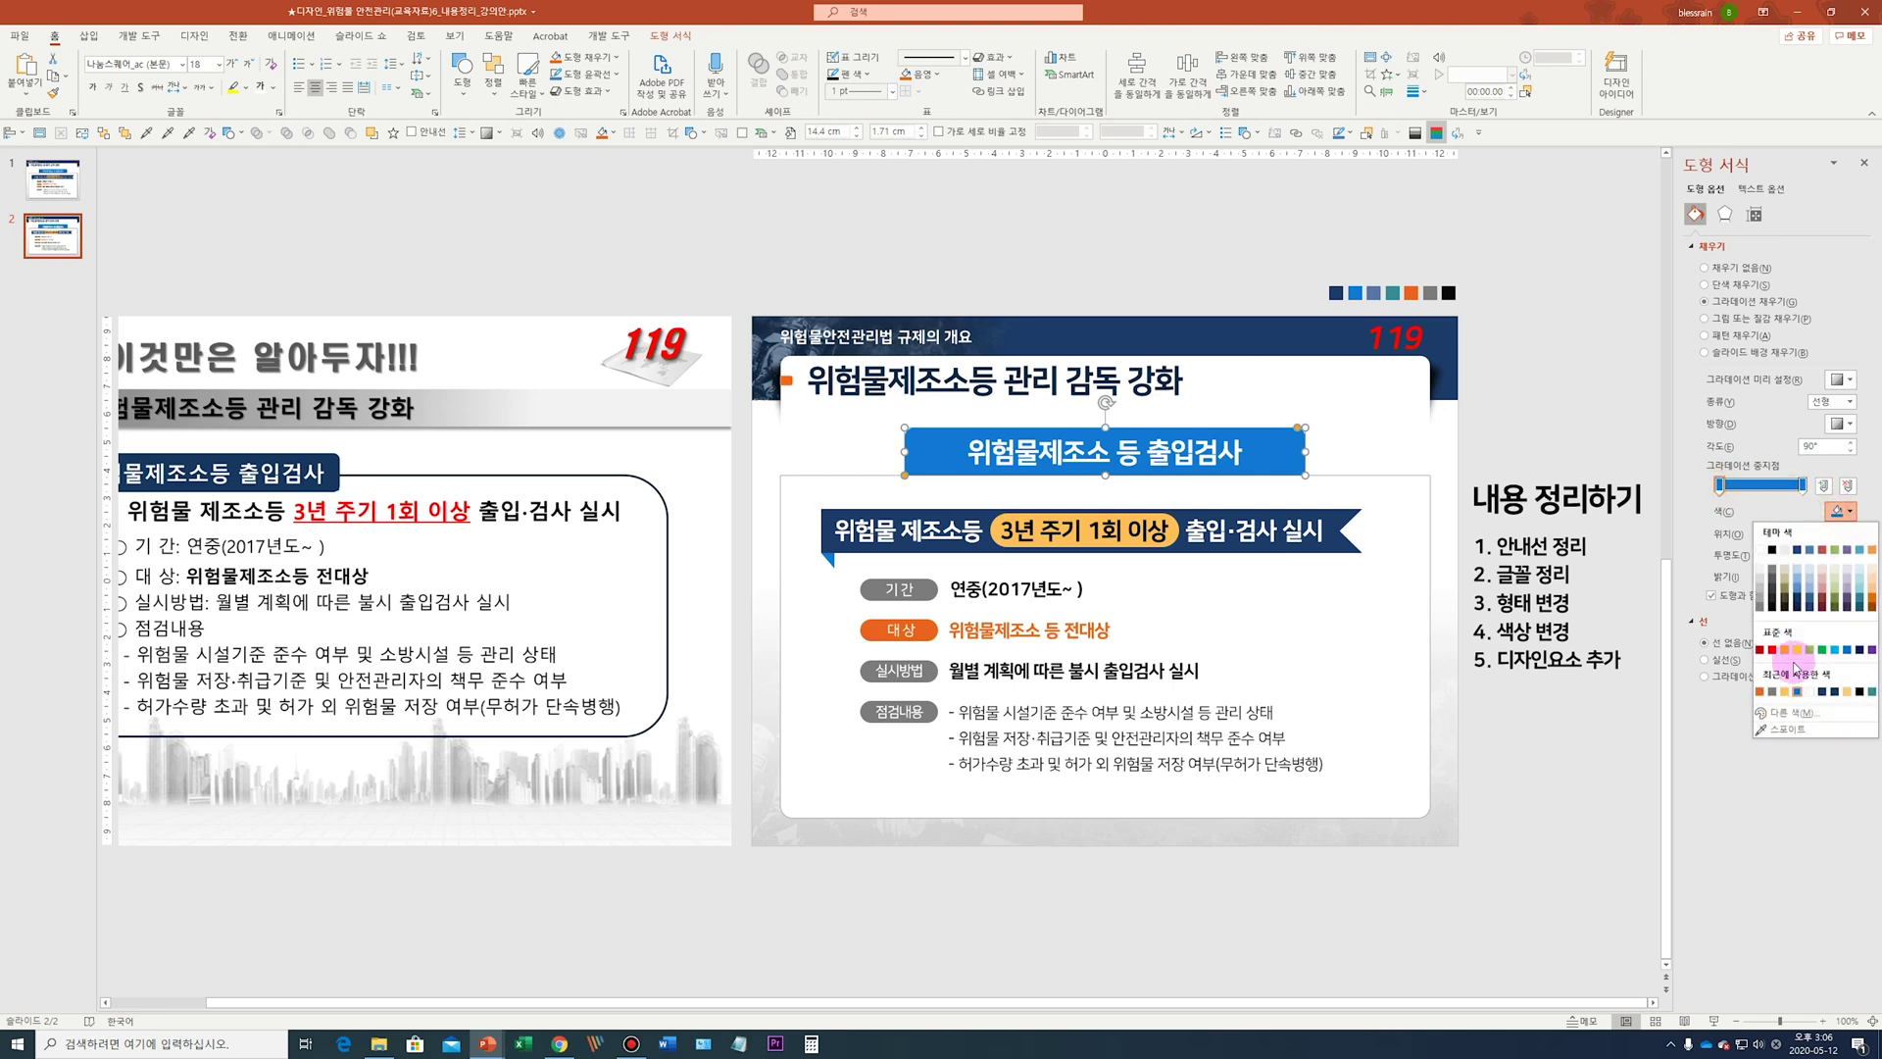
click(1799, 698)
drag(1761, 487, 1770, 520)
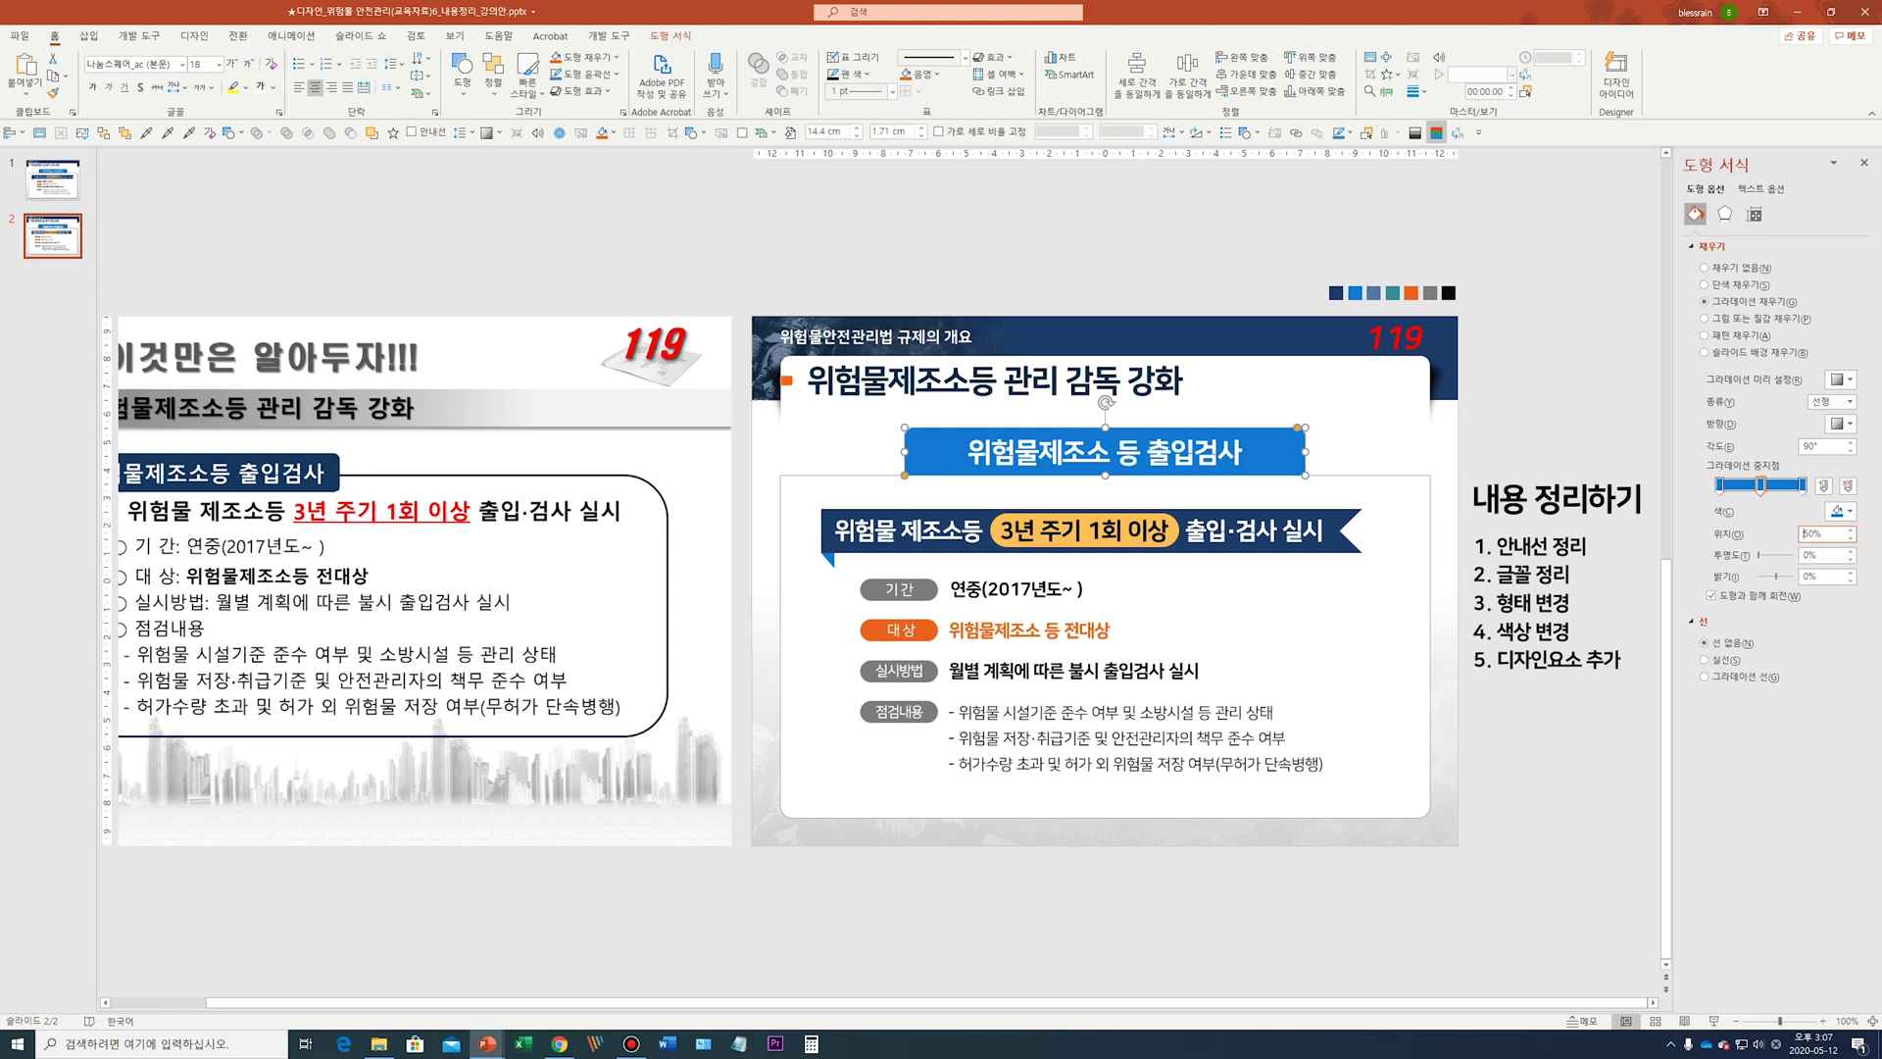
Set the heading box's last gradient stop to the recent blue and slightly darken the middle stop
click(1839, 511)
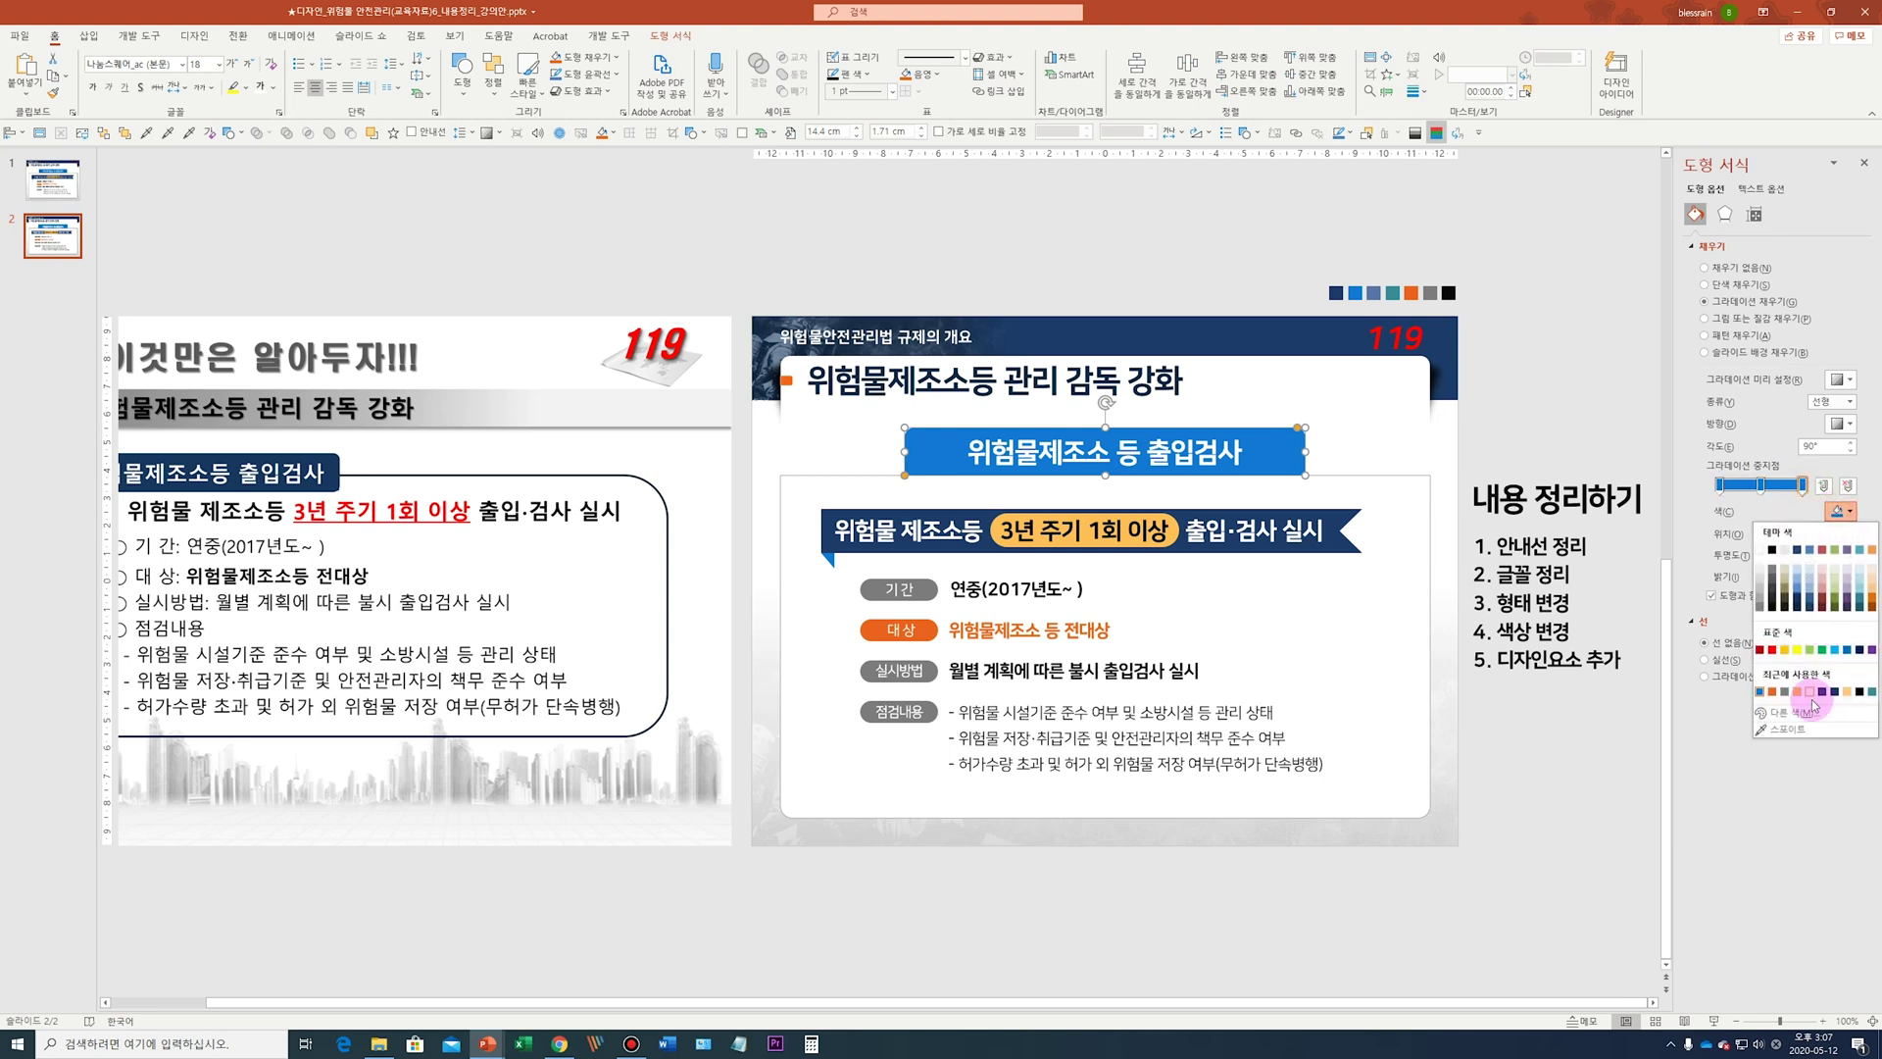
click(1757, 699)
click(1730, 534)
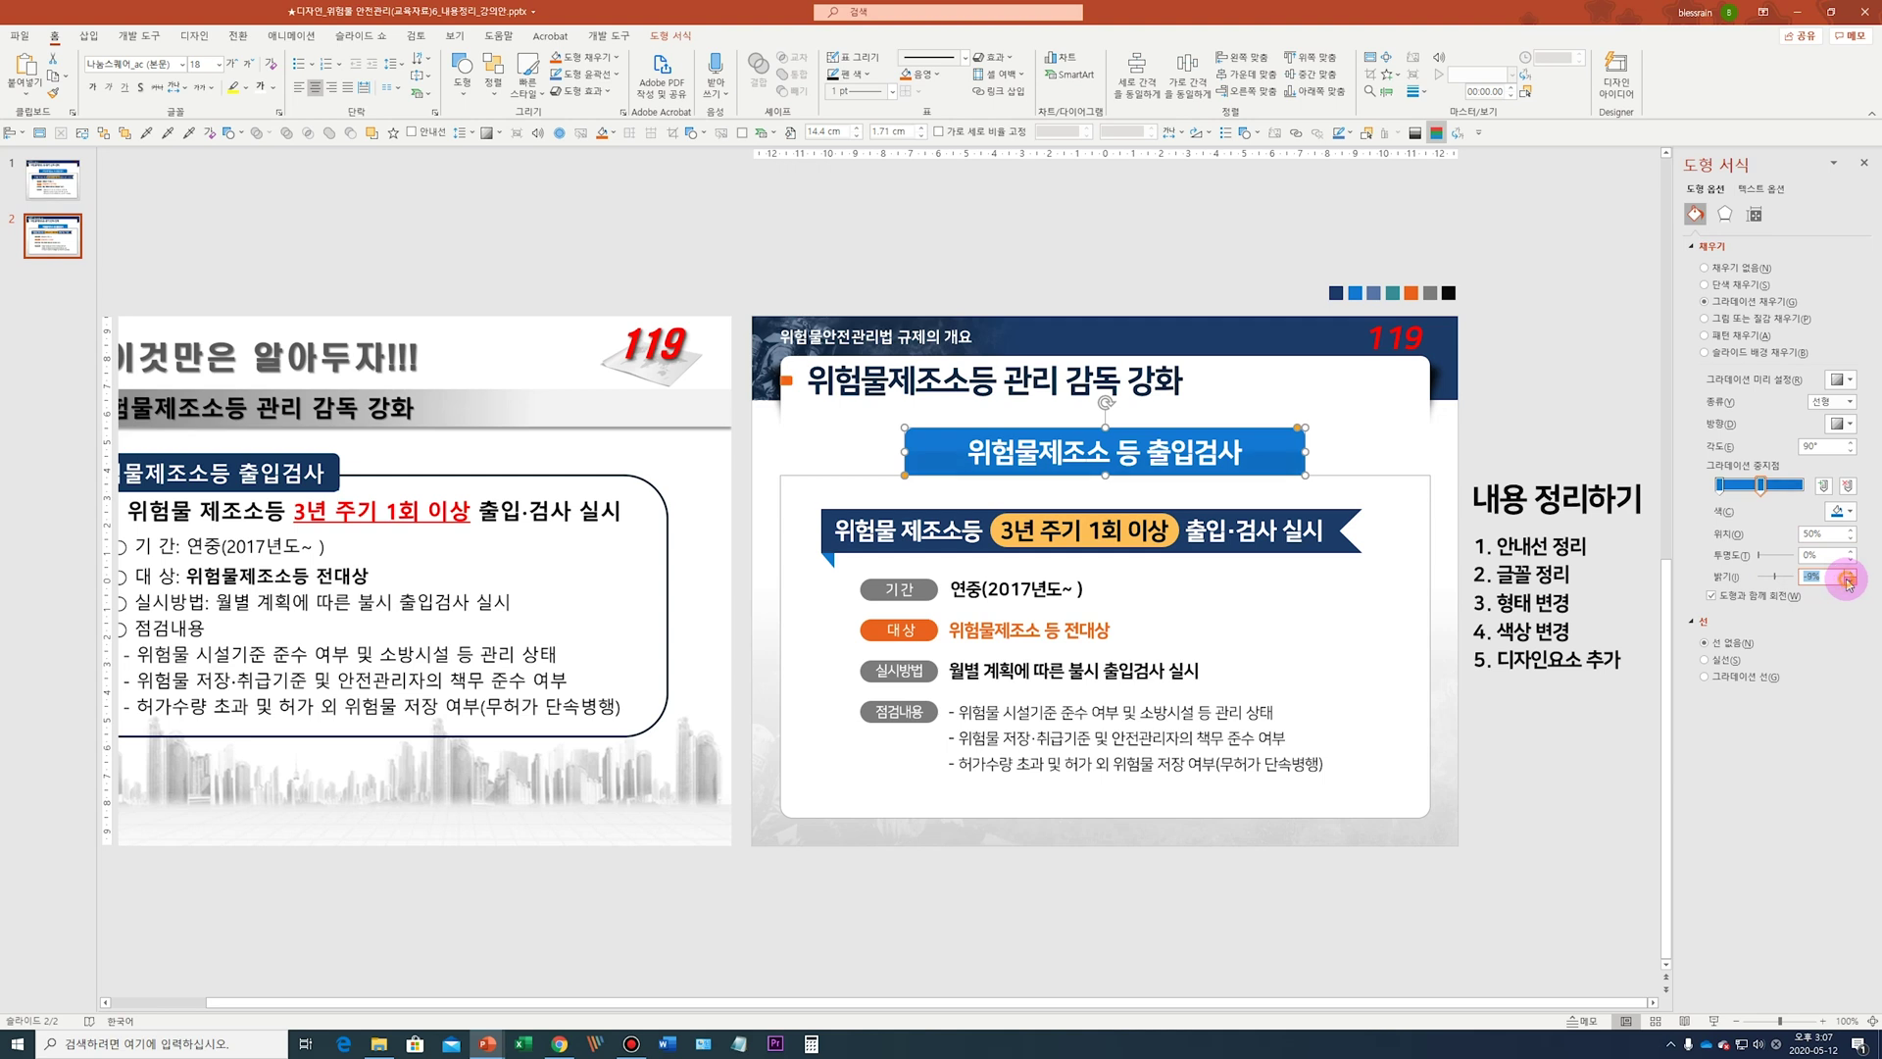
click(1269, 269)
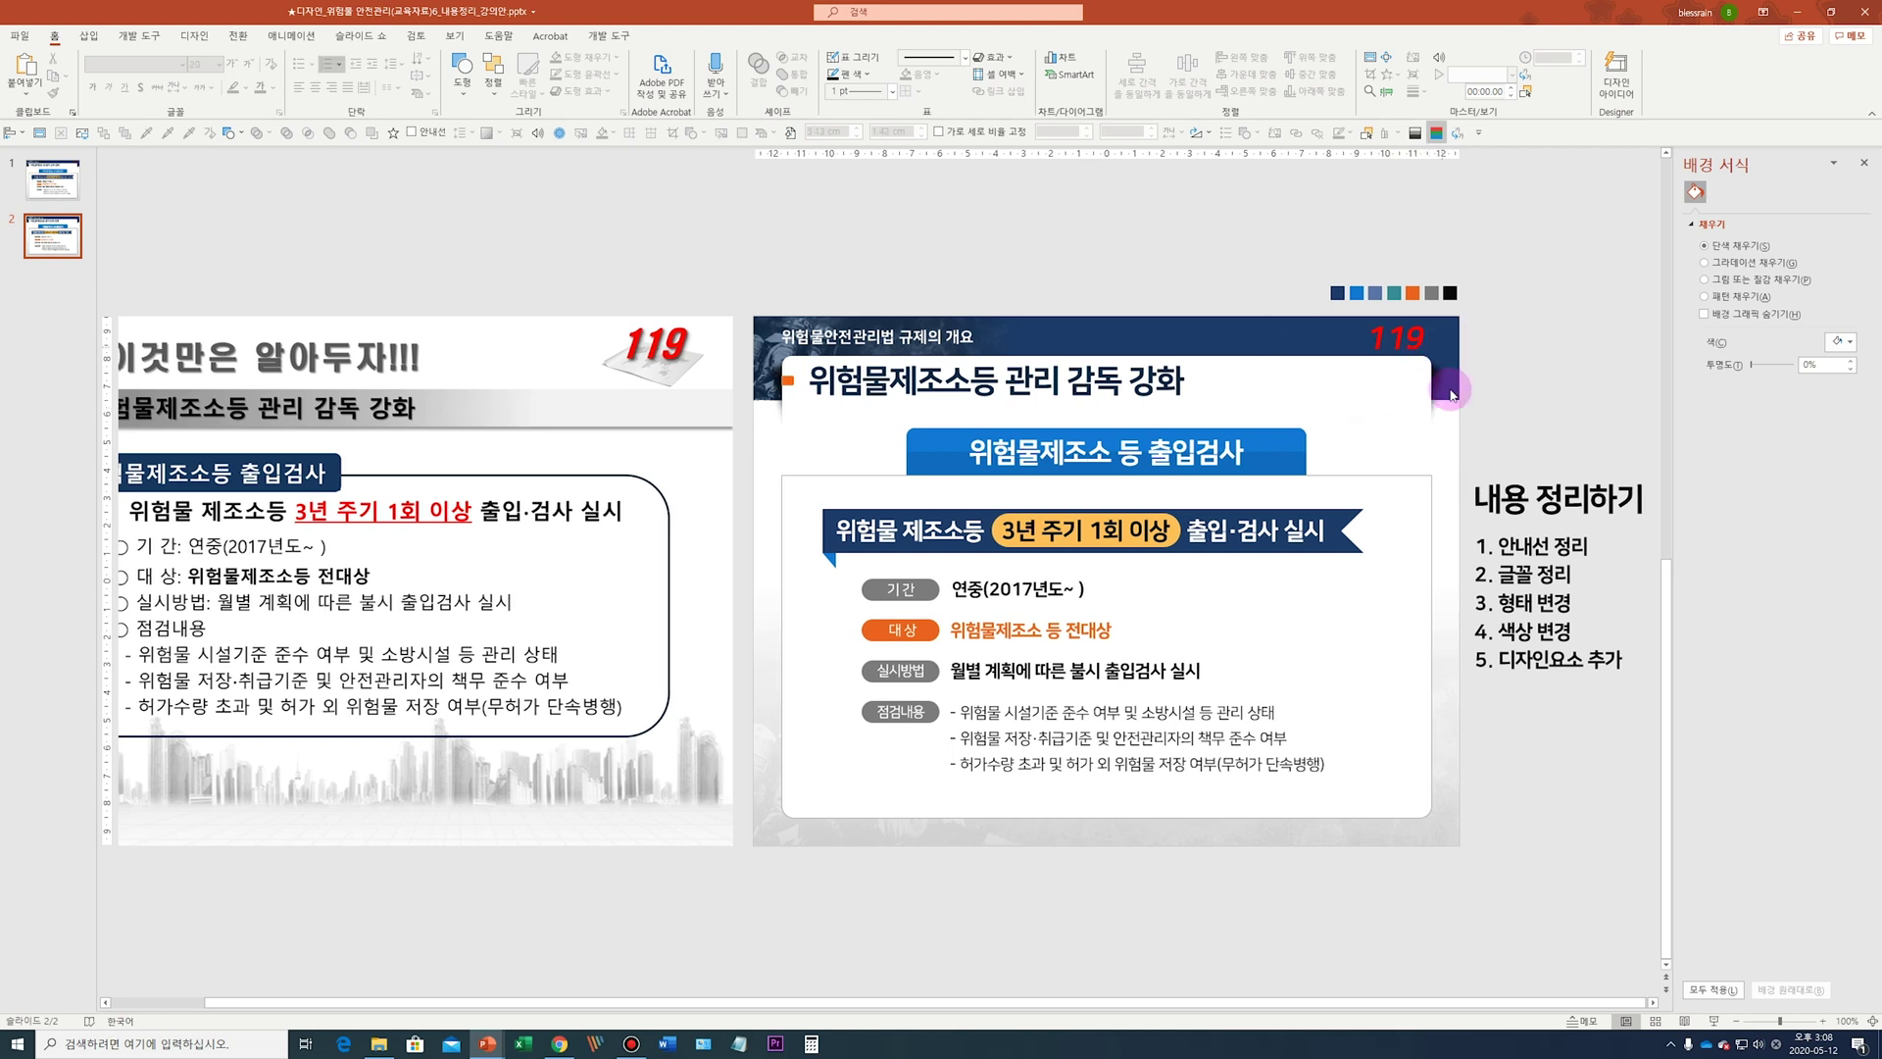
Draw a narrow triangle about 5.66 cm by 1.2 cm and stand it upright to the right of the heading box
click(462, 68)
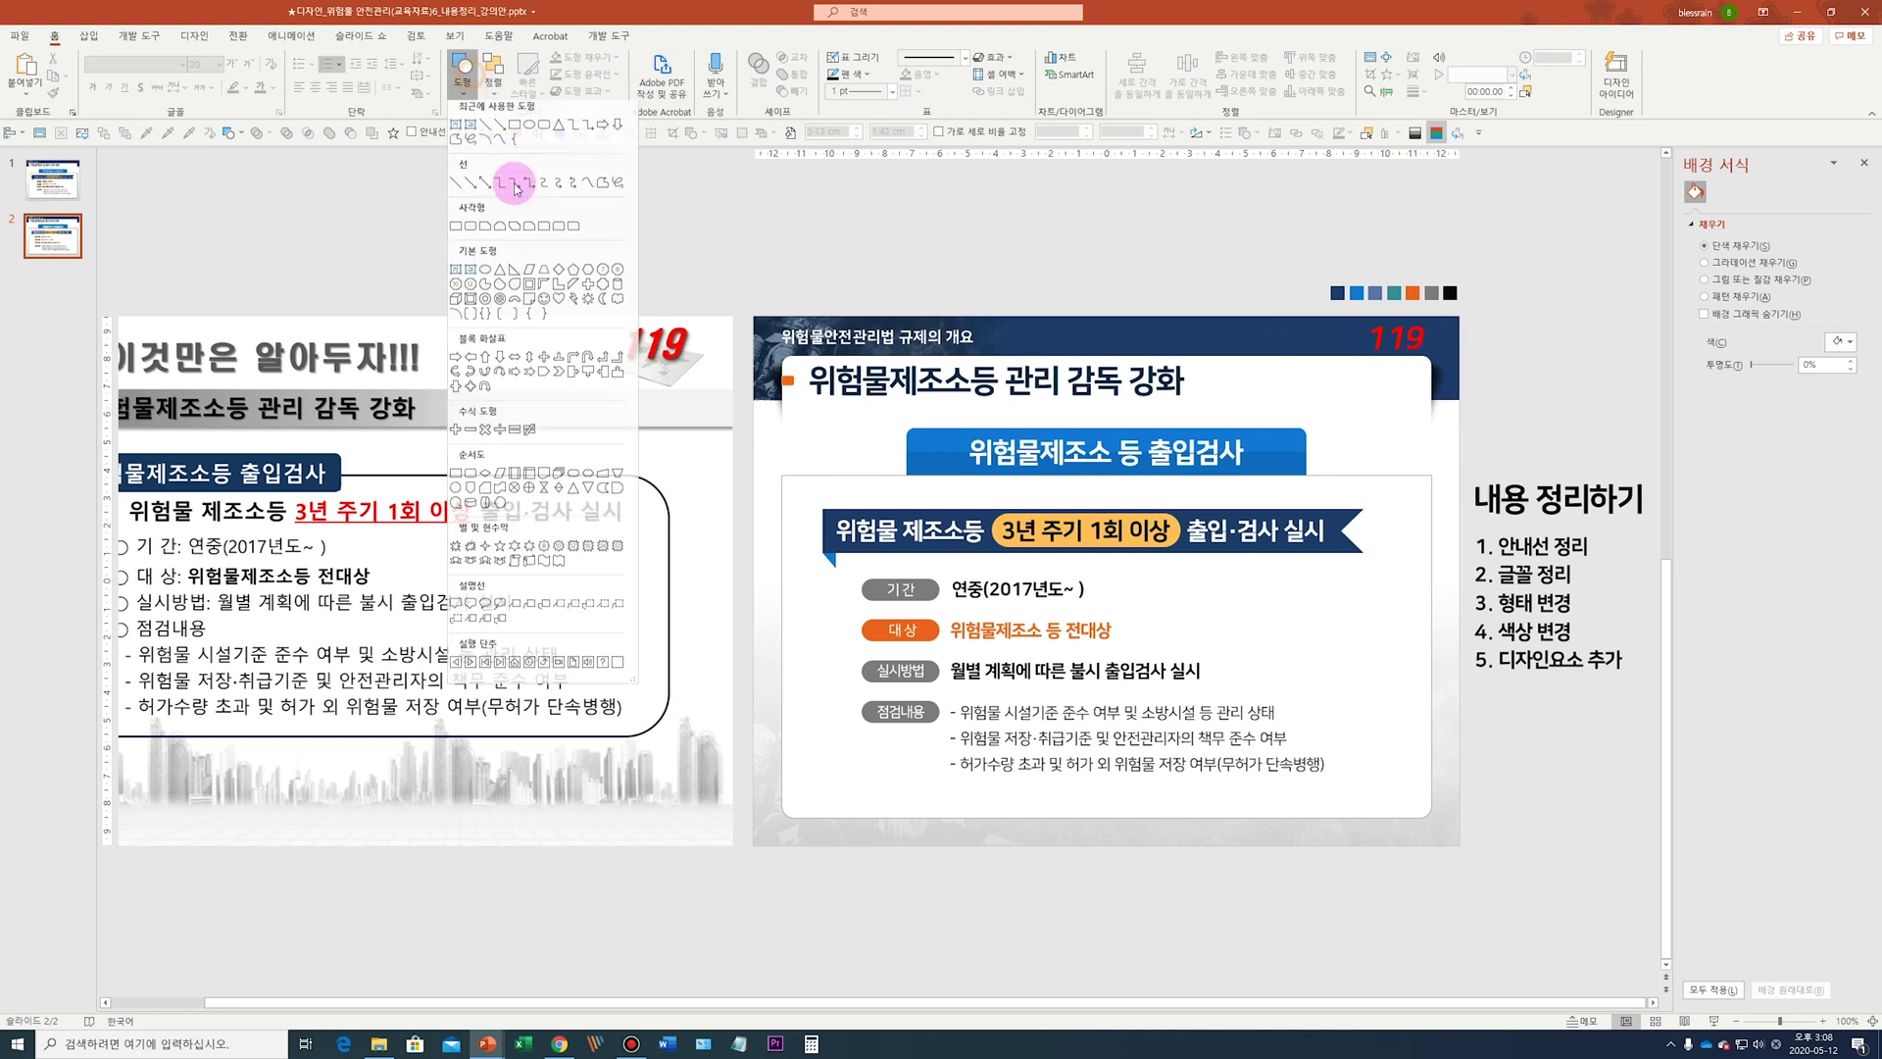
click(557, 128)
mouse_move(1268, 422)
mouse_down()
mouse_move(1336, 299)
mouse_move(1344, 463)
mouse_up()
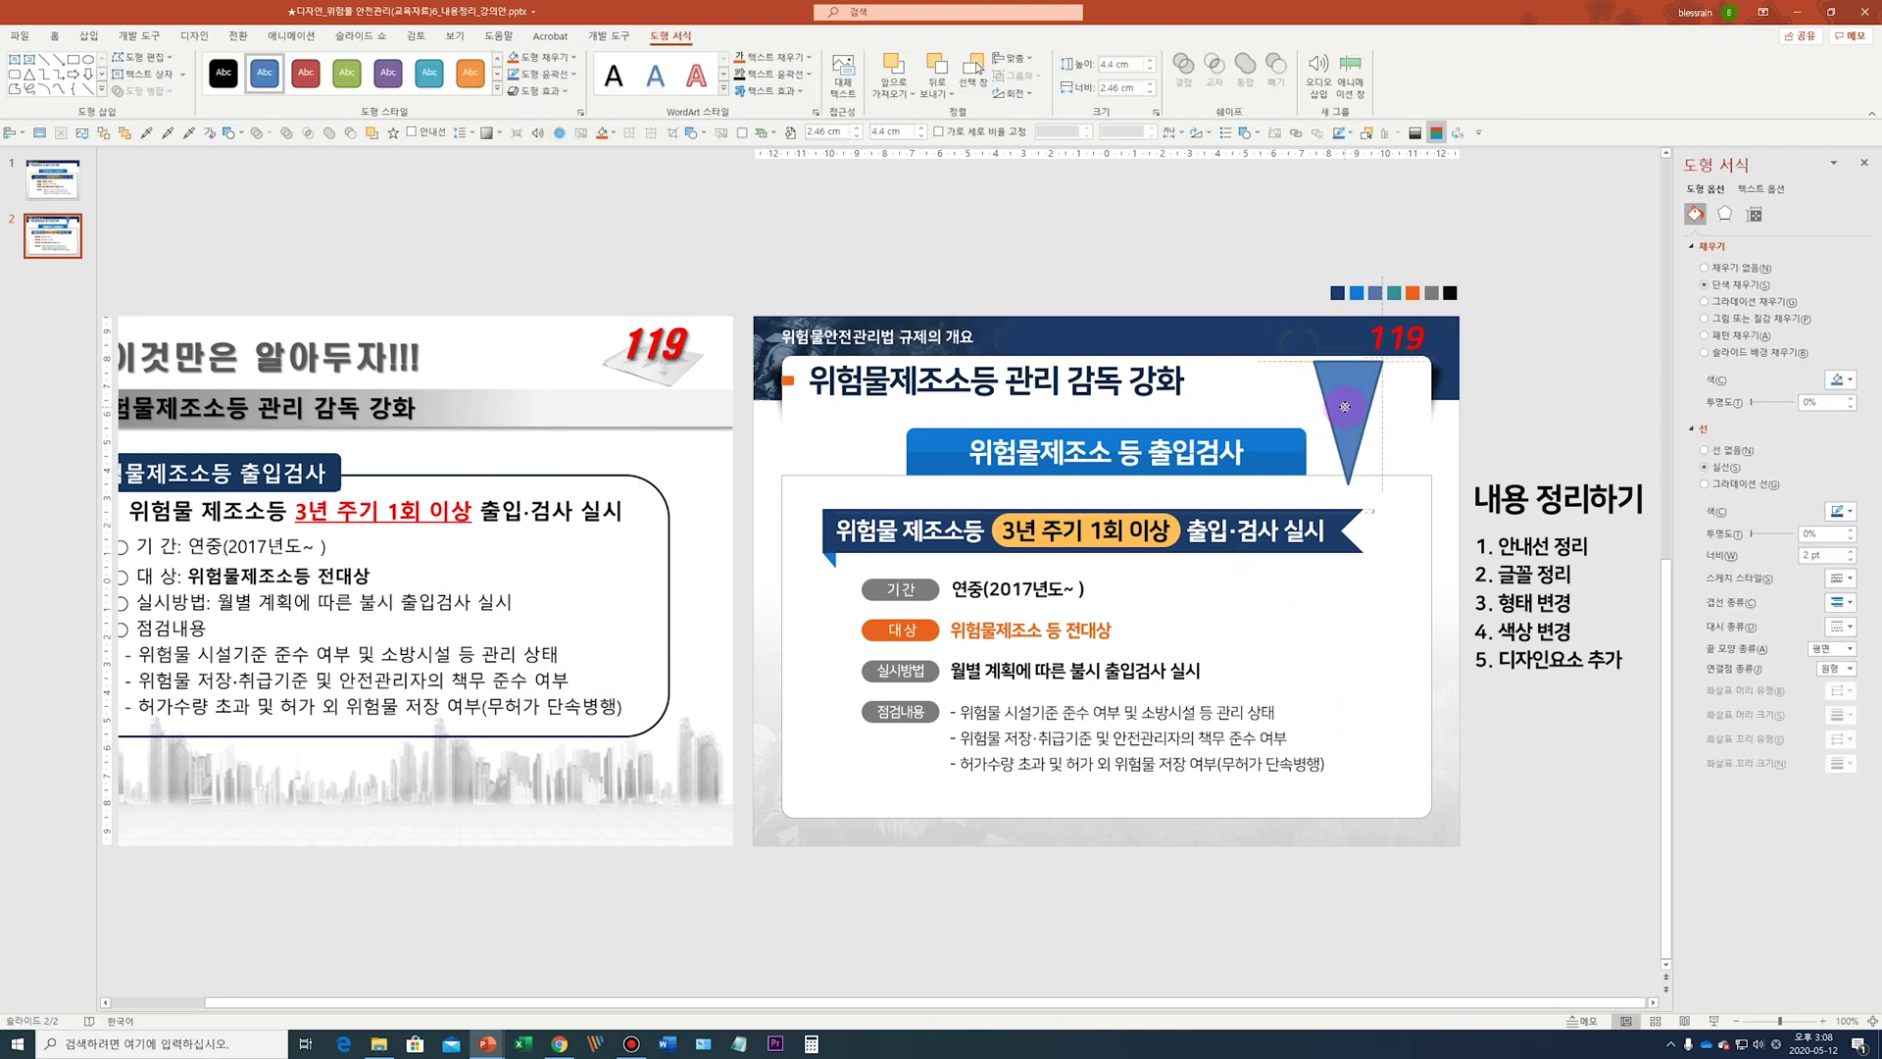
drag(1362, 575, 1404, 435)
Remove the triangle's outline and fill it with black
click(1705, 450)
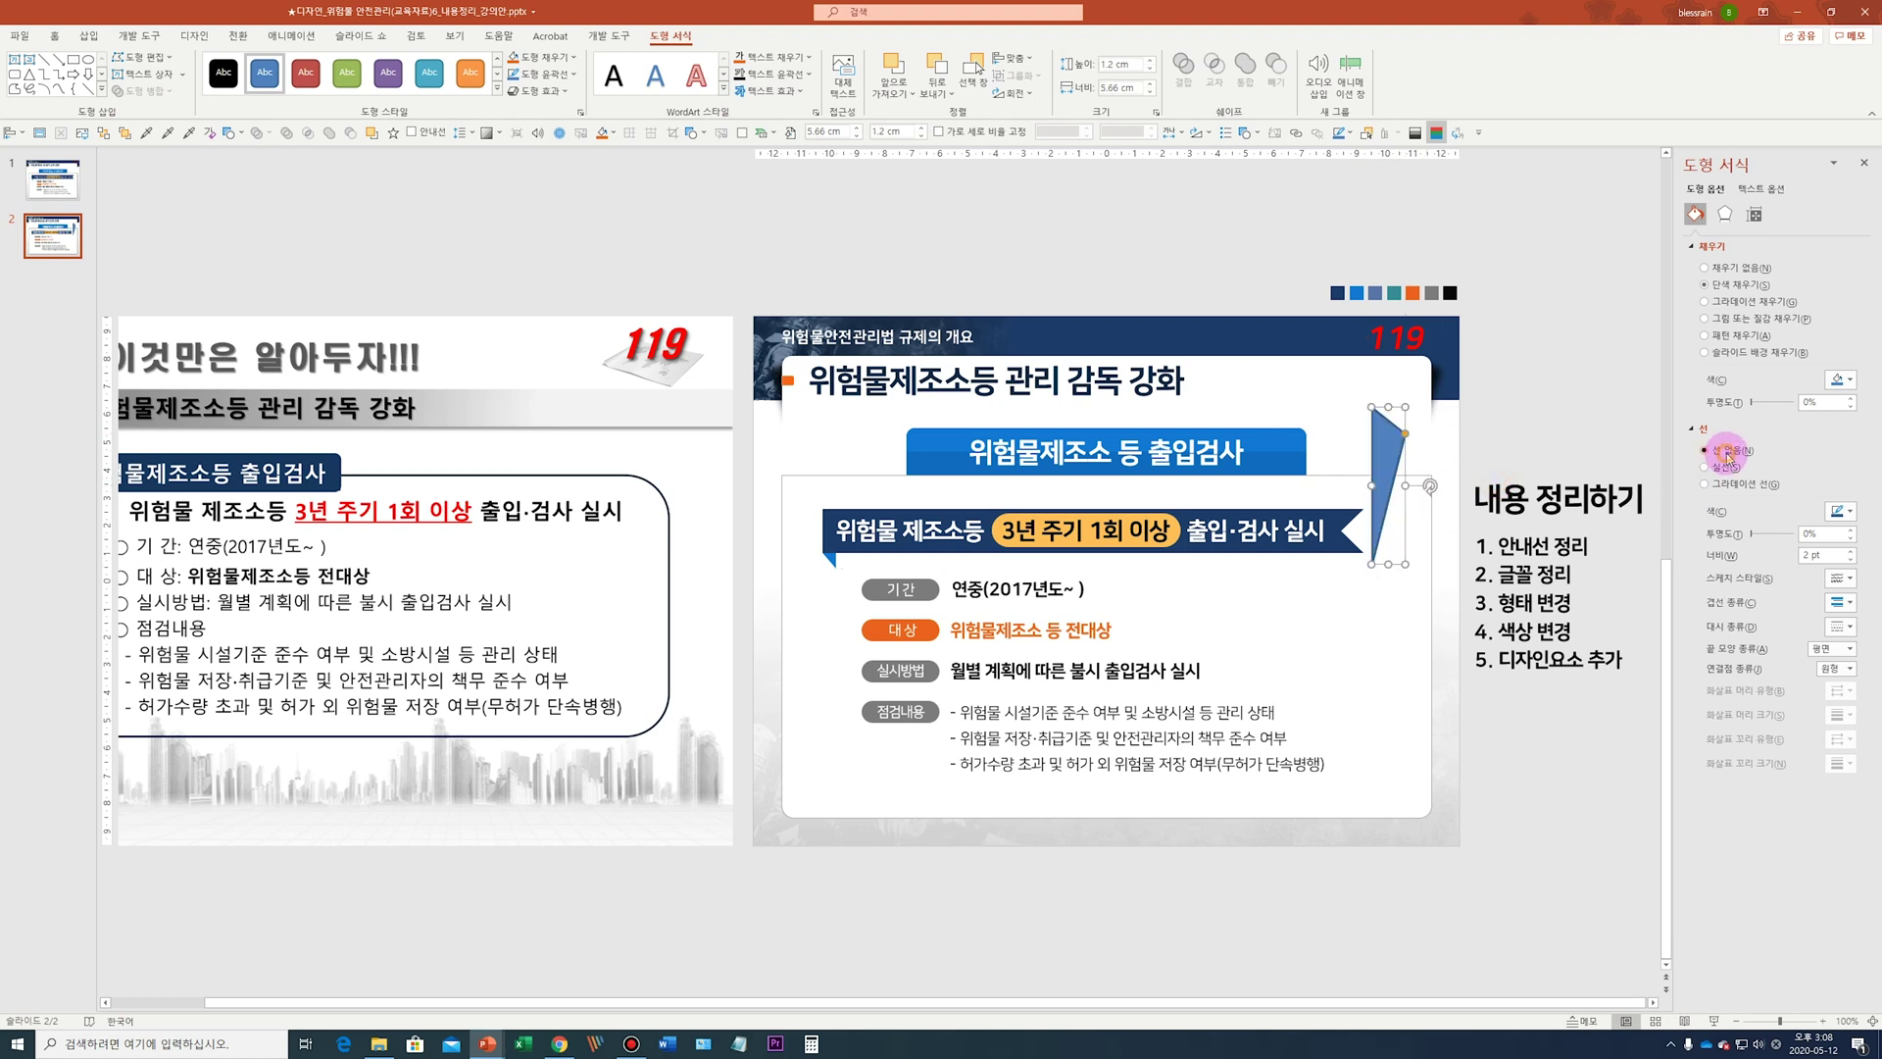
click(1840, 379)
click(1773, 419)
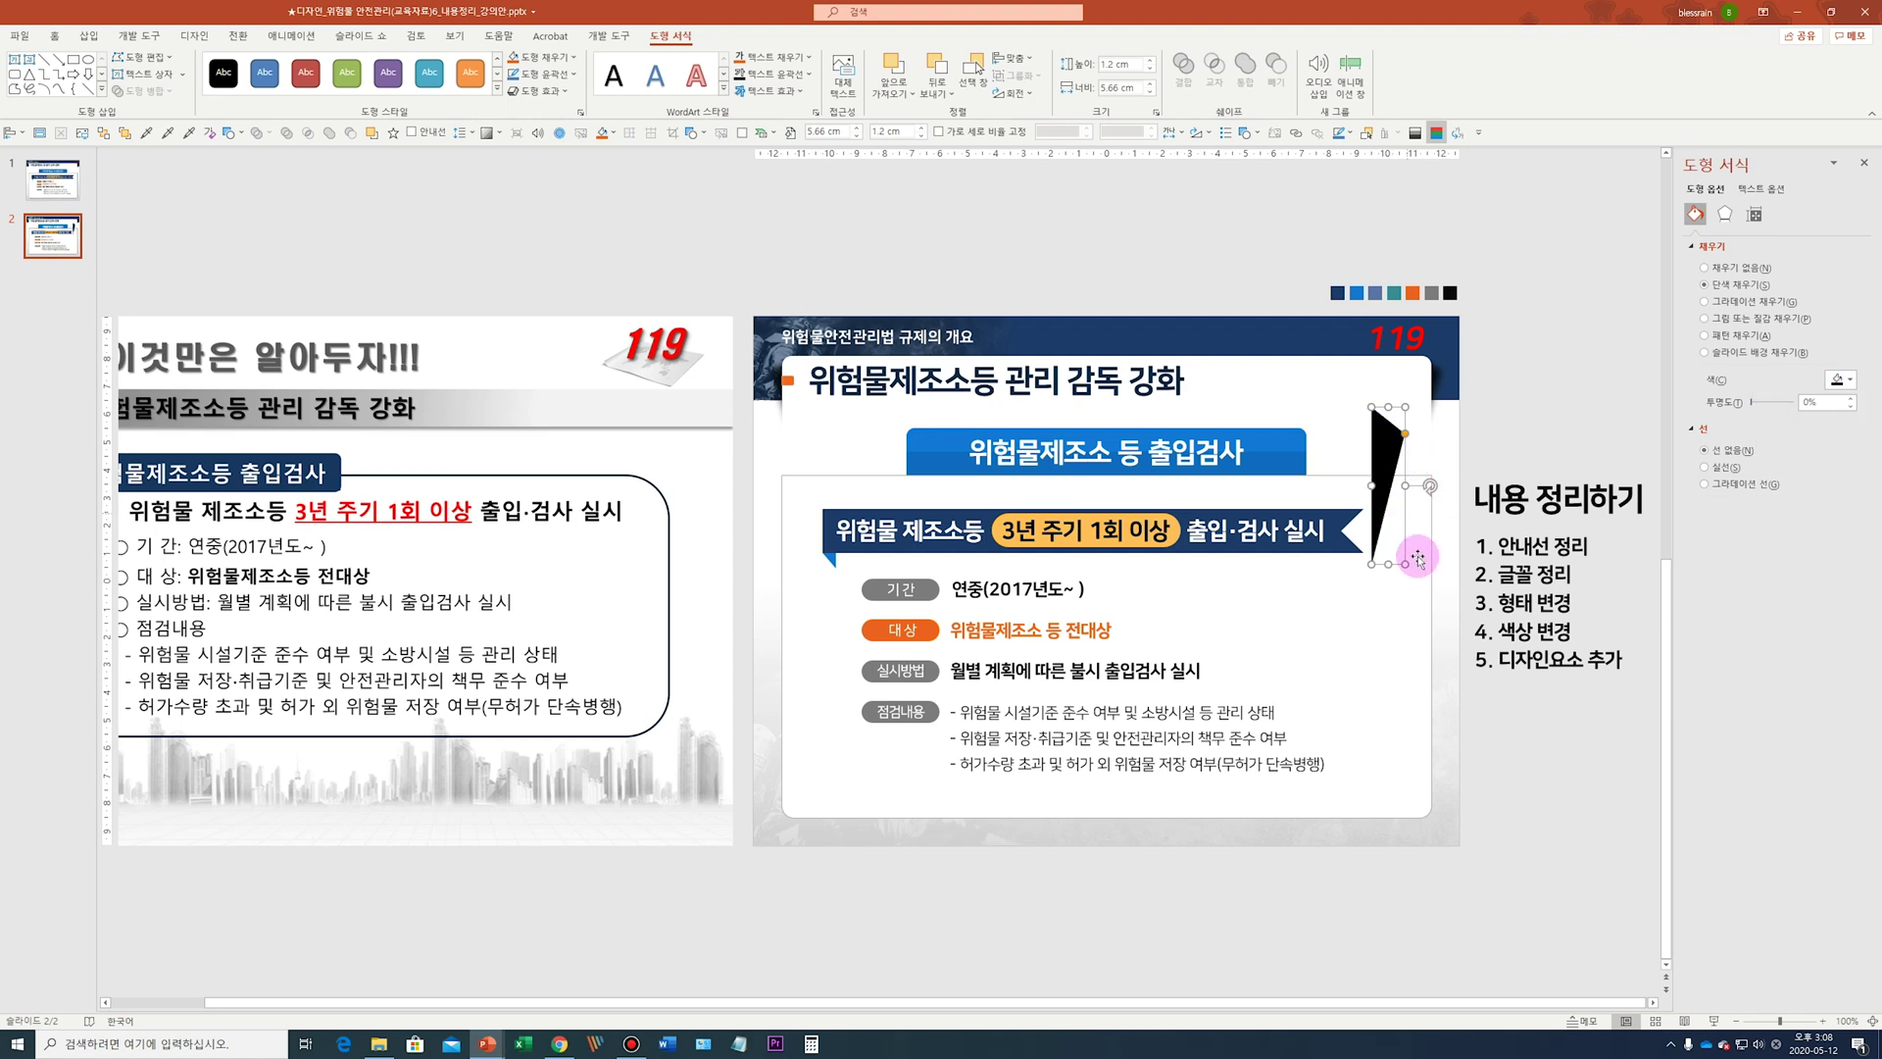
Enlarge the black triangle to 8.06 cm by 2.8 cm and give it a 17 pt soft edge
drag(1406, 564, 1449, 631)
click(1724, 214)
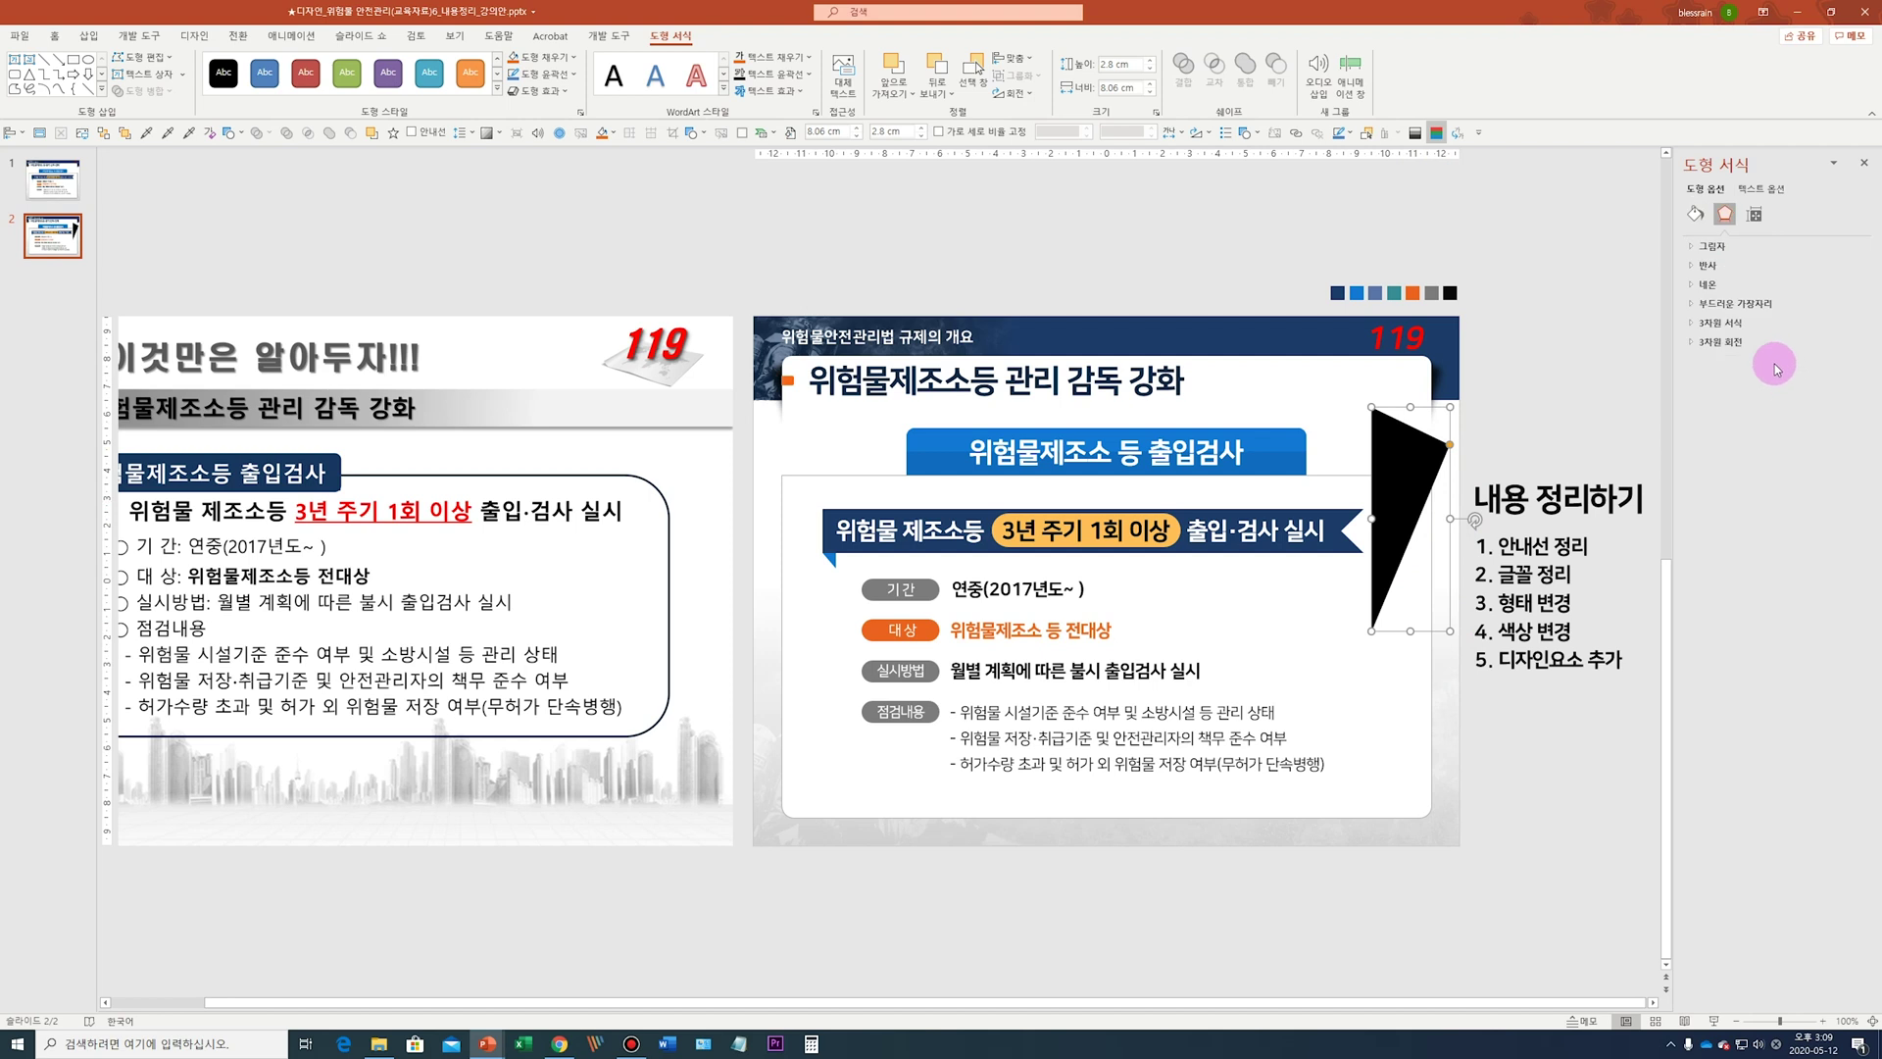
click(1749, 305)
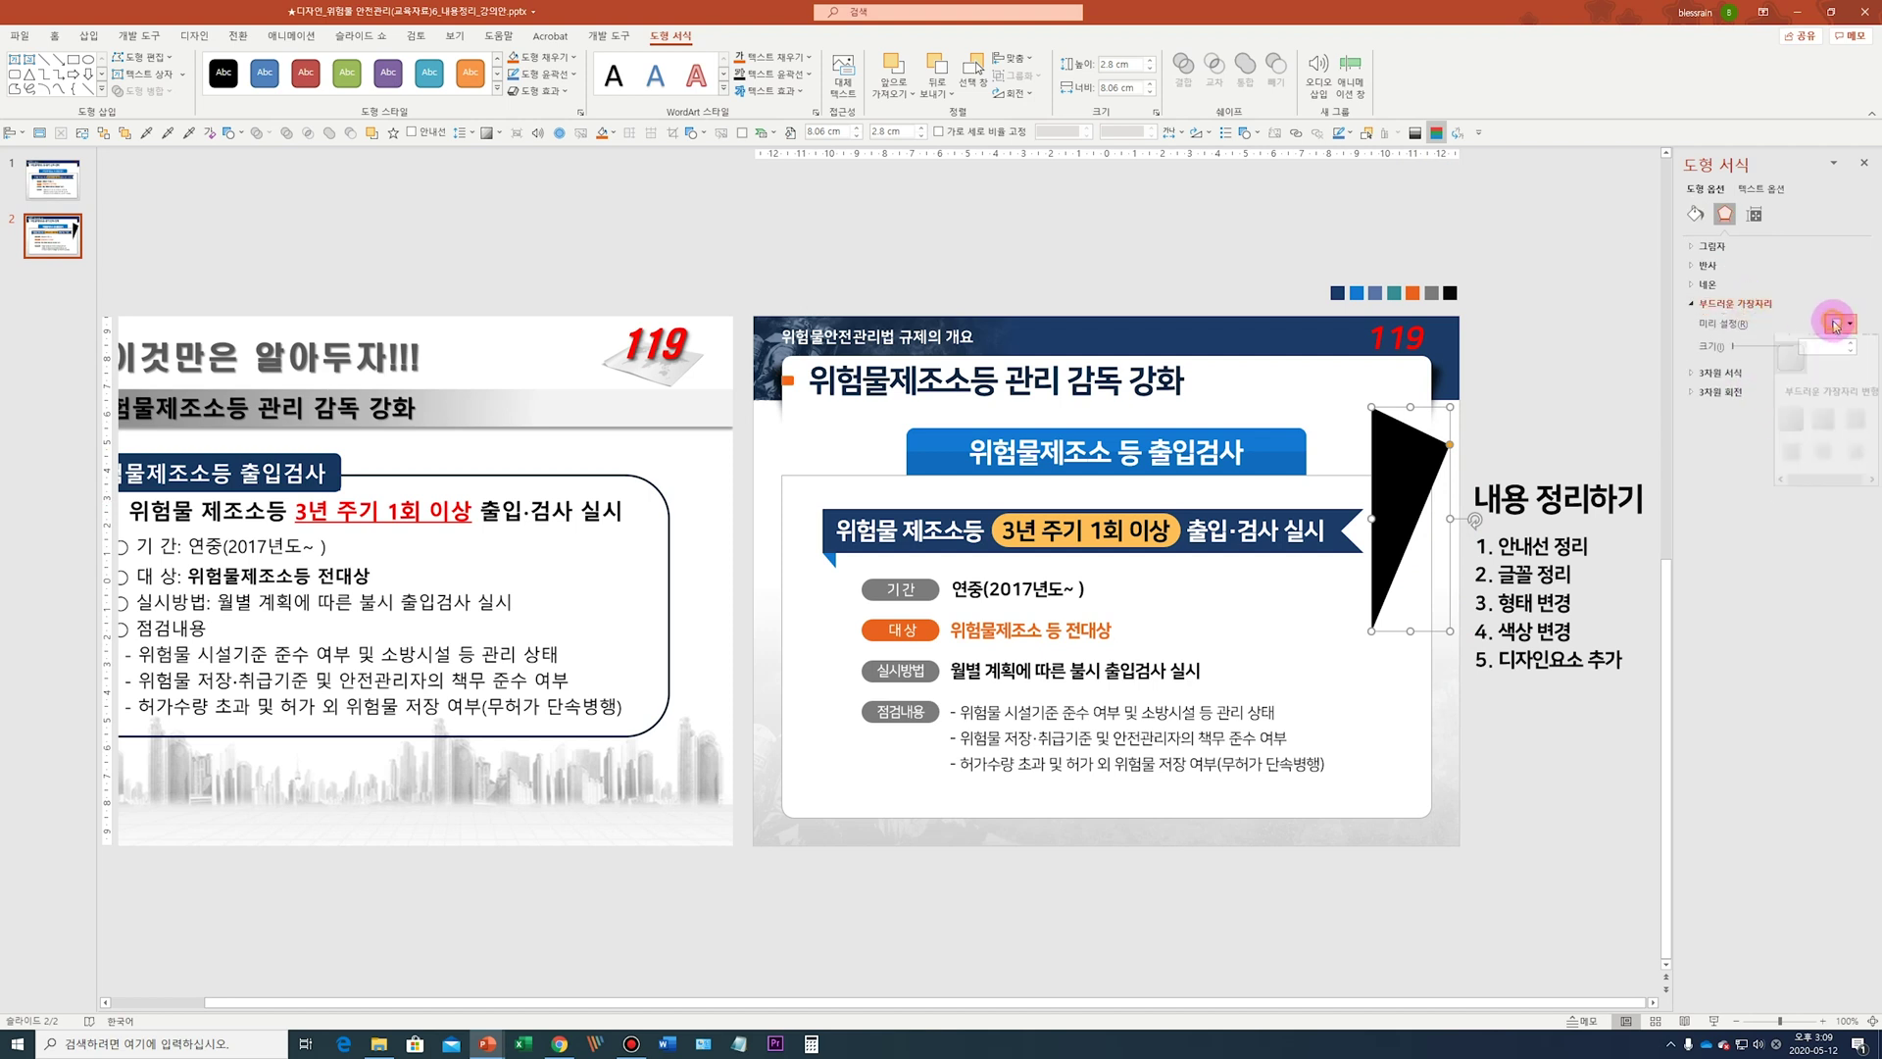
click(1856, 451)
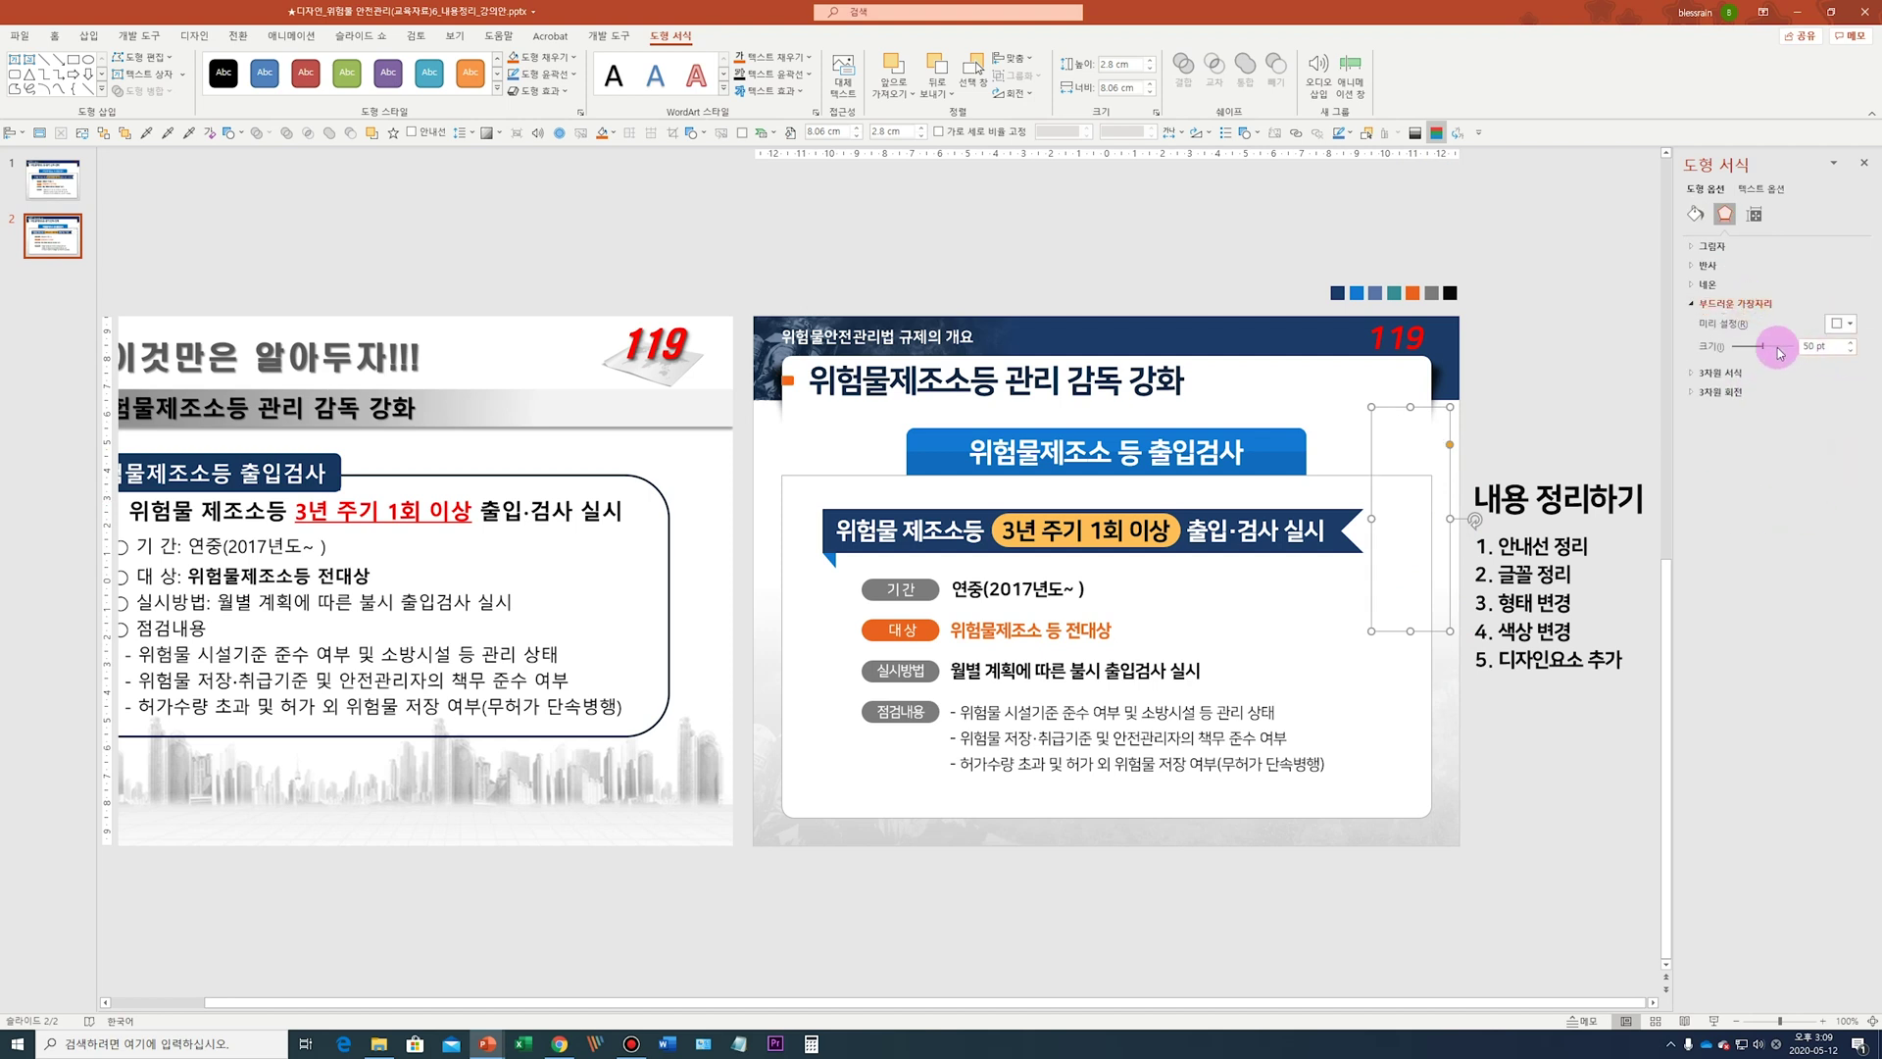
drag(1762, 350, 1744, 354)
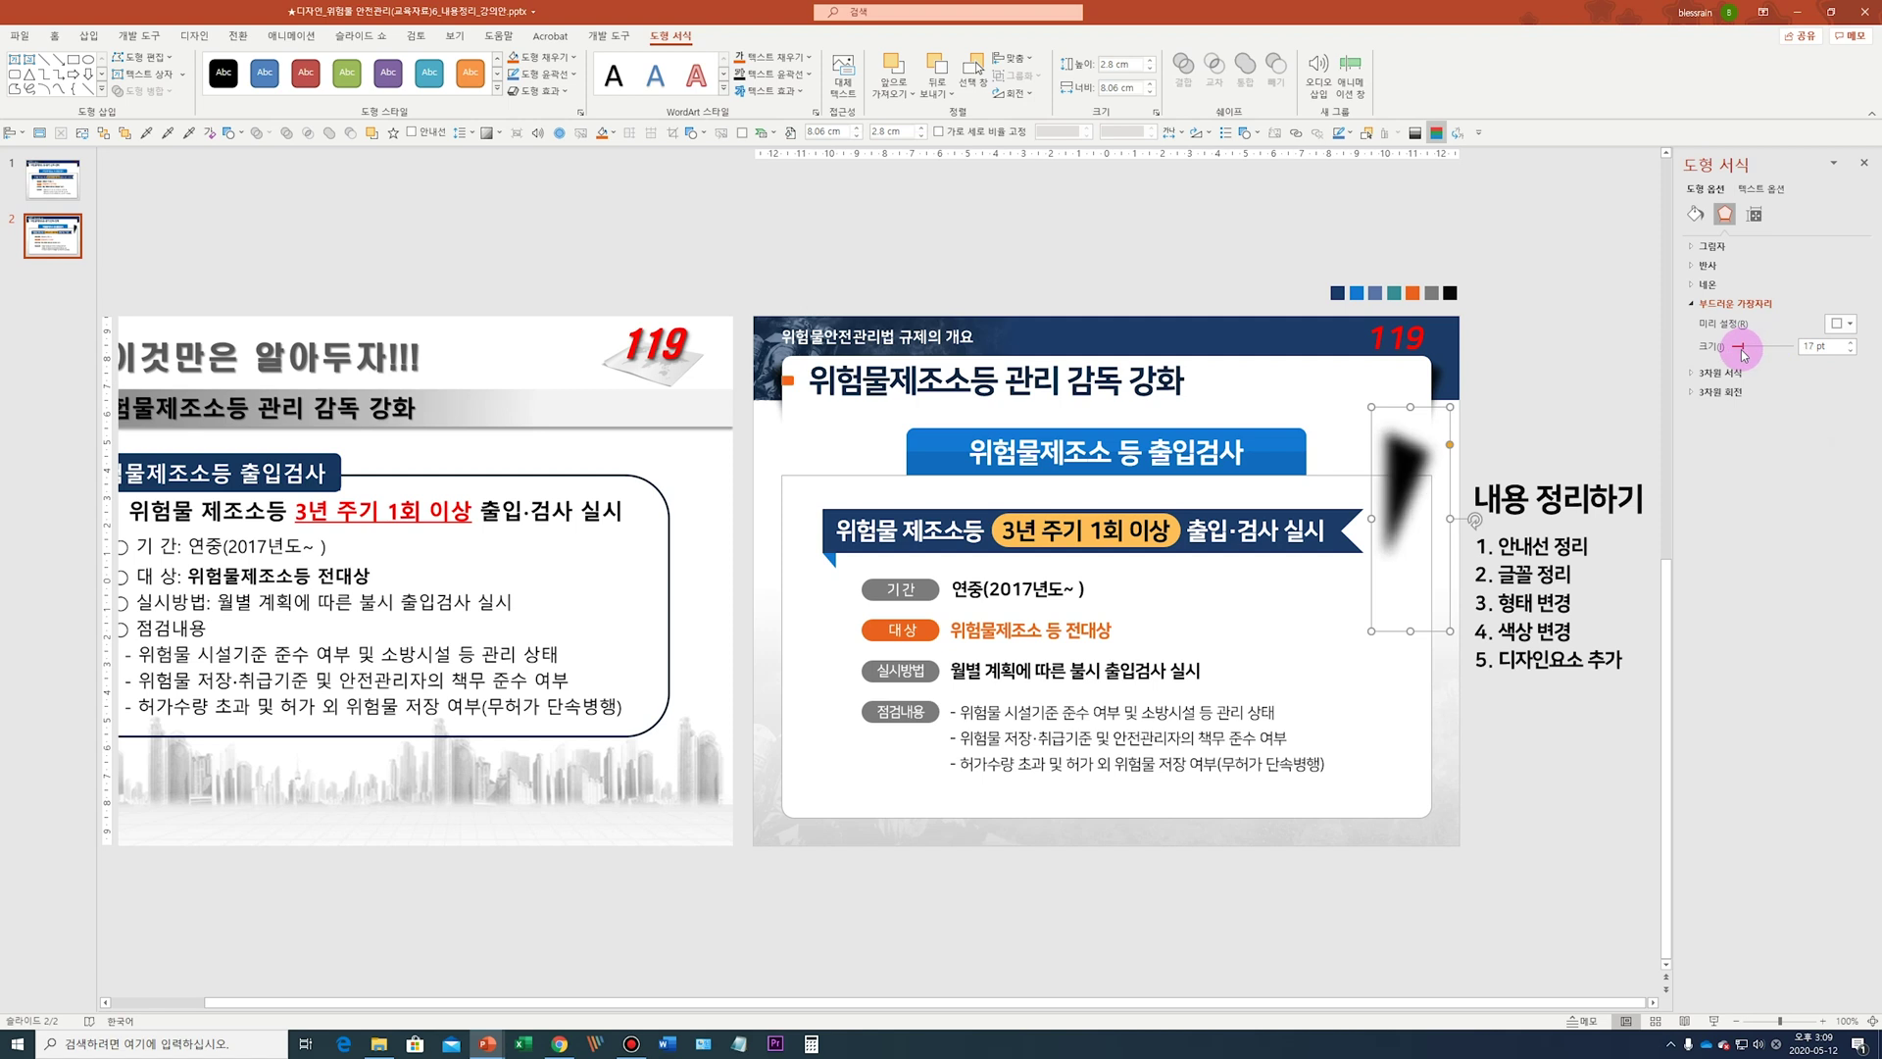
Lengthen the blurred triangle to 8.66 cm and set its soft edge to 20 pt
drag(1410, 630, 1411, 647)
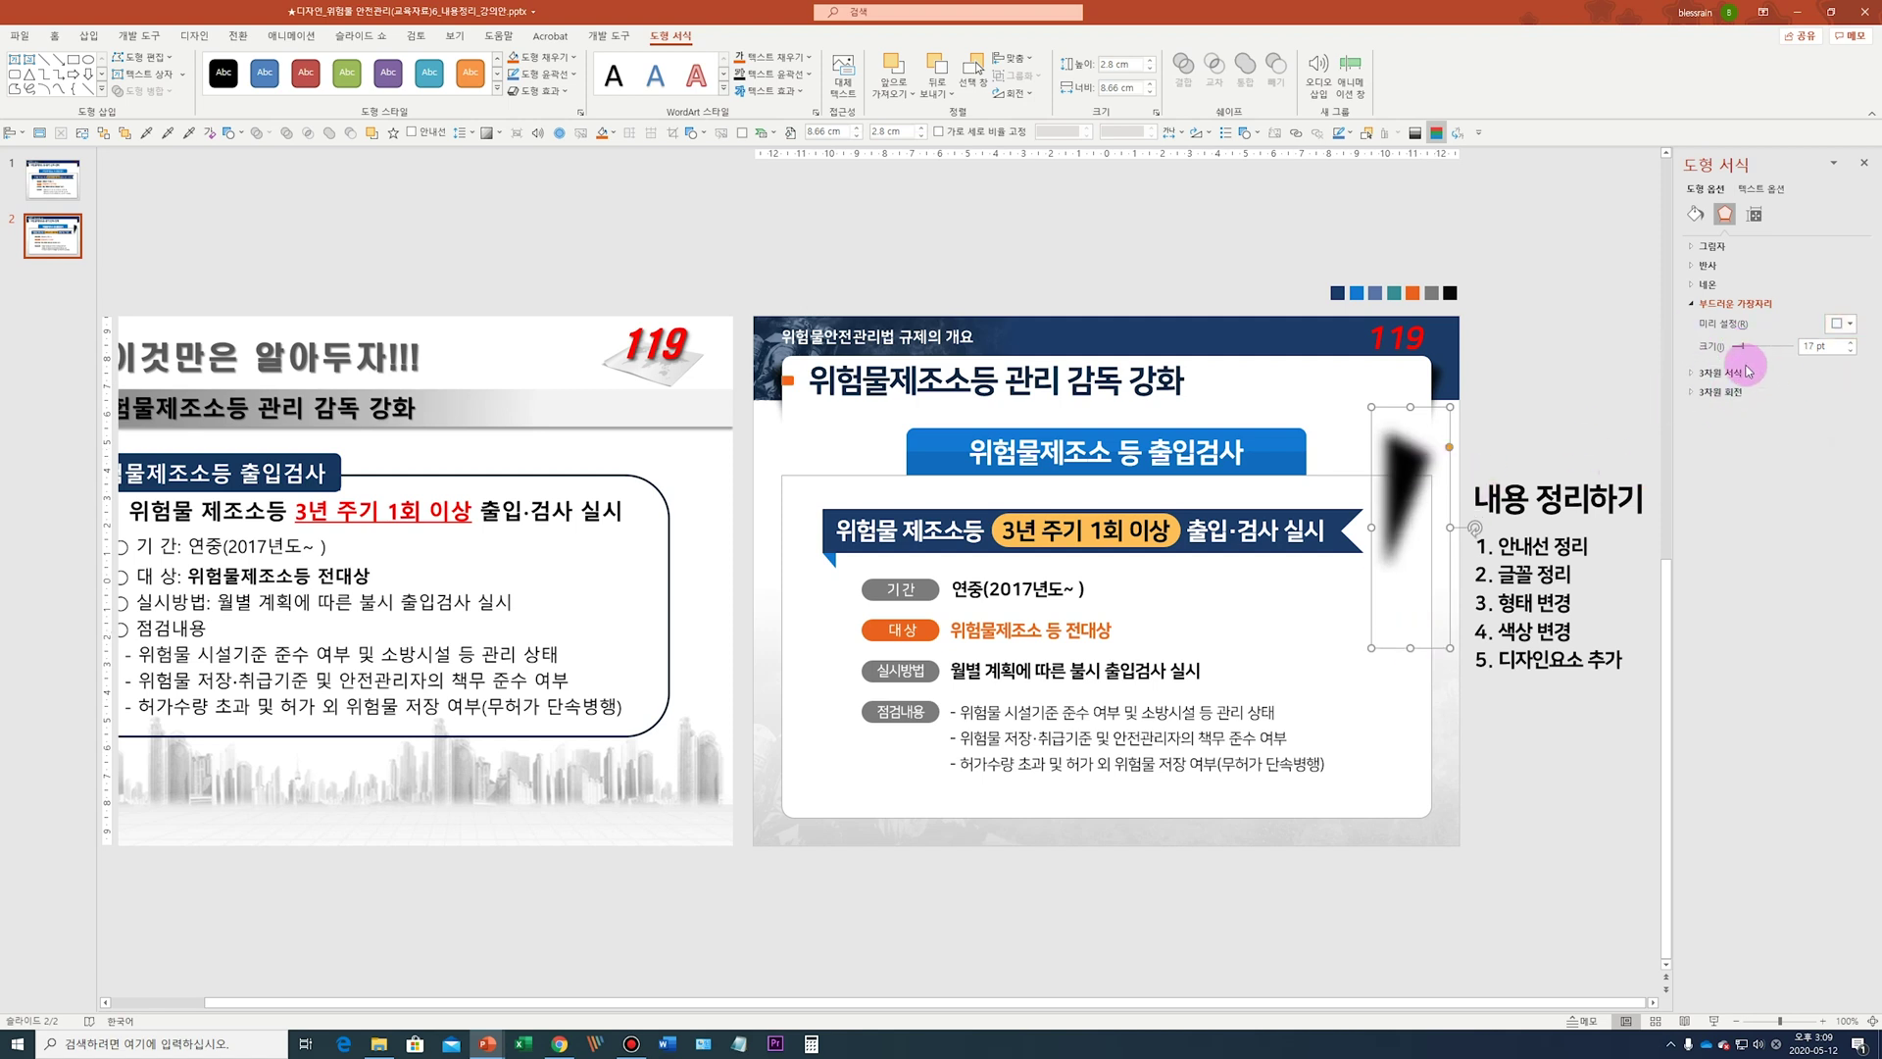
drag(1450, 648, 1405, 521)
key(ctrl+z)
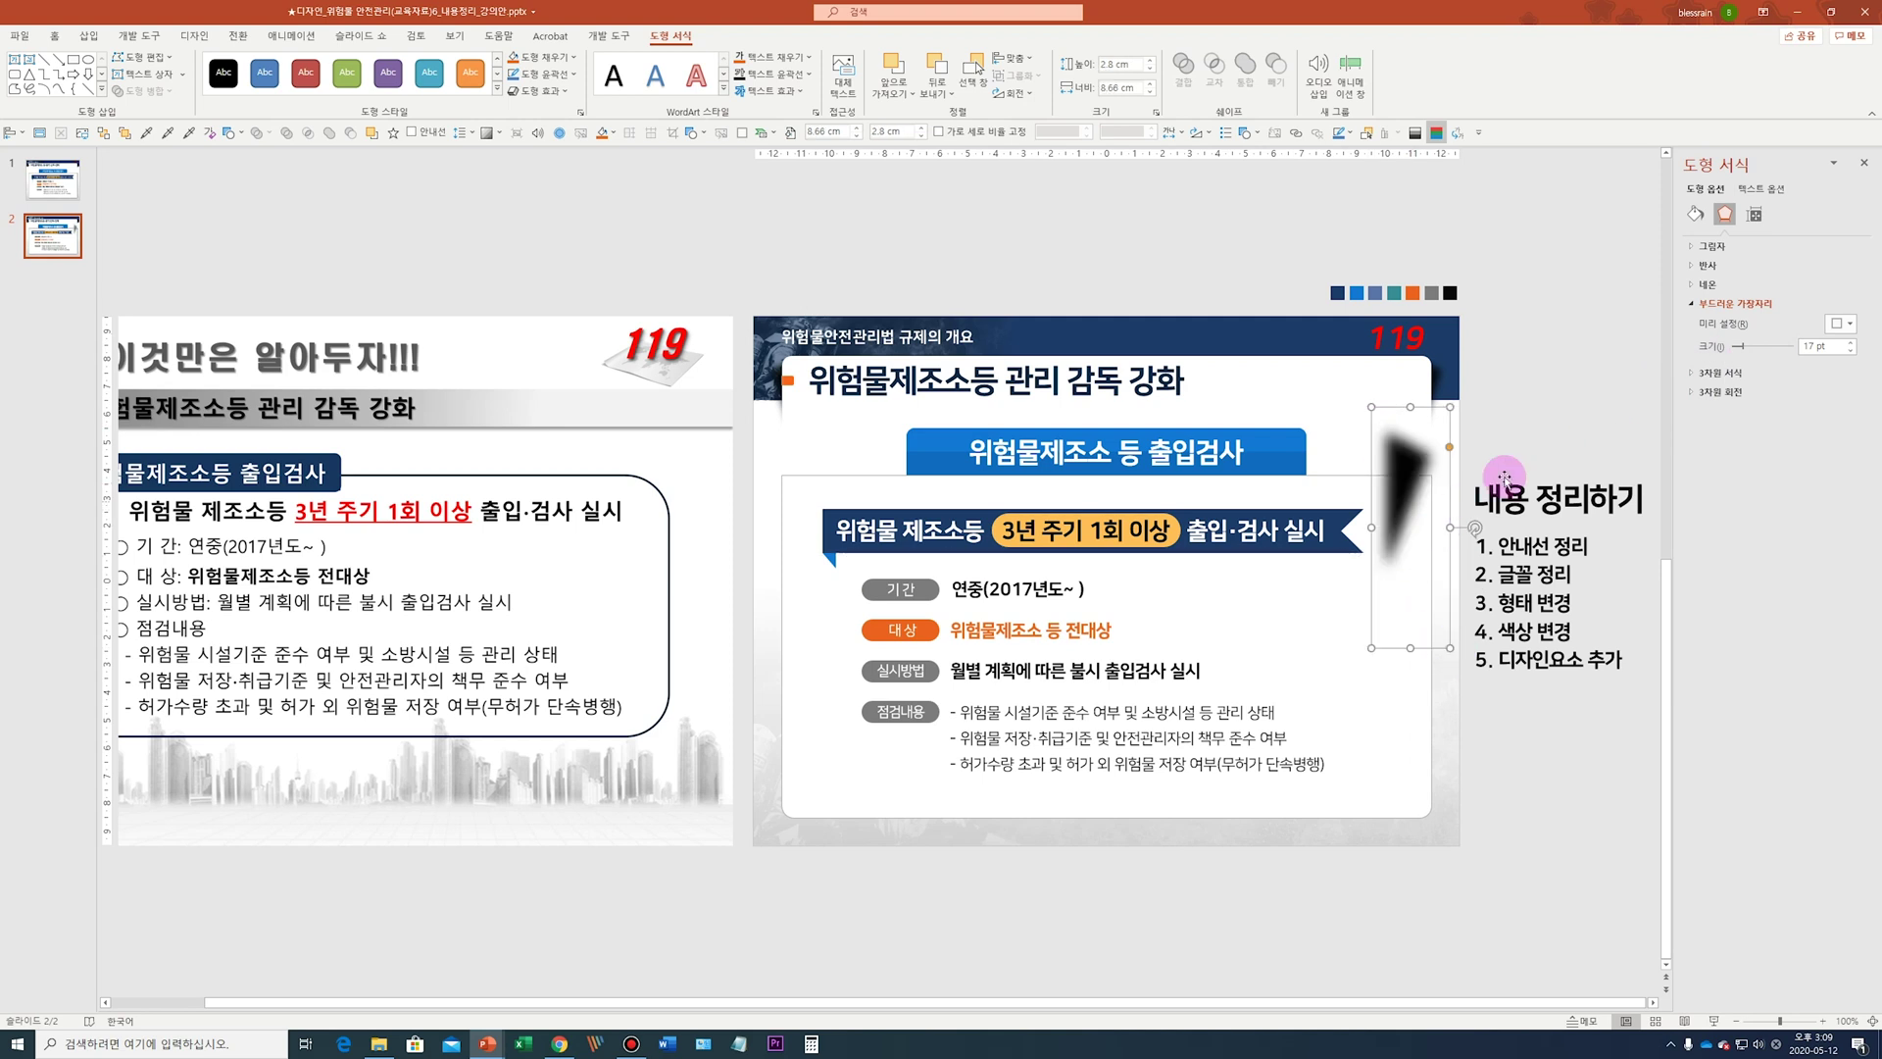
drag(1744, 349, 1752, 348)
Save the blurred triangle as the picture 그림1.png in the 사진 folder, replacing the existing file
right_click(1418, 480)
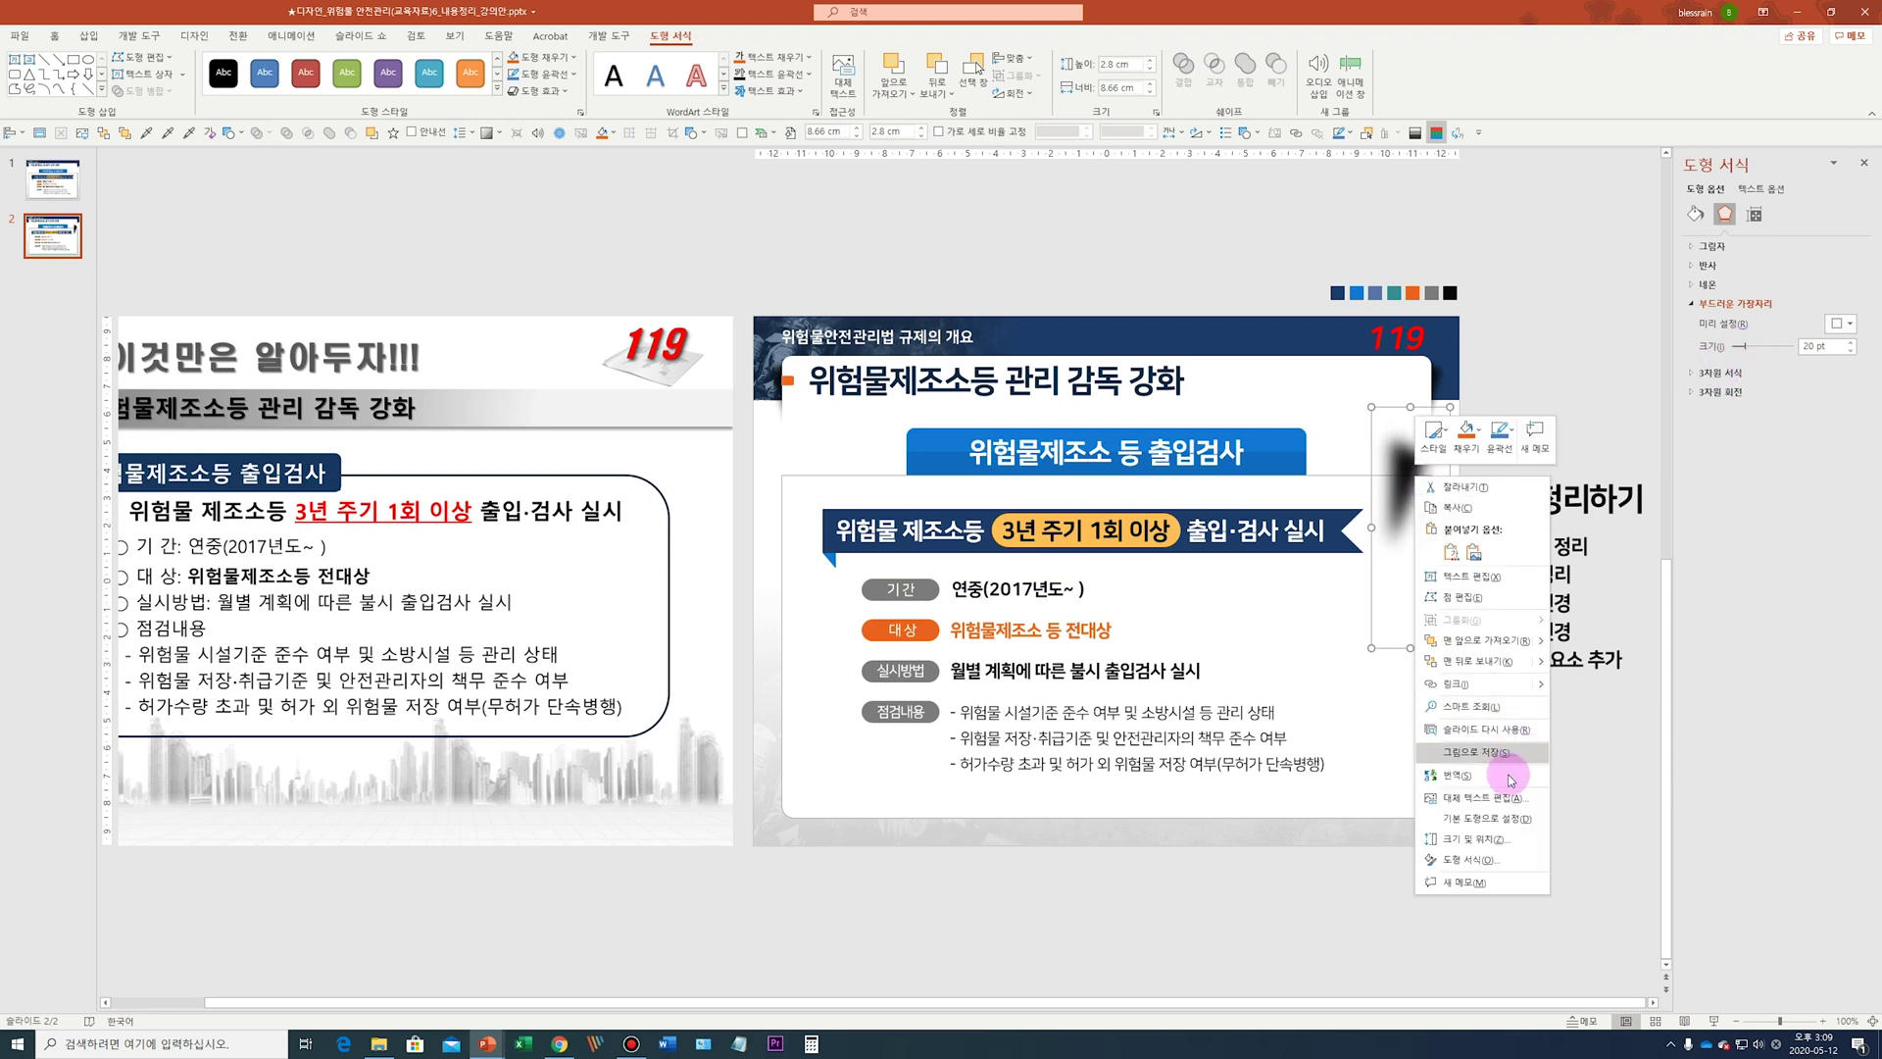
click(1478, 752)
click(761, 510)
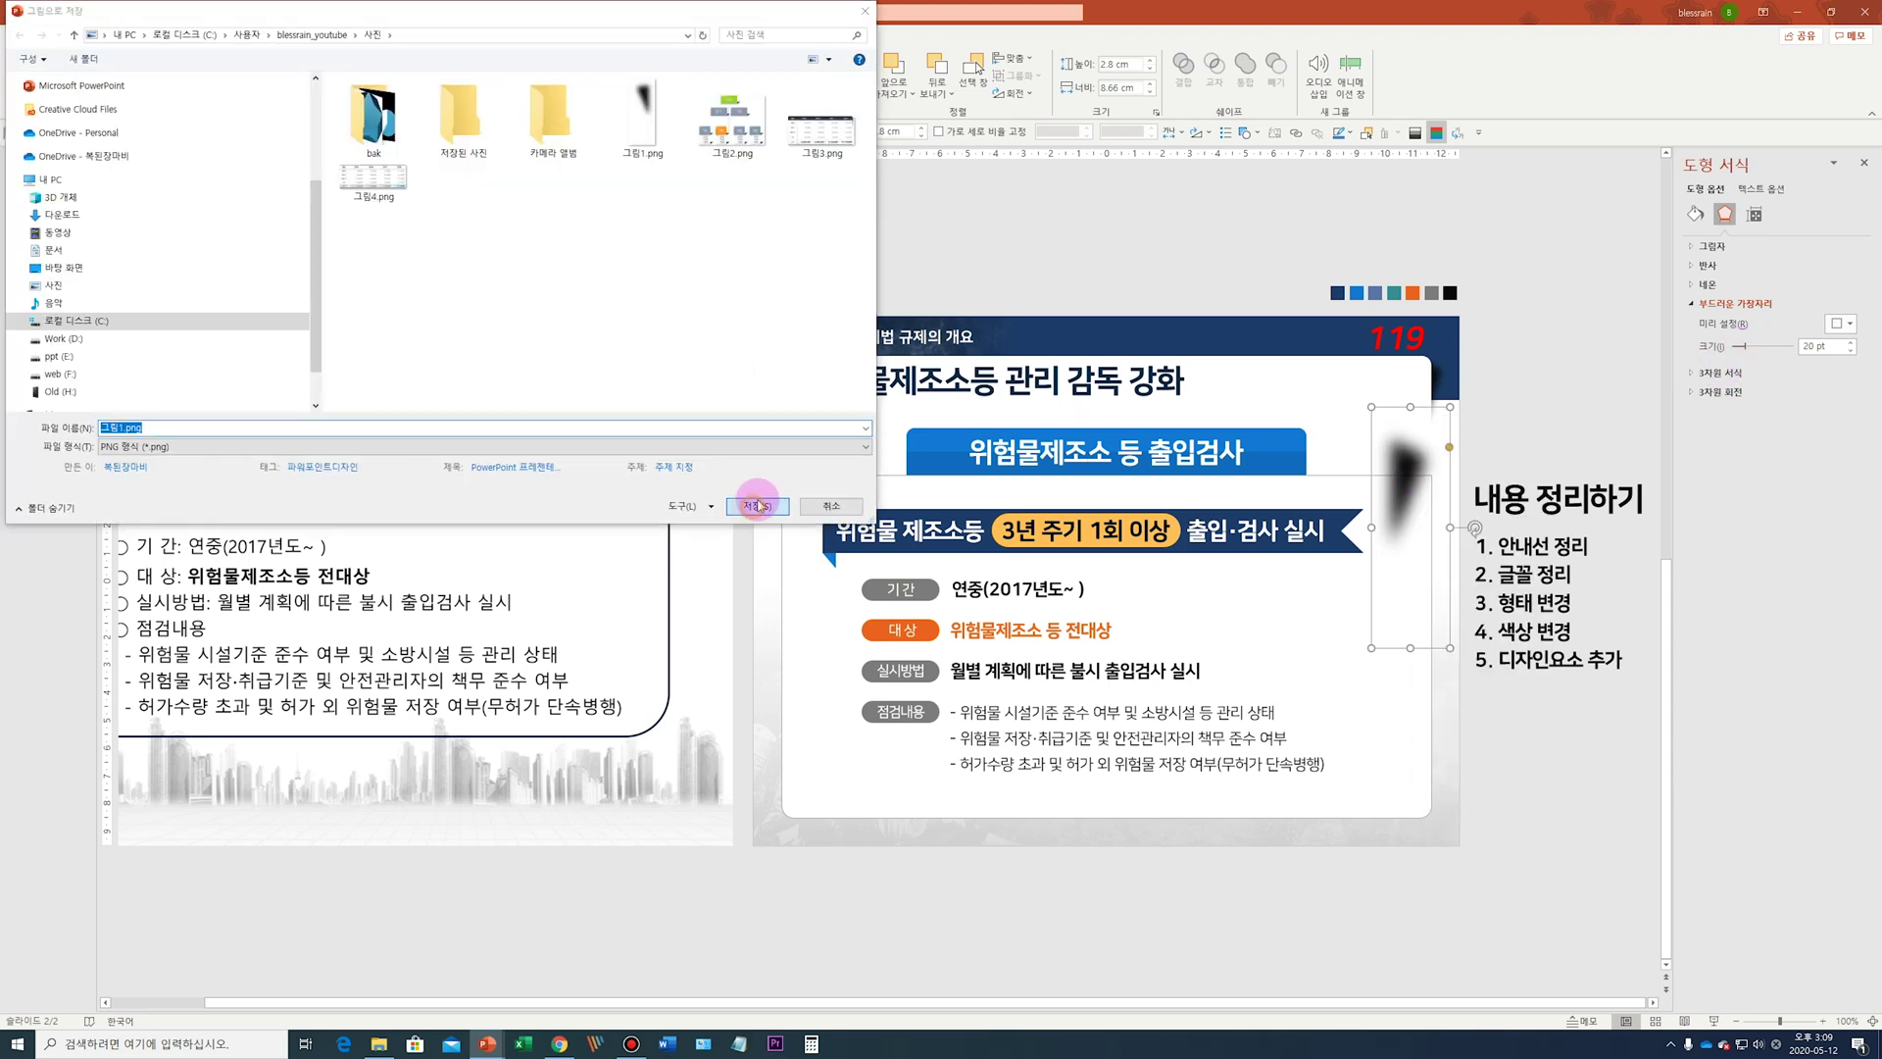
click(957, 516)
Insert the saved 그림1.png shadow picture on the slide and delete the original blurred triangle
click(505, 213)
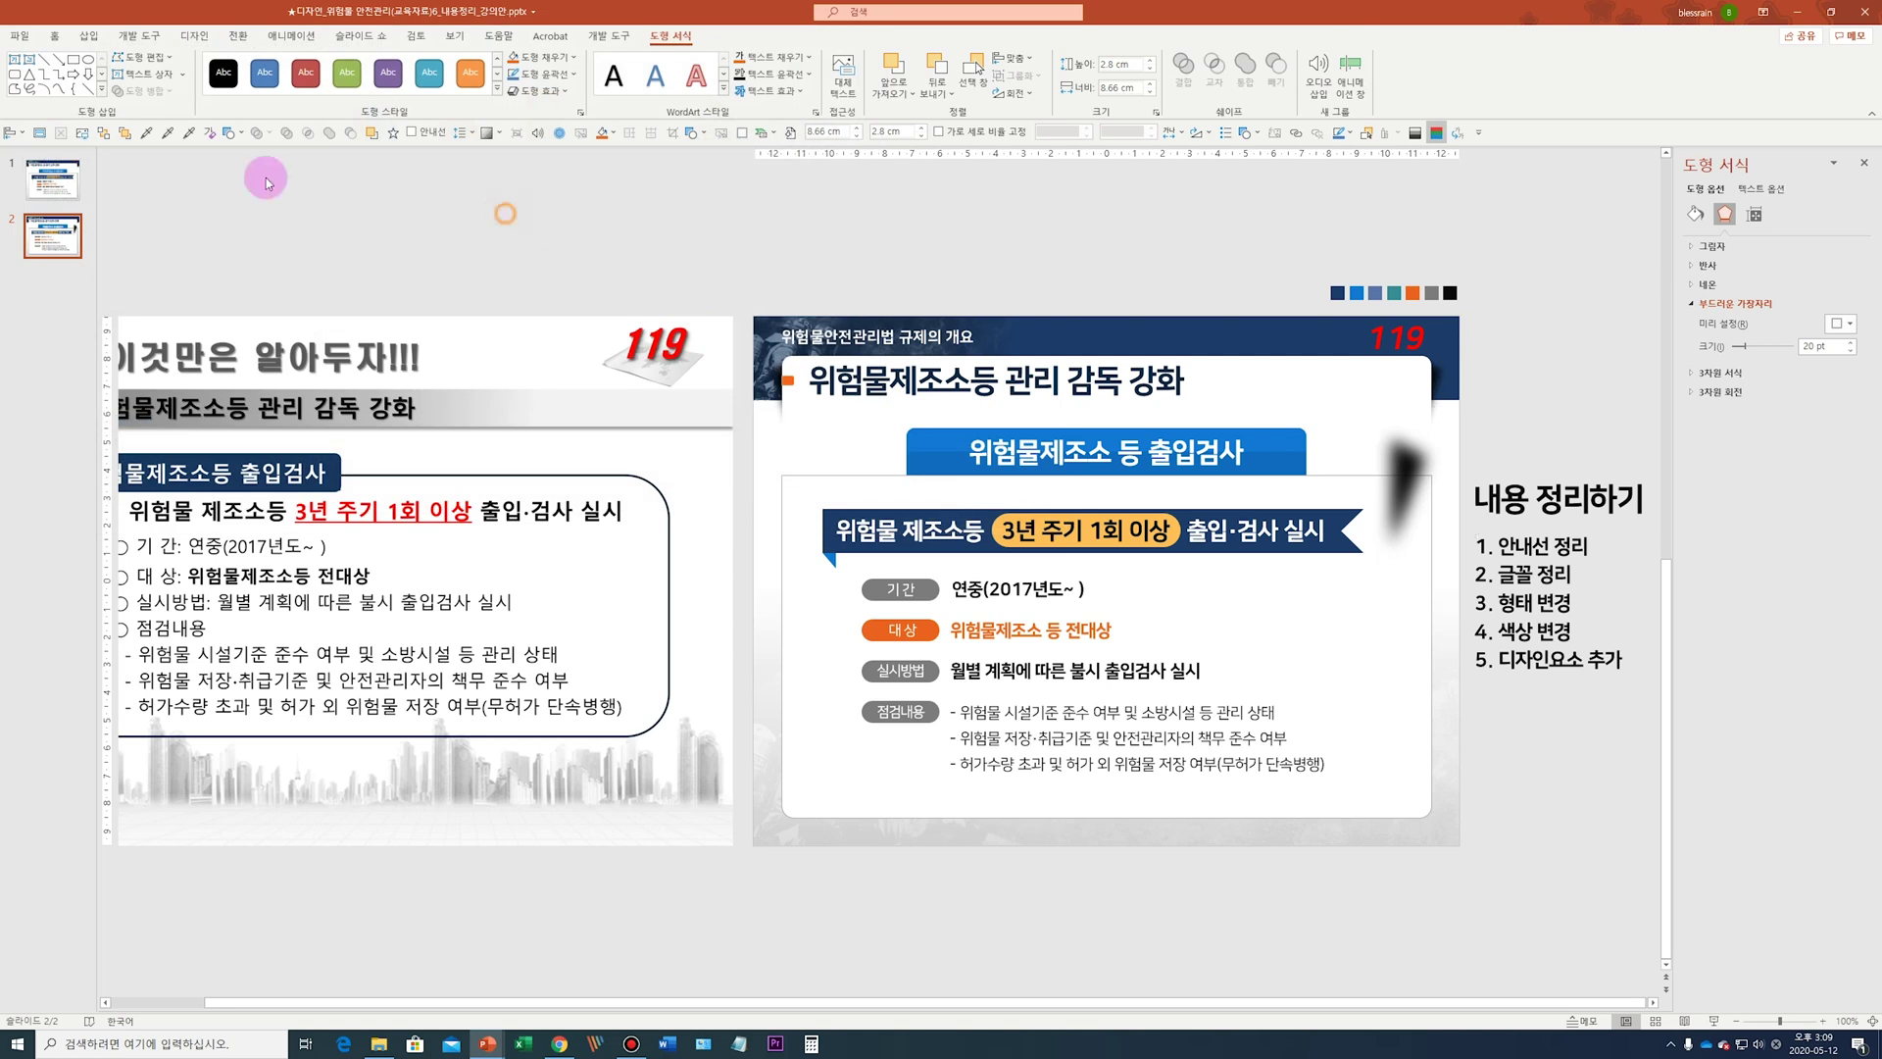
click(82, 133)
click(595, 144)
double_click(595, 144)
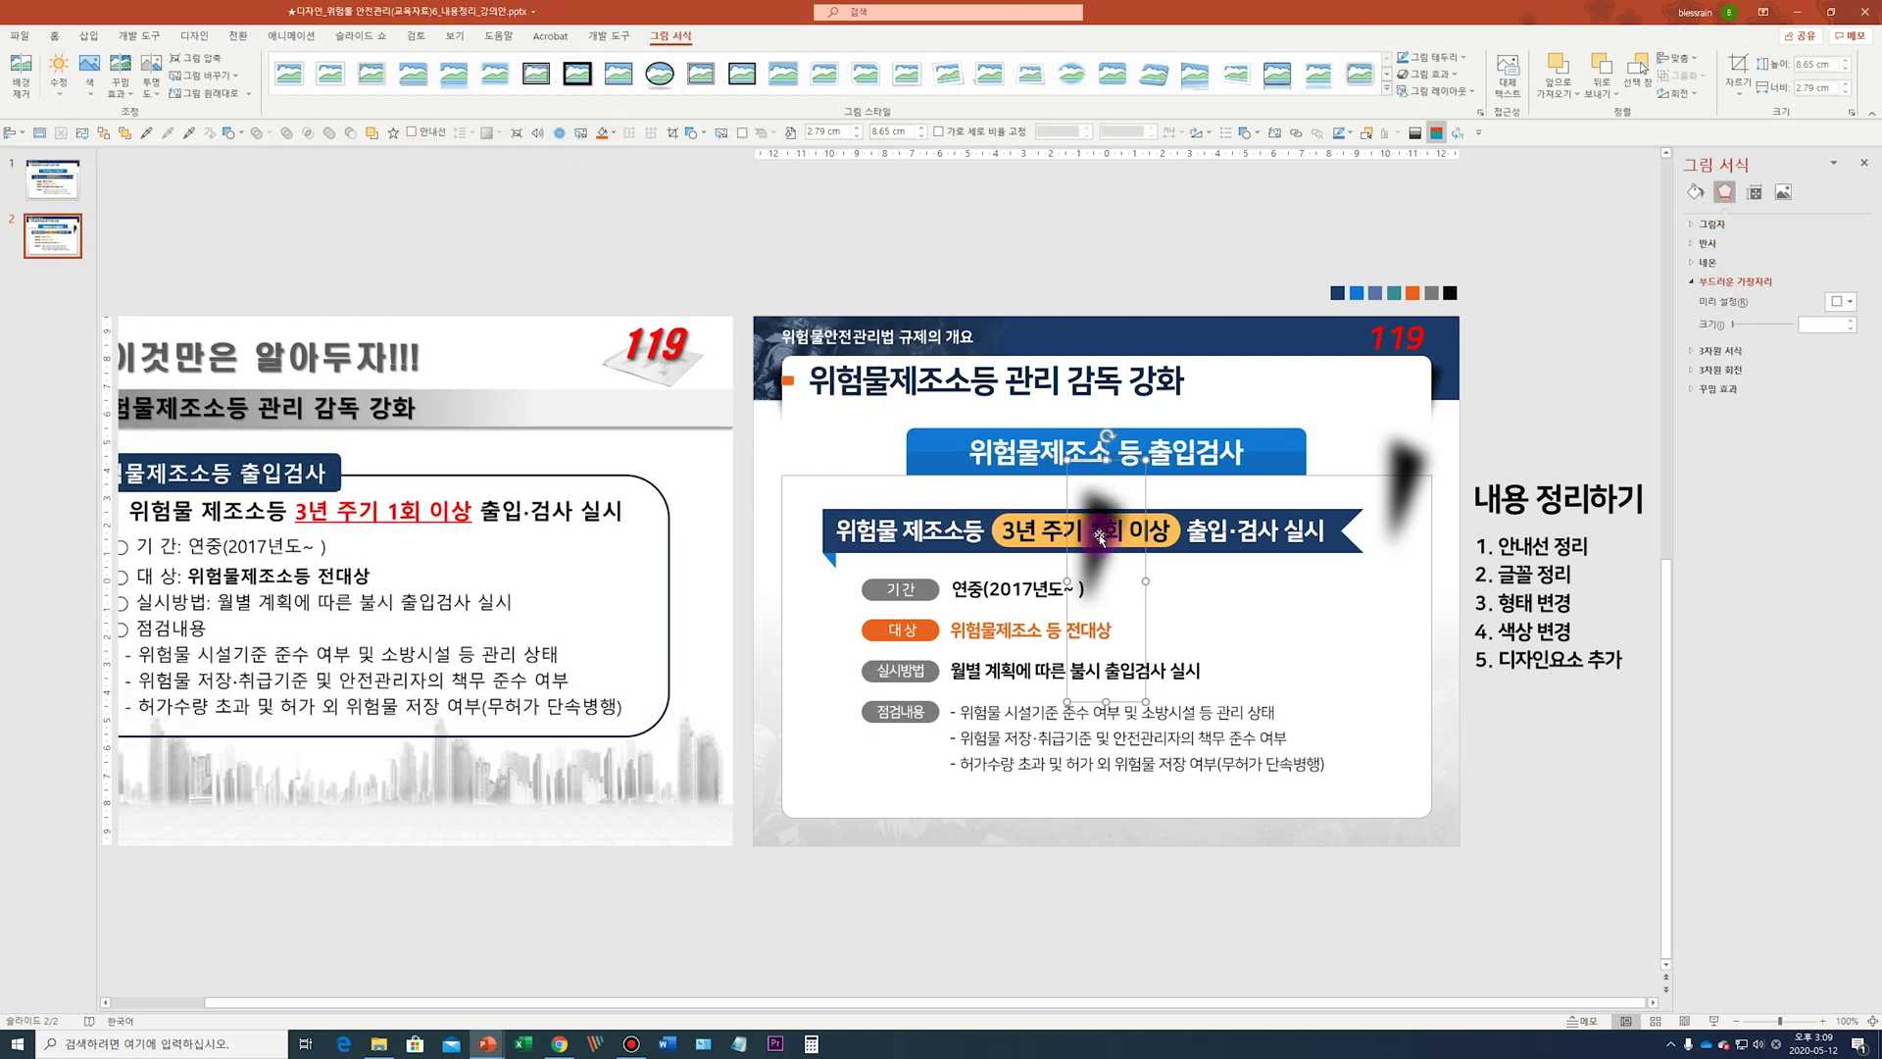
click(1421, 468)
key(Delete)
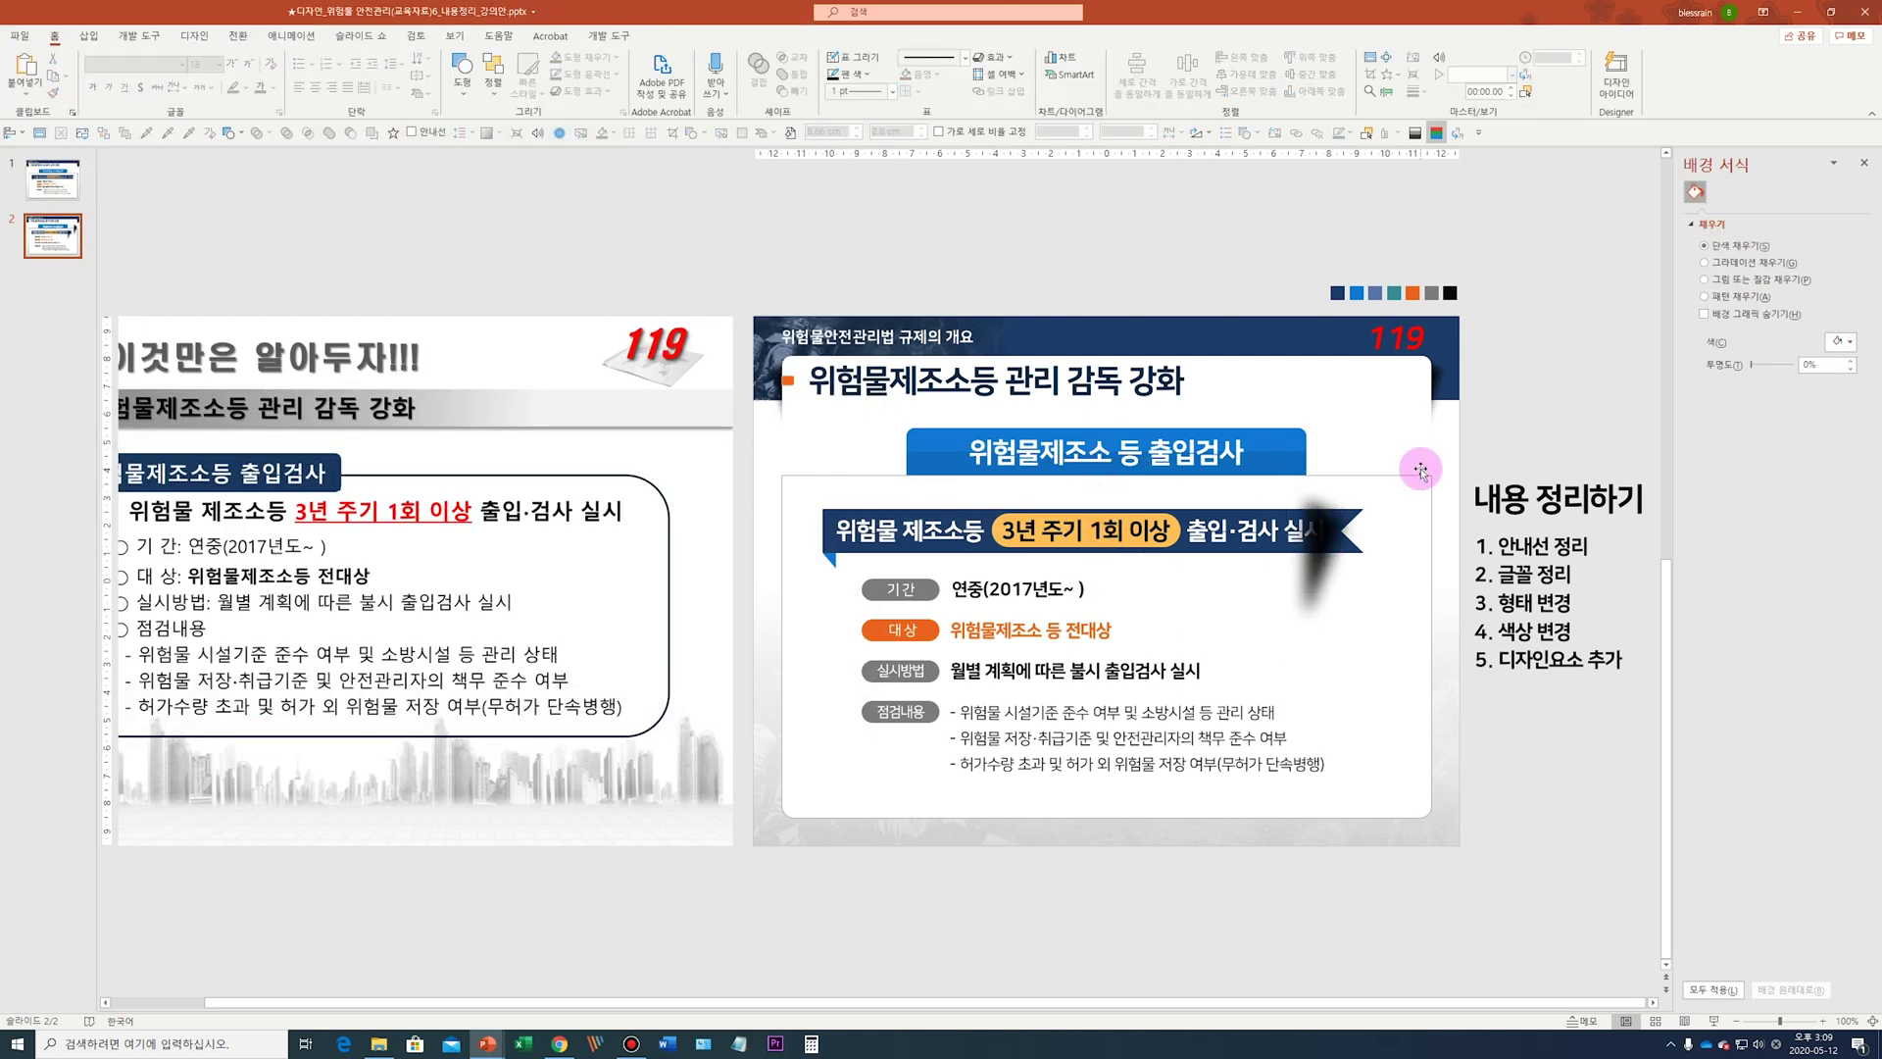
Shrink the shadow picture to 3.58 cm by 1.16 cm and tuck it behind the heading box's right end, partly transparent
click(1331, 628)
mouse_move(1330, 625)
mouse_down()
mouse_move(1351, 575)
mouse_move(1308, 453)
mouse_up()
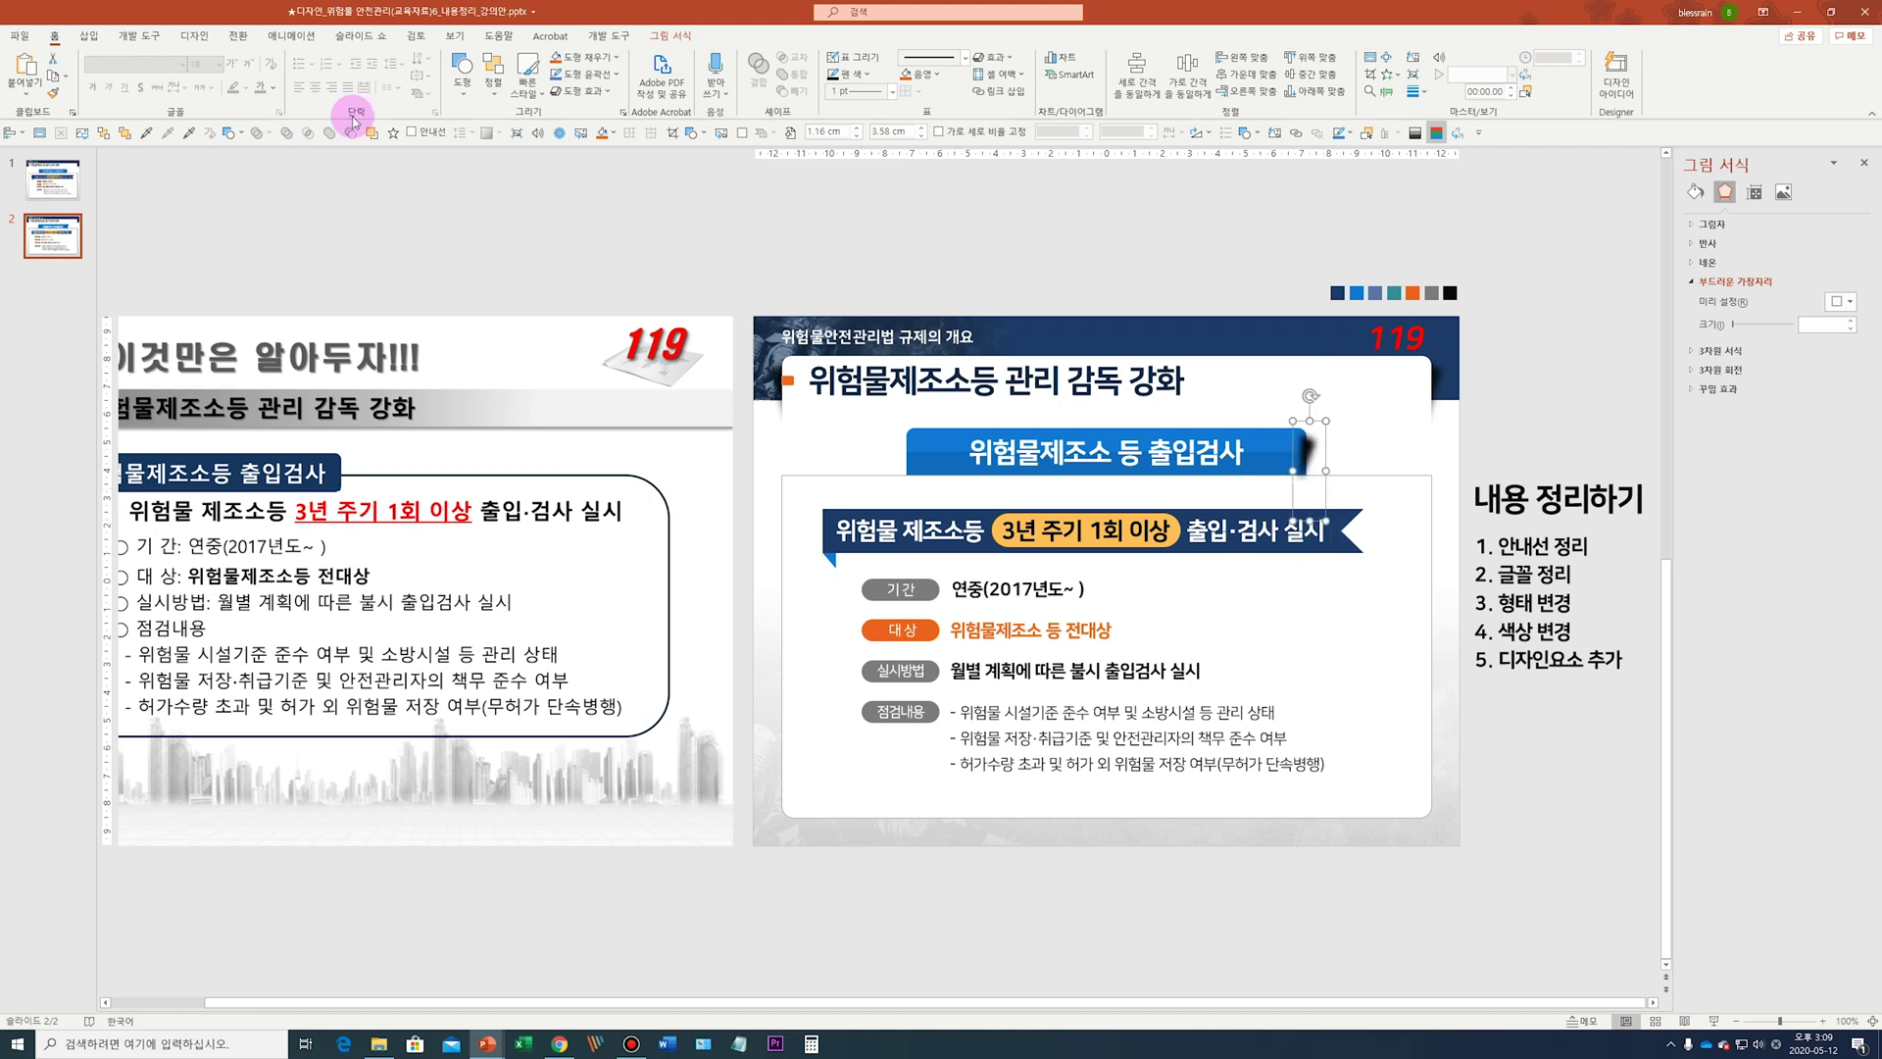
click(1783, 194)
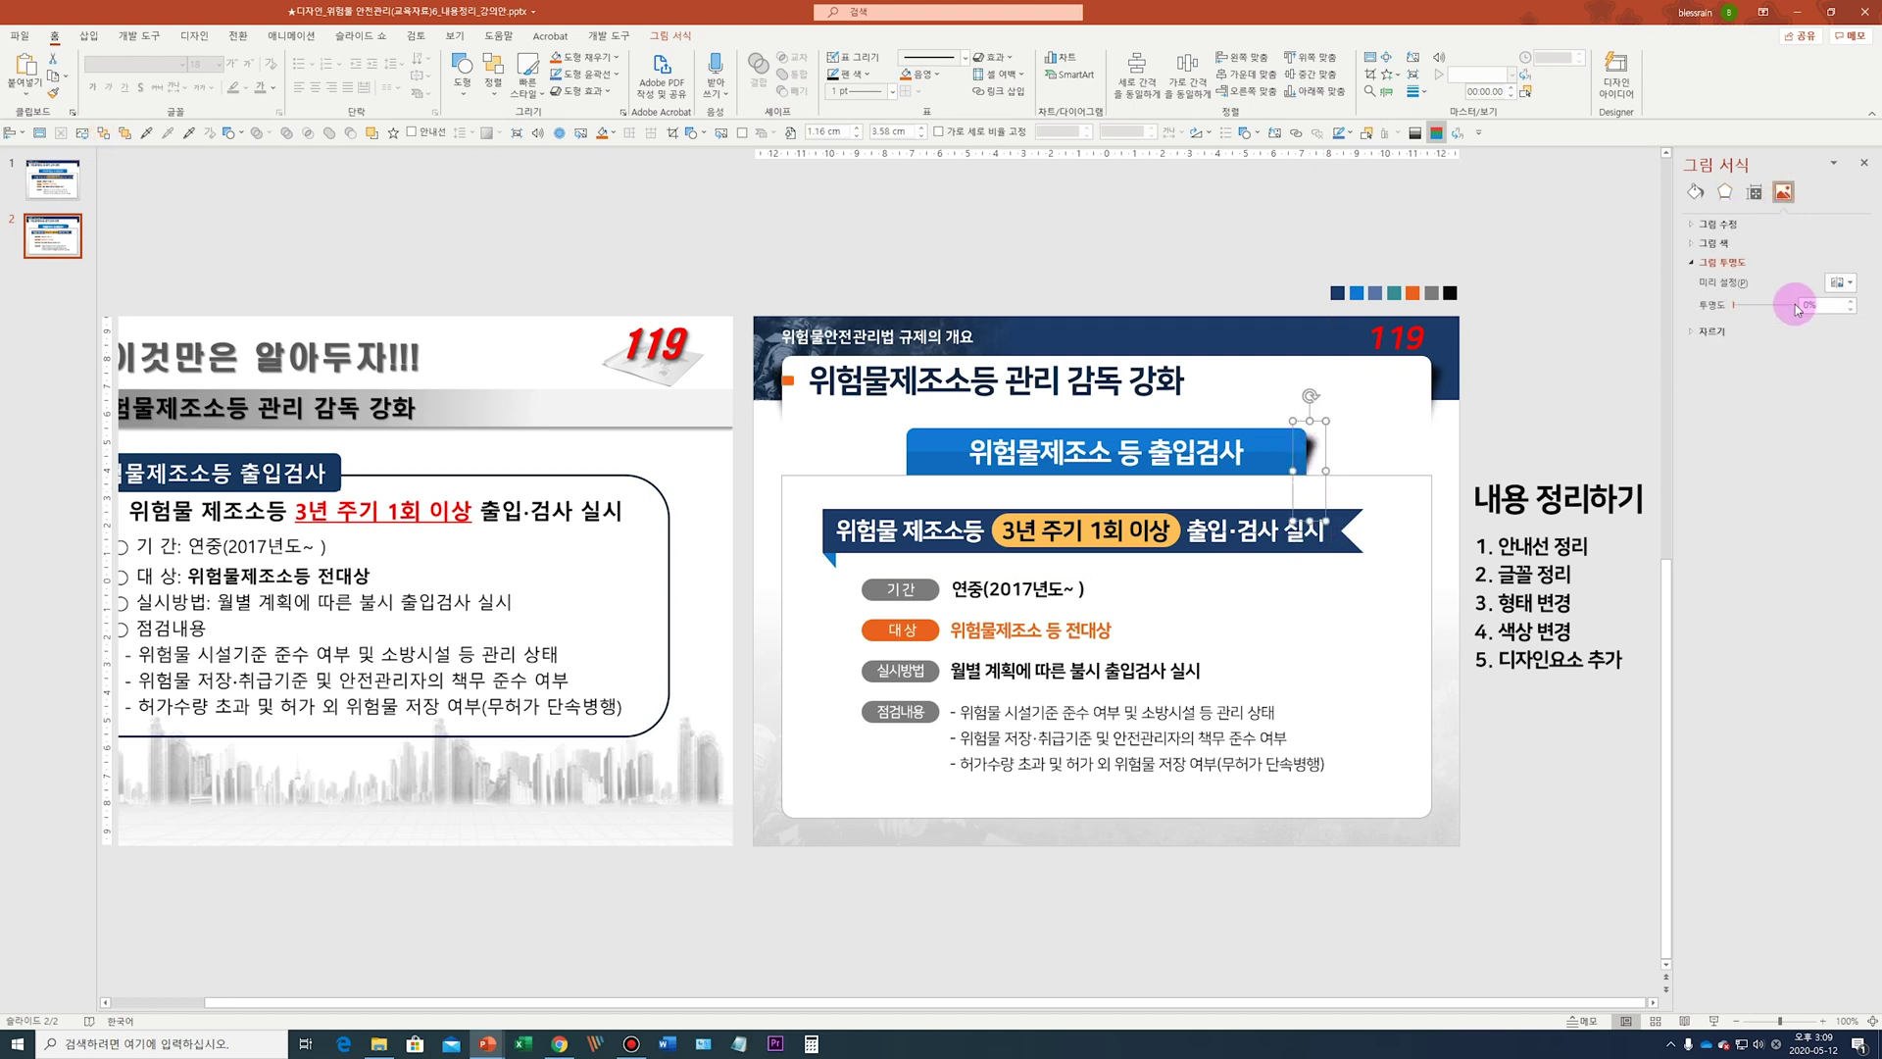
click(1478, 454)
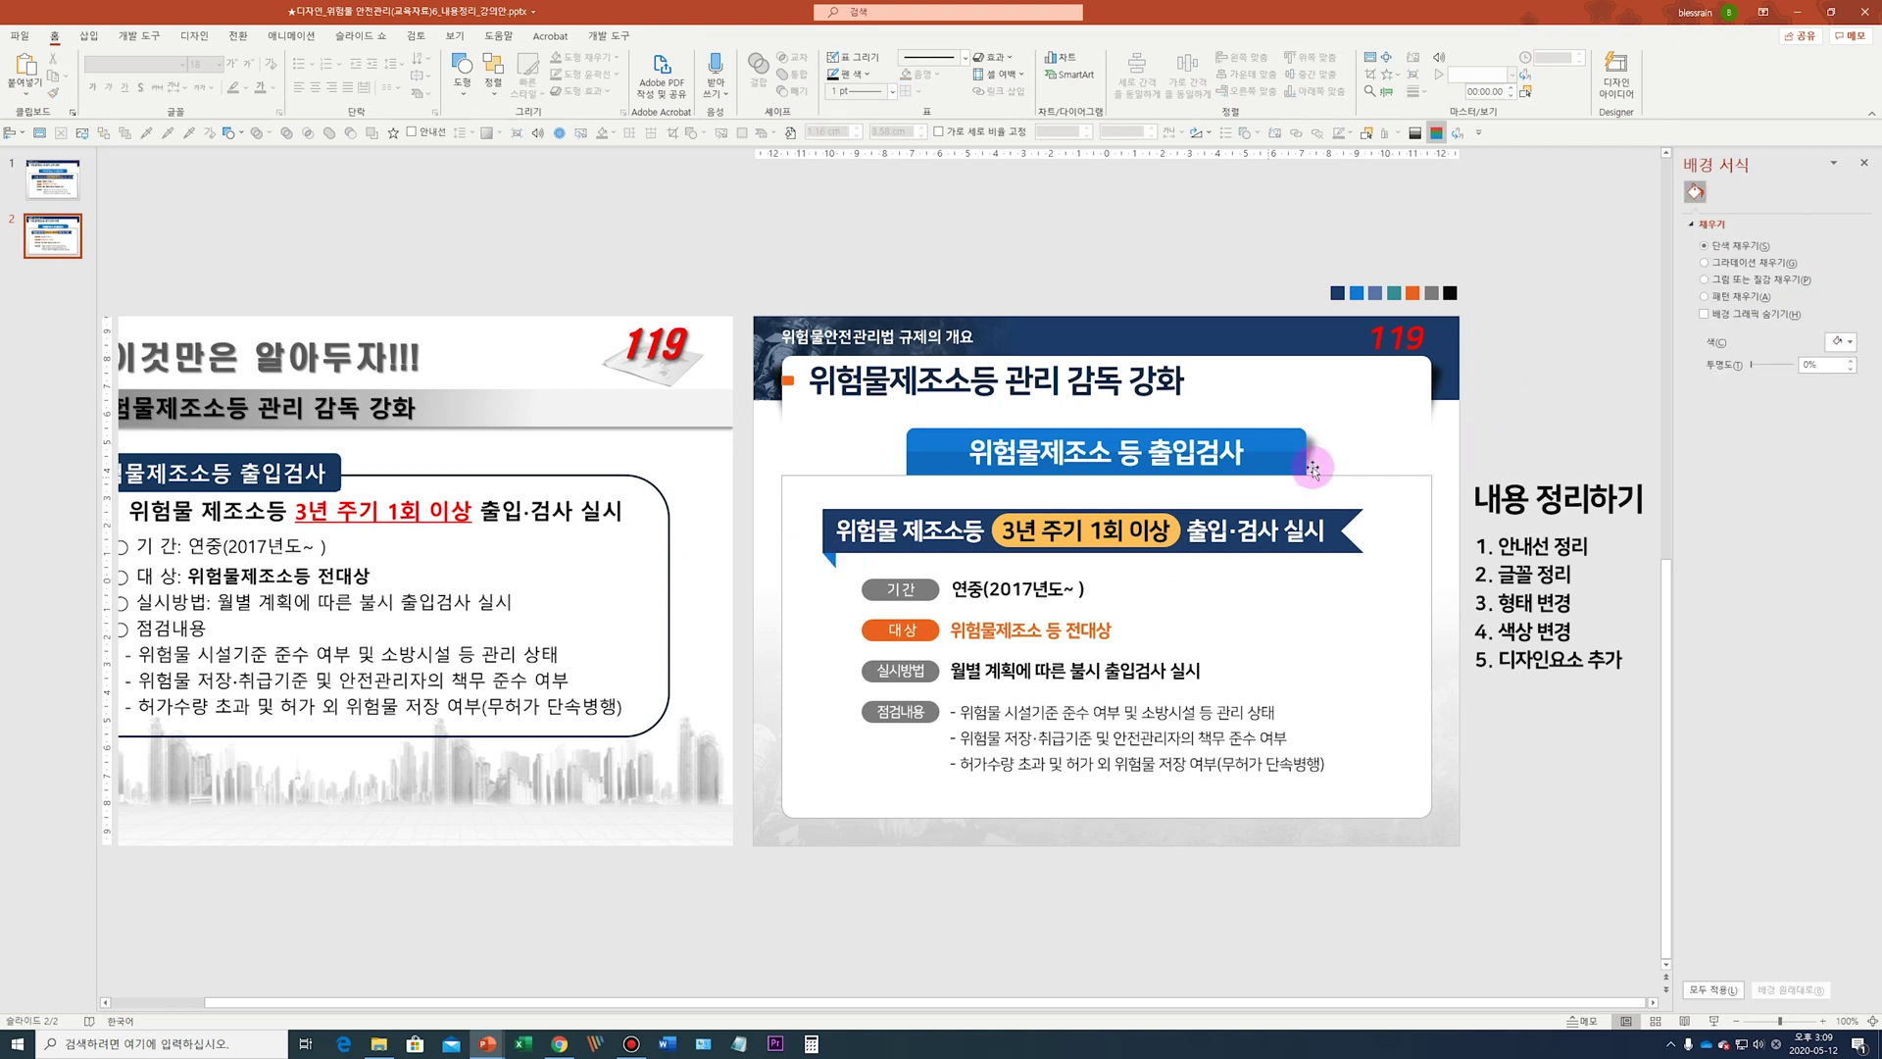
Copy the shadow below the navy ribbon's left fold, flip it horizontally and enlarge it to 5.84 cm by 1.89 cm
mouse_move(1312, 443)
mouse_down()
mouse_move(1098, 548)
mouse_move(830, 628)
mouse_up()
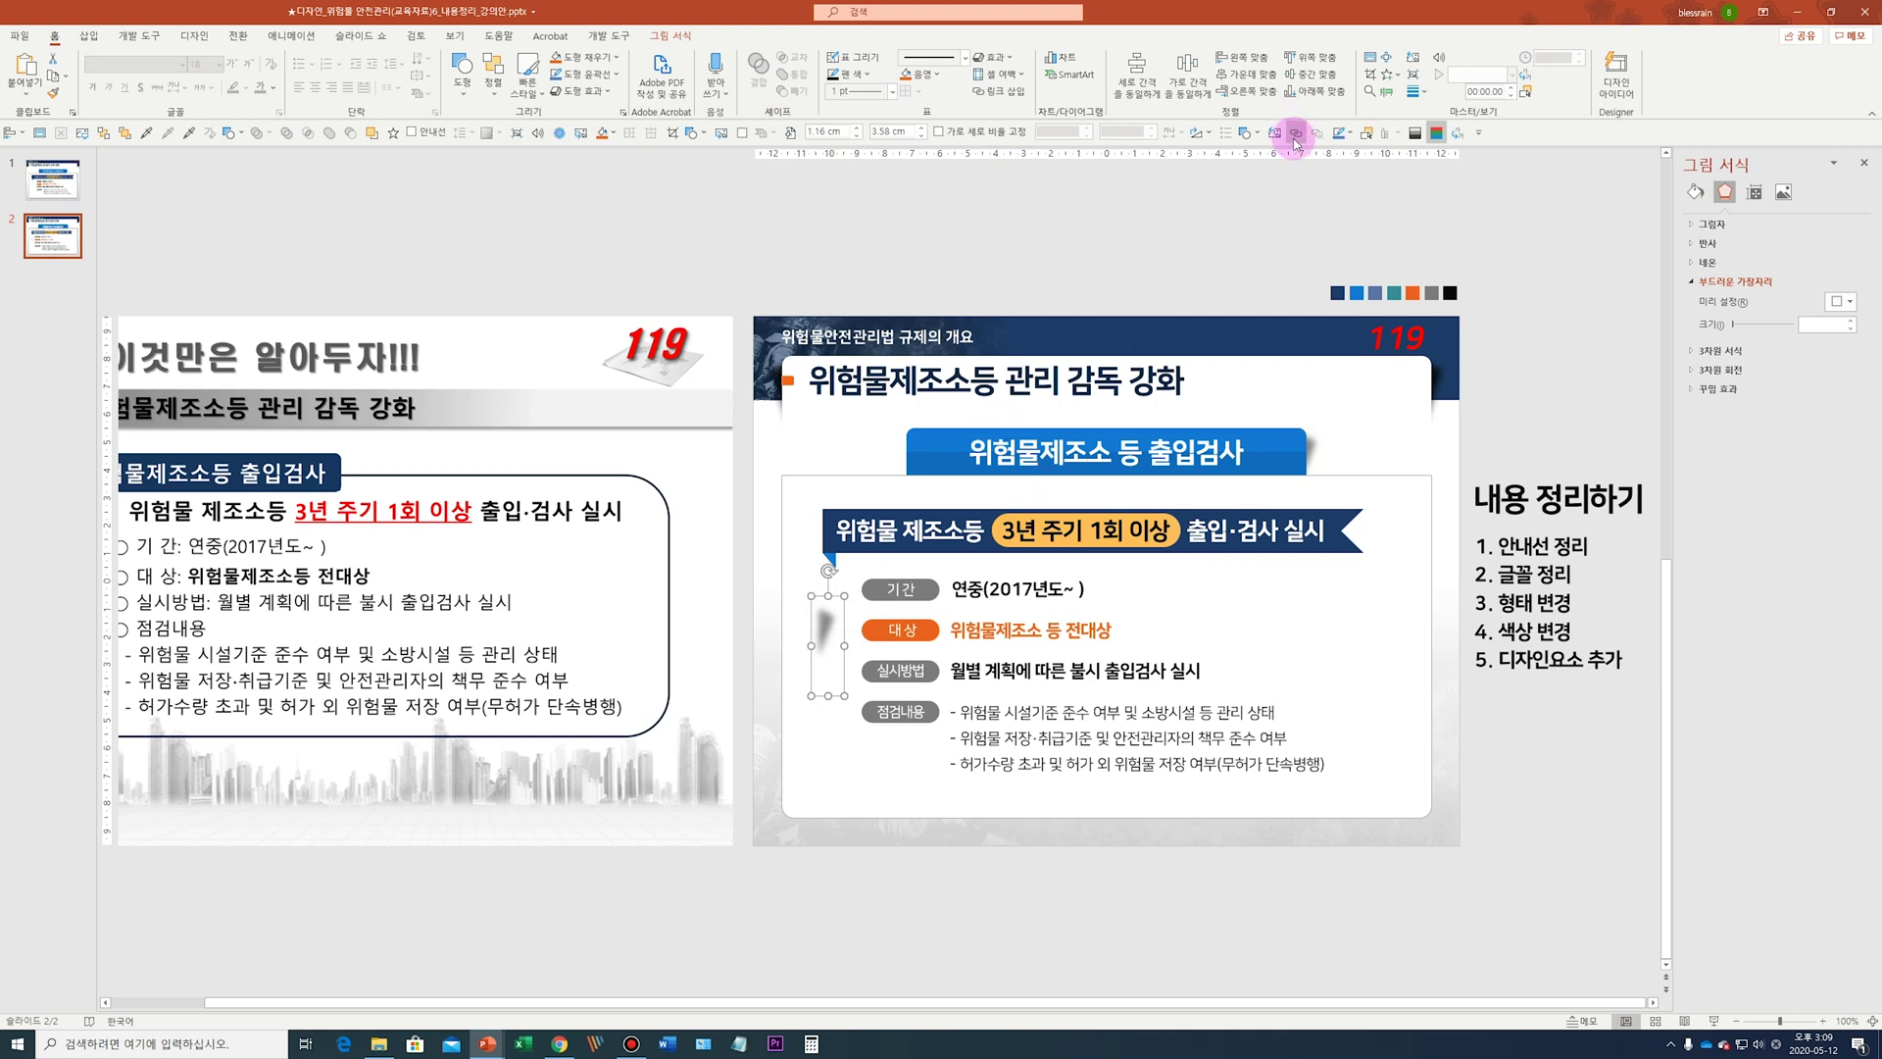
click(1200, 132)
click(1237, 217)
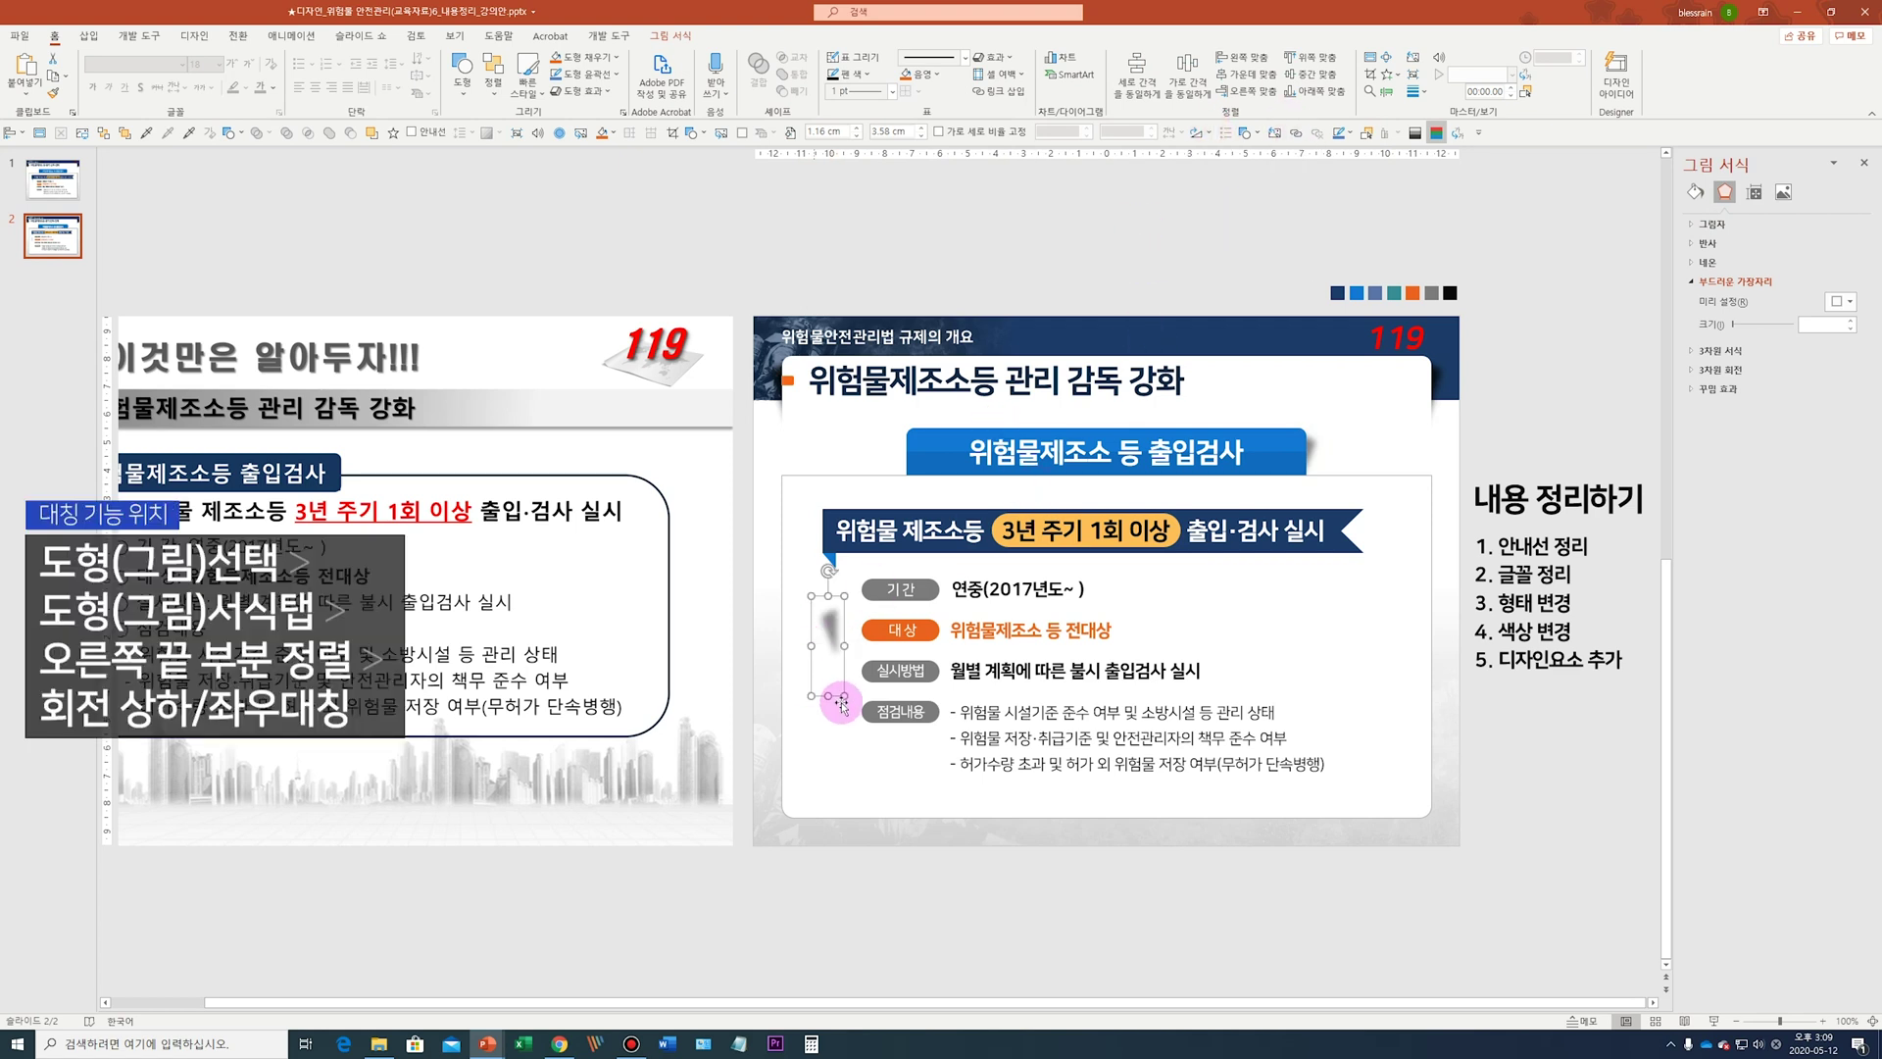
drag(861, 729, 852, 716)
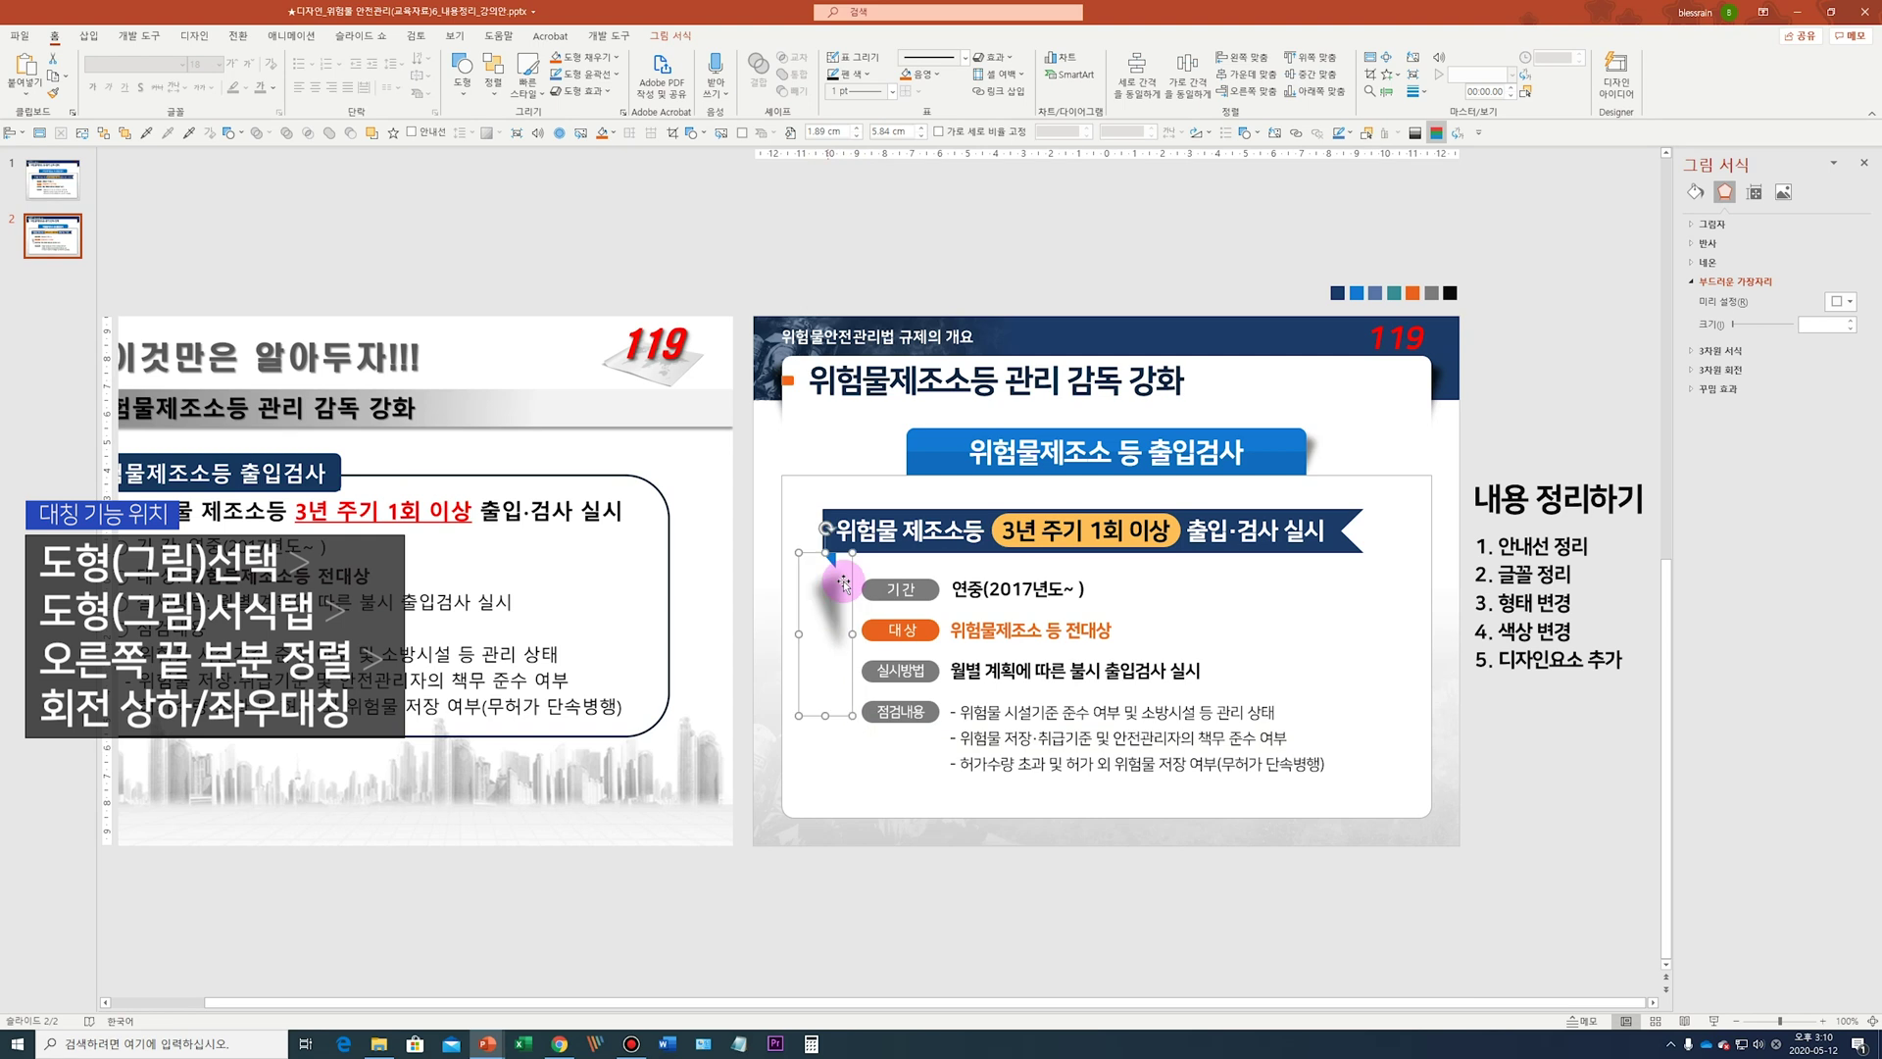
Crop the copied shadow to about 1.08 cm wide and move it against the ribbon's blue fold
click(673, 36)
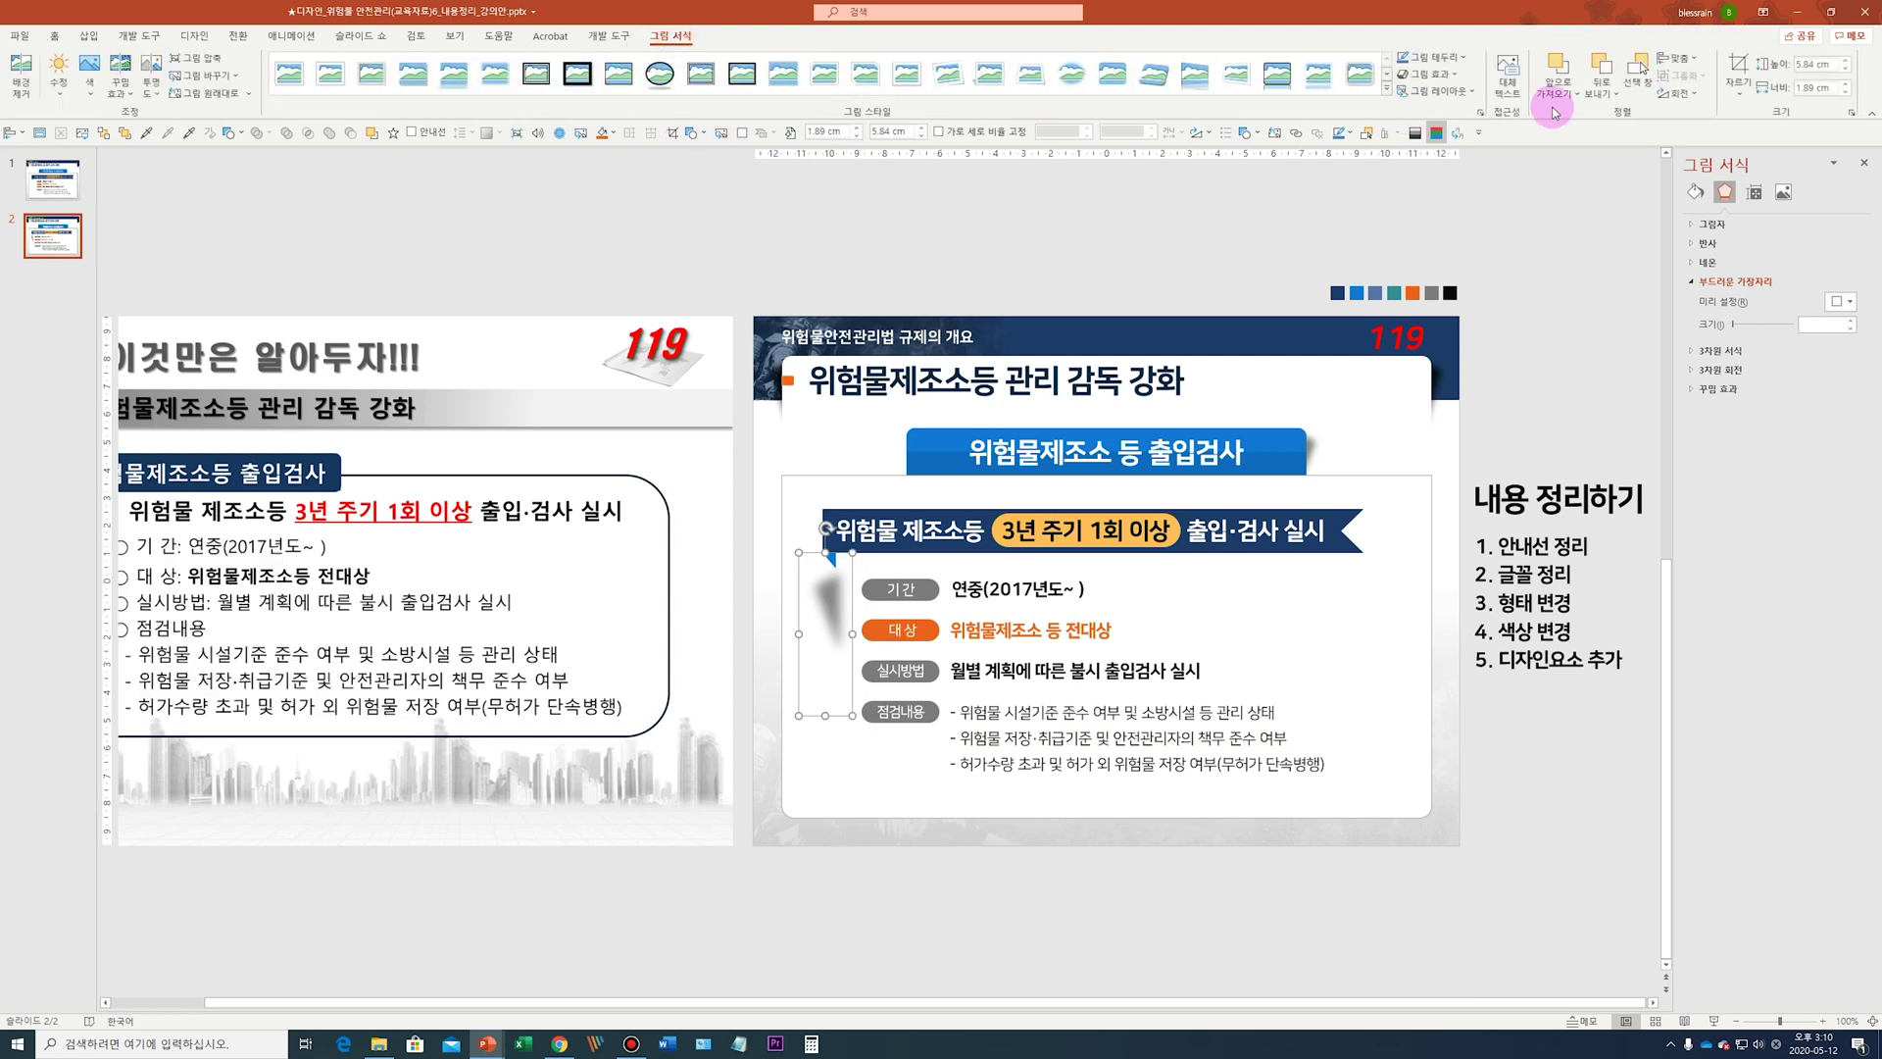
click(1745, 86)
click(1755, 113)
scroll(943, 571, up, 20)
drag(967, 578, 886, 575)
click(868, 456)
mouse_move(869, 456)
mouse_down()
mouse_move(904, 454)
mouse_move(892, 419)
mouse_up()
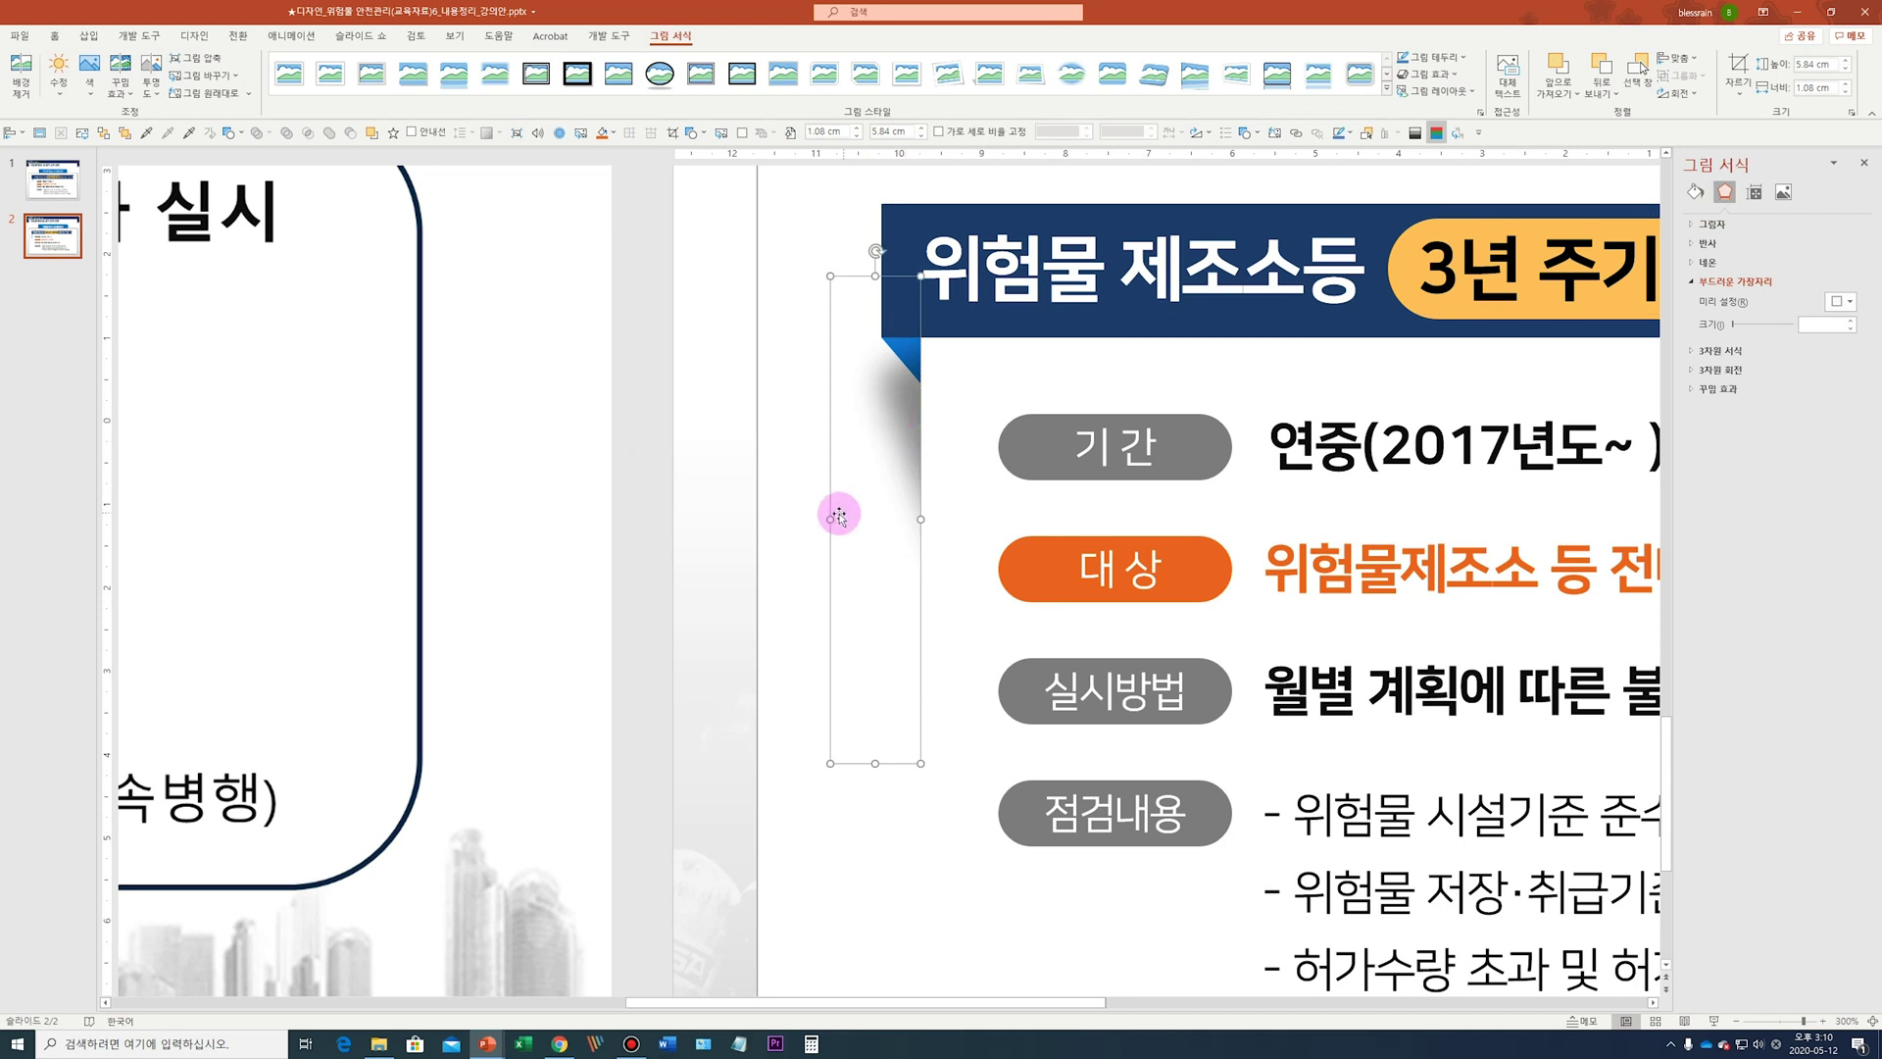
Reduce the ribbon shadow to 0.61 cm wide and 4.77 cm high so it fits beneath the blue fold
drag(830, 516, 891, 550)
drag(896, 763, 903, 630)
ctrl+scroll(902, 630, down, 5)
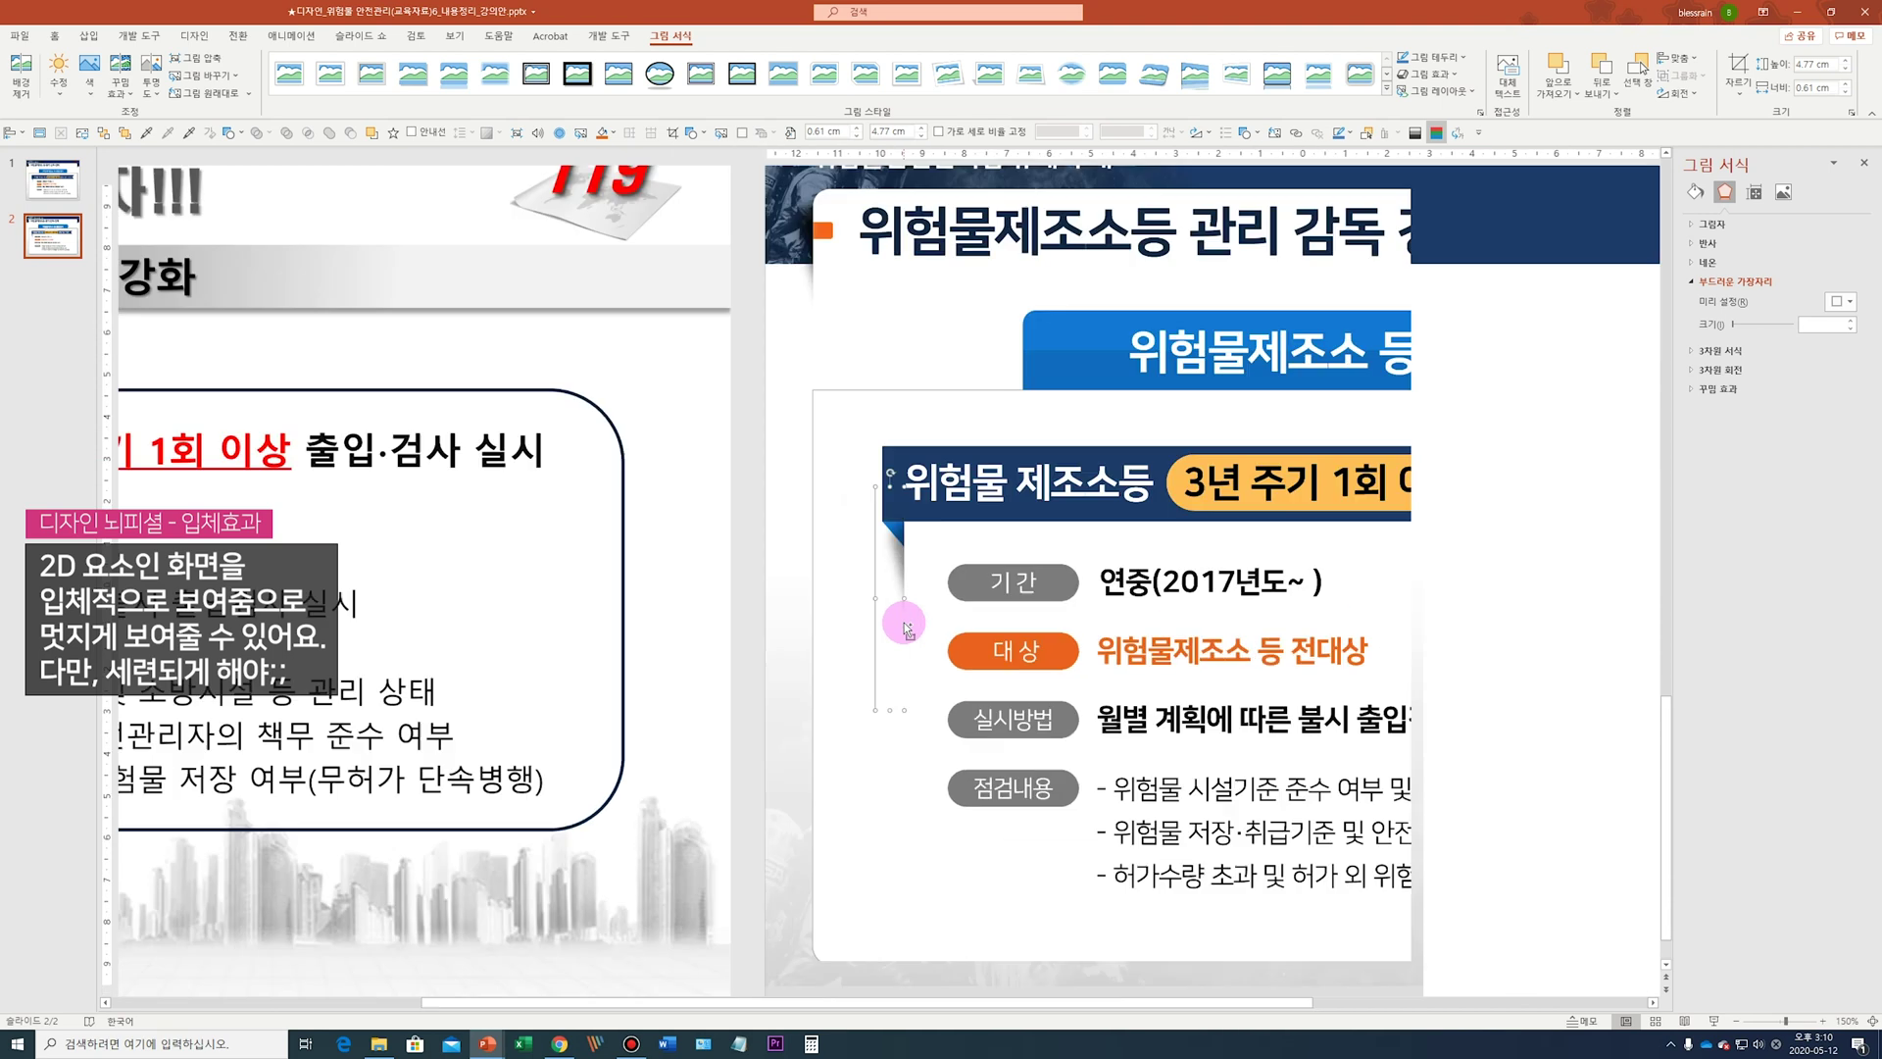
ctrl+scroll(904, 621, down, 3)
click(921, 655)
ctrl+scroll(1135, 692, down, 2)
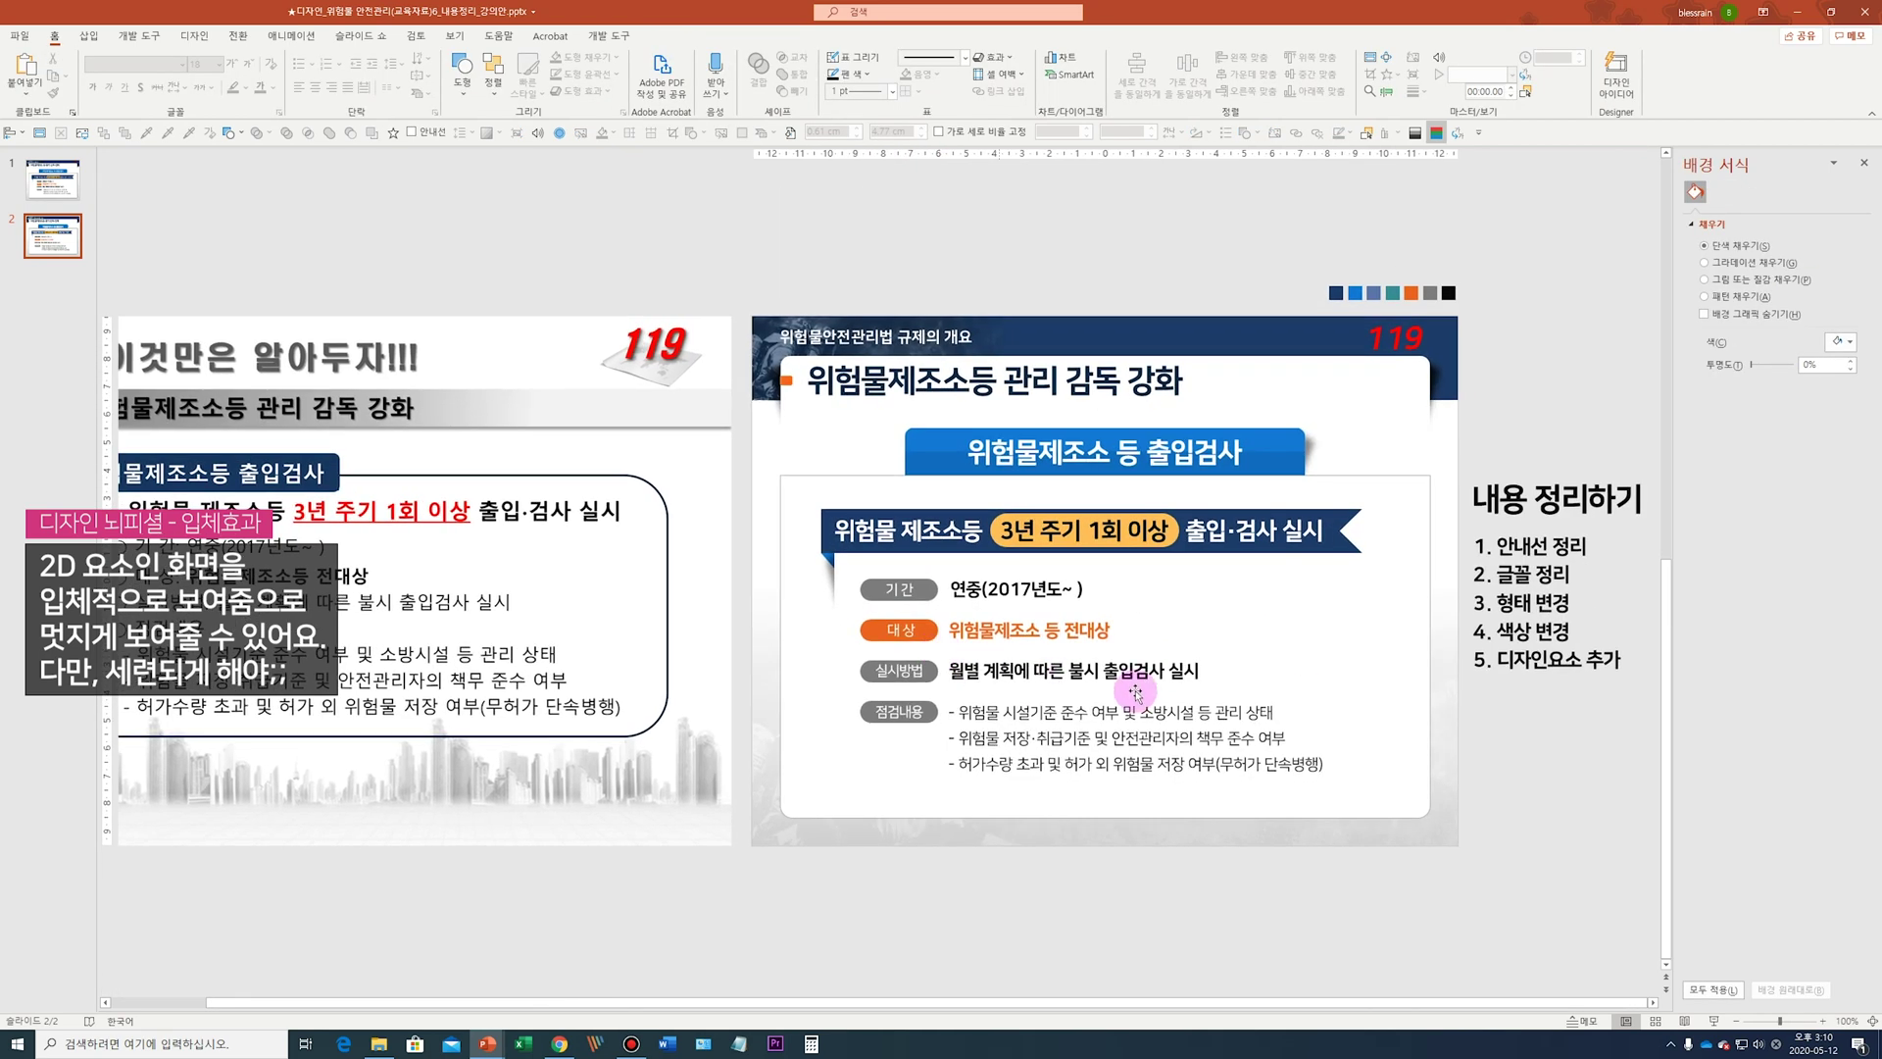
Apply a solid text outline with 100% transparency to the heading, ribbon, labels and descriptions on the redesigned slide
ctrl+scroll(1457, 790, down, 3)
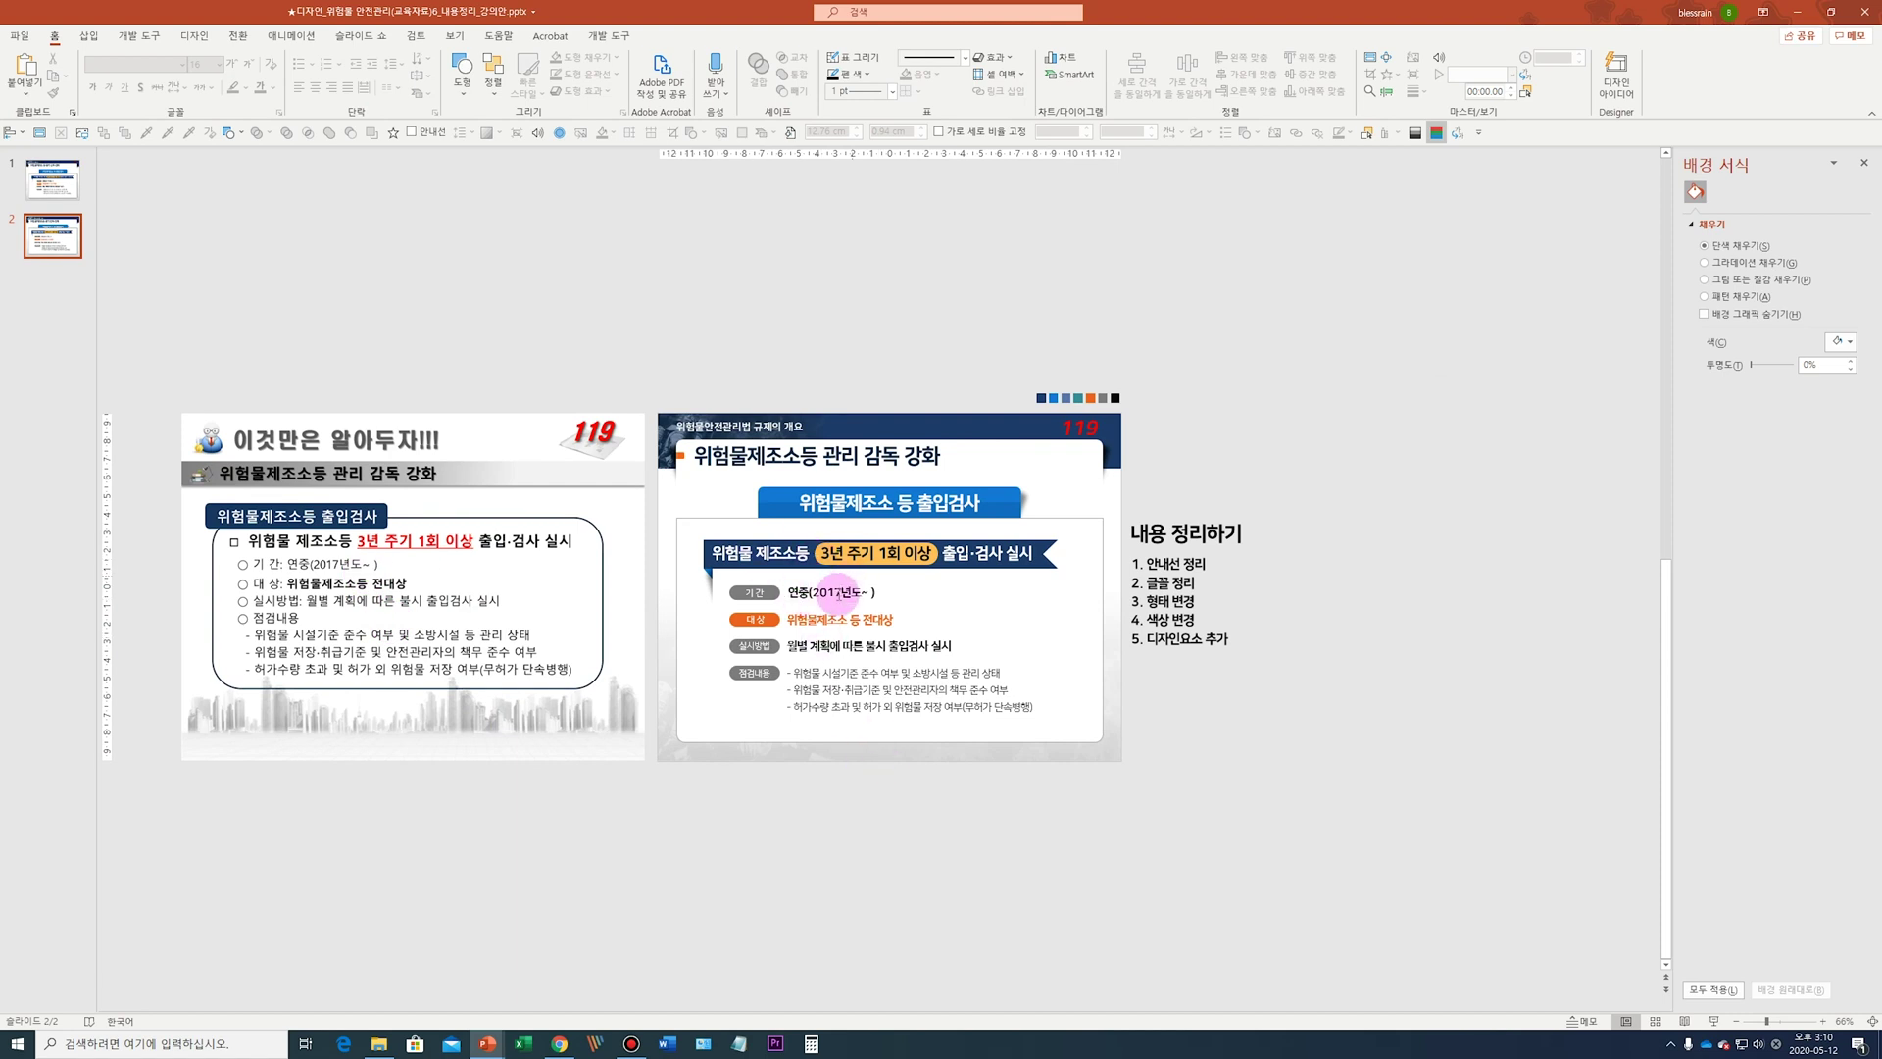
drag(1034, 781, 689, 519)
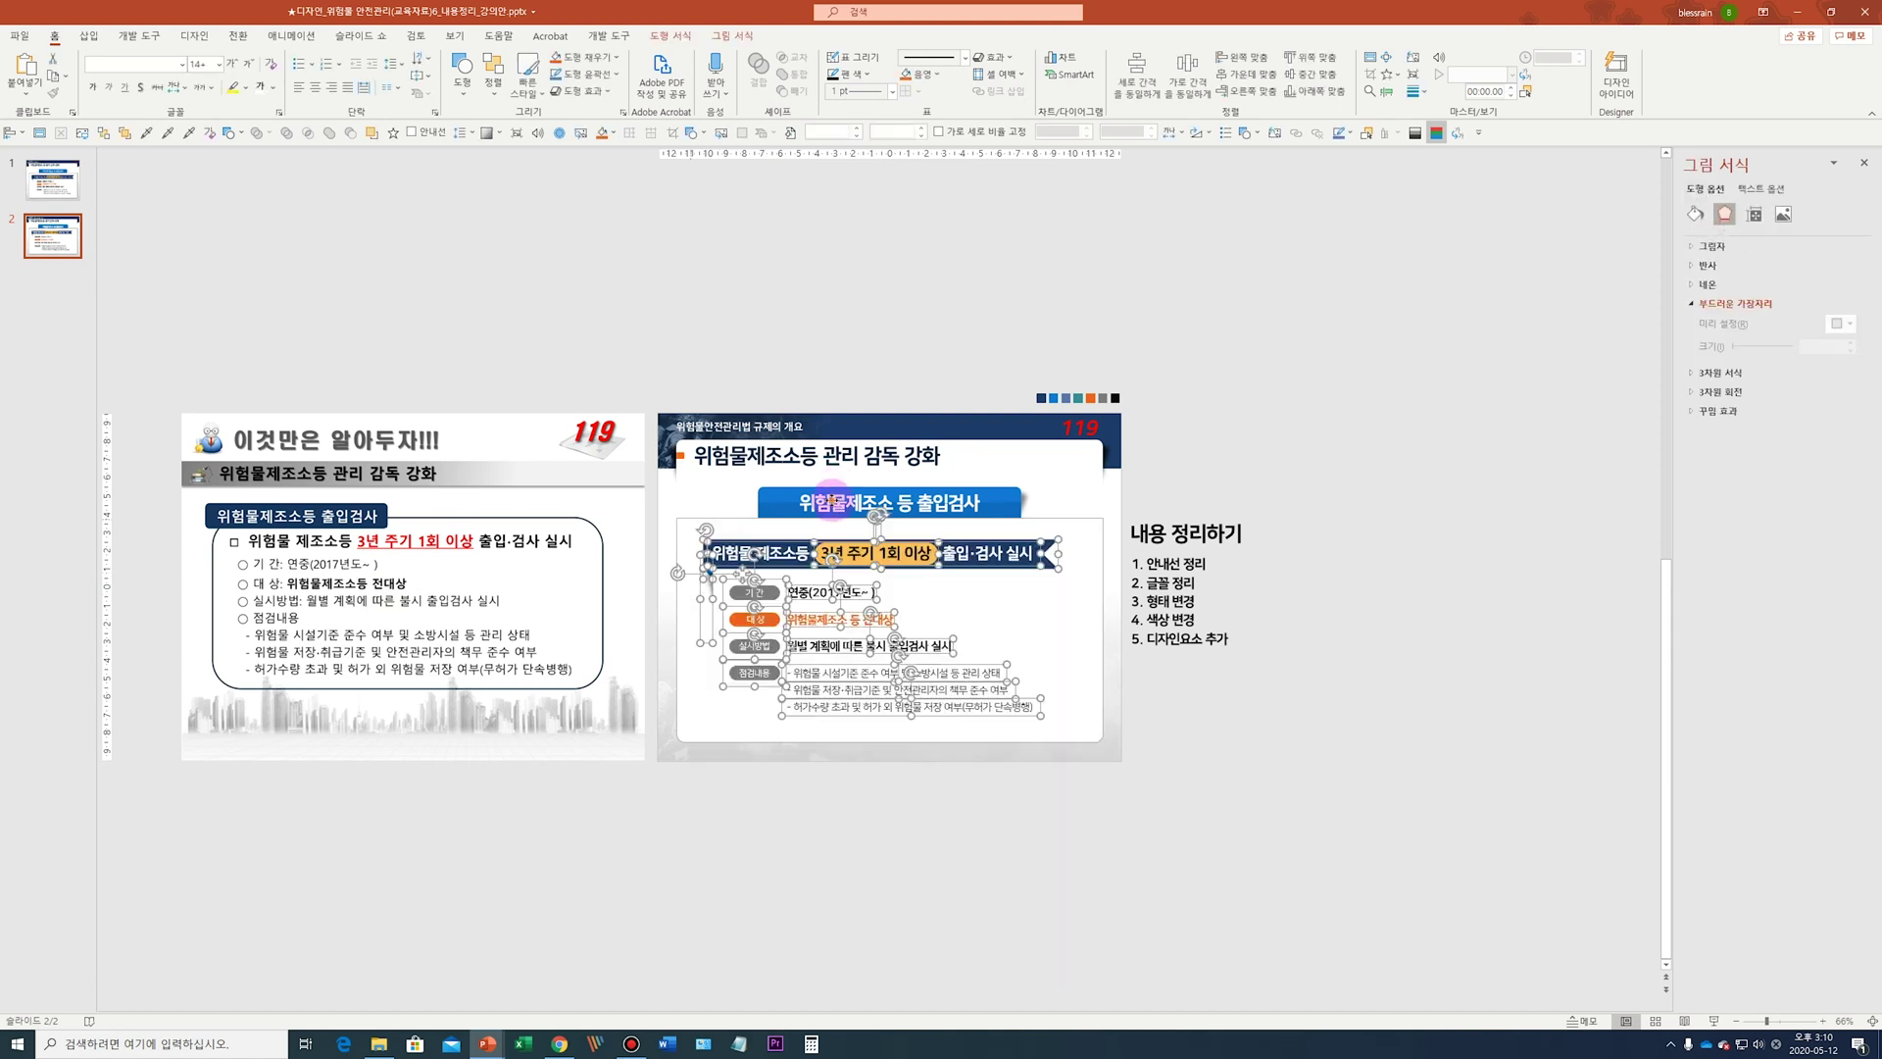
click(1761, 189)
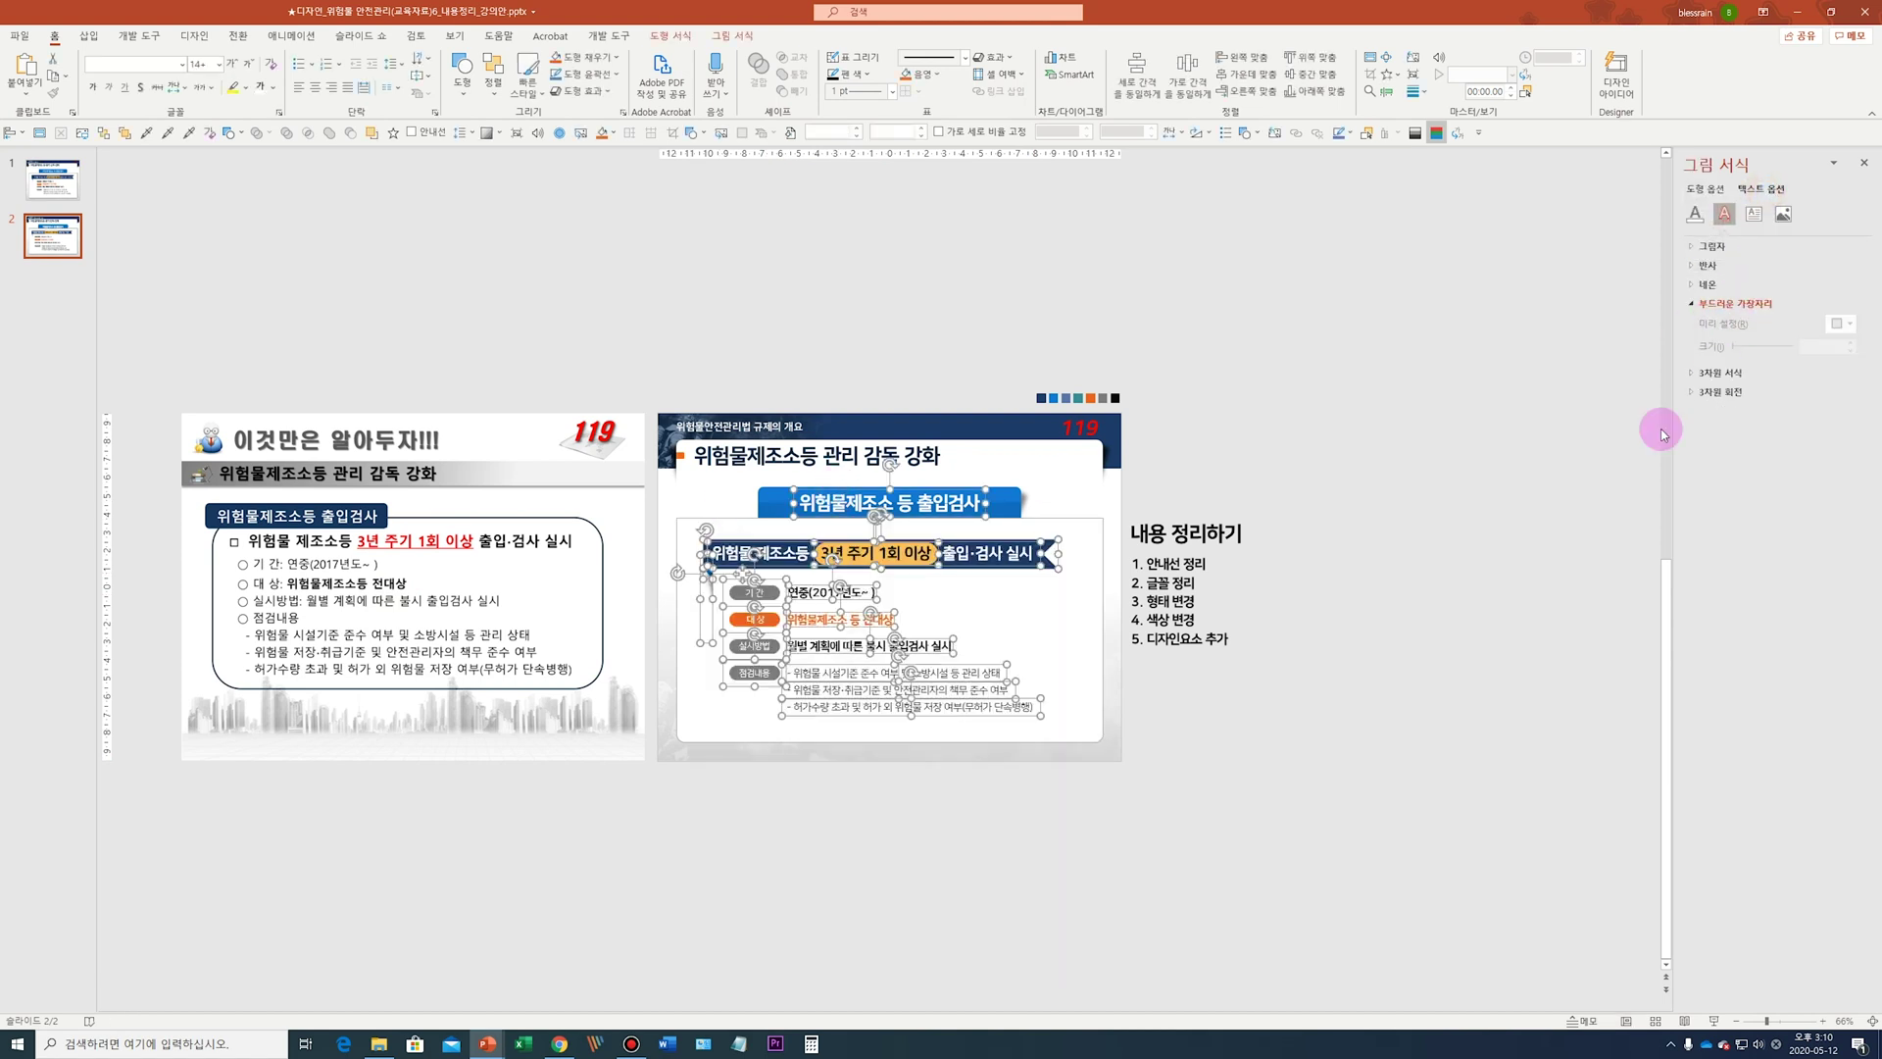
click(1695, 214)
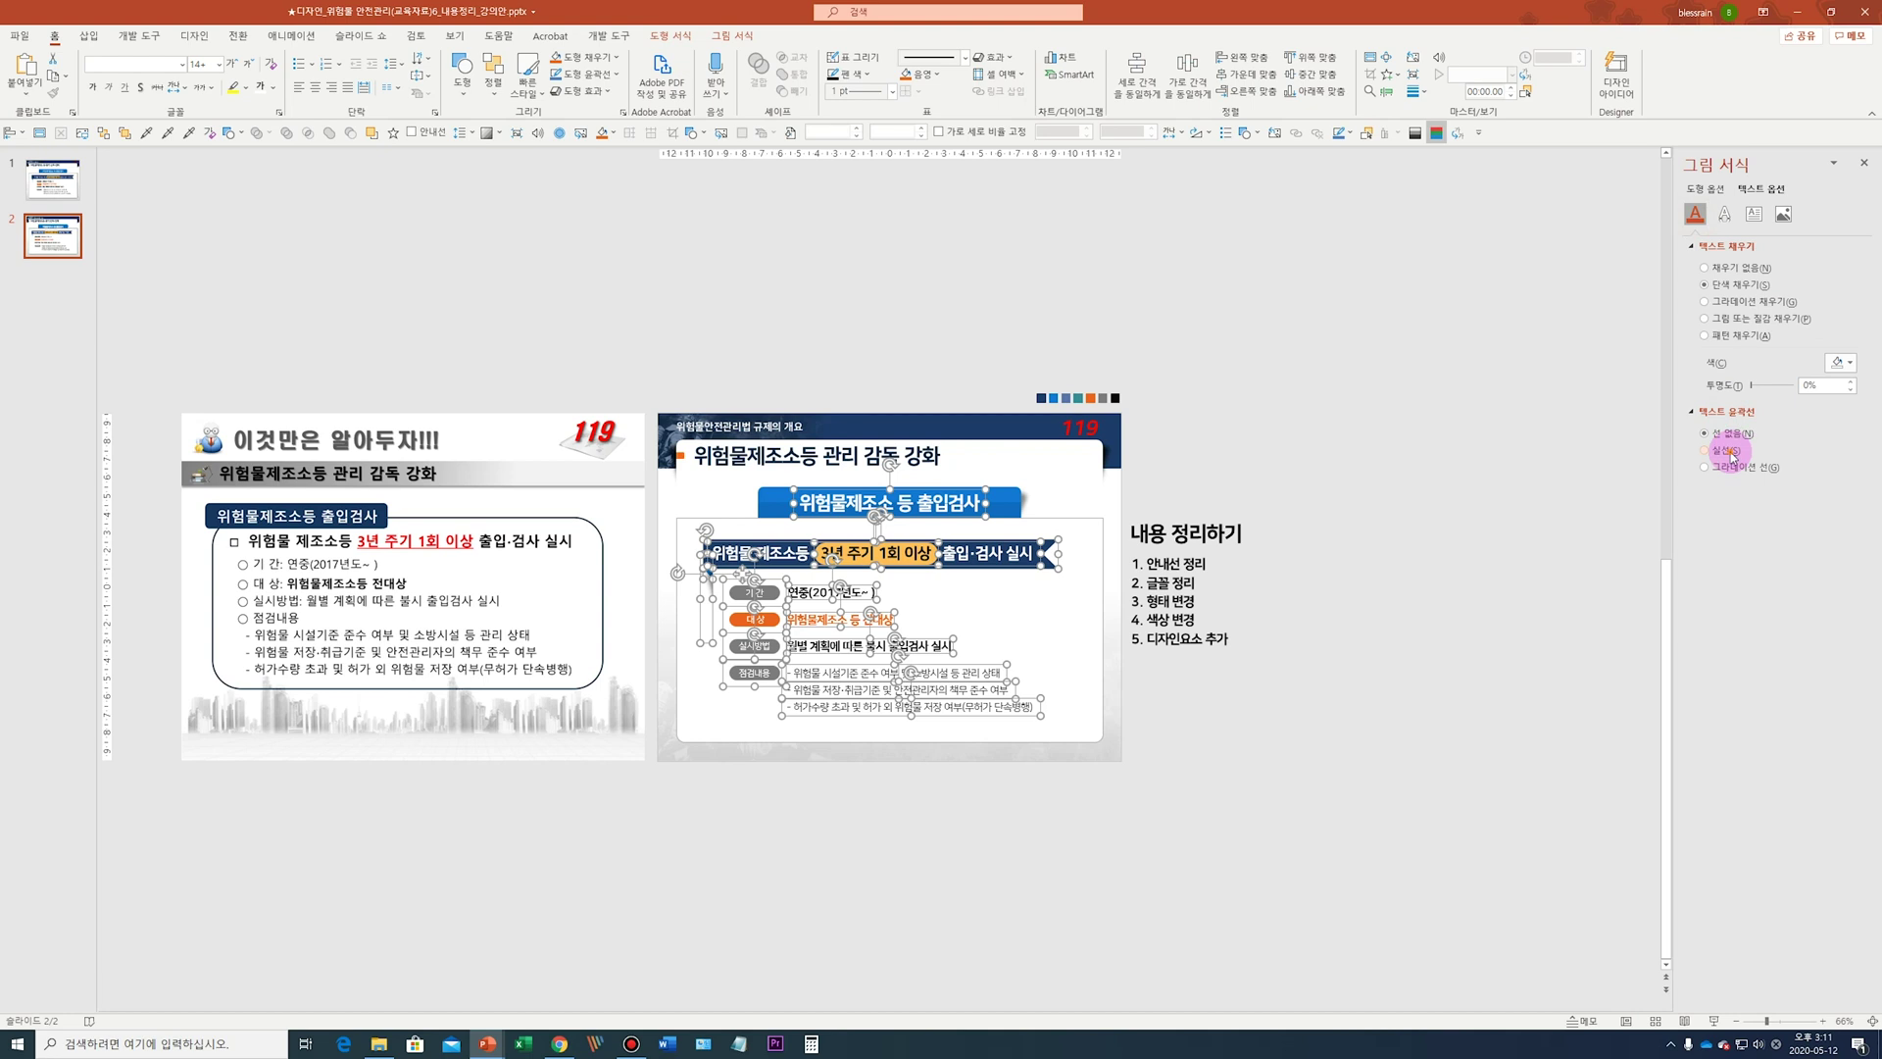
click(1727, 452)
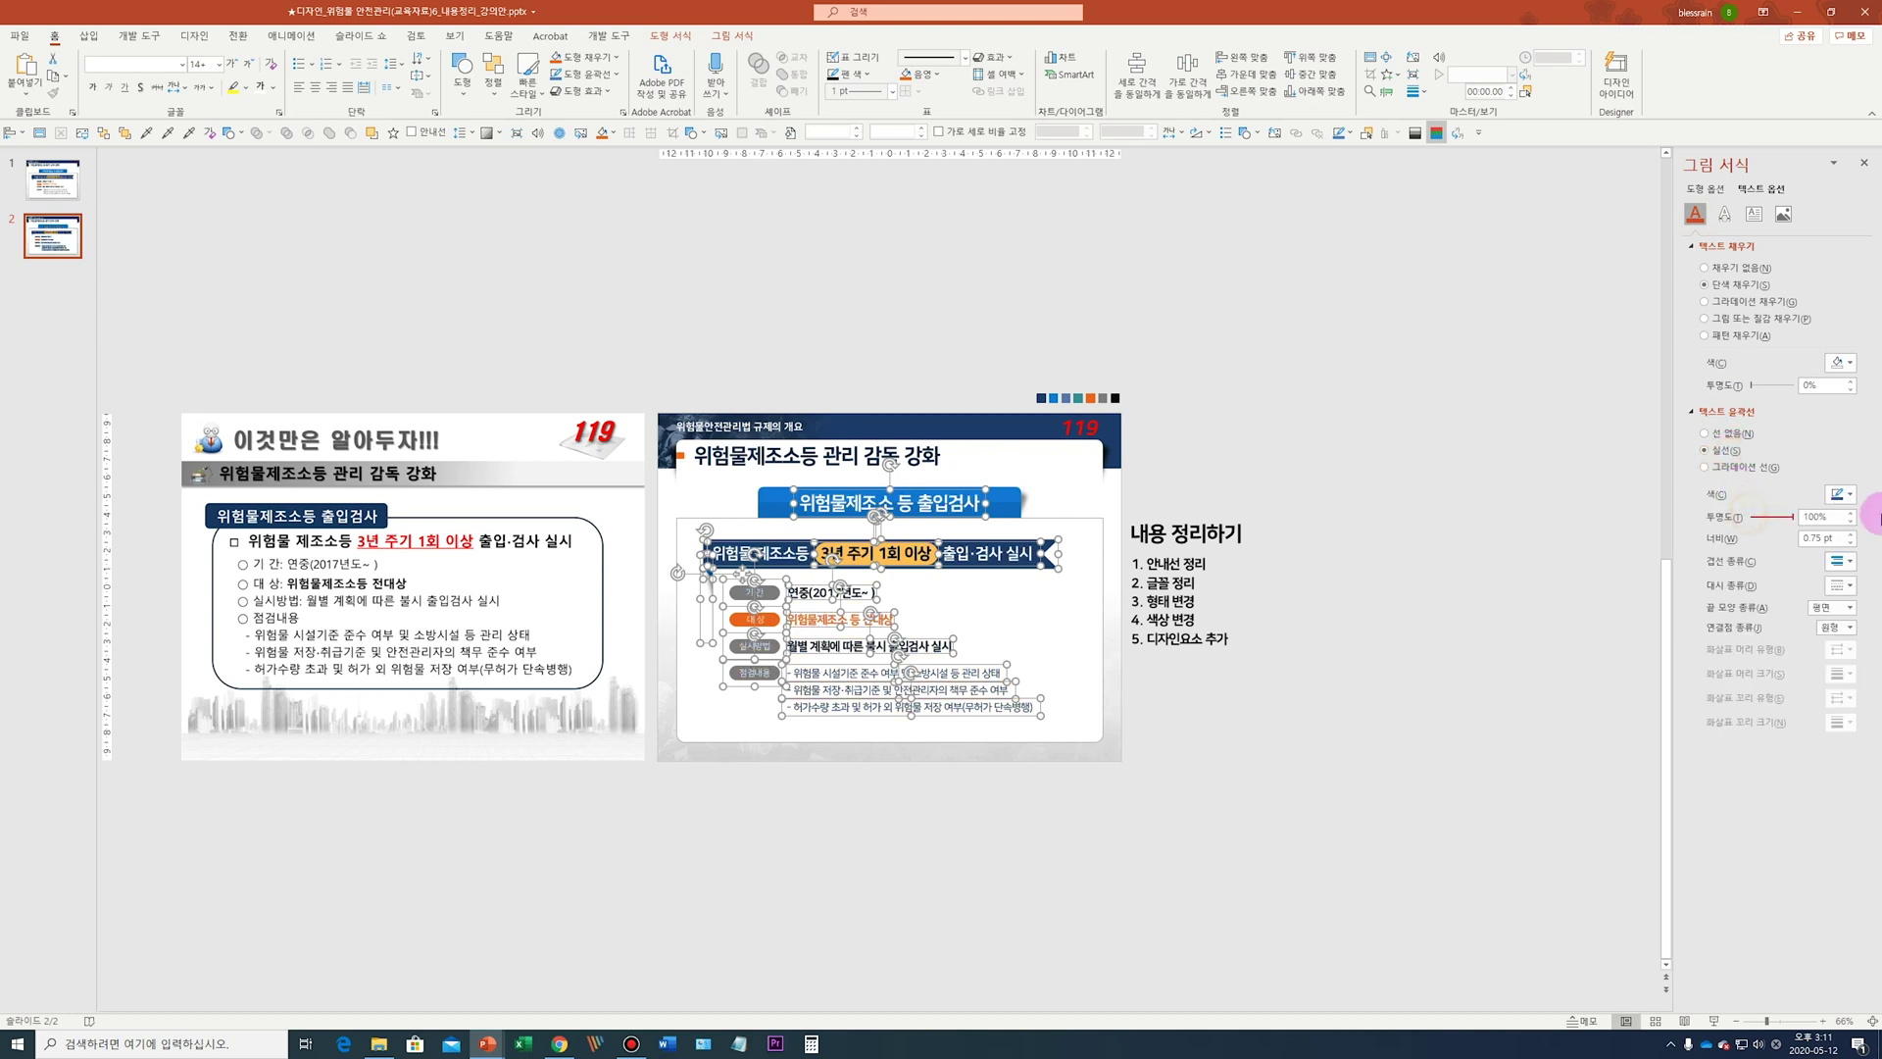
click(1331, 800)
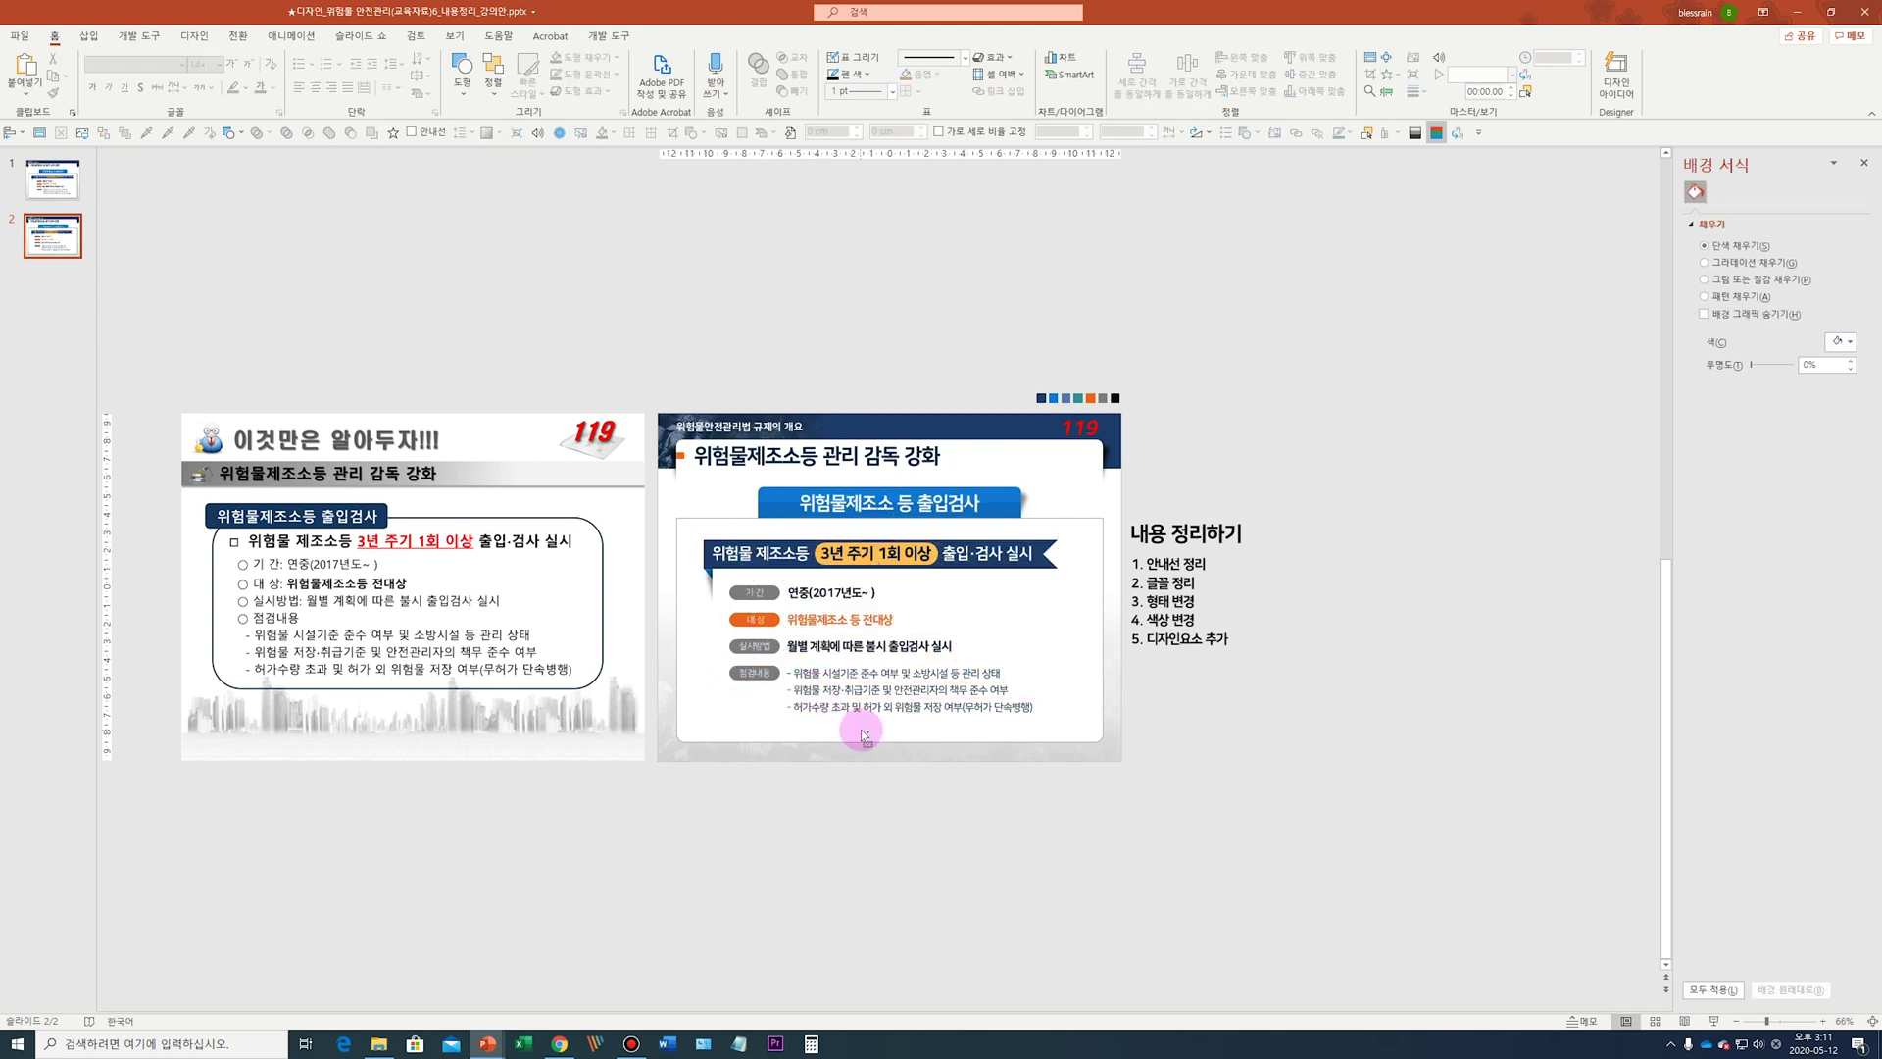
Delete the picture of the original slide beside the redesigned slide
click(577, 605)
scroll(578, 605, up, 5)
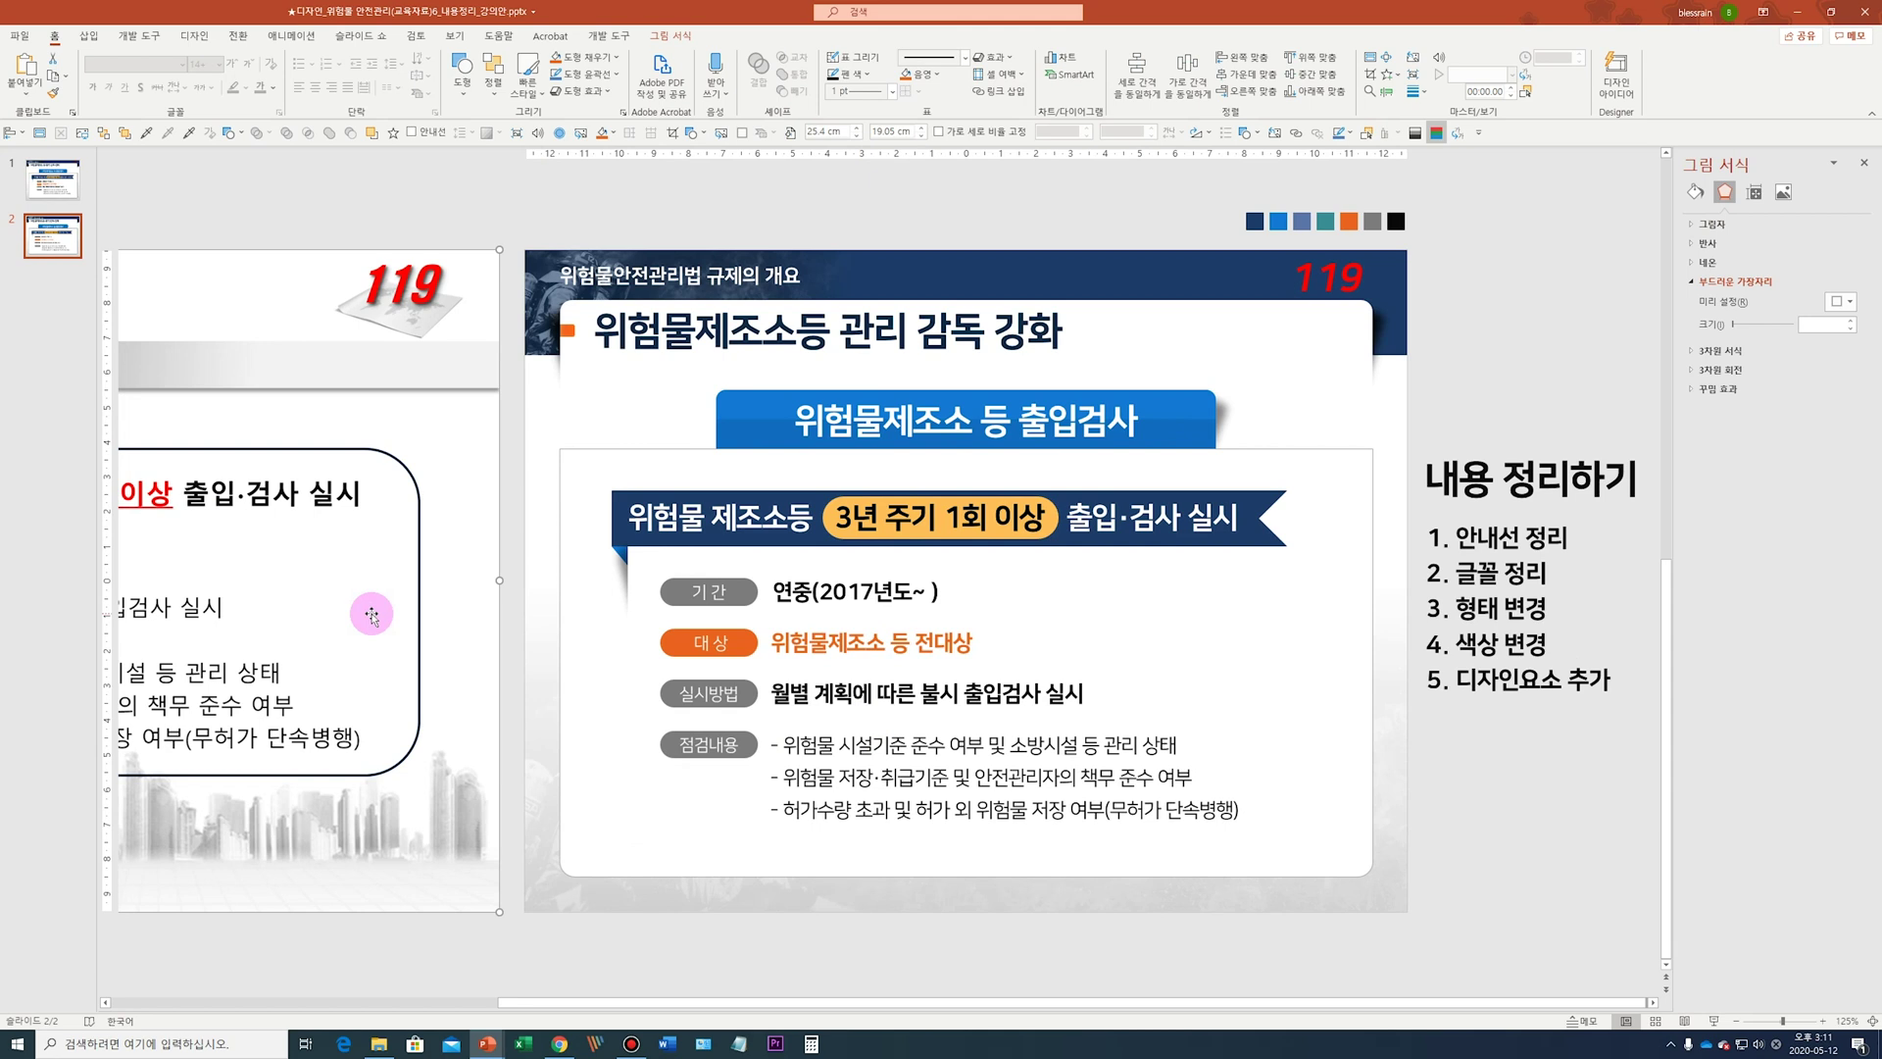
key(Delete)
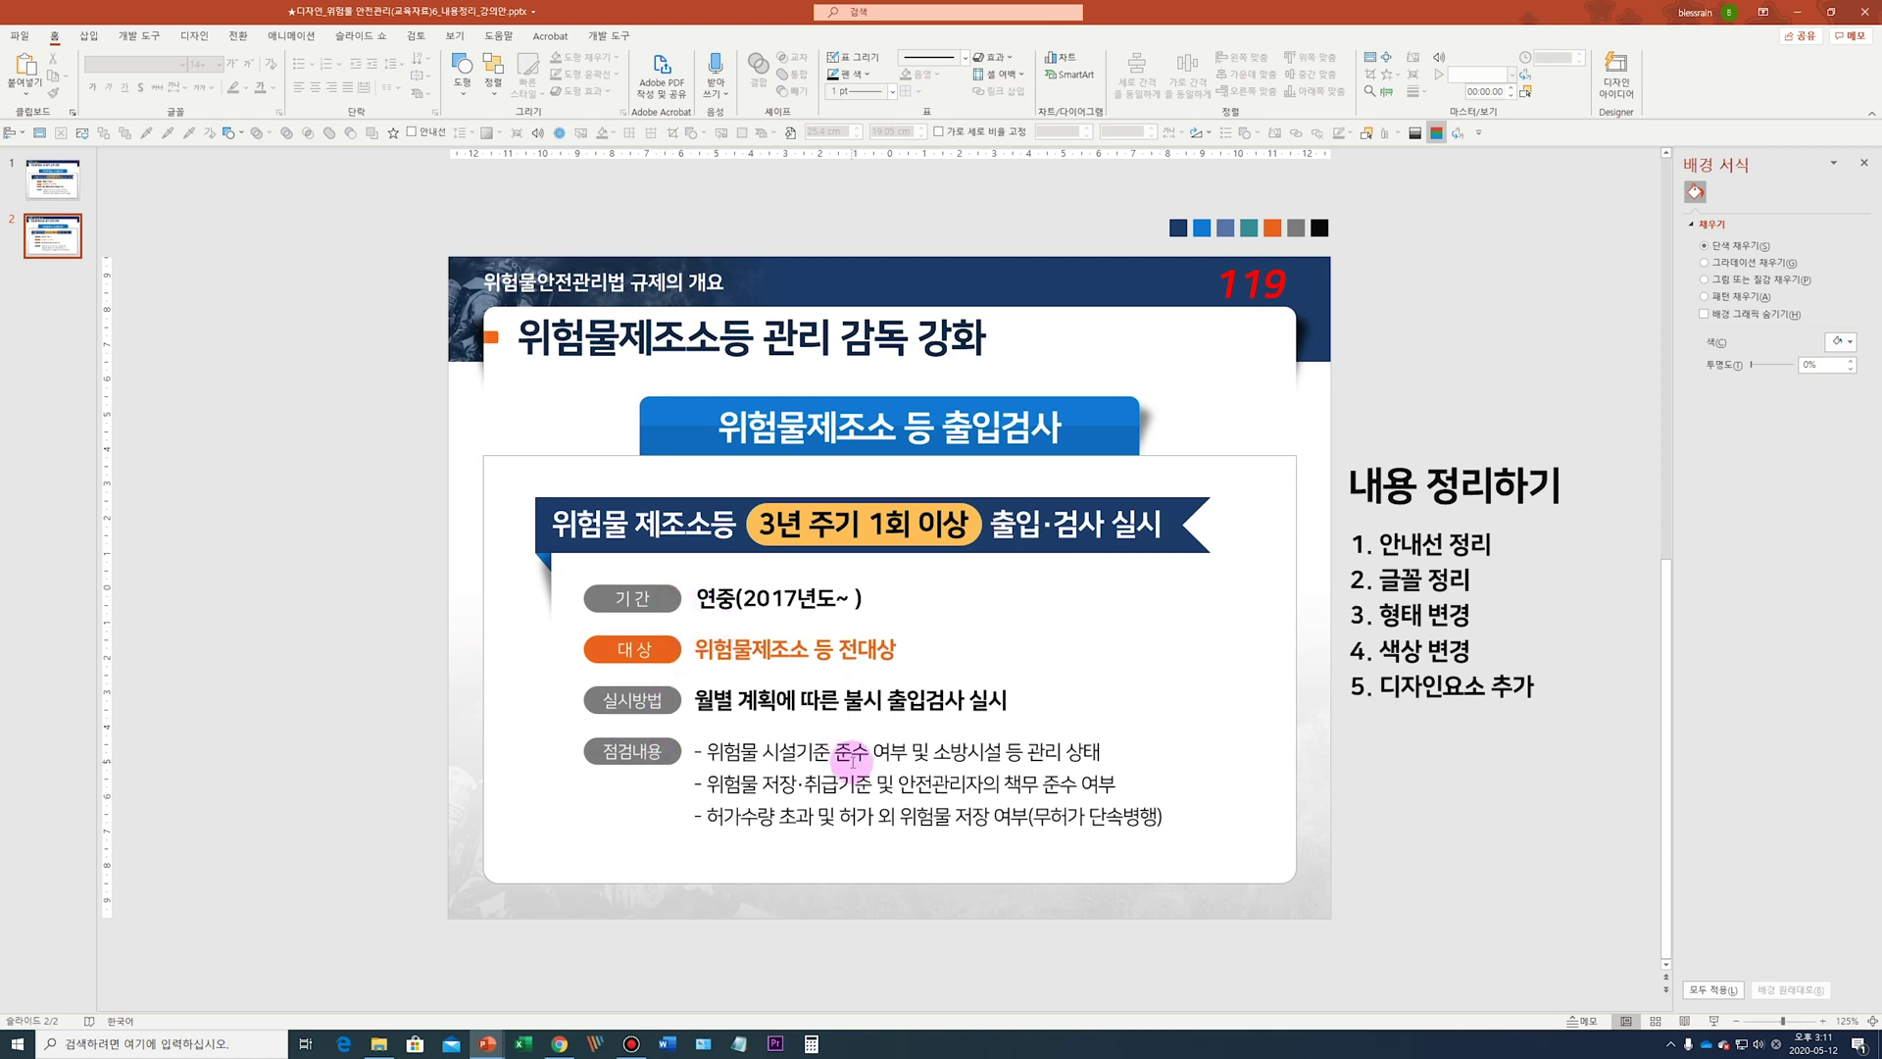
Compare the finished redesign with the before-and-after example on slide 1
click(52, 200)
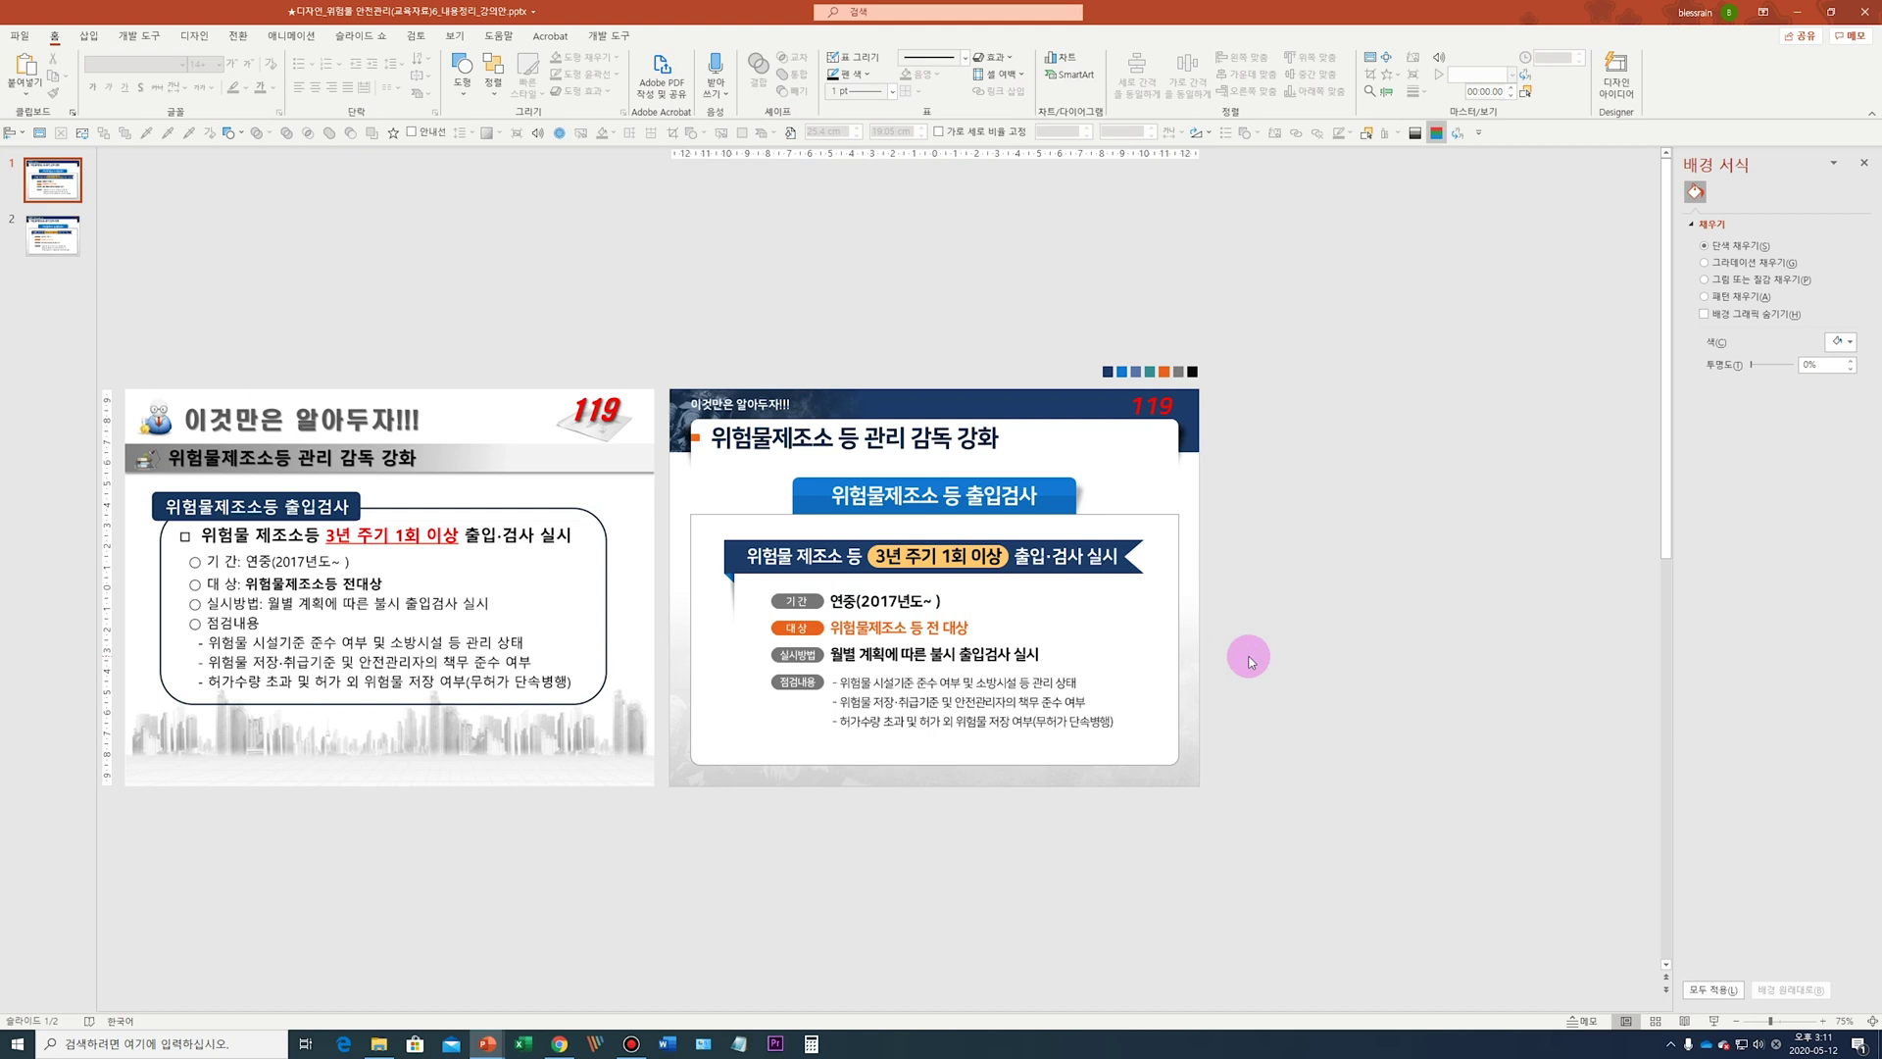
scroll(1248, 660, down, 3)
scroll(1248, 660, up, 5)
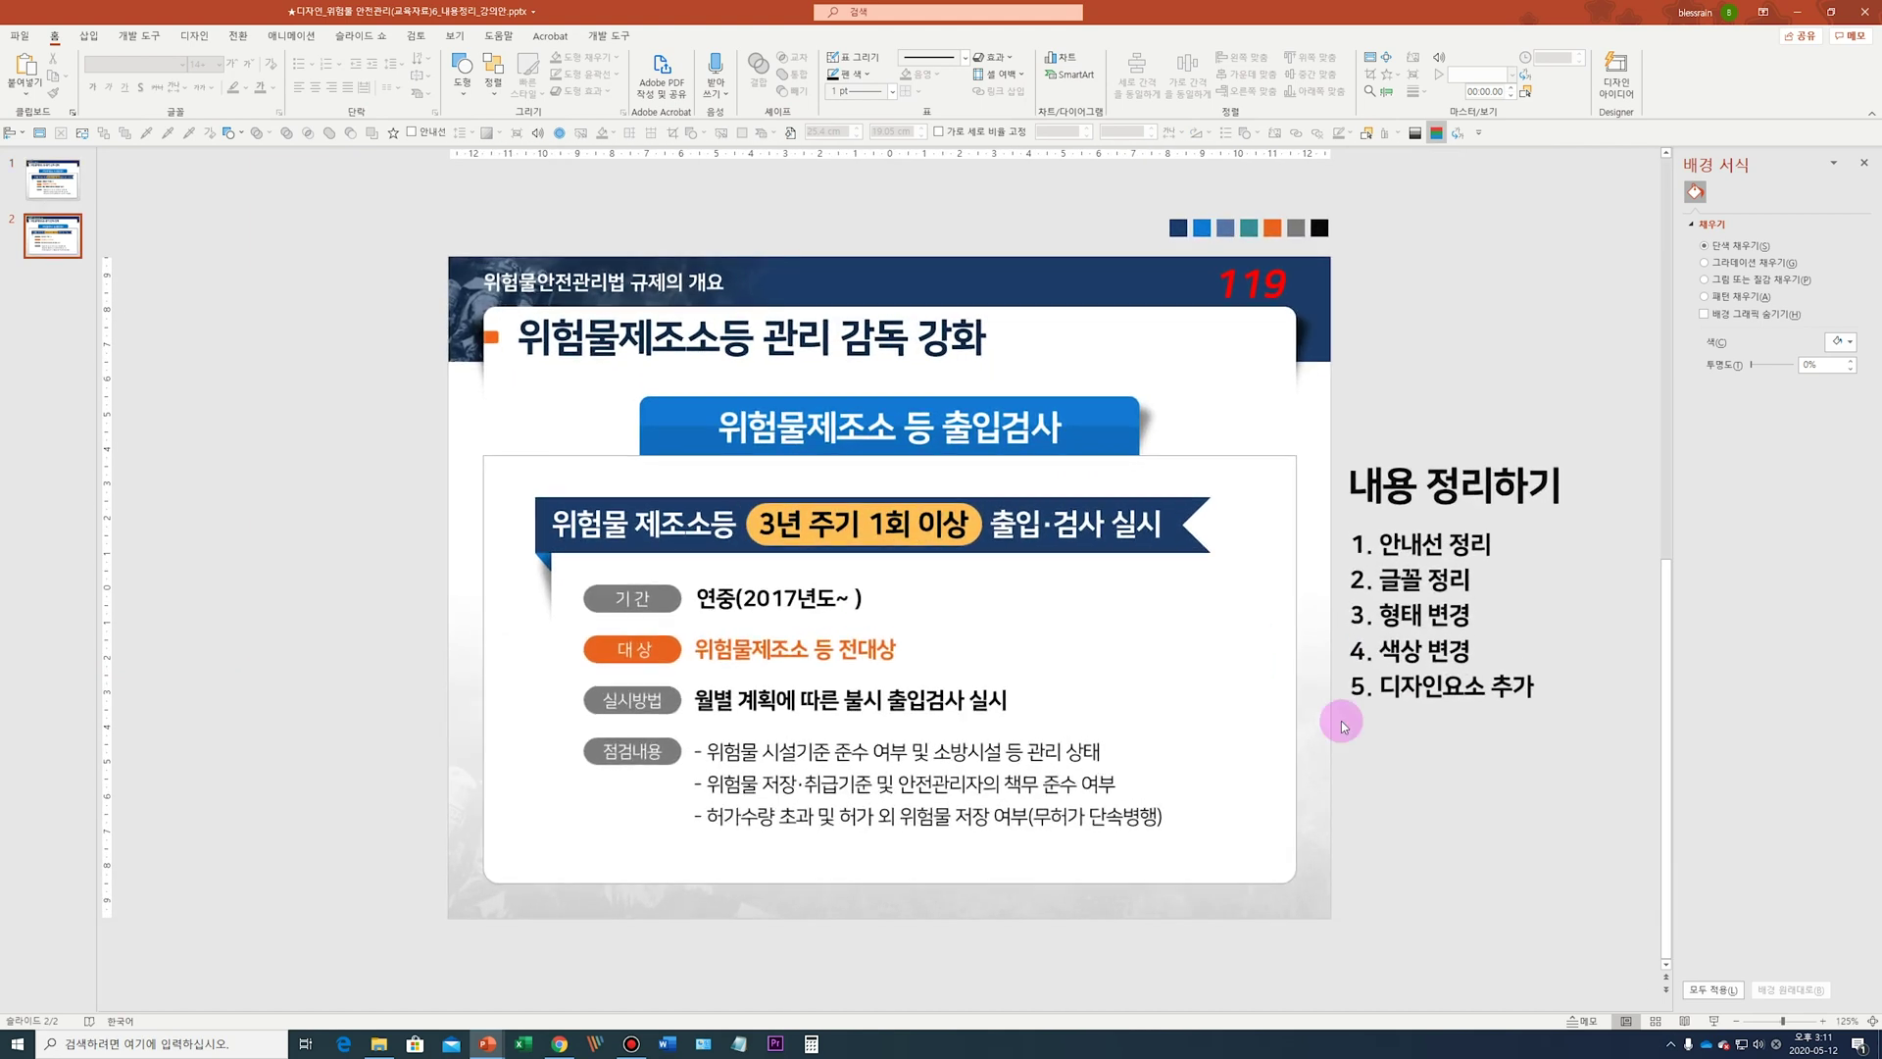